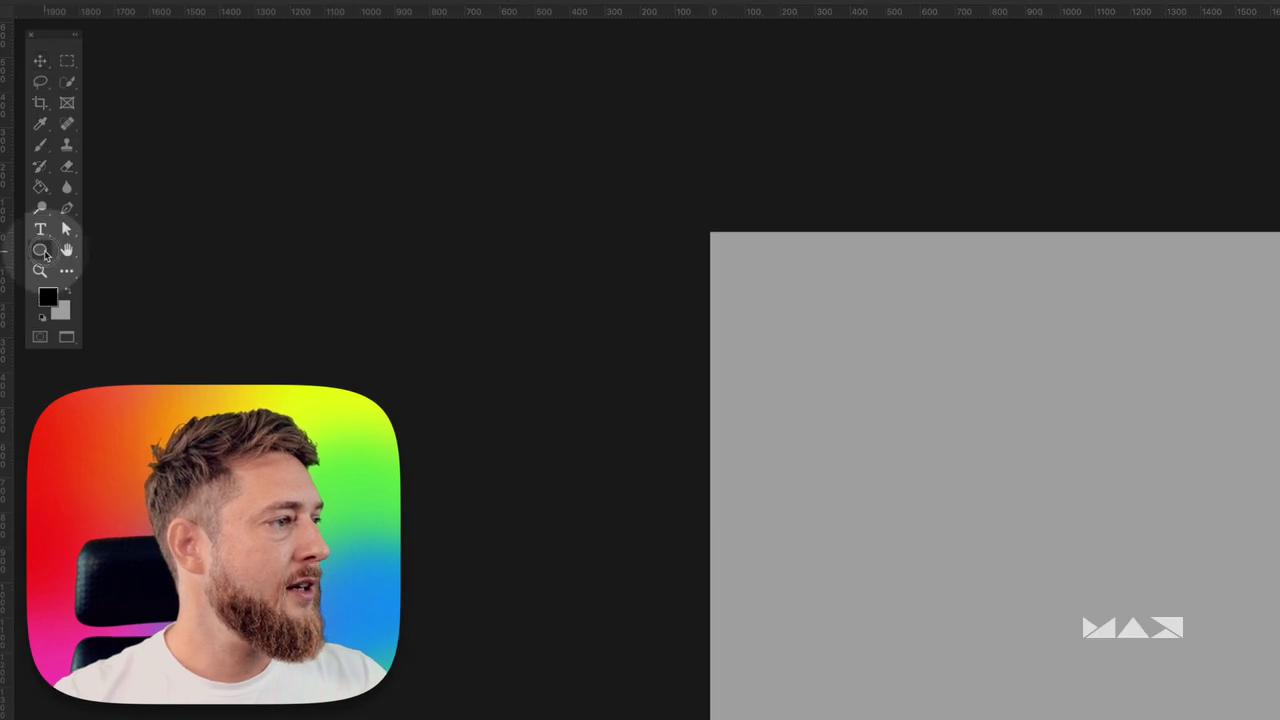
Draw a black circle about 997 px in diameter outward from the canvas centre with the Ellipse Tool.
right_click(44, 255)
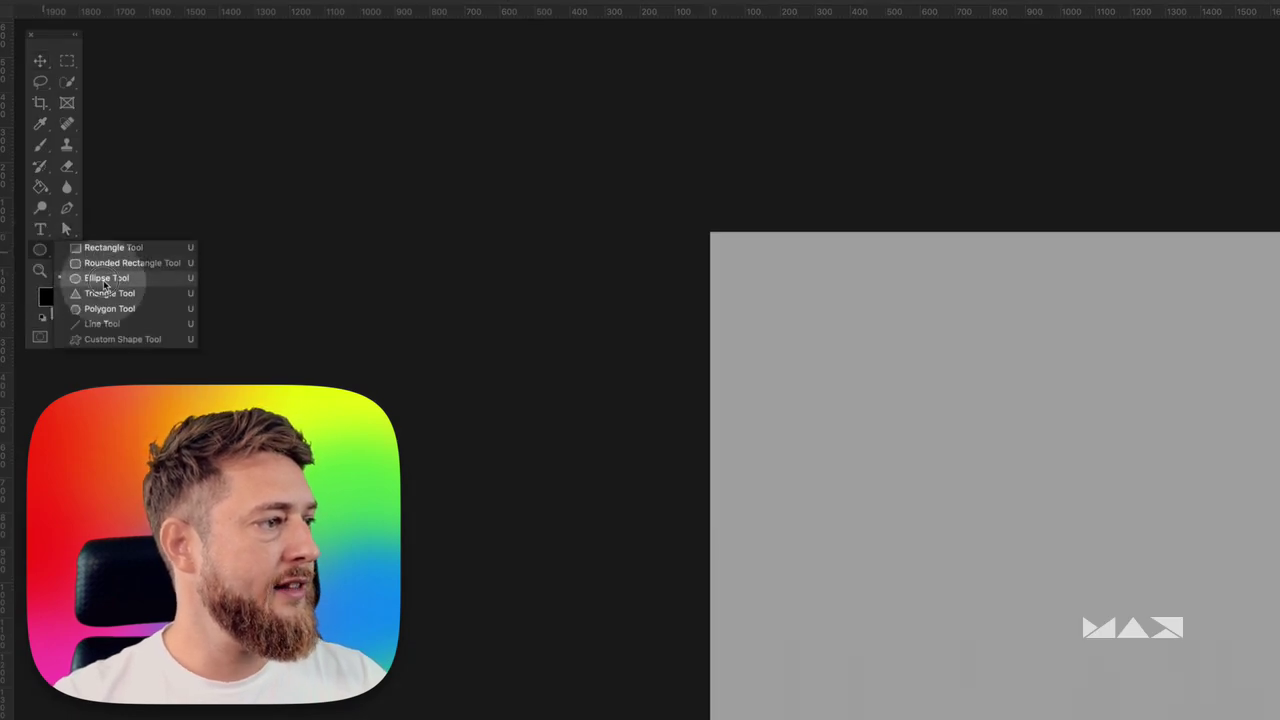
left_click(104, 278)
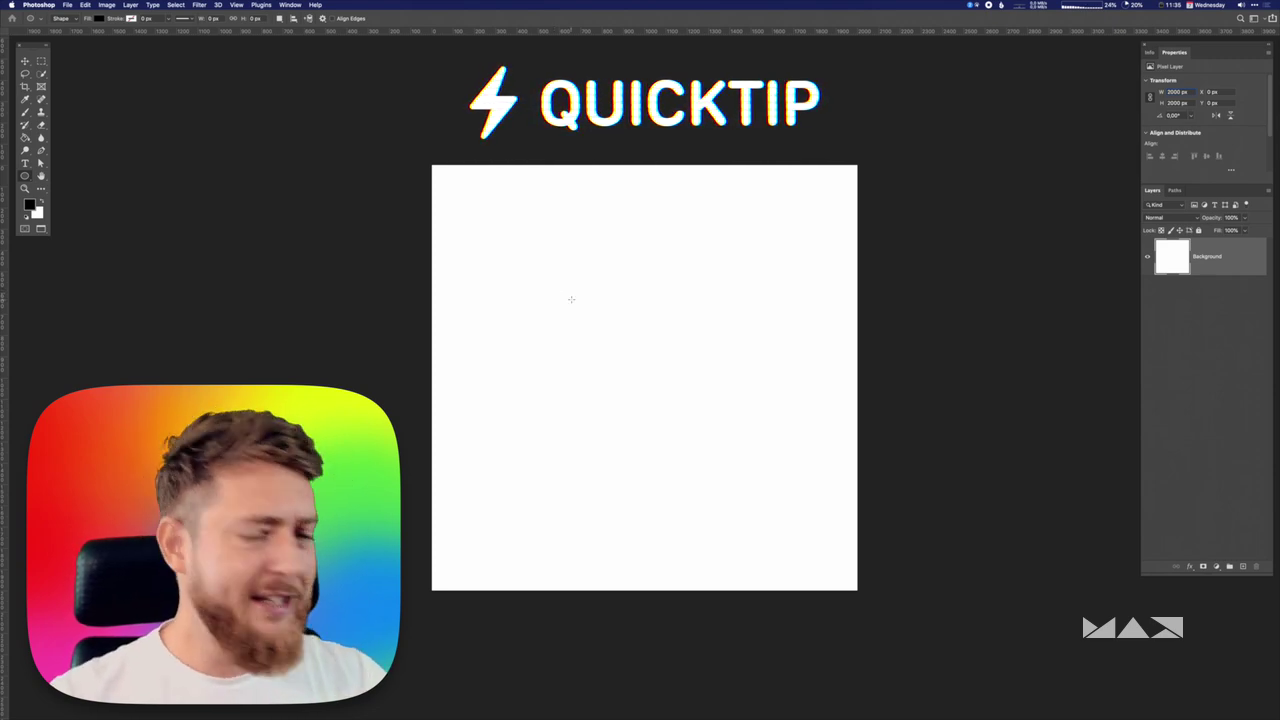
left_click_drag(554, 266, 751, 500)
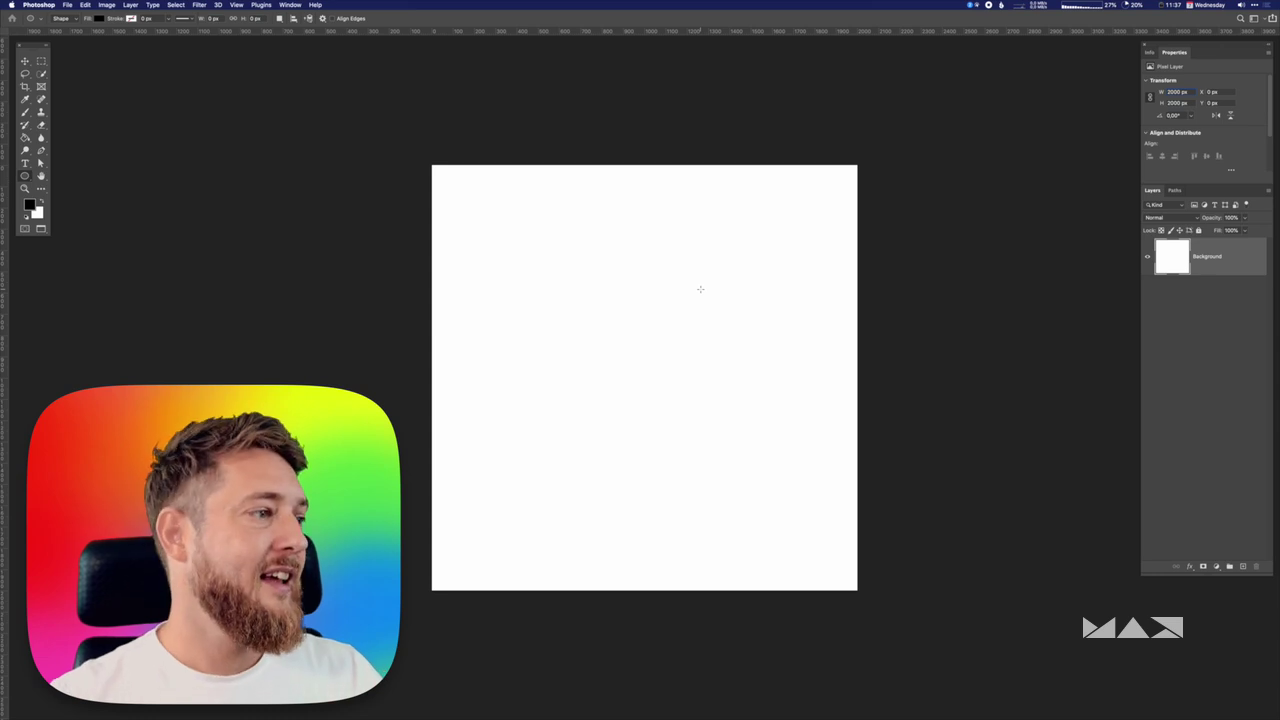
left_click_drag(644, 370, 750, 513)
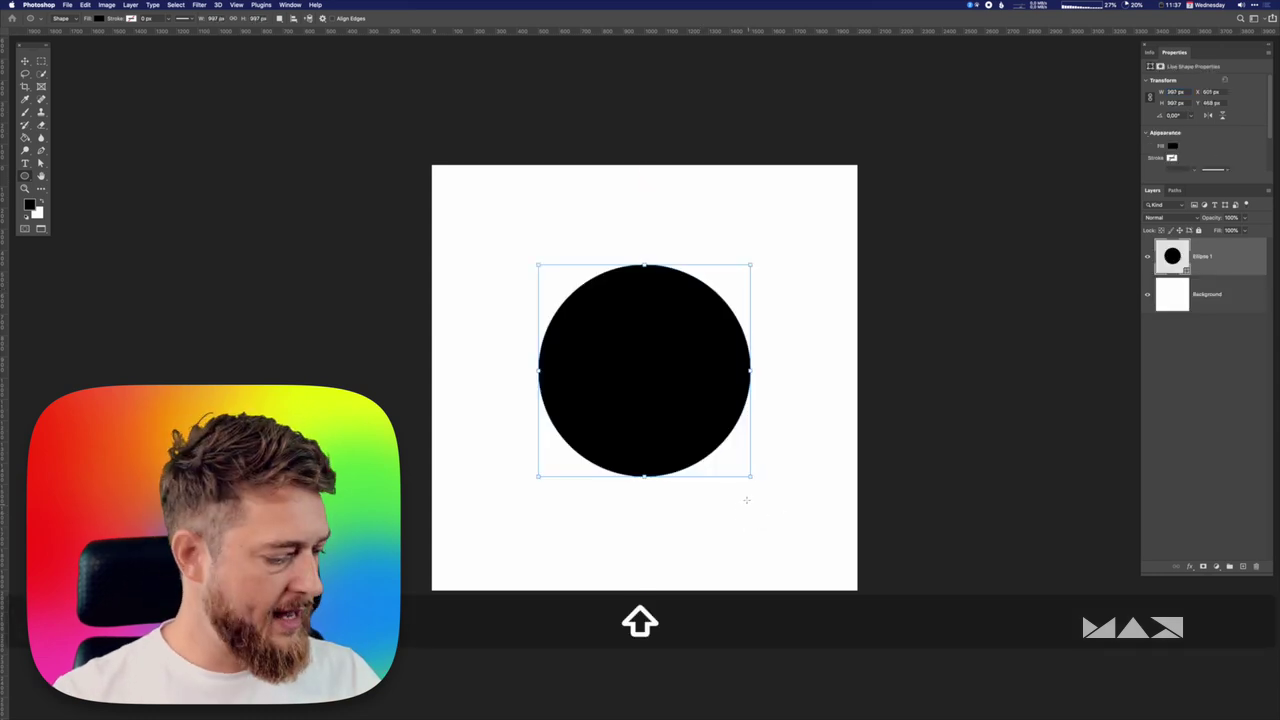
key("v")
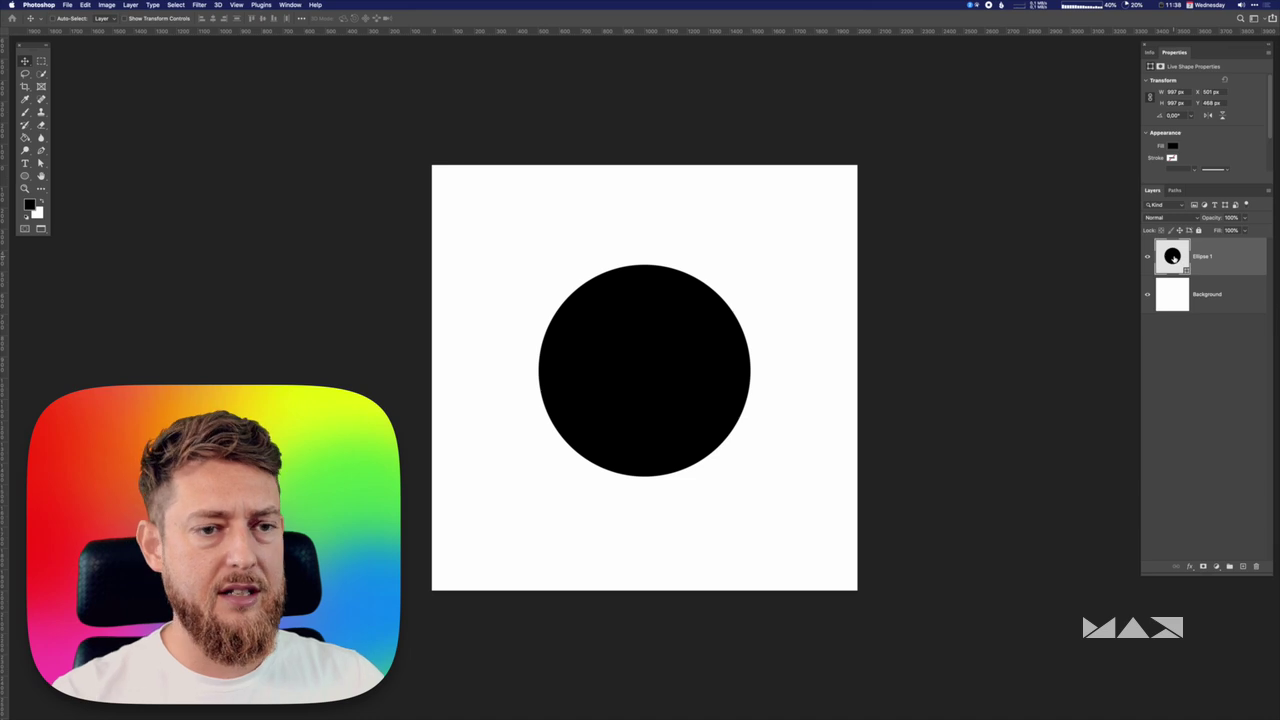
Change the circle's fill colour to a neutral mid grey with RGB values of 143.
double_click(1172, 256)
left_click_drag(844, 467, 1048, 422)
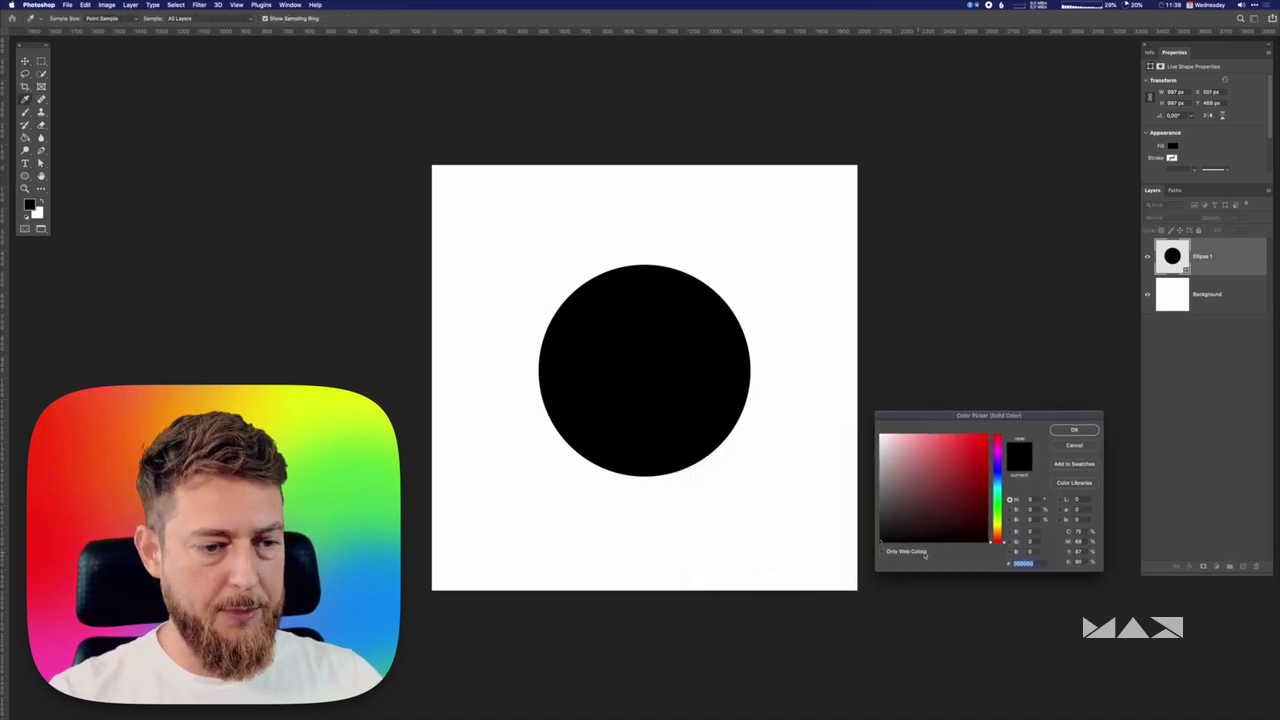
mouse_move(855, 470)
left_mouse_down()
mouse_move(857, 451)
mouse_move(852, 482)
left_mouse_up()
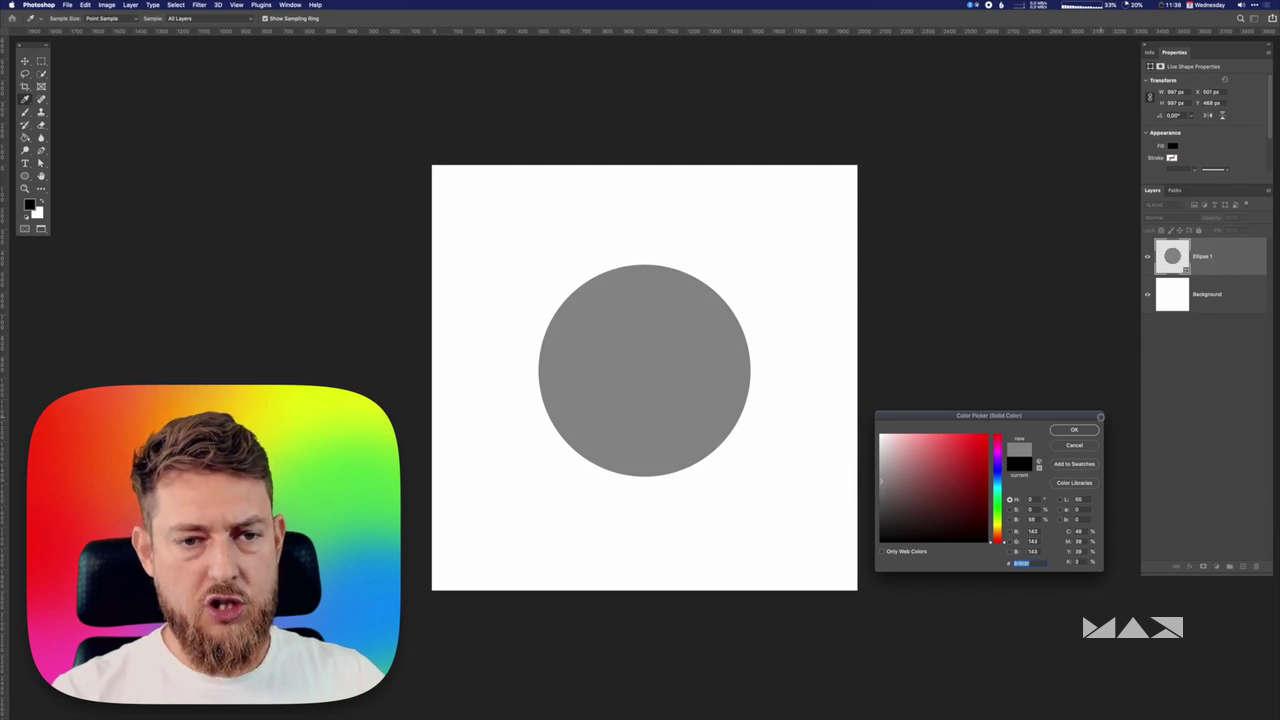
left_click(1086, 433)
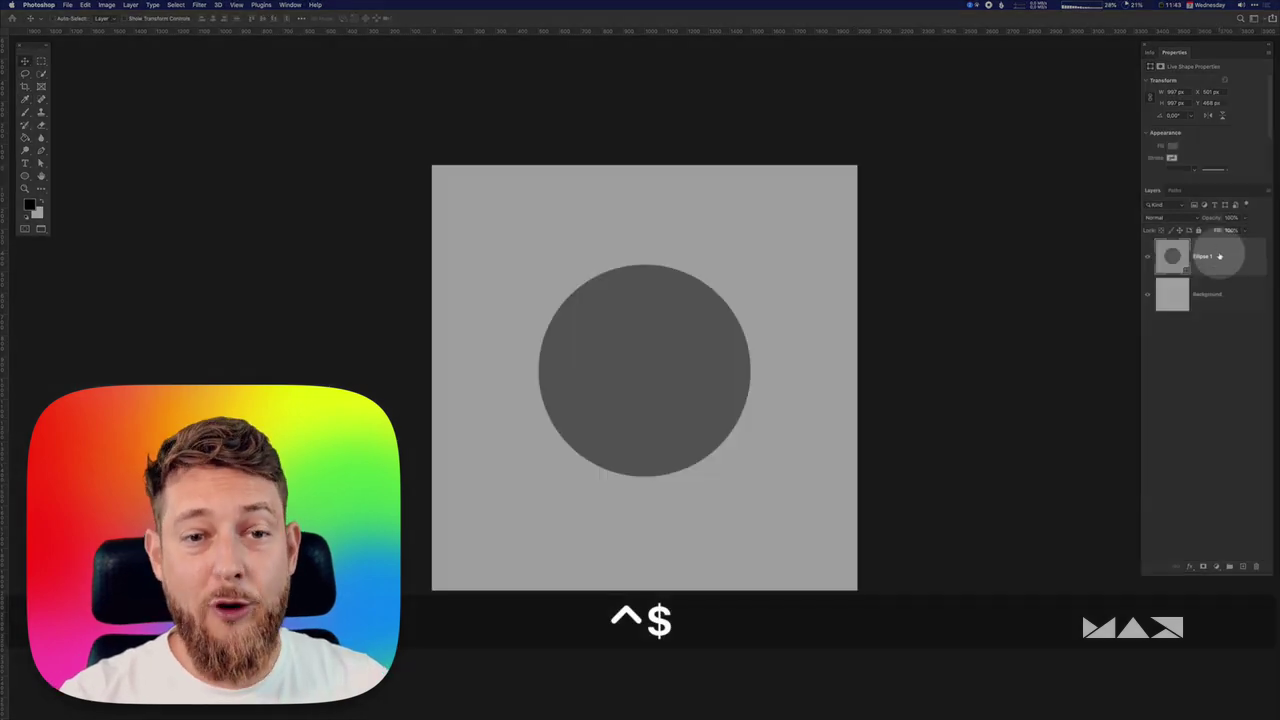
Add an Inner Glow layer style to the circle's layer and set its blend mode to Normal.
right_click(1219, 256)
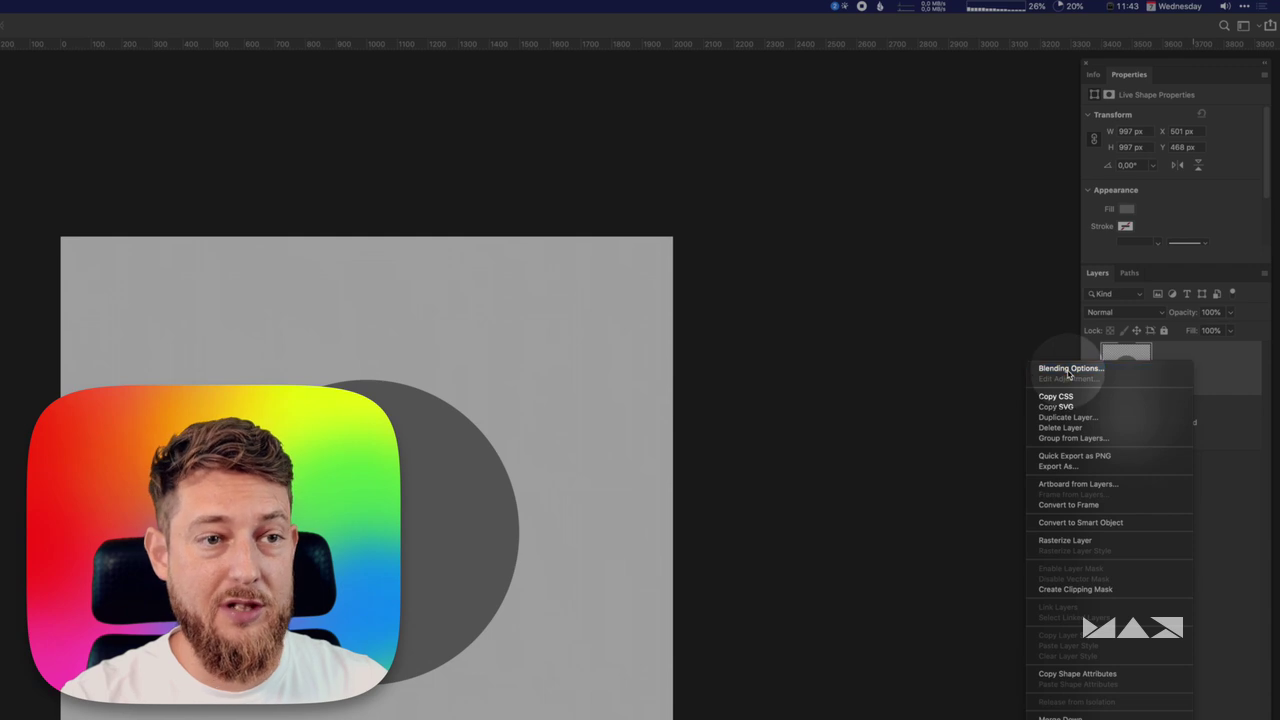
left_click(1127, 262)
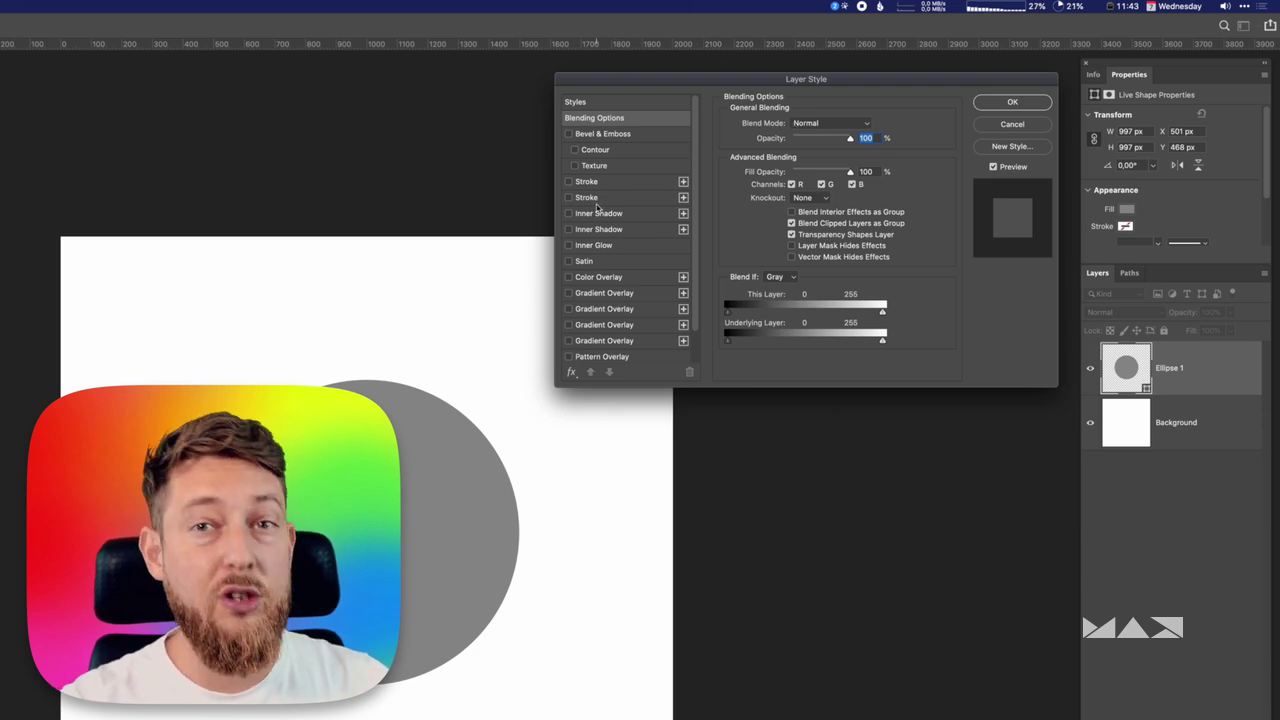
scroll(604, 210, "down", 2)
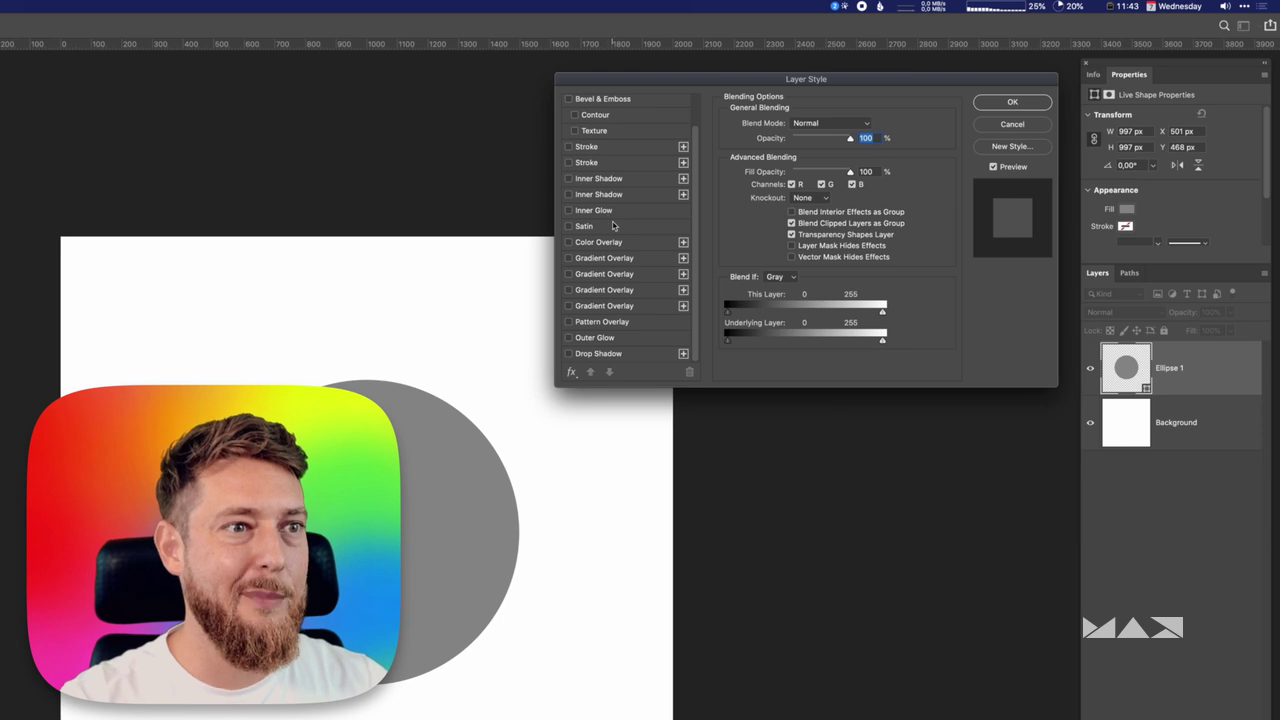
scroll(636, 224, "up", 2)
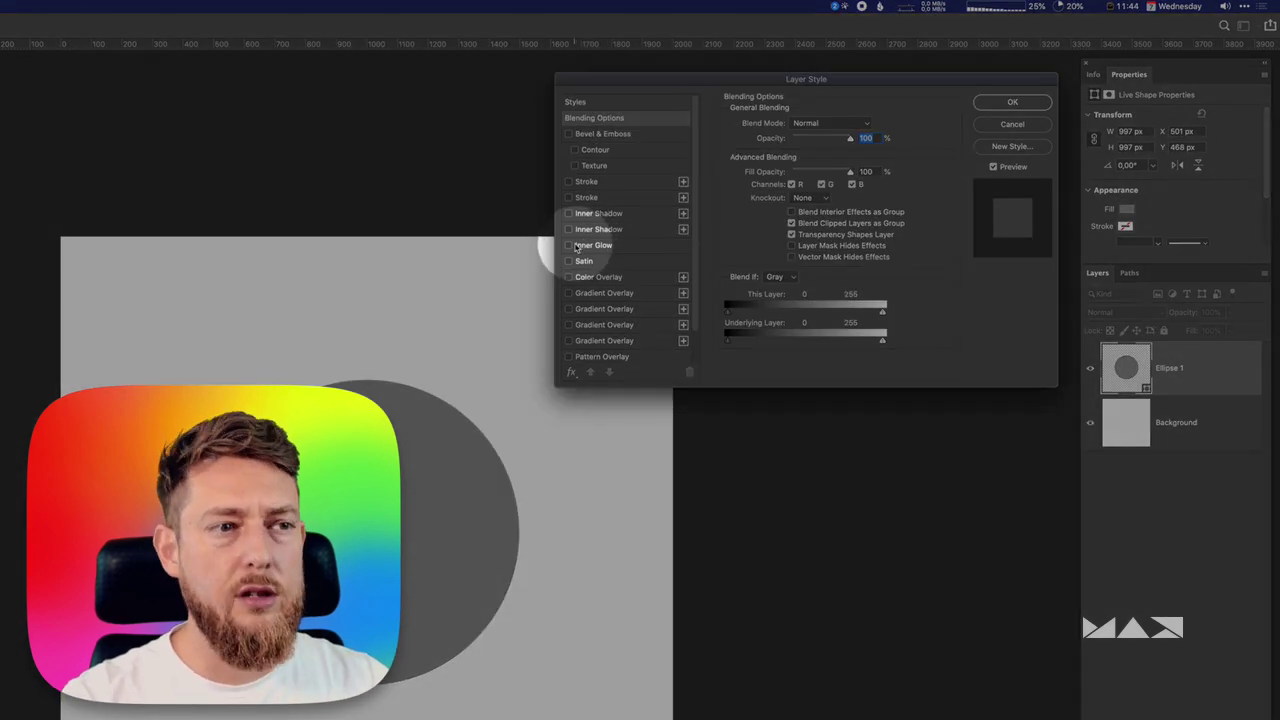
left_click(569, 245)
left_click(803, 172)
left_click(952, 86)
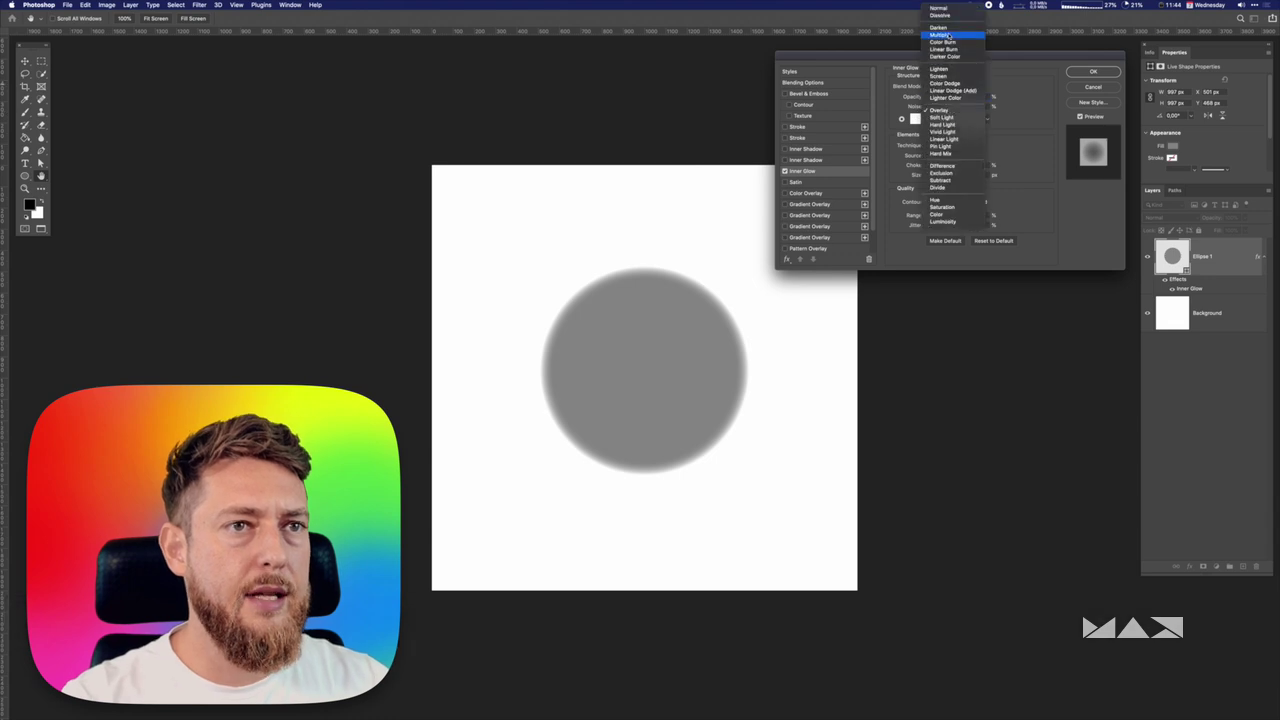
left_click(950, 9)
Set the Inner Glow colour to a neutral grey with RGB values of 125.
left_click(914, 119)
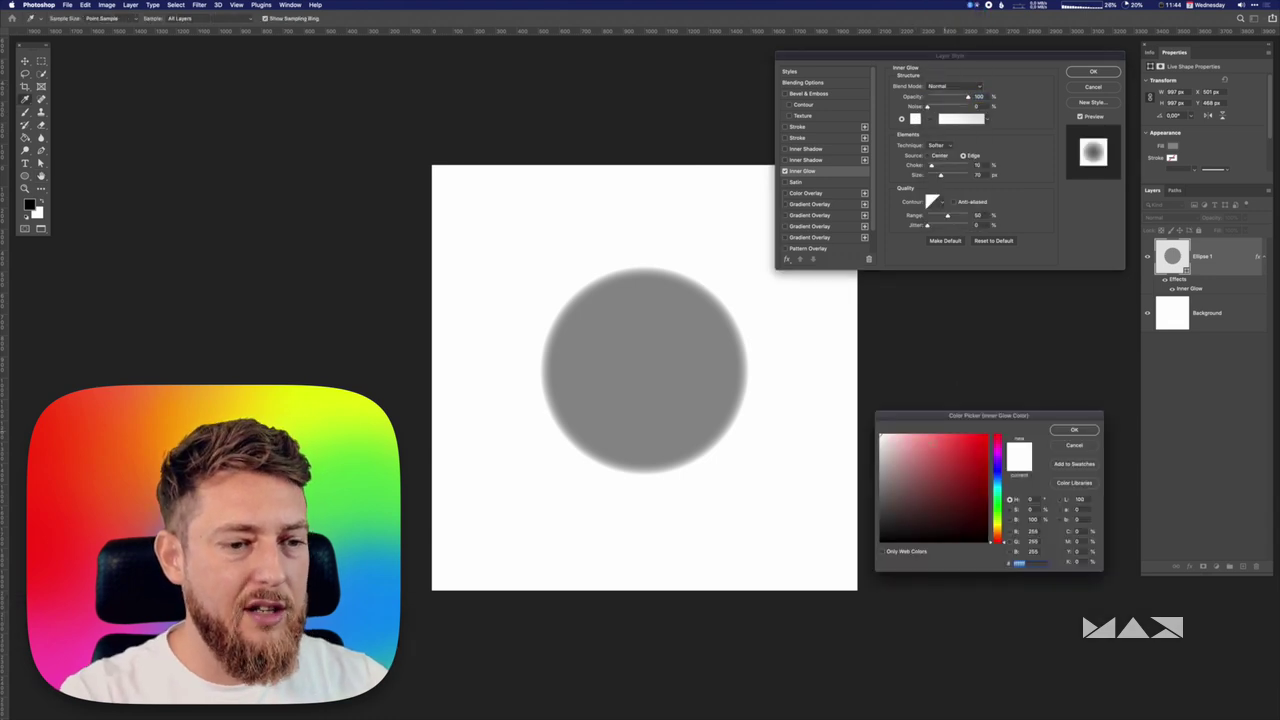
left_click(897, 500)
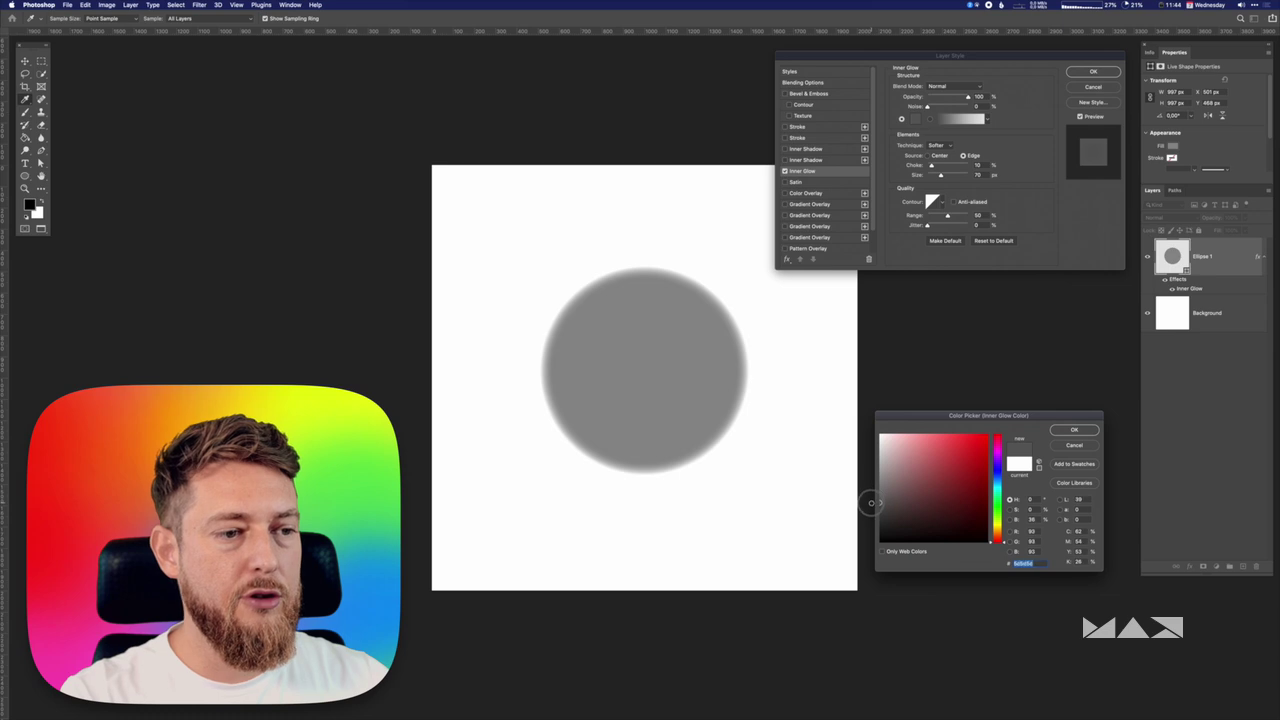
left_click(872, 503)
left_click(1070, 430)
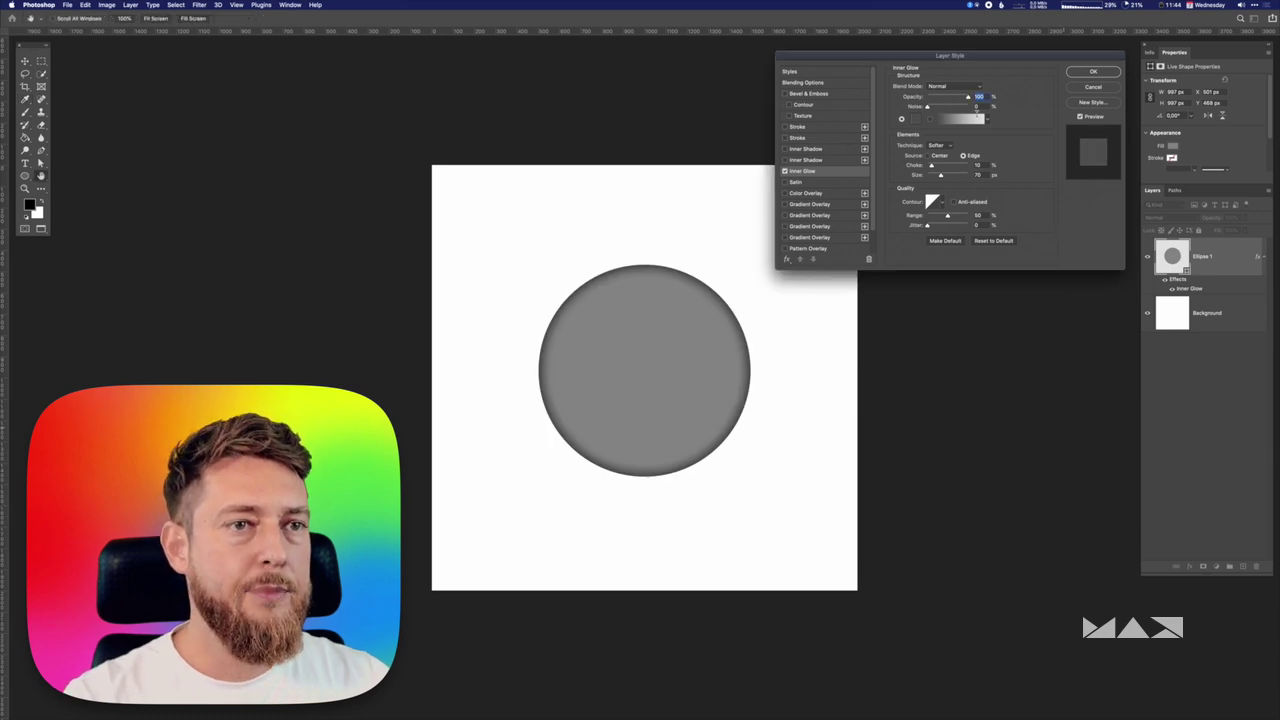
left_click(920, 118)
left_click_drag(897, 496, 848, 488)
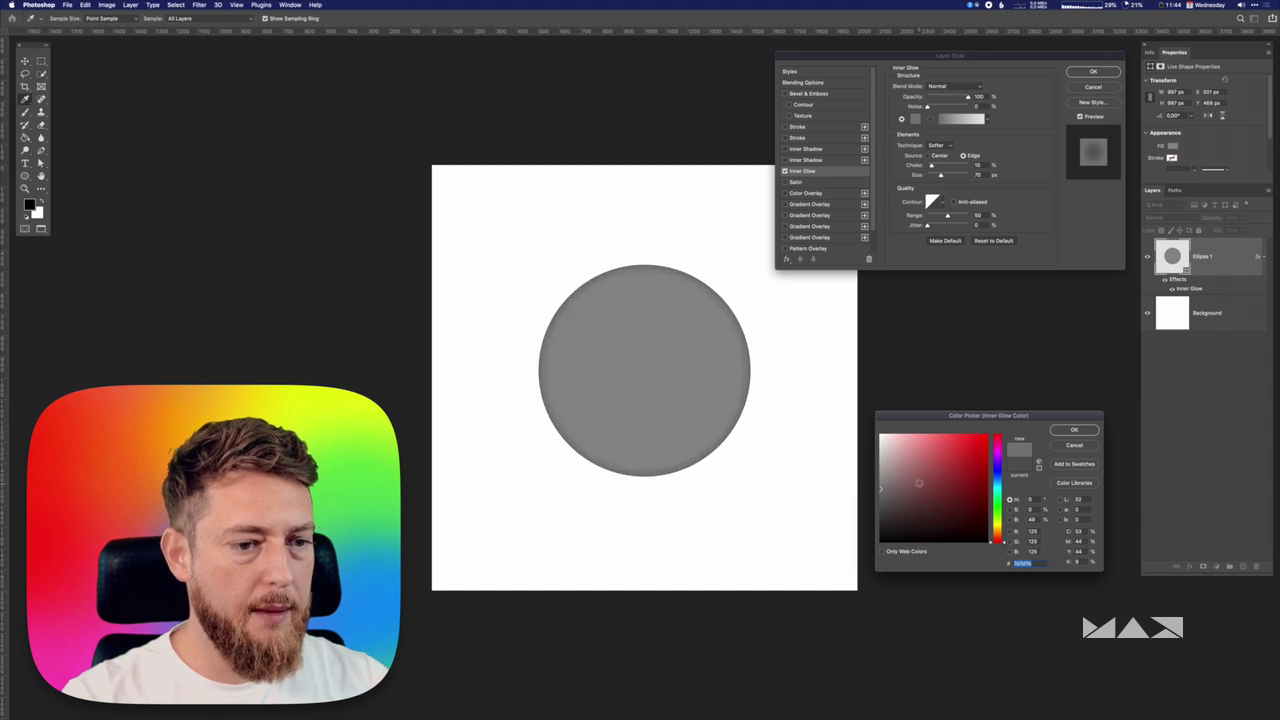
left_click(1073, 430)
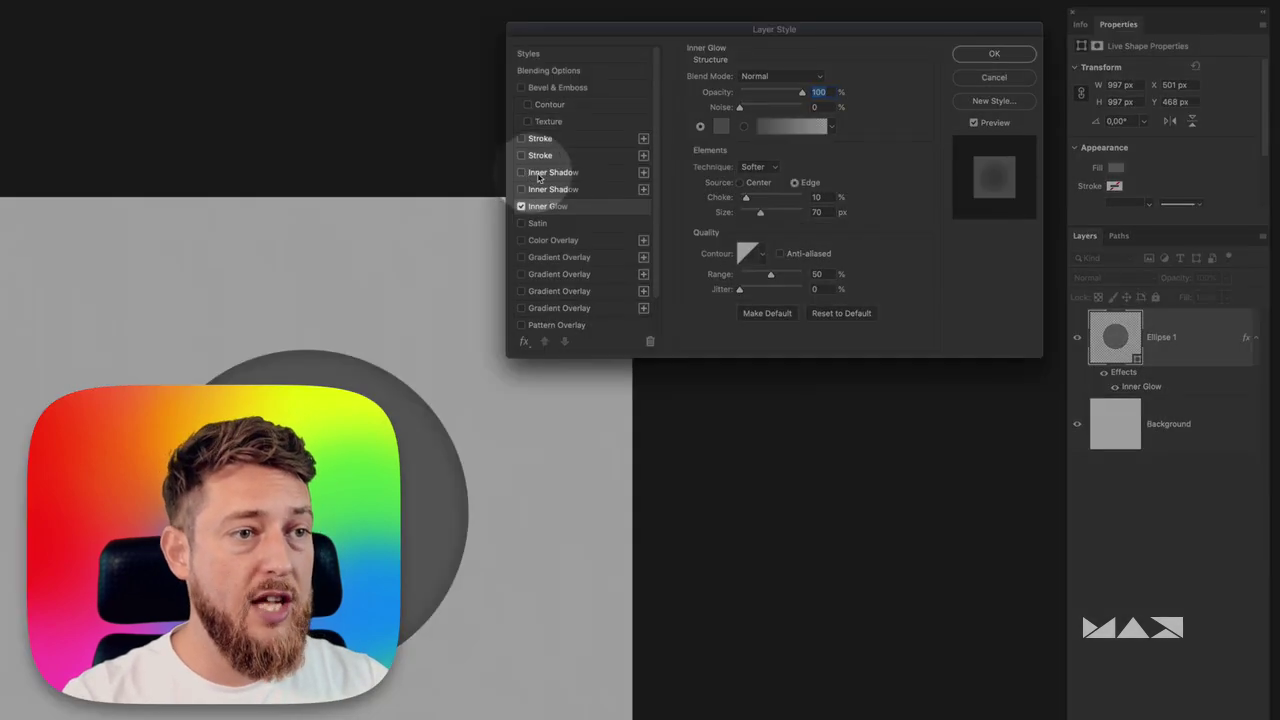
Add an Inner Shadow to the circle with an angle of -90° and a size of 180 px.
left_click(553, 174)
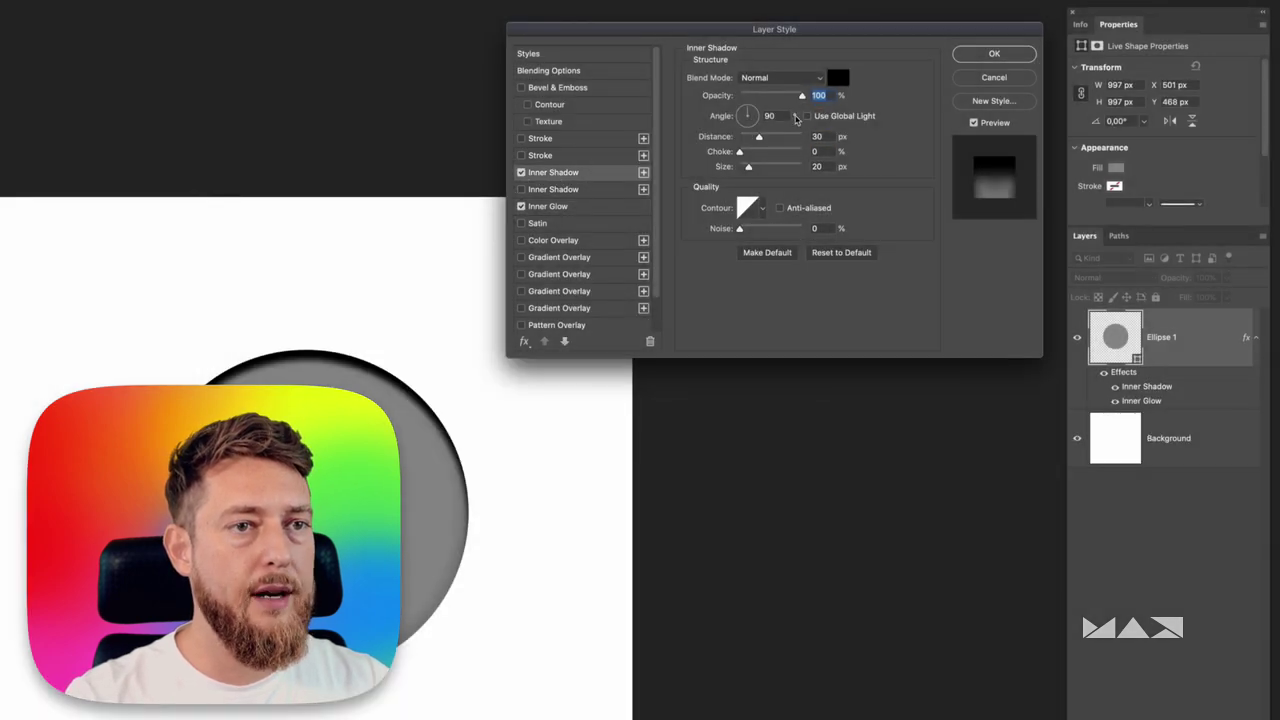
left_click_drag(784, 115, 708, 106)
type("-90")
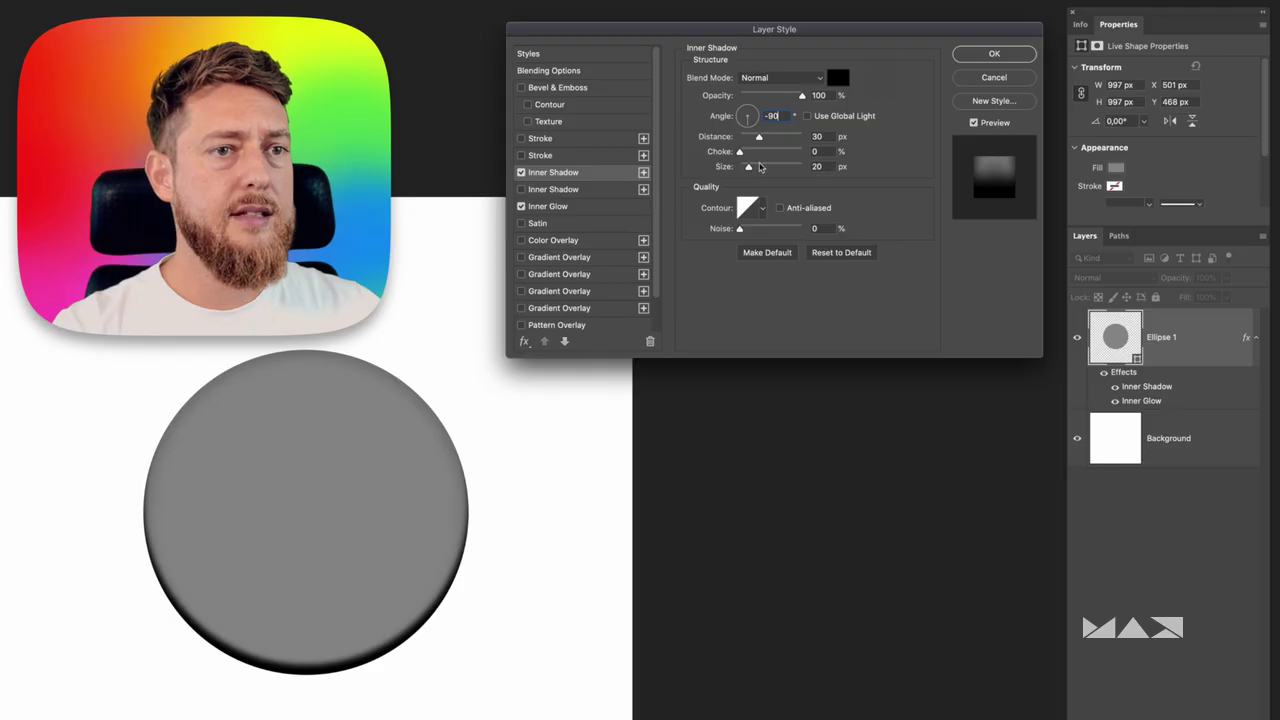
left_click_drag(933, 145, 944, 147)
left_click_drag(765, 170, 793, 165)
type("180")
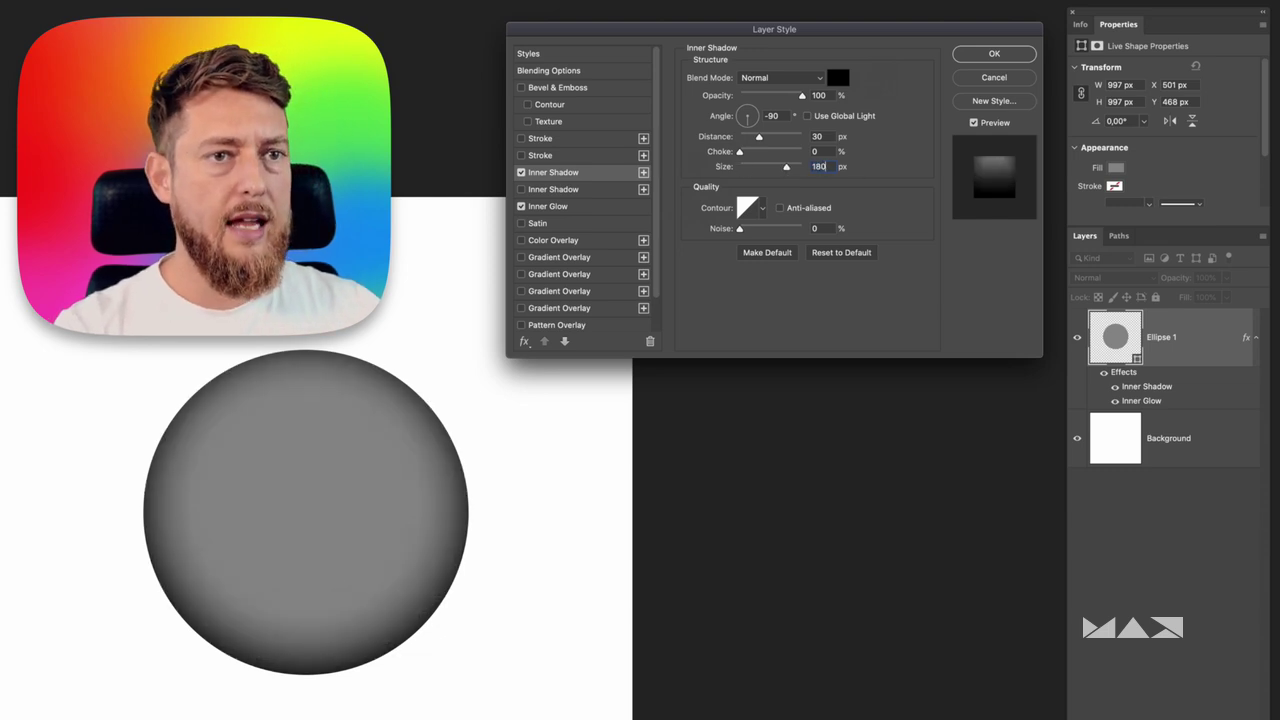
Enter an Inner Shadow distance of 50 px and raise it further to deepen the shading at the circle's base.
left_click(829, 136)
type("50")
left_click_drag(777, 141, 788, 141)
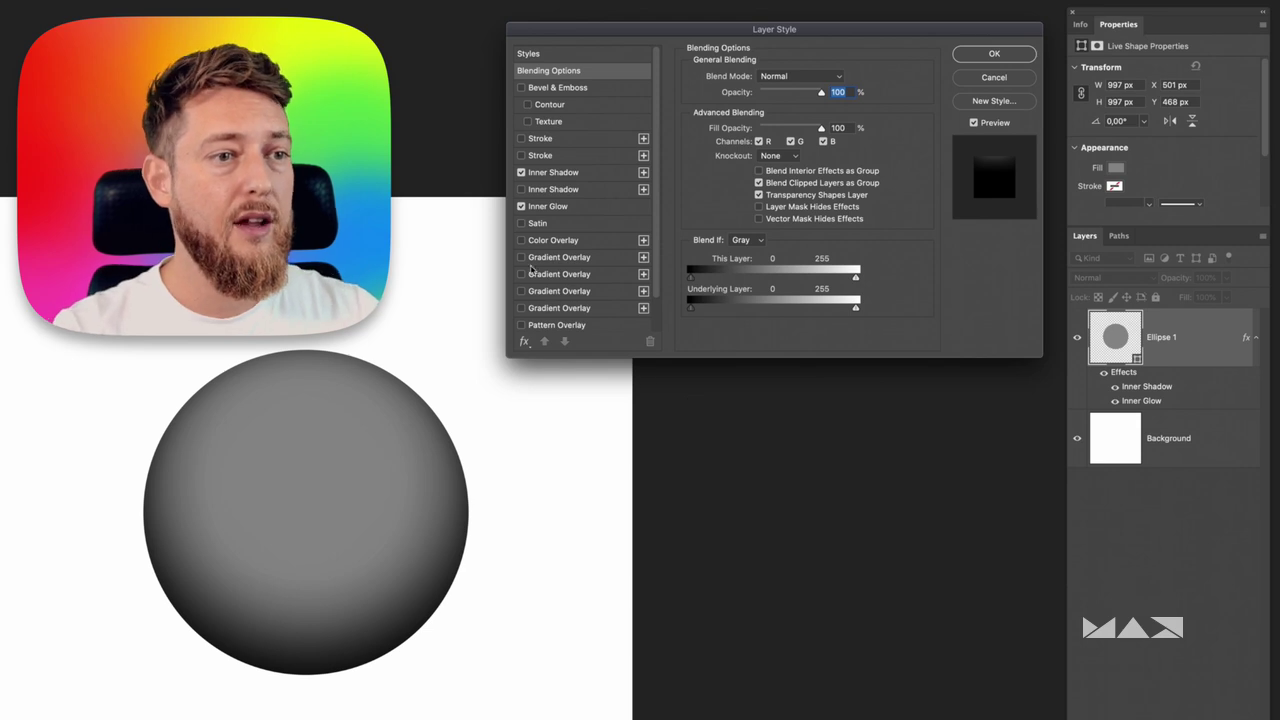
Add a Gradient Overlay to the circle using the white Foreground to Transparent preset from Basics.
left_click(550, 207)
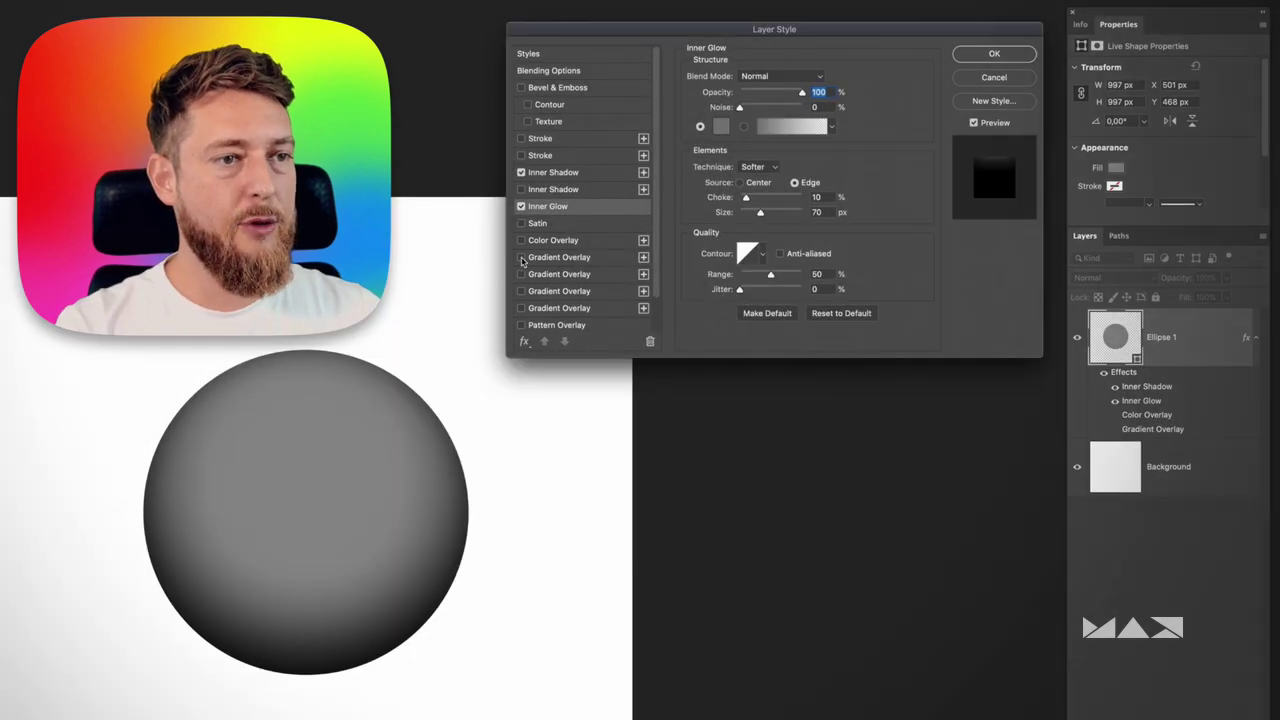
left_click(522, 258)
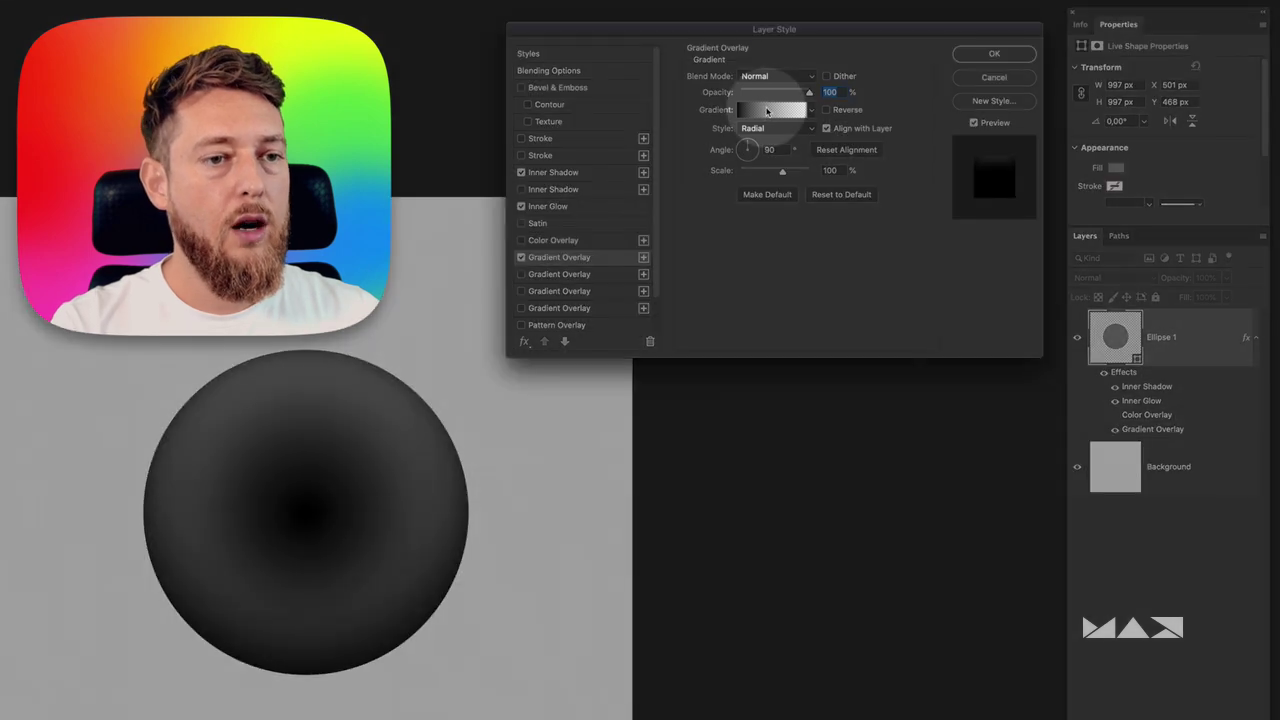
left_click(765, 110)
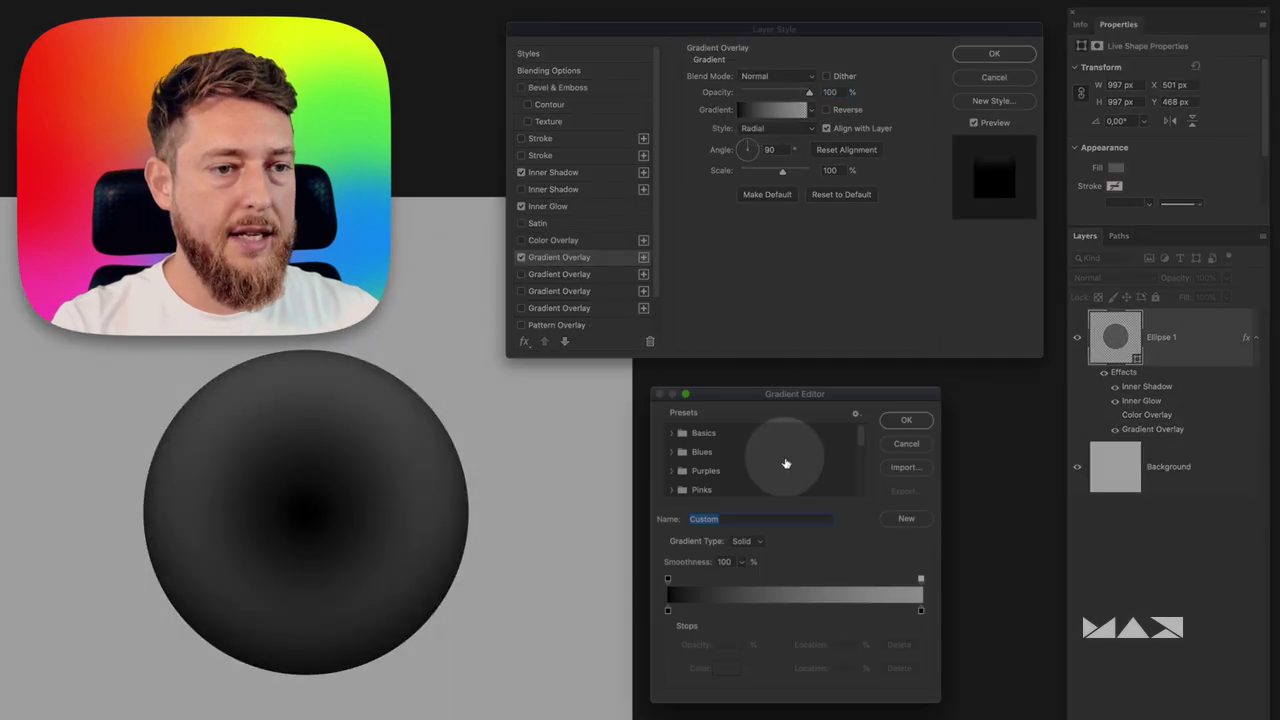
left_click(670, 432)
left_click(709, 454)
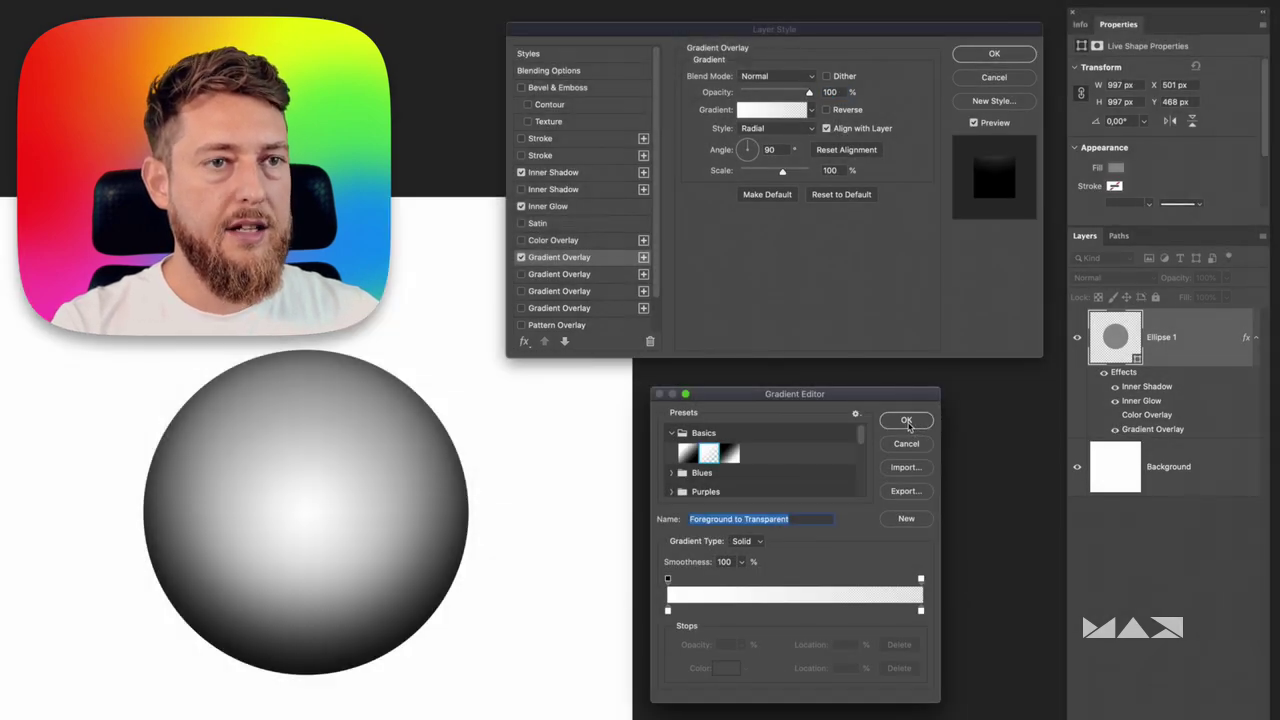
left_click(906, 421)
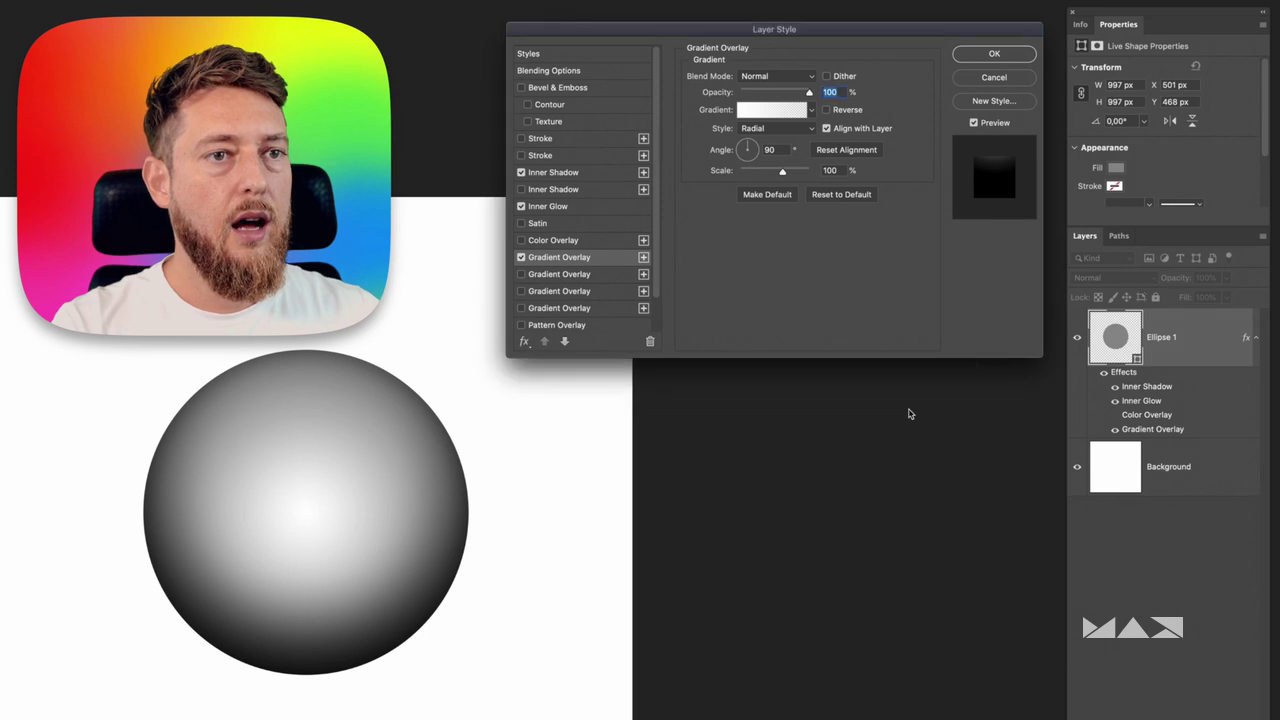
Use the Radial style for the Gradient Overlay, move its highlight to the circle's upper part, and set the scale to 120%.
left_click(768, 130)
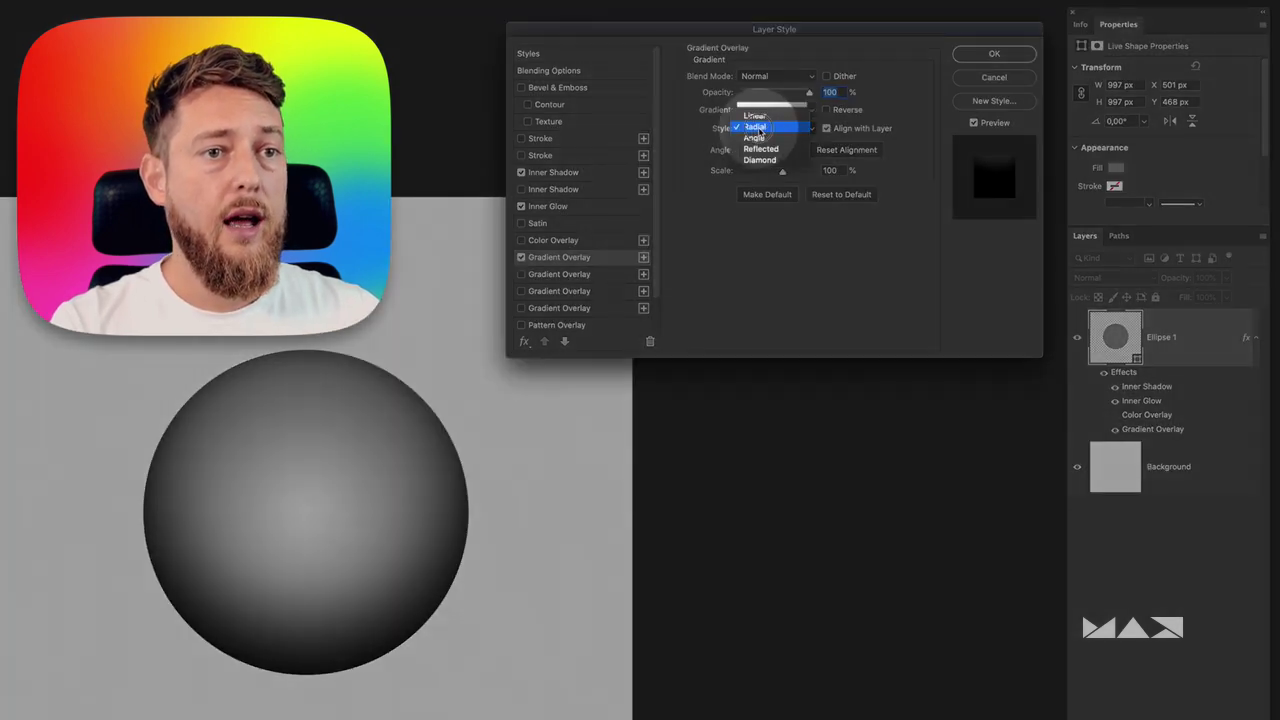
left_click(758, 128)
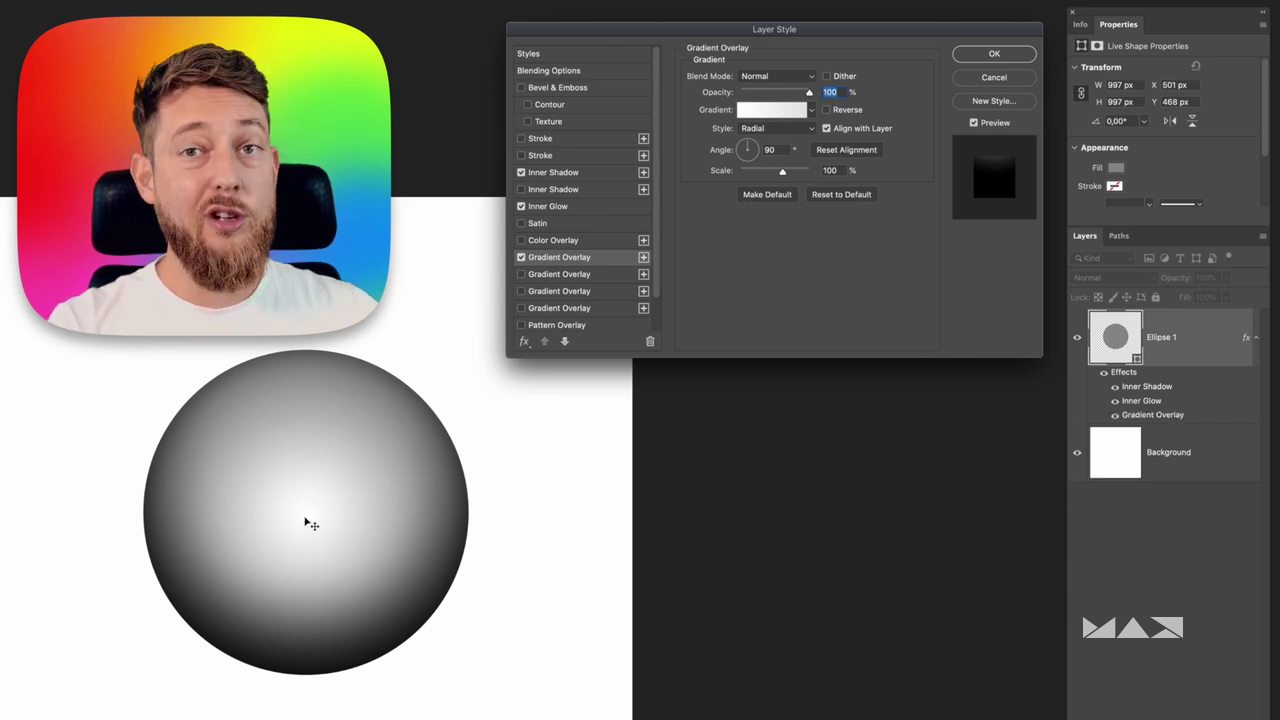
left_click_drag(308, 530, 320, 486)
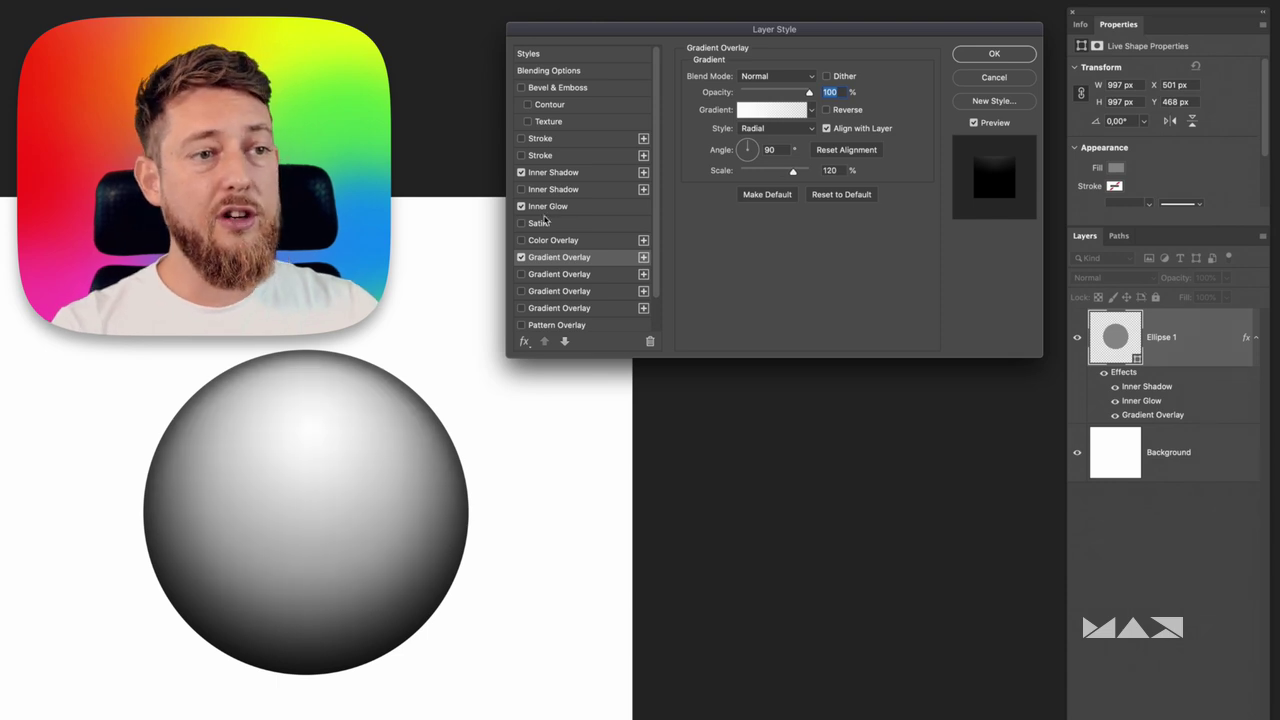
Change the Inner Glow colour to a lighter neutral grey.
left_click(547, 206)
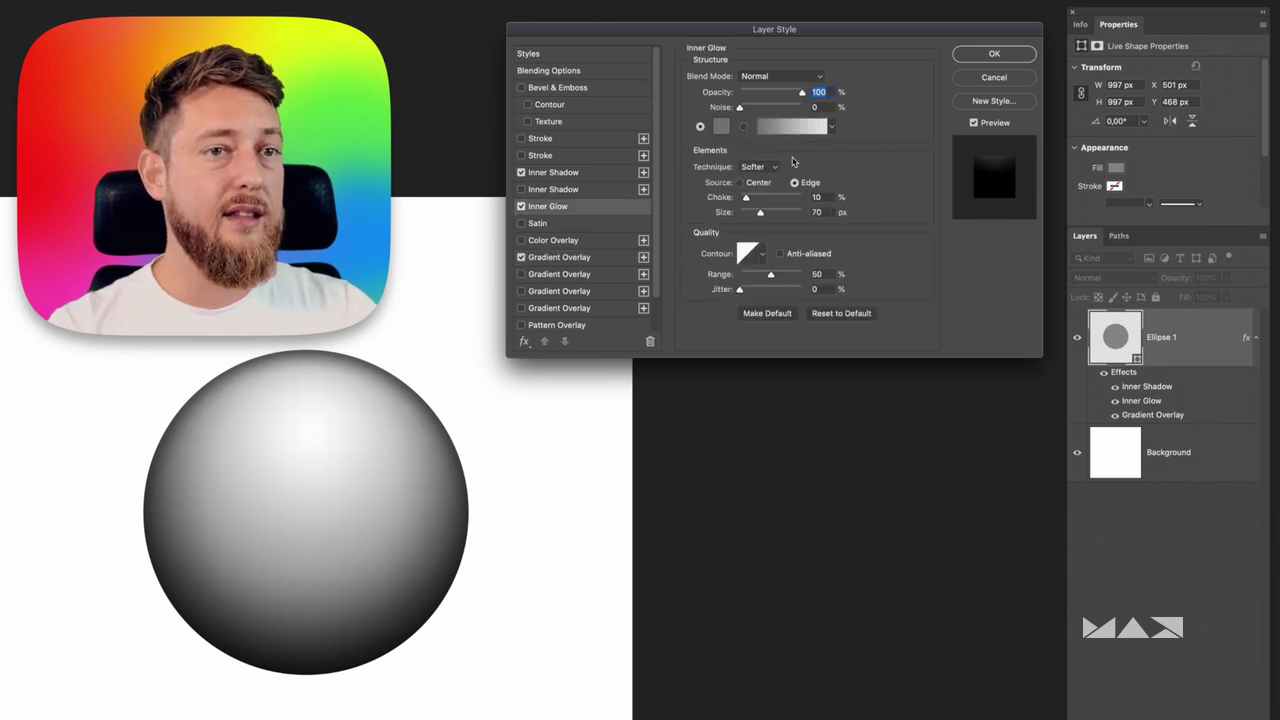
left_click(721, 126)
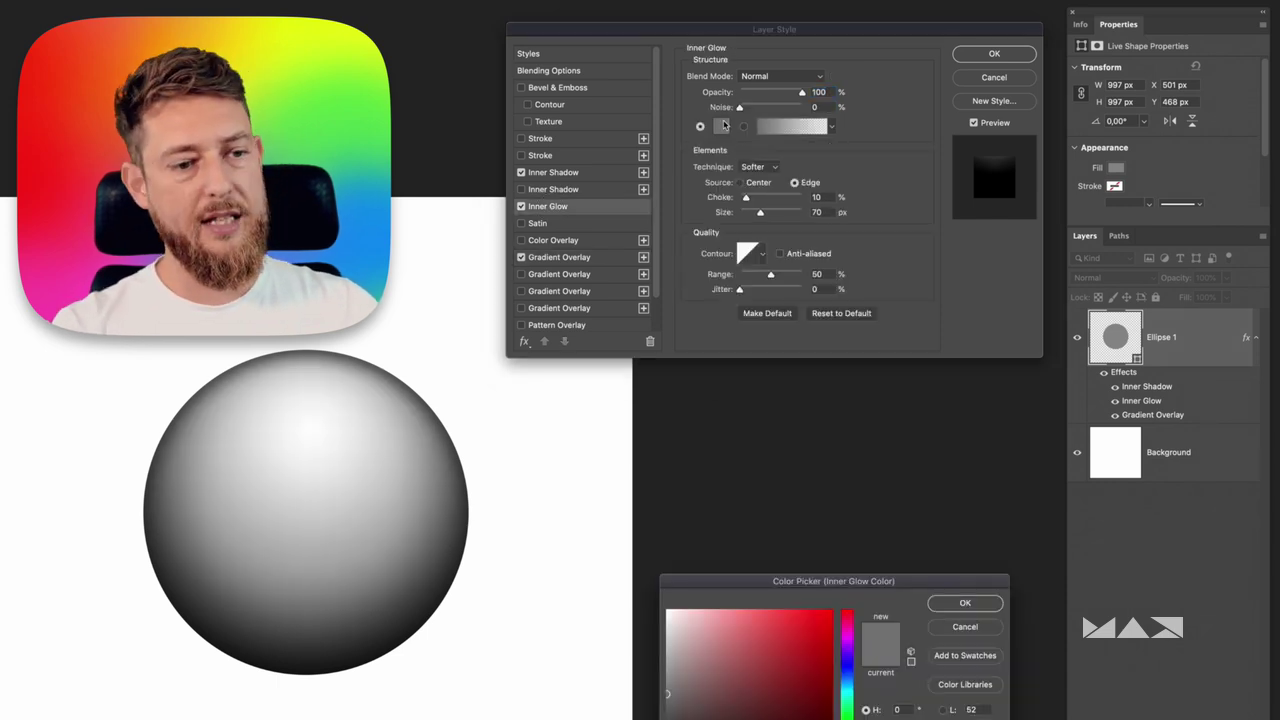
left_click_drag(771, 709, 640, 668)
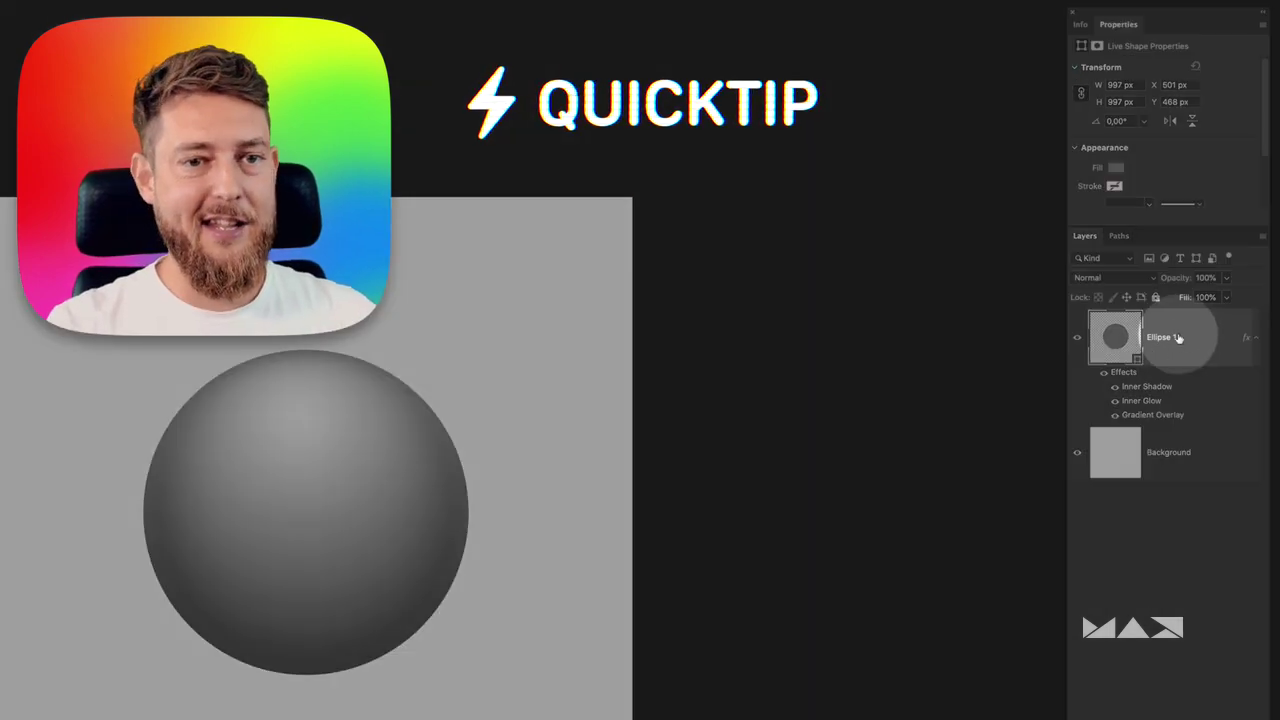
Duplicate the Ellipse 1 layer with its effects and place the copy directly beneath the original.
right_click(1178, 338)
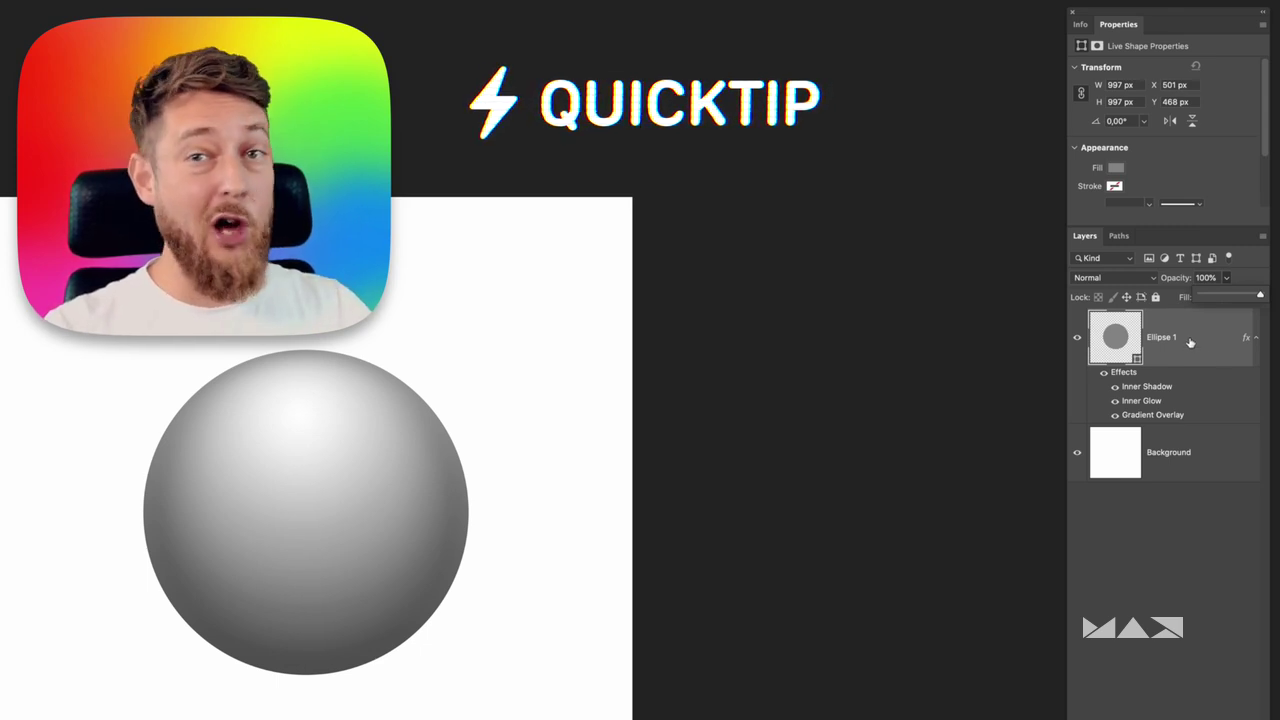
left_click_drag(1184, 337, 1187, 395)
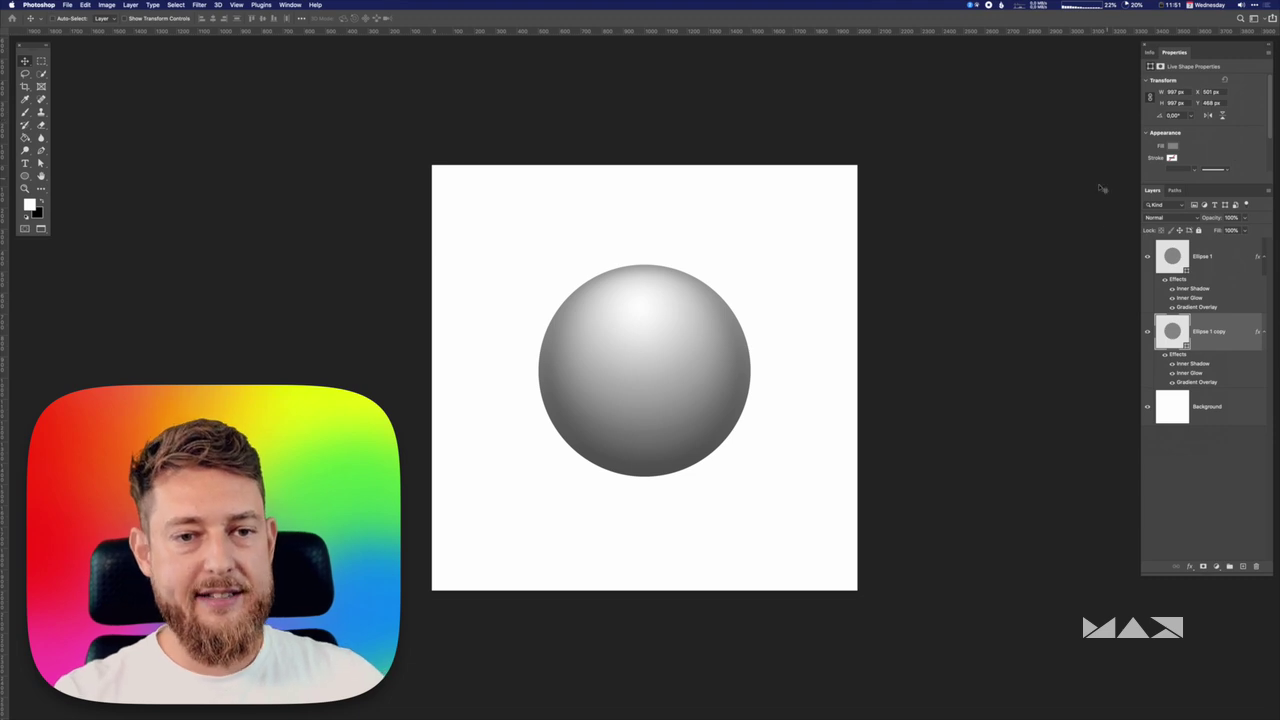
Recolour the Ellipse 1 copy to black with its layer effects off, and convert it for Smart Filters.
double_click(1172, 331)
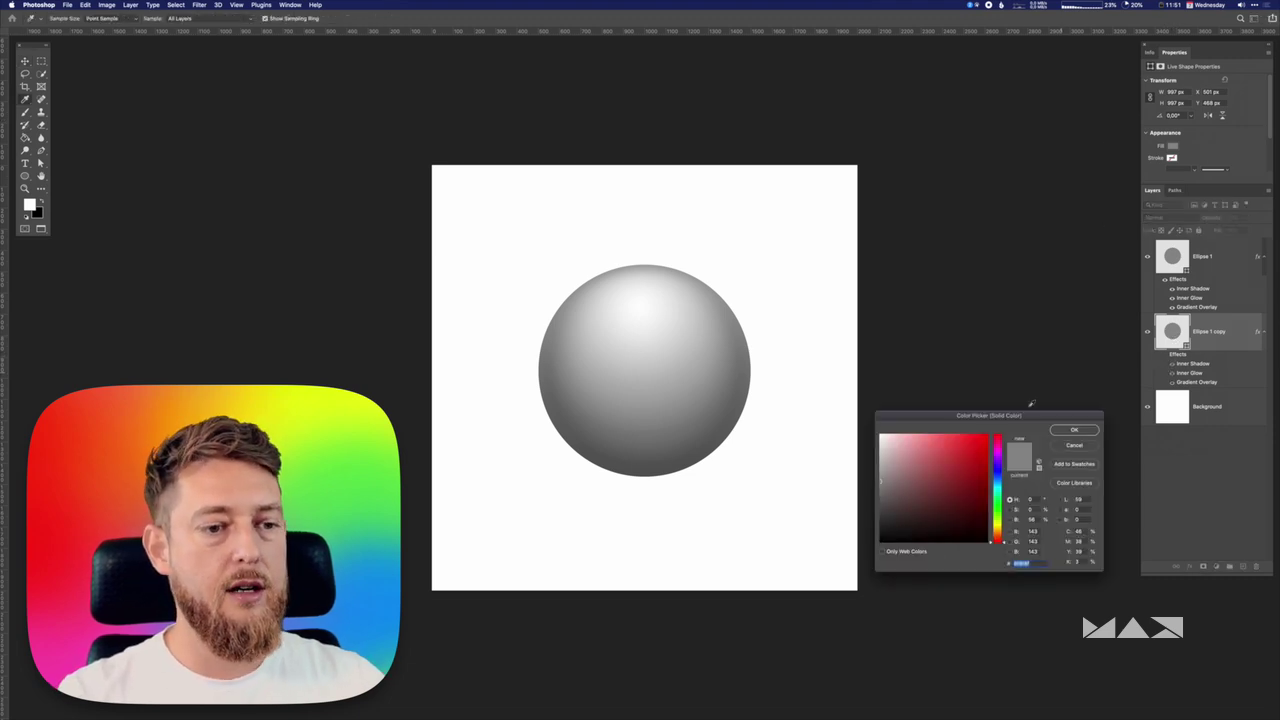
mouse_move(914, 529)
left_mouse_down()
mouse_move(877, 531)
mouse_move(851, 560)
mouse_move(885, 532)
left_mouse_up()
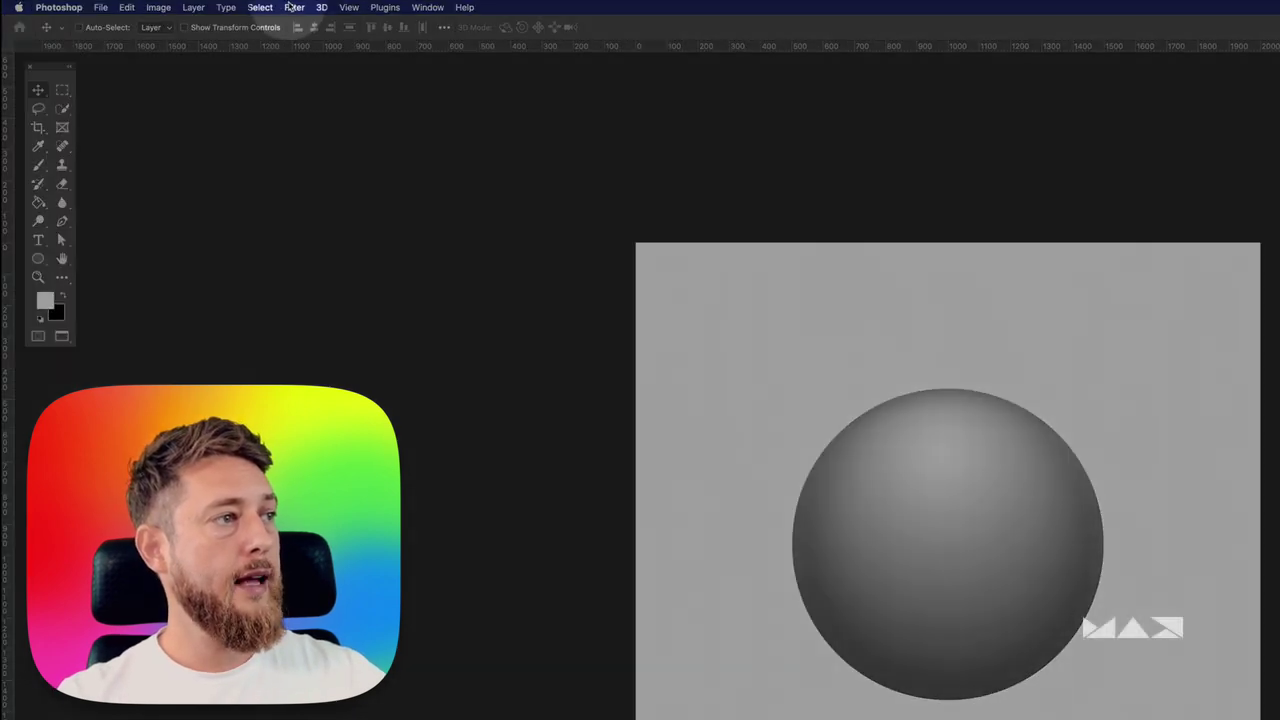
left_click(292, 7)
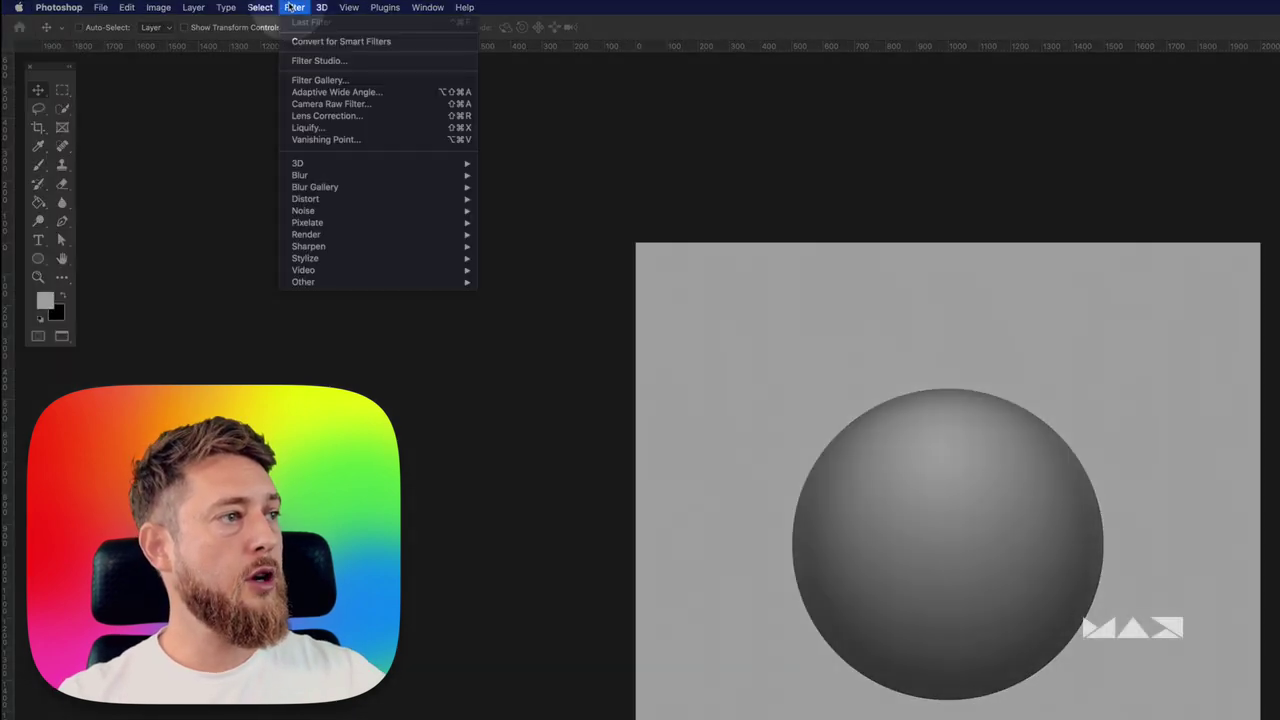
left_click(328, 41)
Apply a Gaussian Blur with a radius of 50 pixels to the black Ellipse 1 copy.
left_click(294, 7)
mouse_move(329, 176)
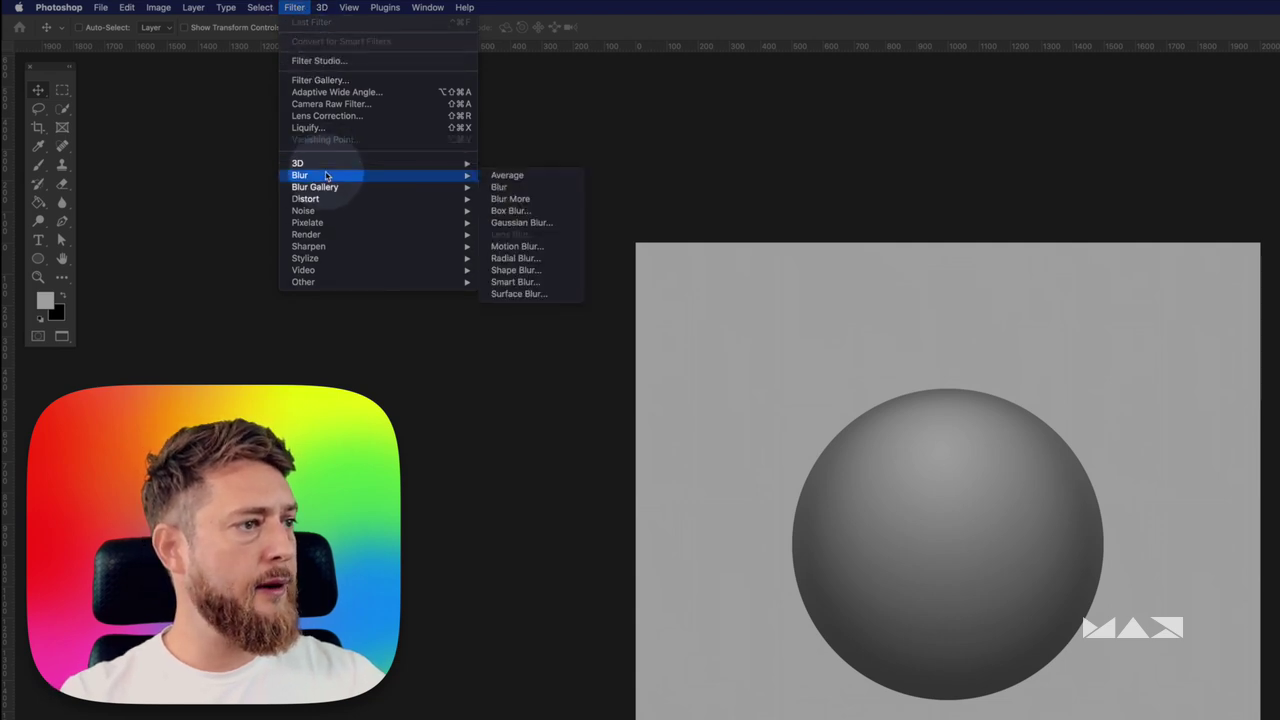
left_click(511, 222)
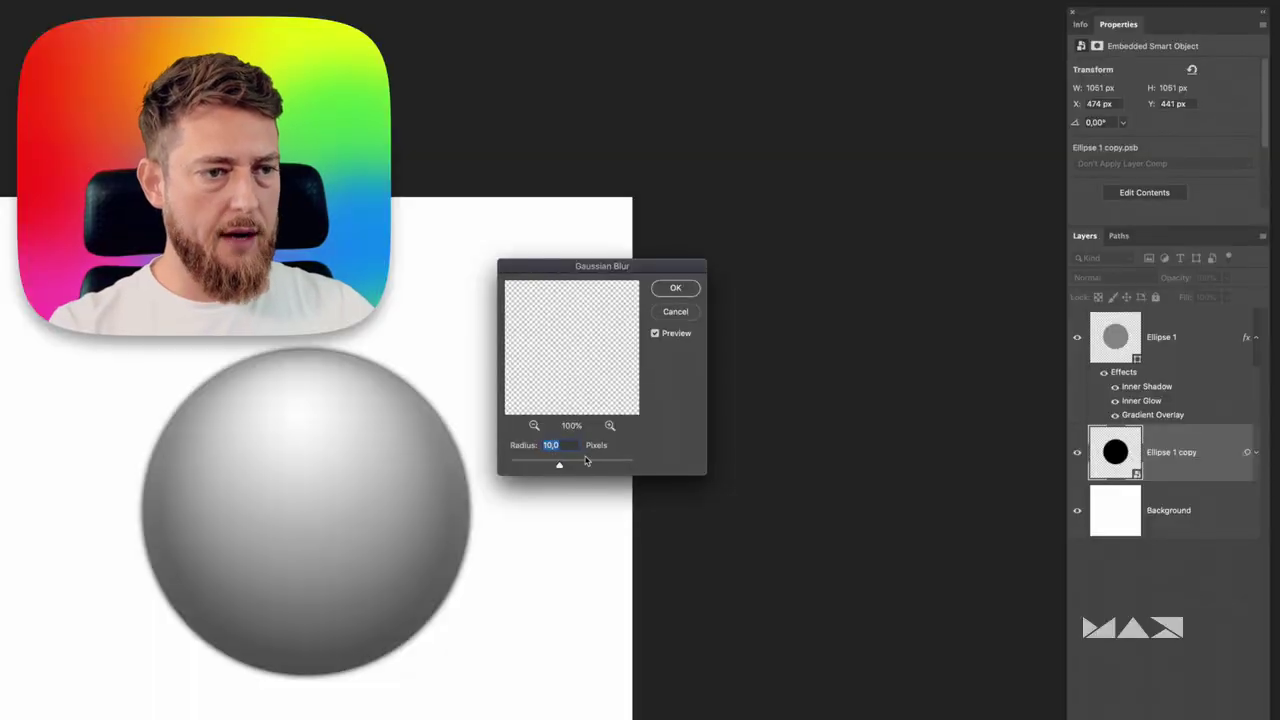
type("50")
key("Return")
Move the blurred shadow straight down and squash it vertically into a flat ellipse beneath the sphere.
left_click_drag(372, 432, 379, 508)
mouse_move(471, 457)
left_mouse_down()
mouse_move(509, 437)
mouse_move(397, 417)
mouse_move(471, 456)
left_mouse_up()
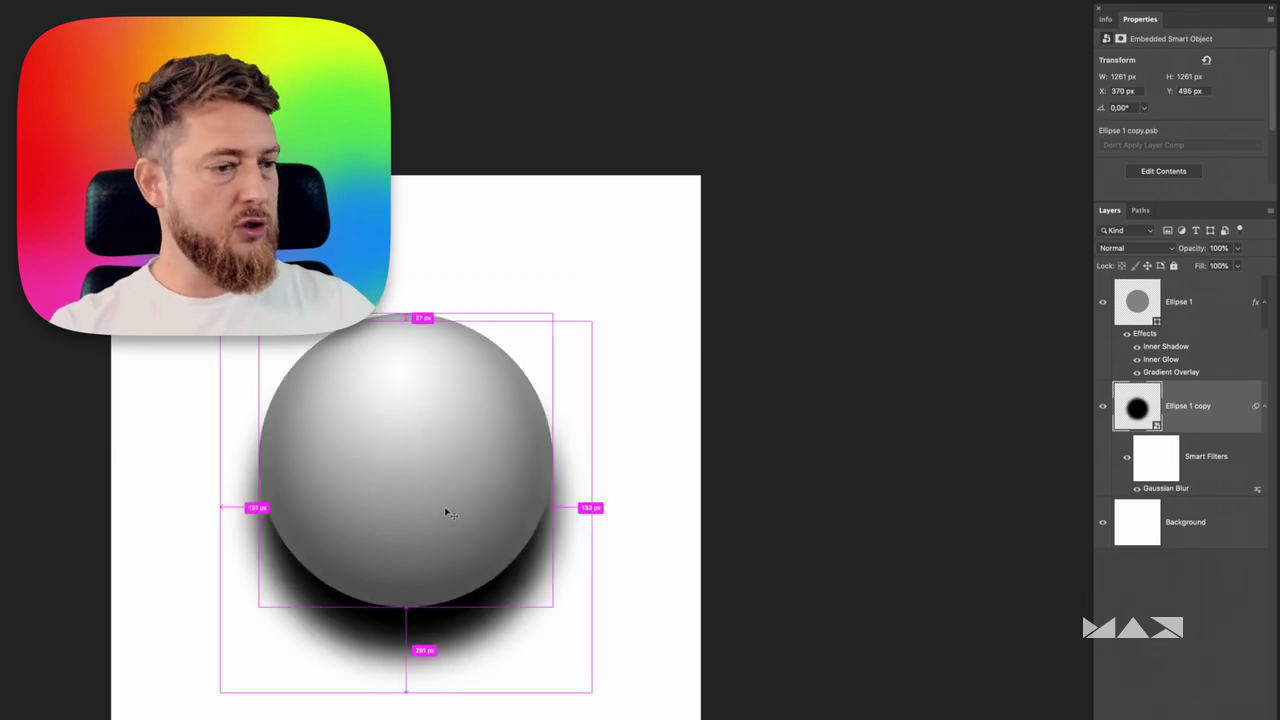
key("ctrl+t")
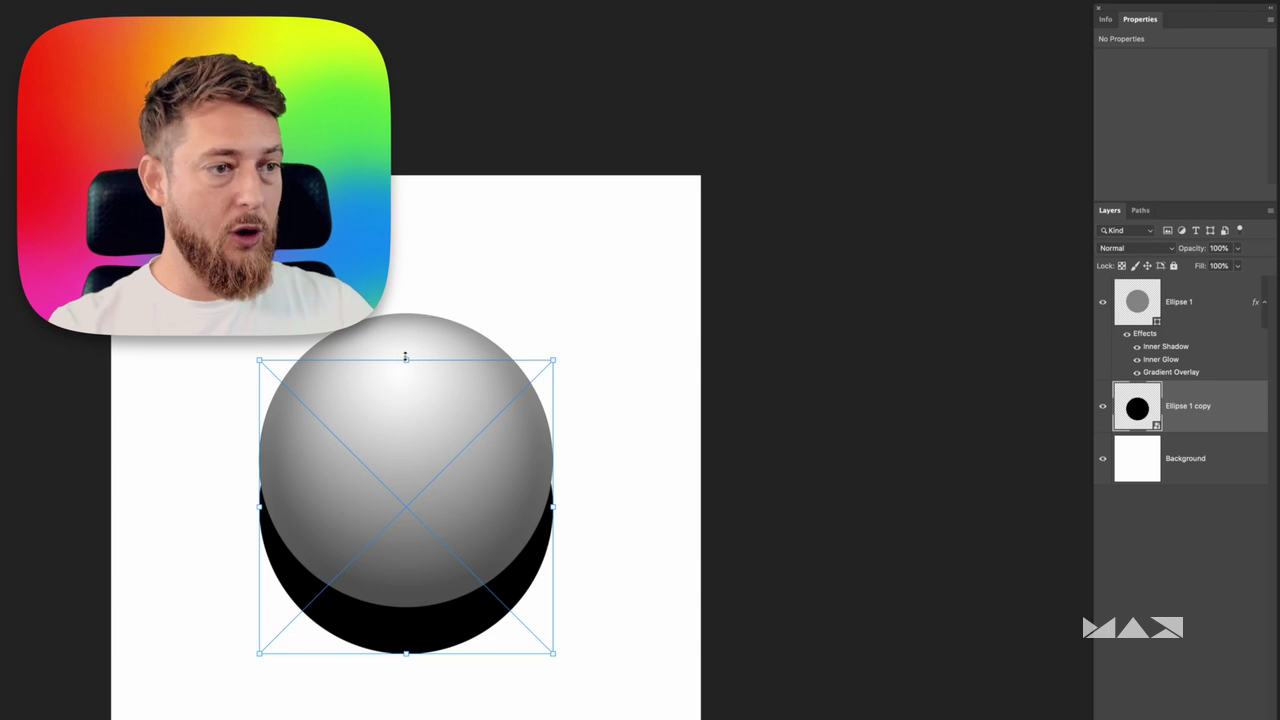
left_click_drag(409, 354, 415, 534)
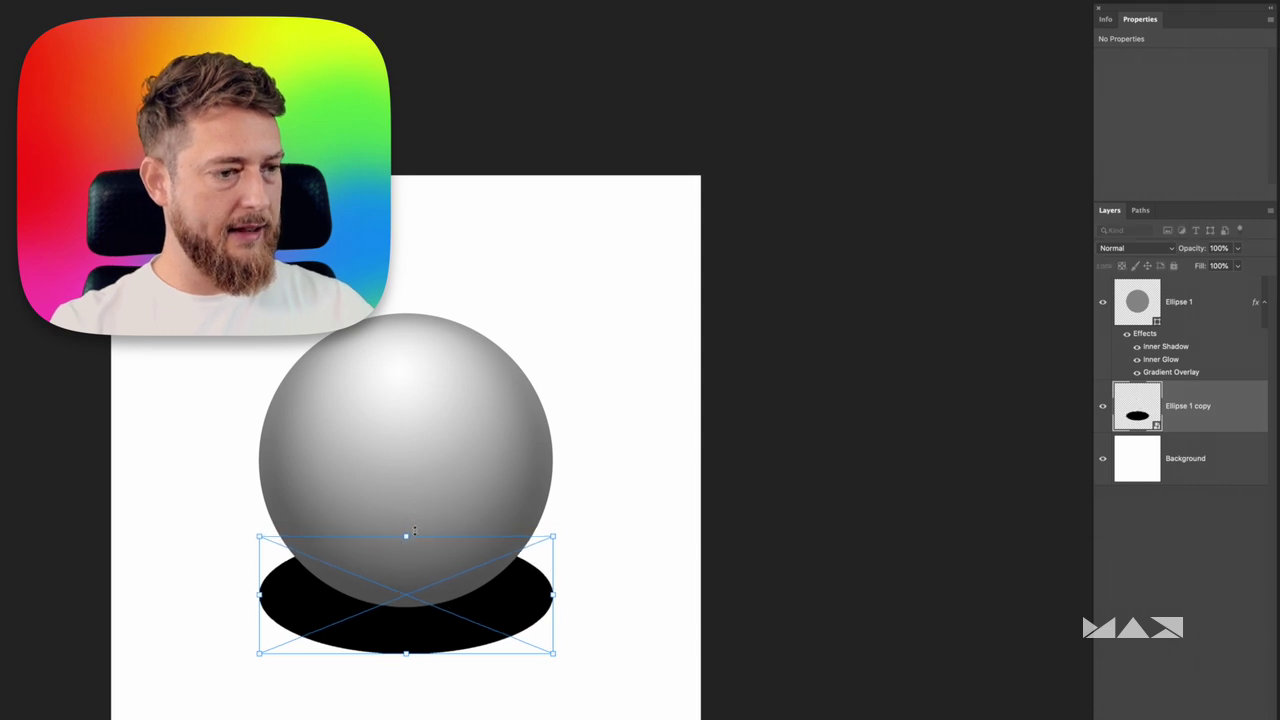
key("Return")
key("ctrl+super+f")
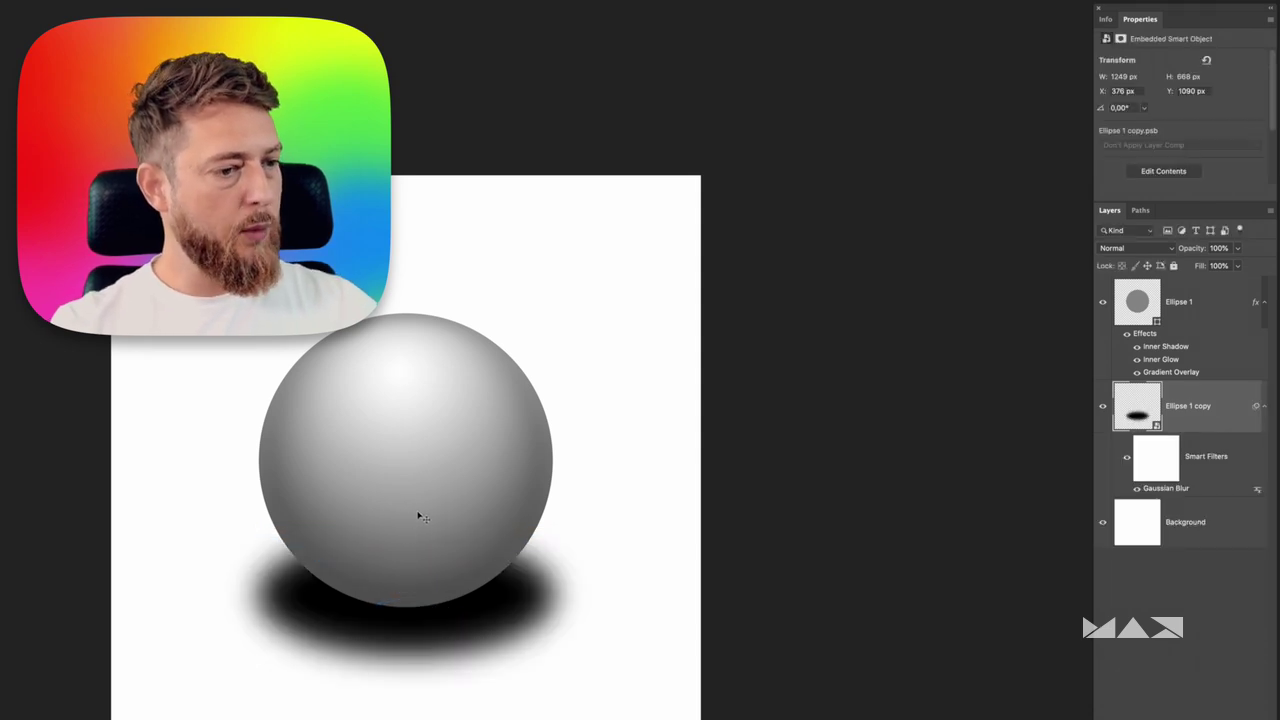
Scale the flattened shadow down to be narrower than the sphere and centre it under the sphere's base.
key("super+z")
key("super+t")
left_click_drag(555, 657, 495, 625)
left_click_drag(437, 572, 466, 590)
key("Return")
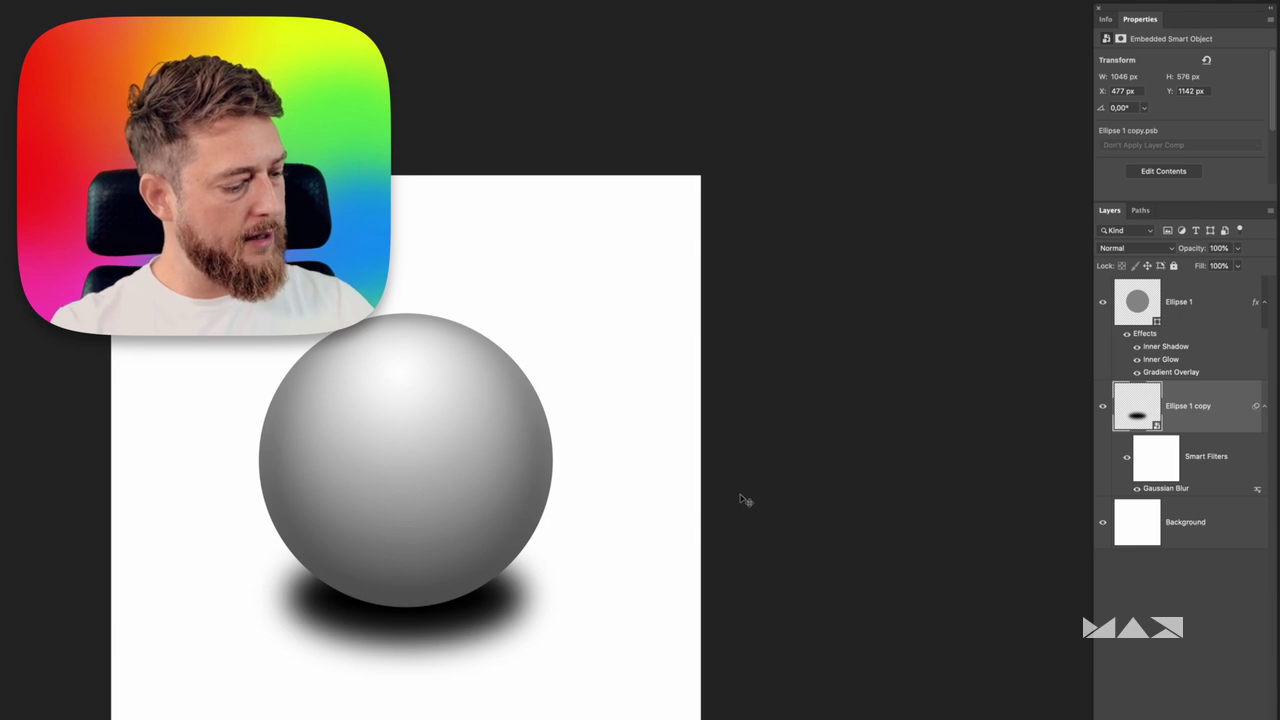
Compare several opacities for the Ellipse 1 copy shadow layer and set it to 50%.
key("3")
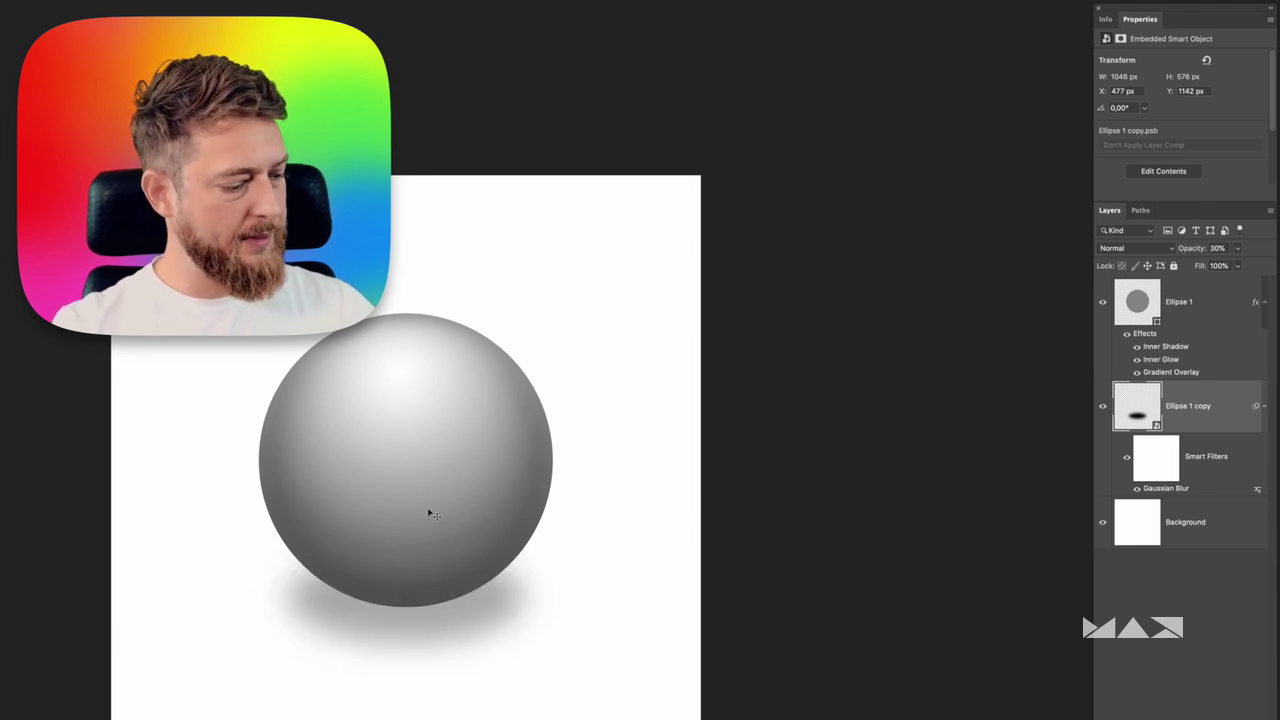
key("4")
key("5")
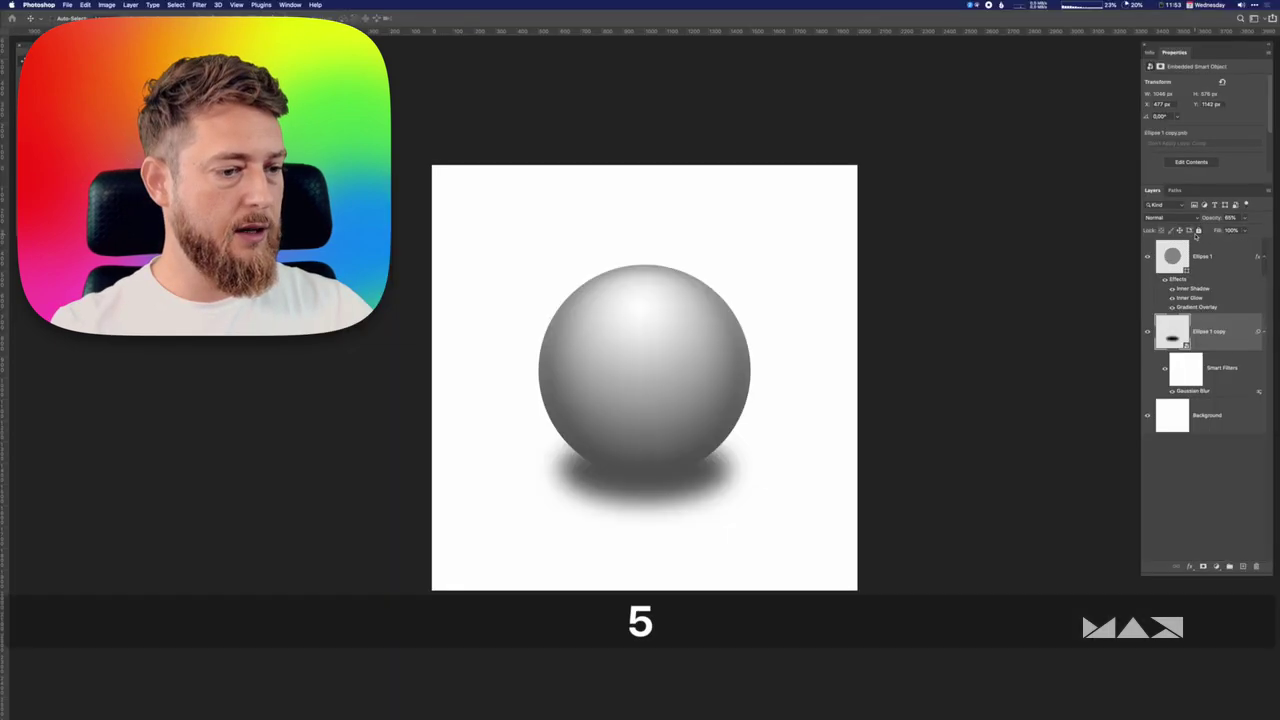
key("1")
key("0")
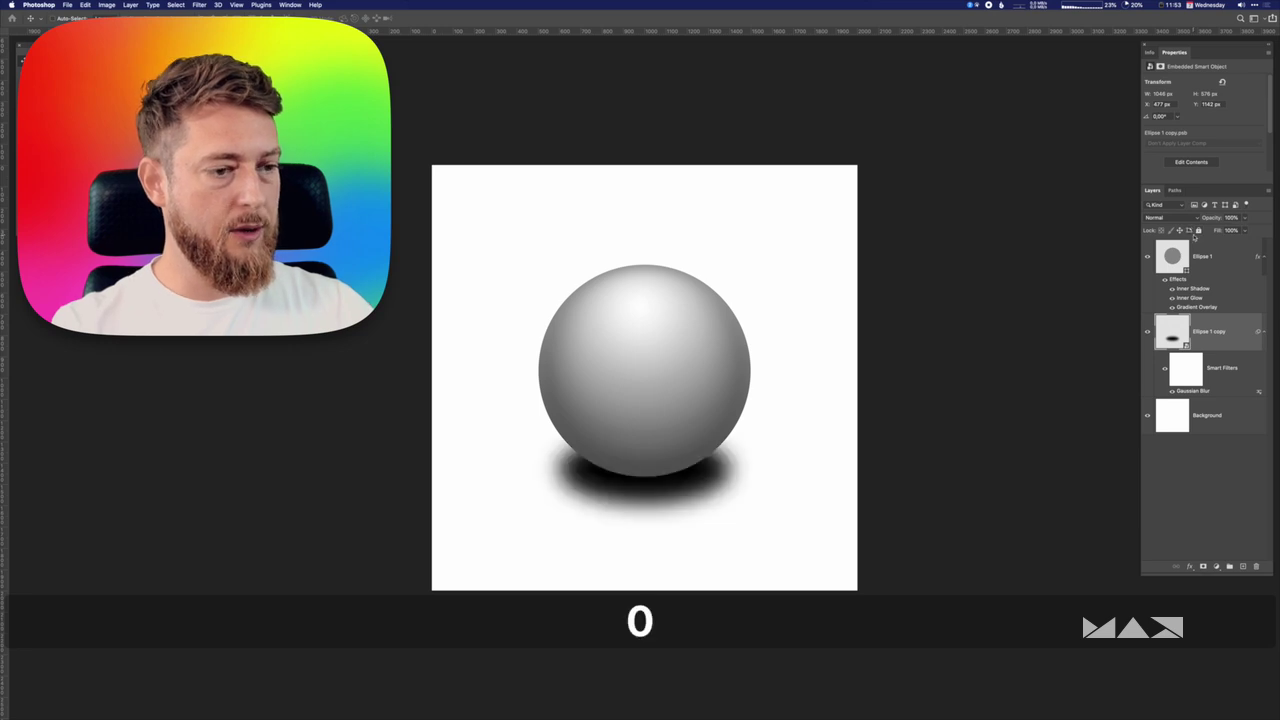
key("5")
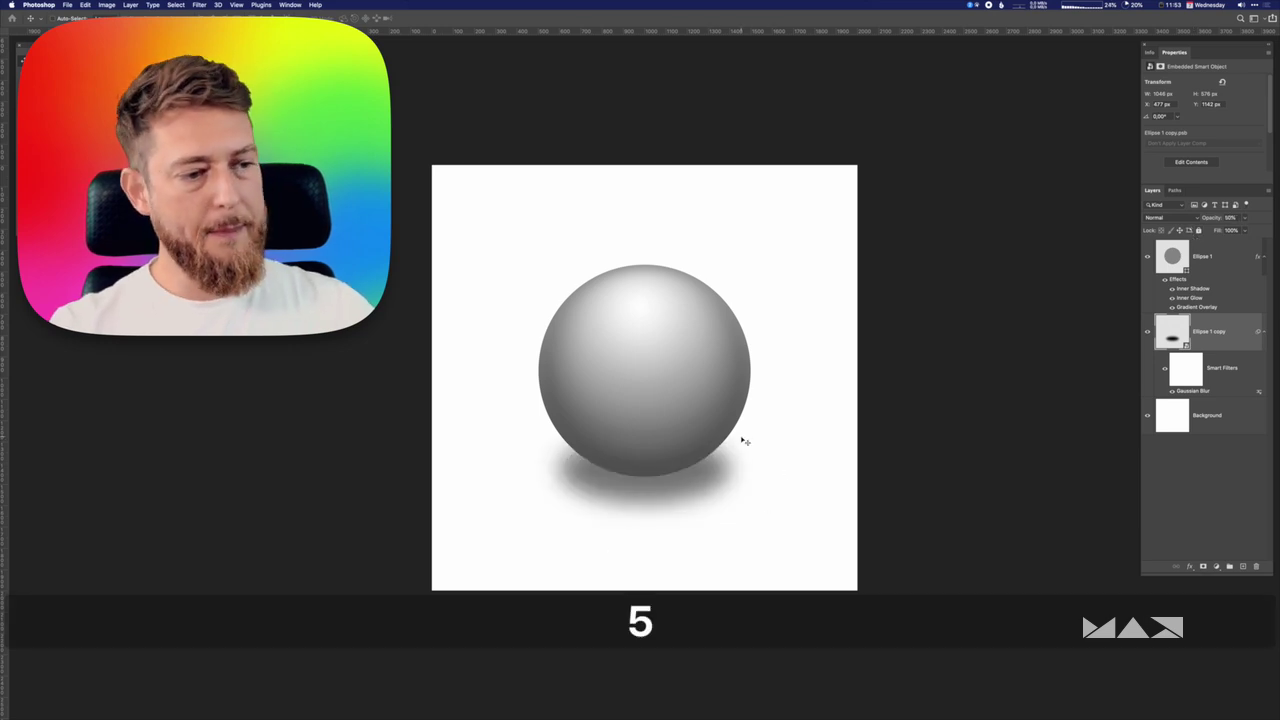
key("6")
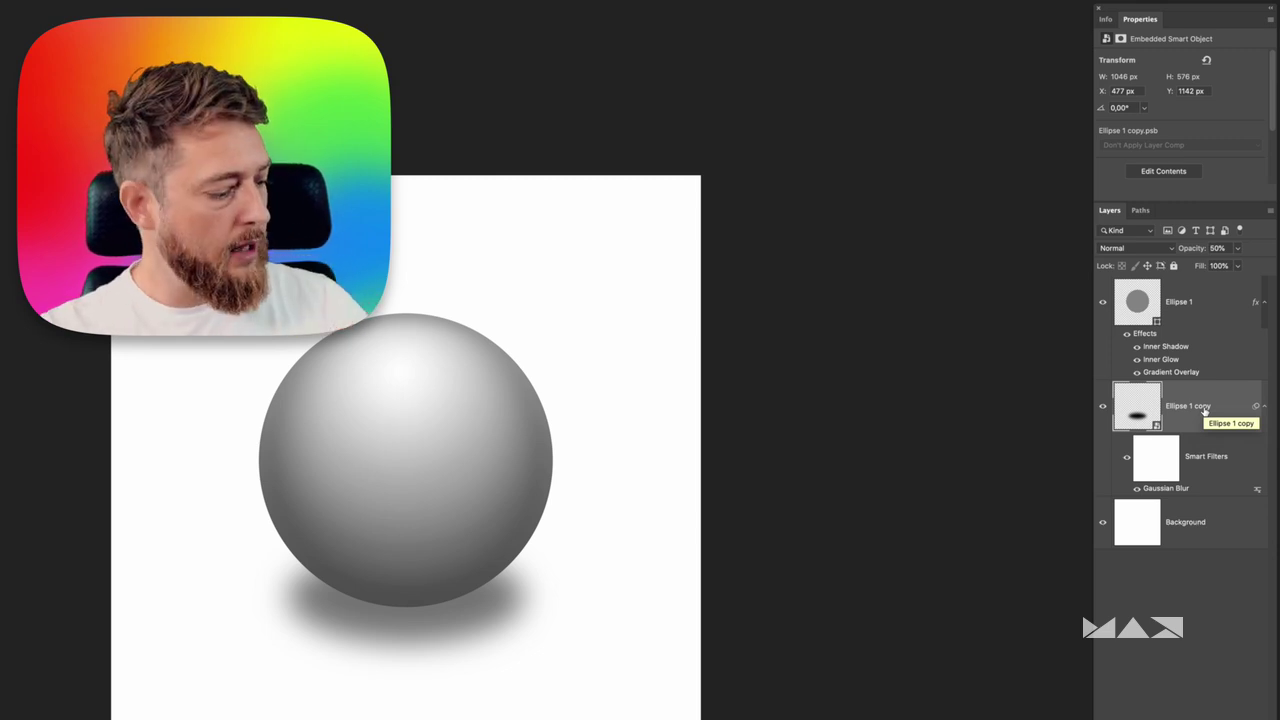
Duplicate the shadow layer as a smaller, more opaque contact shadow directly beneath the sphere.
key("super+j")
key("super+t")
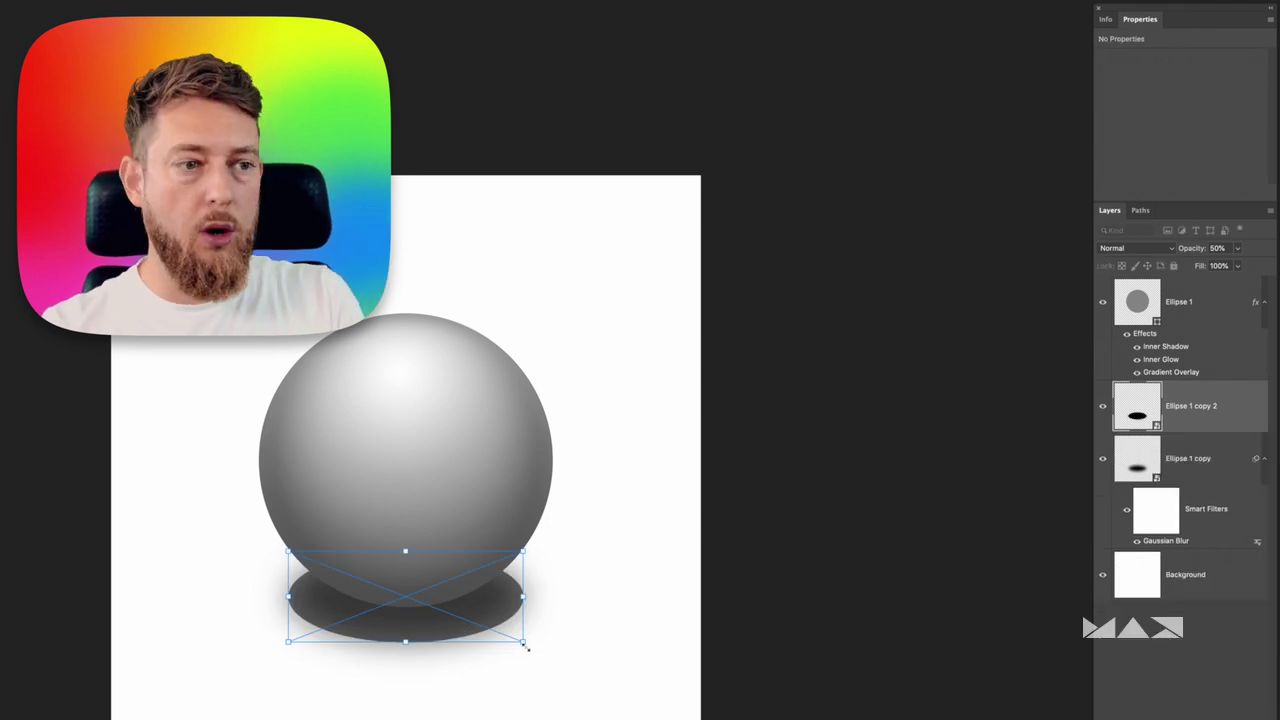
key("Return")
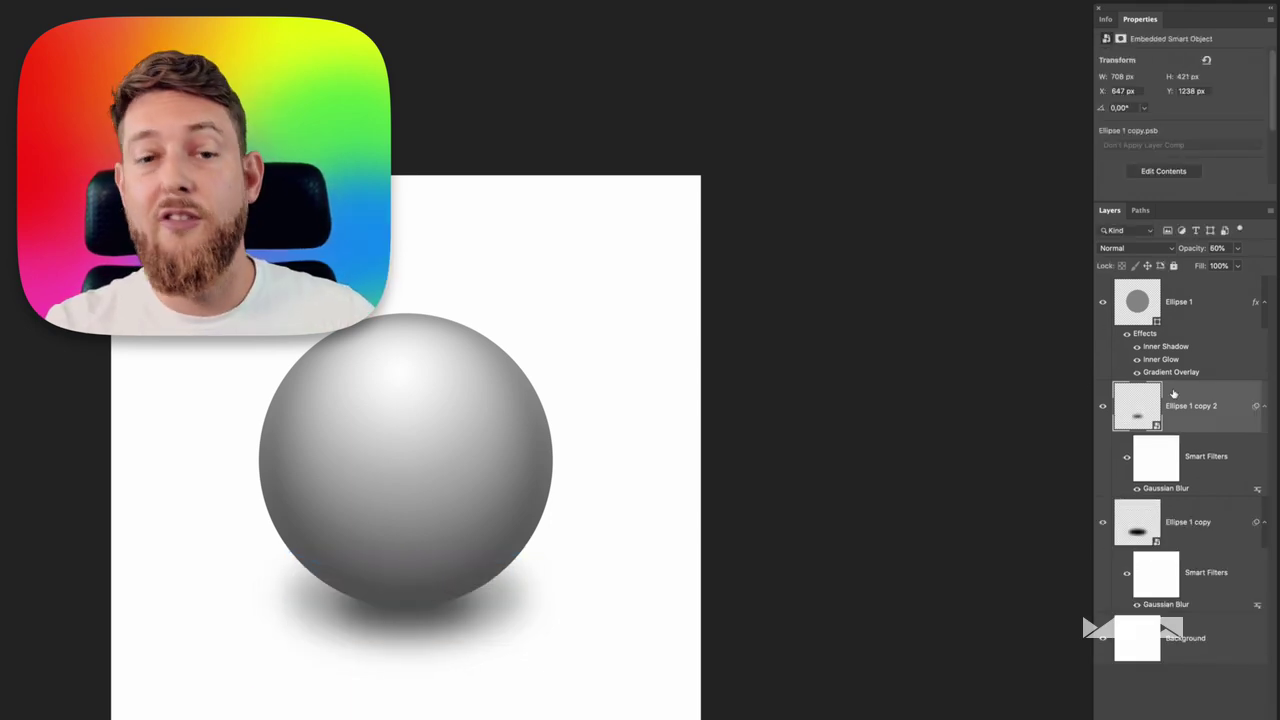
Reduce the contact shadow's Gaussian Blur radius to 30 pixels and nudge the shadow slightly upward.
double_click(1164, 488)
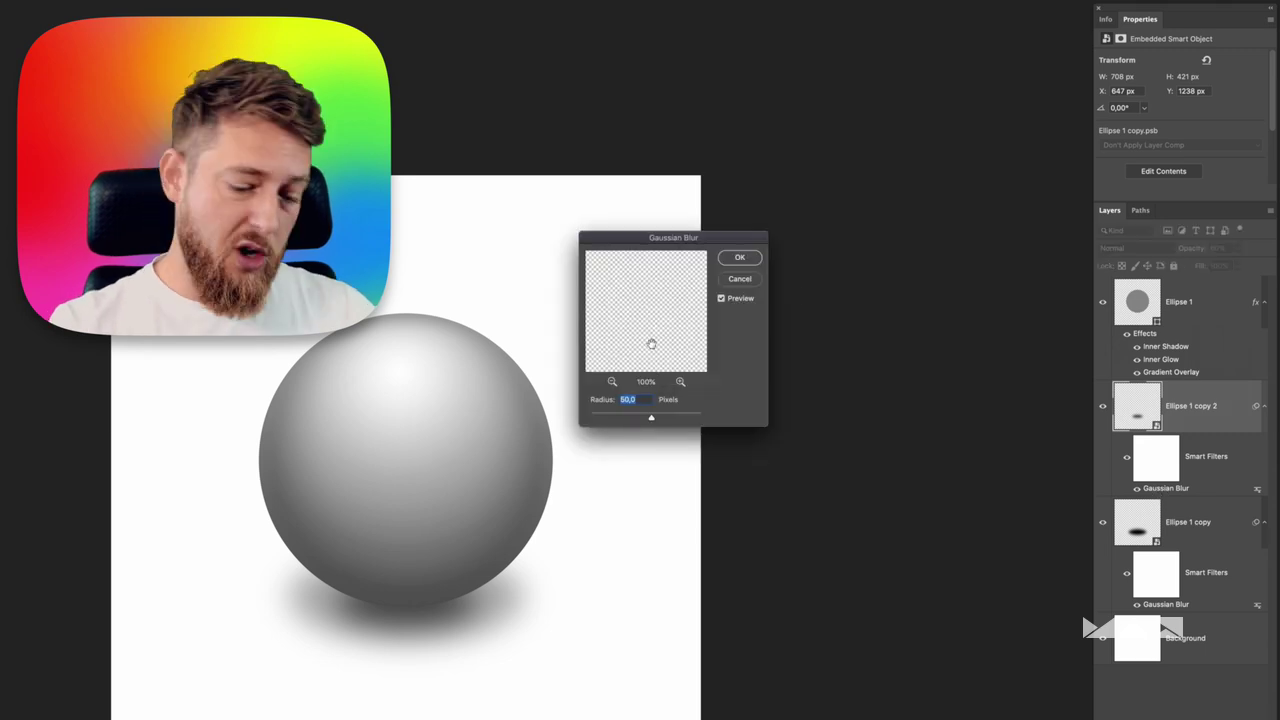
type("30")
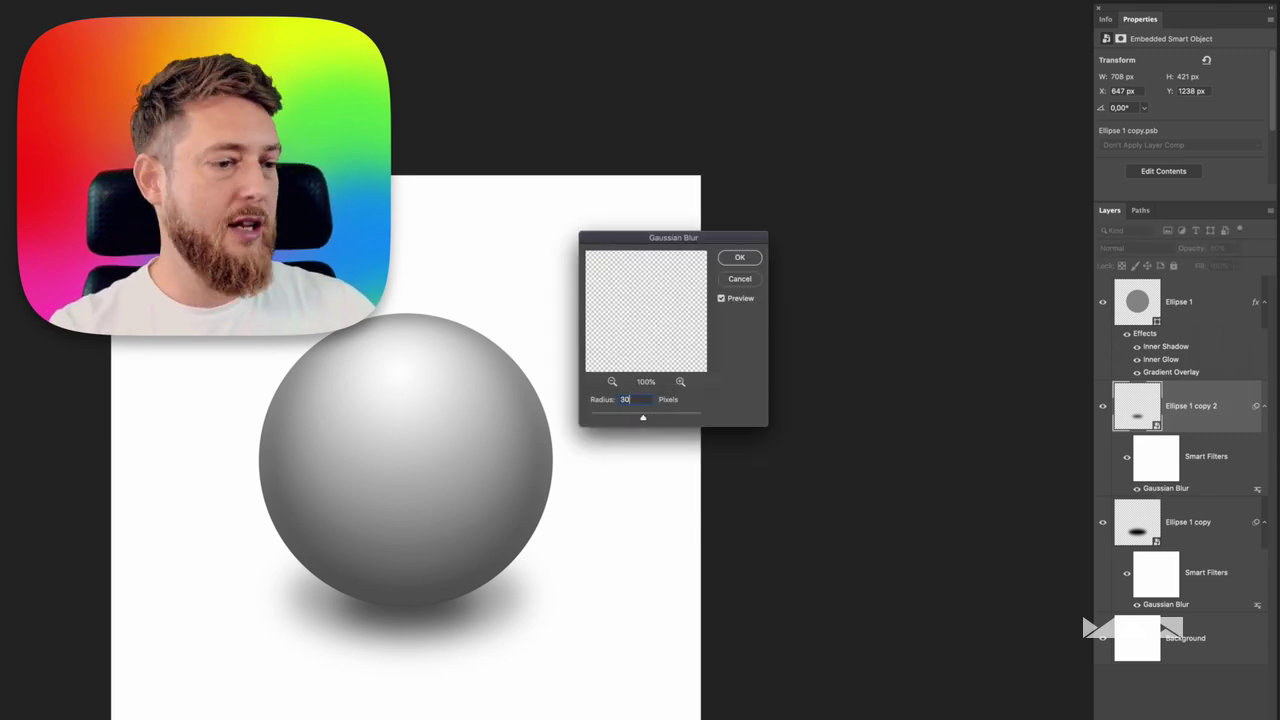
key("Return")
left_click_drag(489, 584, 490, 579)
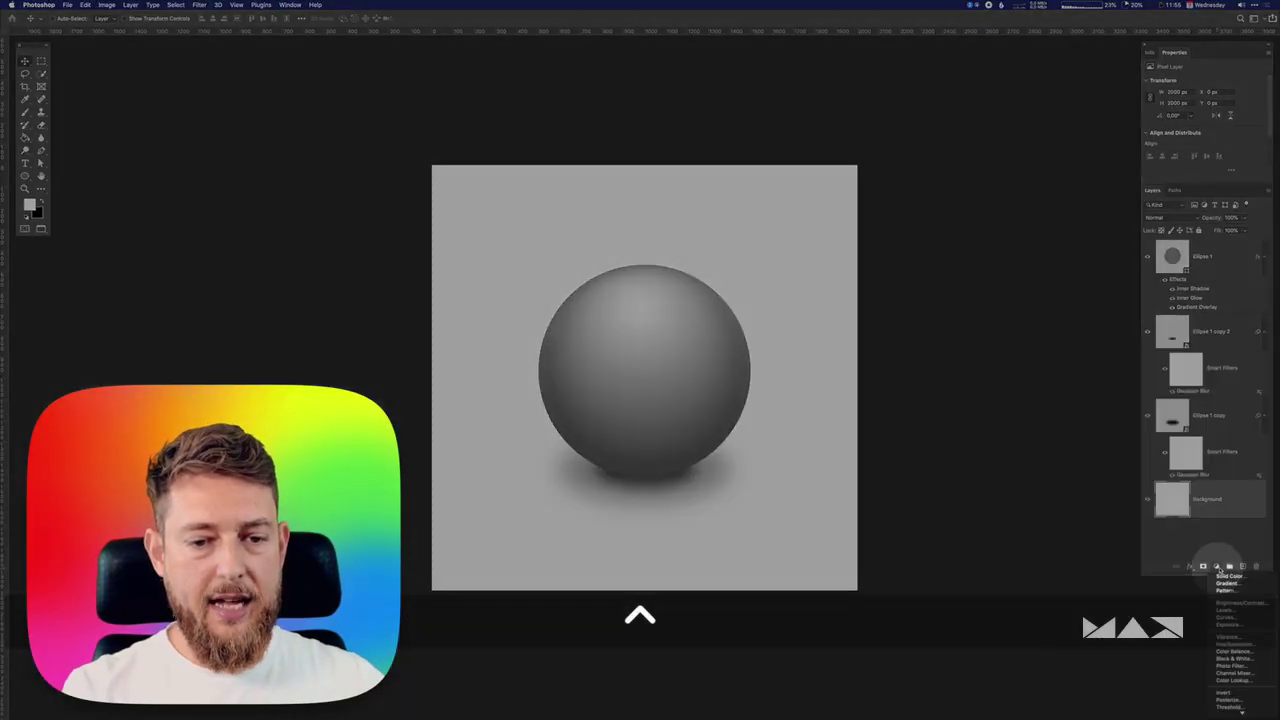
Add a linear Gradient Fill layer above the Background using the white-to-black Basics preset, and set its opacity to 20%.
left_click(1217, 567)
left_click(1228, 584)
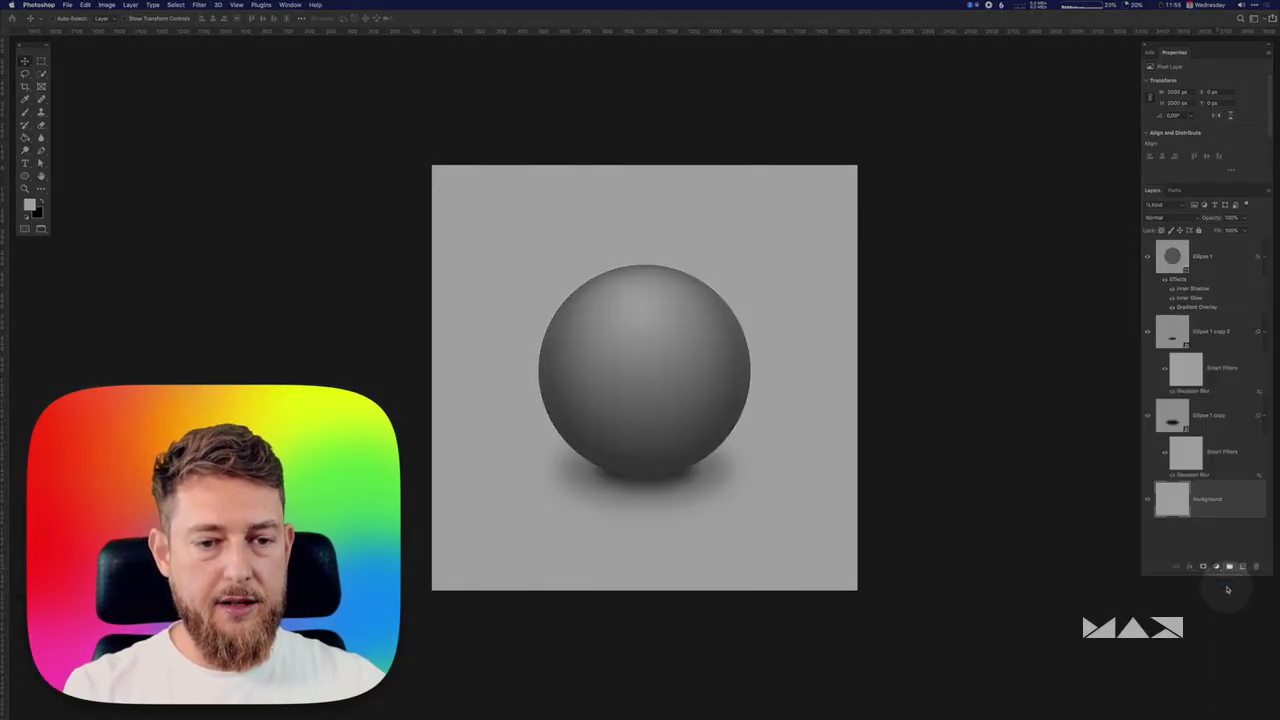
left_click(1033, 552)
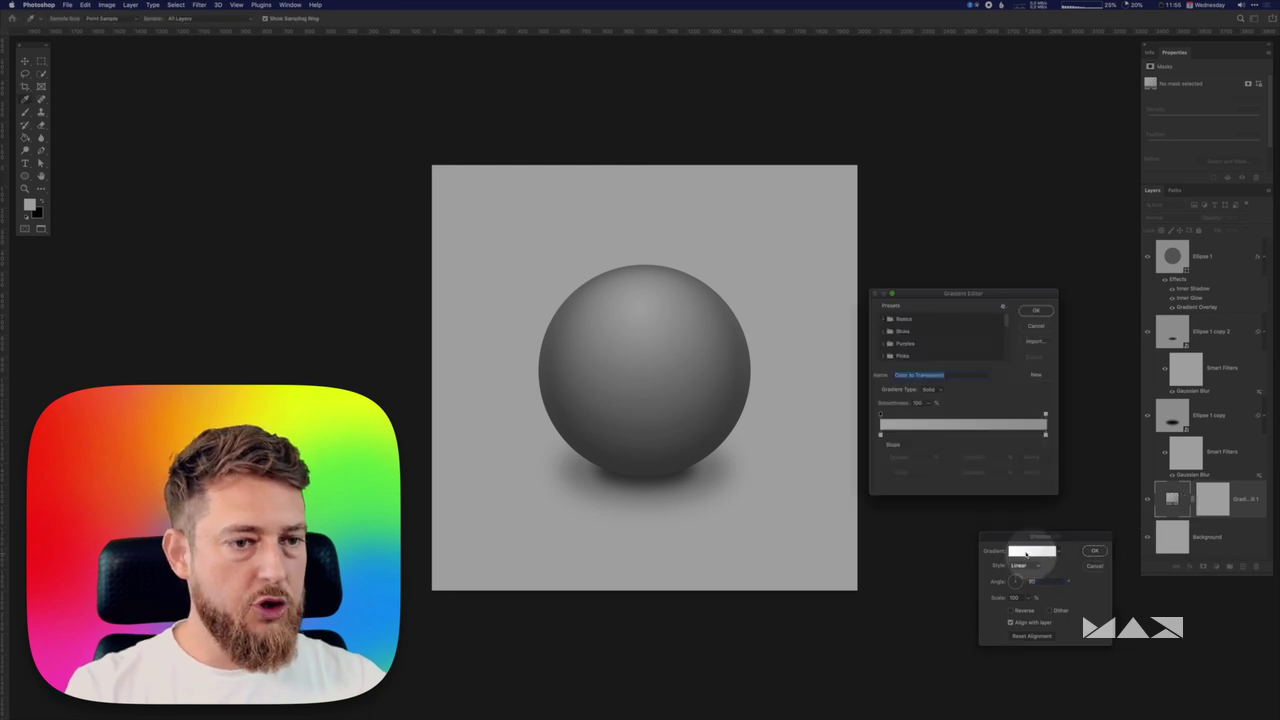
left_click(883, 319)
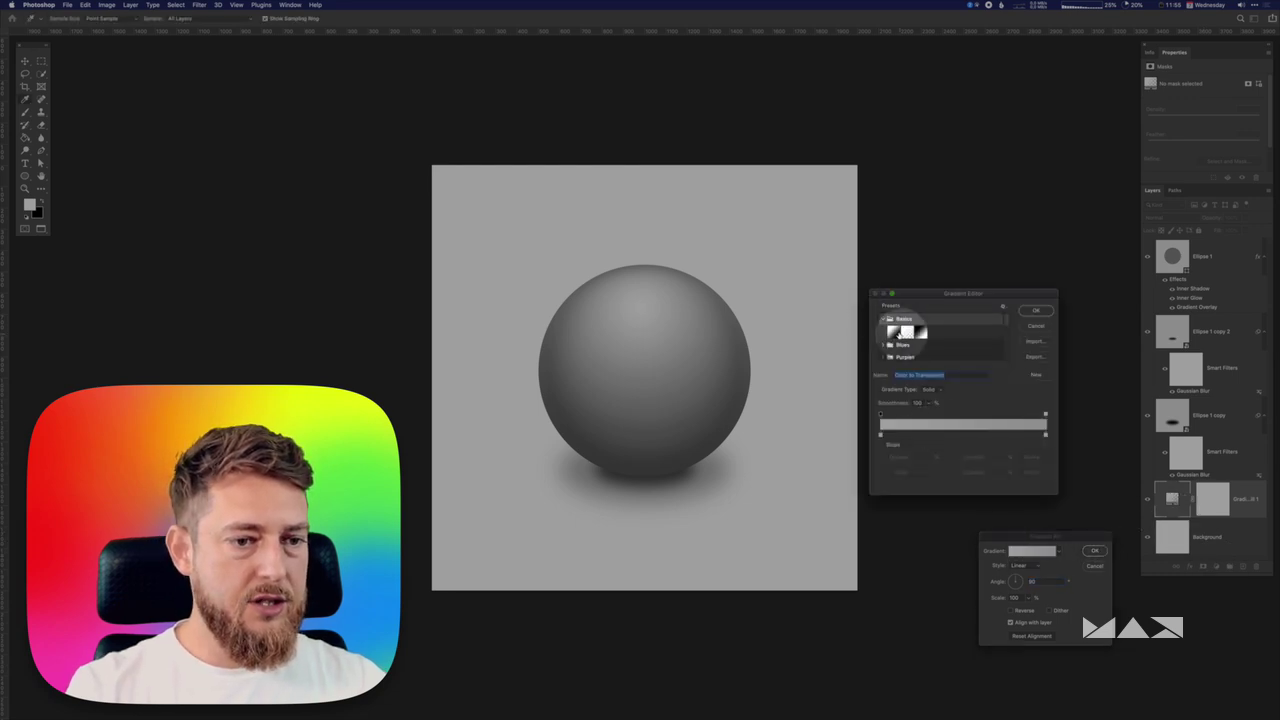
left_click(892, 331)
left_click(1036, 310)
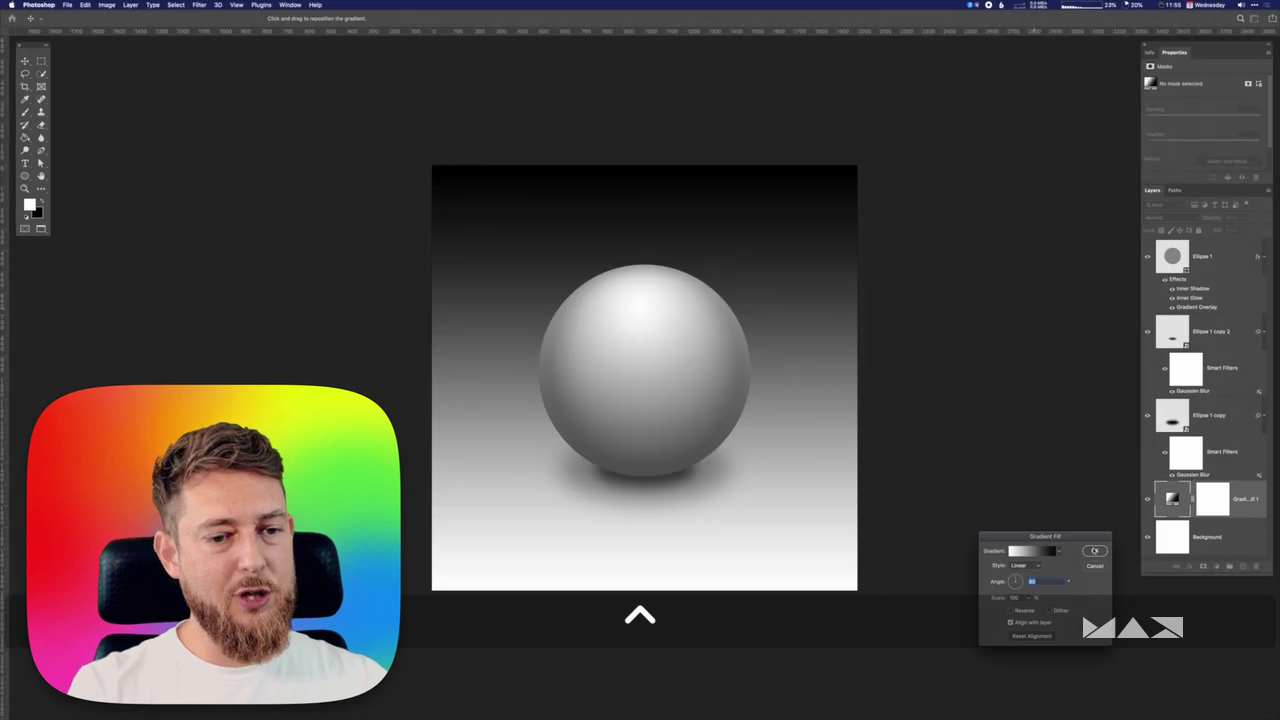
left_click(1094, 551)
key("v")
key("2")
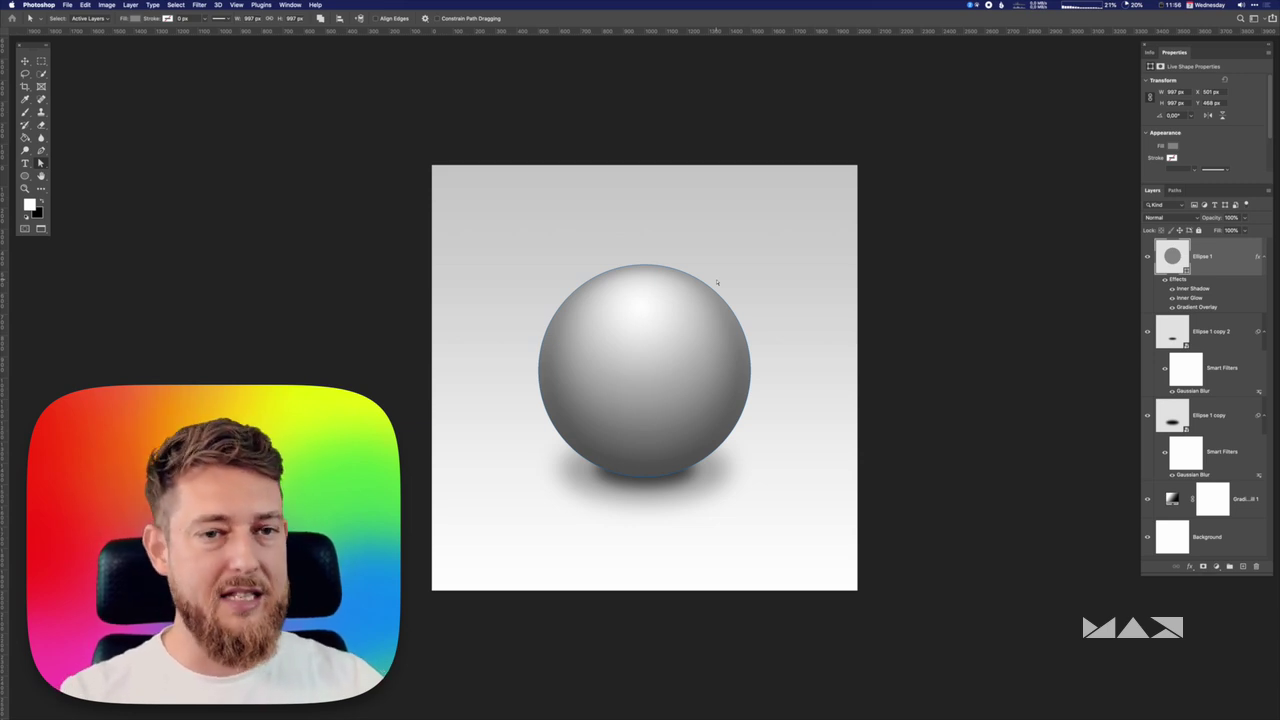
Hide and show all layer effects on Ellipse 1 to compare the flat circle with the shaded sphere.
left_click(791, 360)
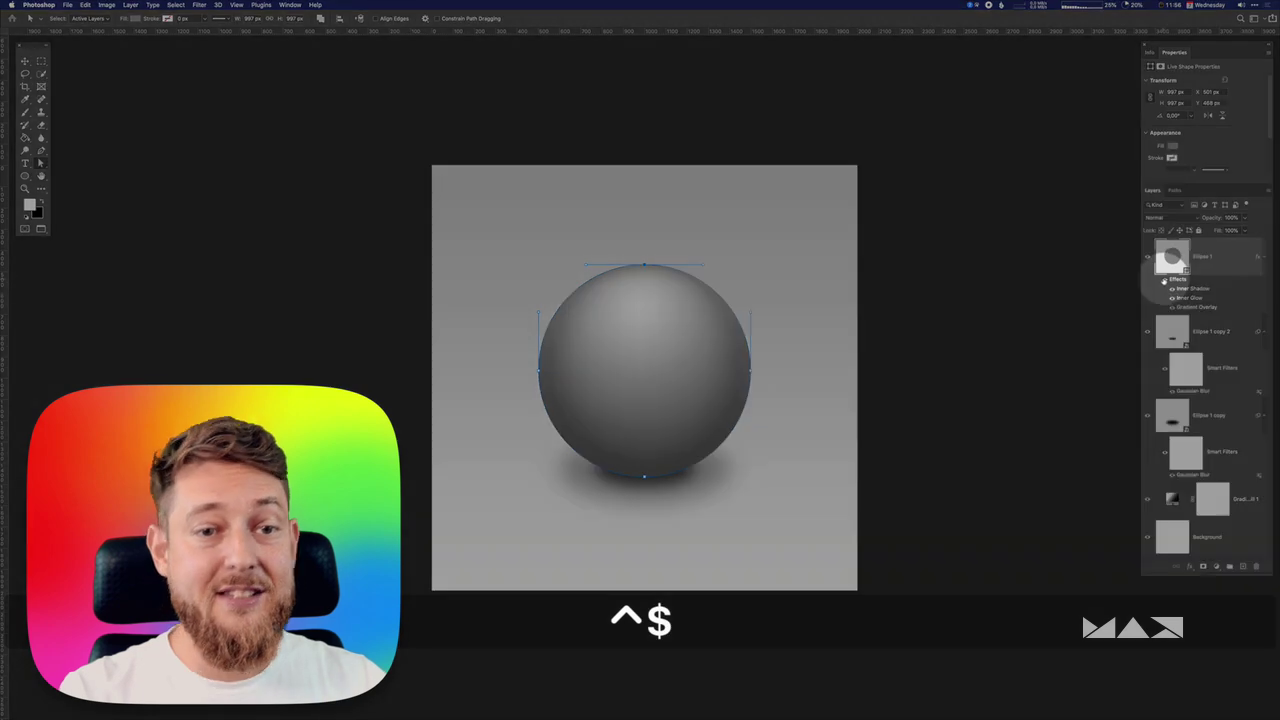
left_click(1165, 281)
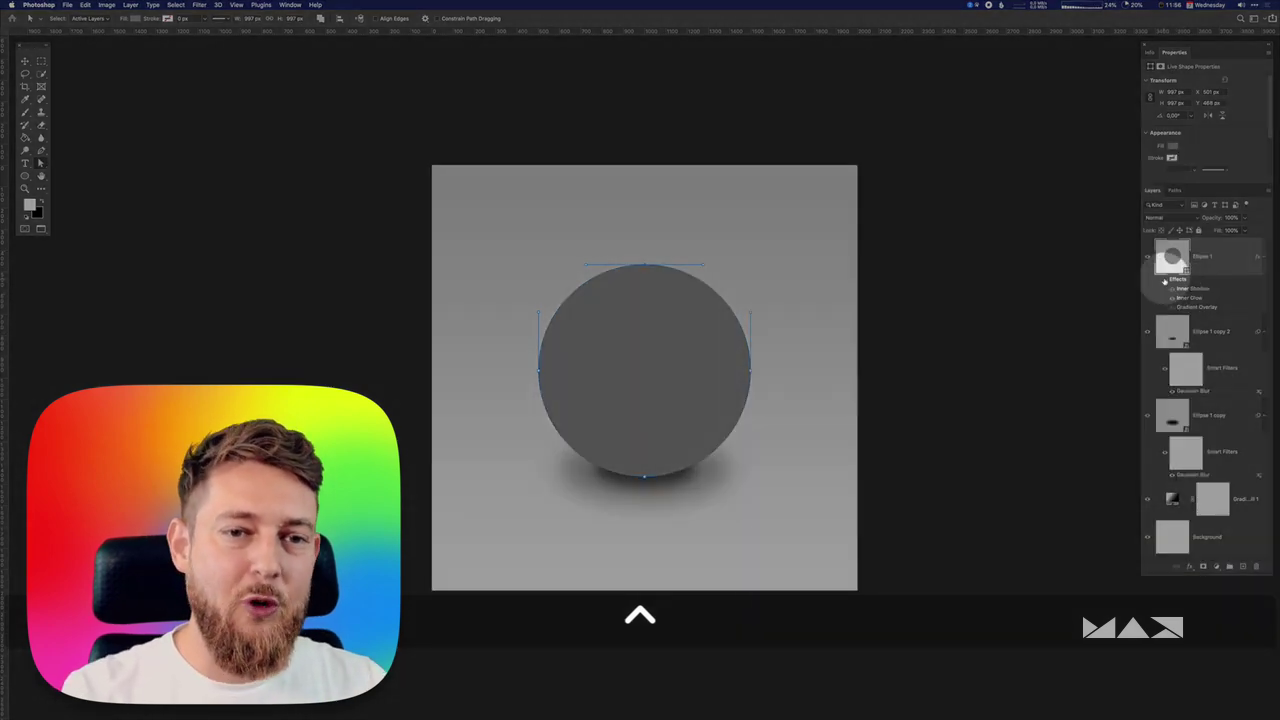
left_click(1165, 281)
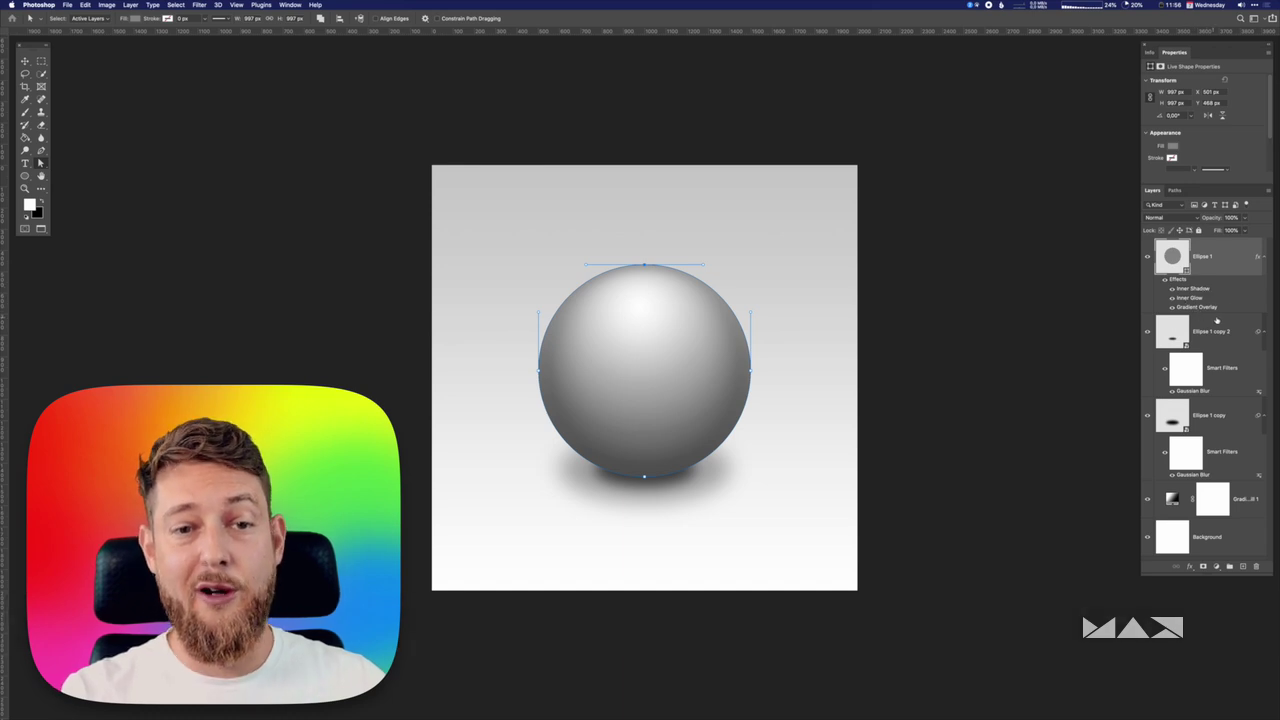
Reopen the Gradient Overlay settings of Ellipse 1 and shift the sphere's highlight slightly upward.
double_click(1205, 307)
mouse_move(671, 317)
left_mouse_down()
mouse_move(606, 369)
mouse_move(700, 357)
mouse_move(614, 326)
mouse_move(711, 330)
mouse_move(672, 307)
left_mouse_up()
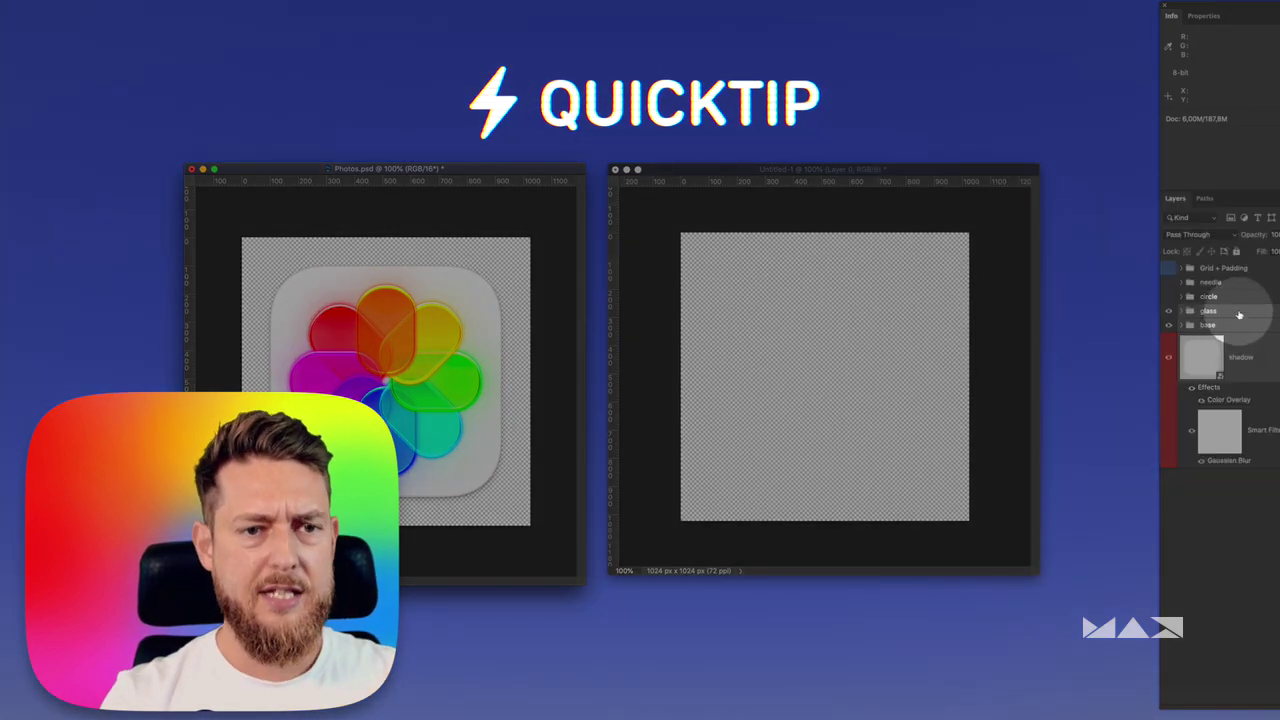
Try copying the glass, base and shadow layers from Photos.psd into Untitled-1 by free placement, and undo the copy.
left_click(1214, 320)
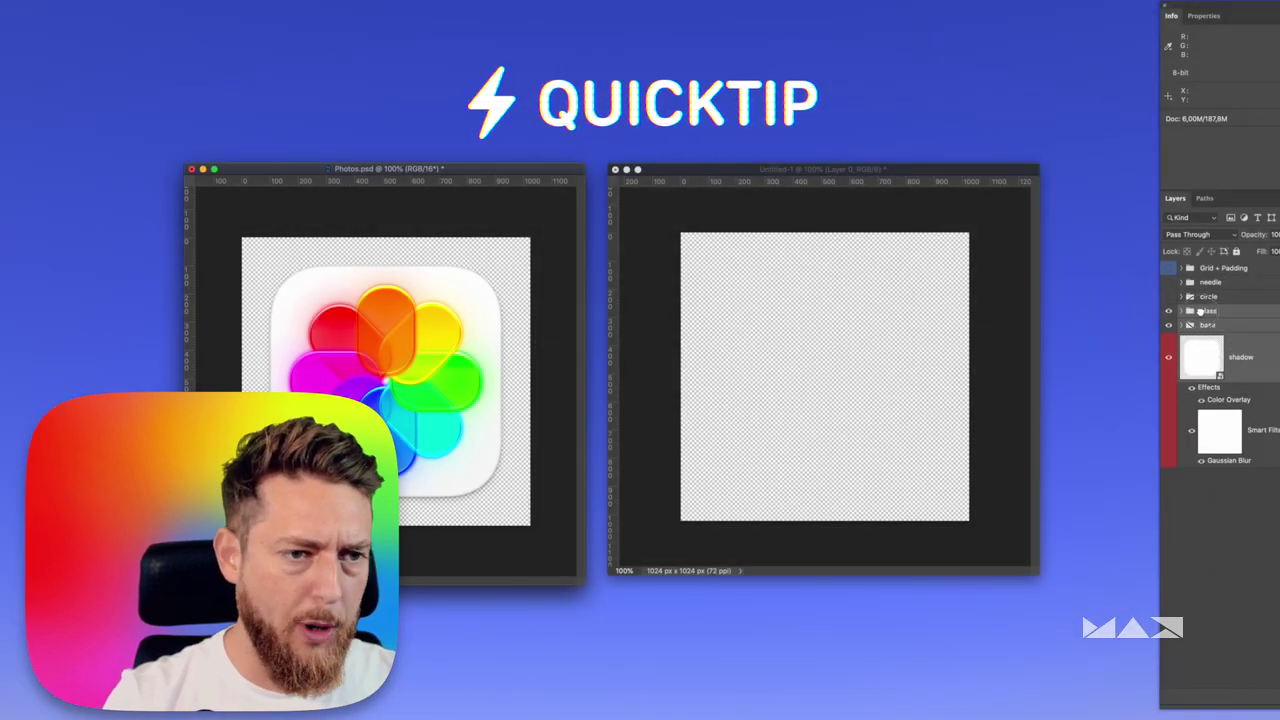
left_click_drag(1200, 311, 792, 285)
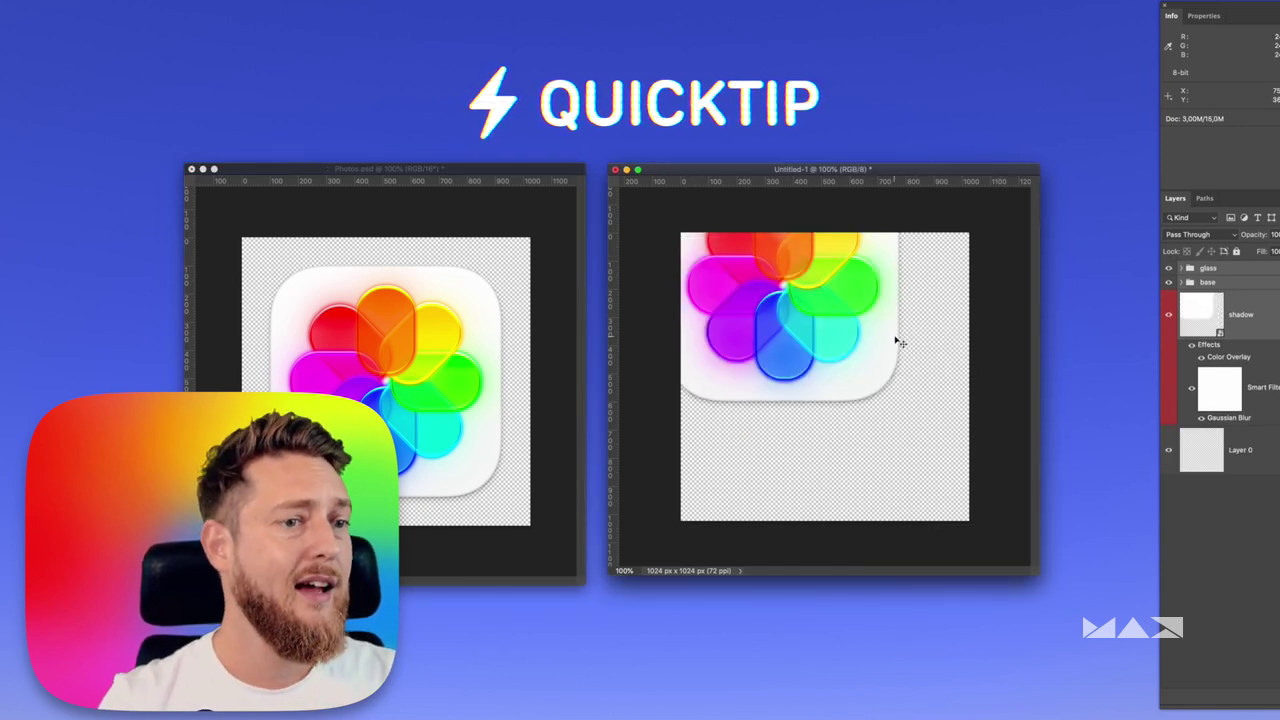
key("super+z")
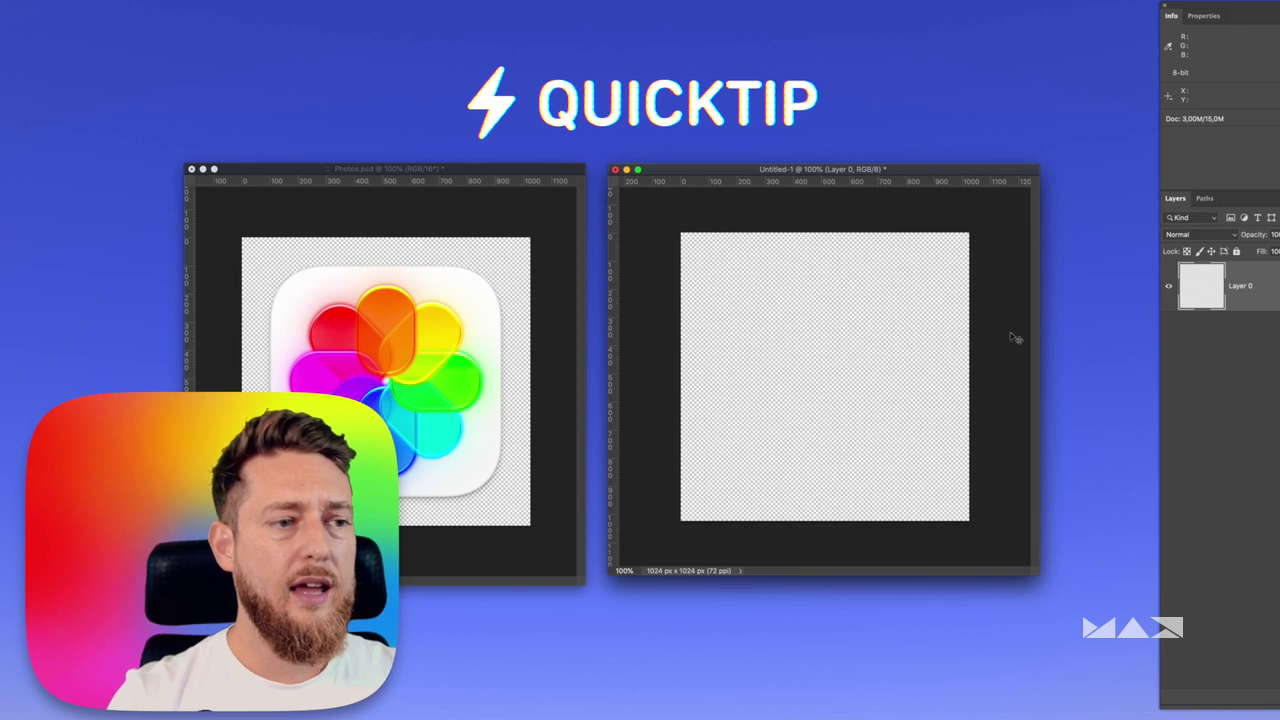
Copy the glass, base and shadow layers from Photos.psd into Untitled-1, keeping their original position on the canvas.
left_click(454, 329)
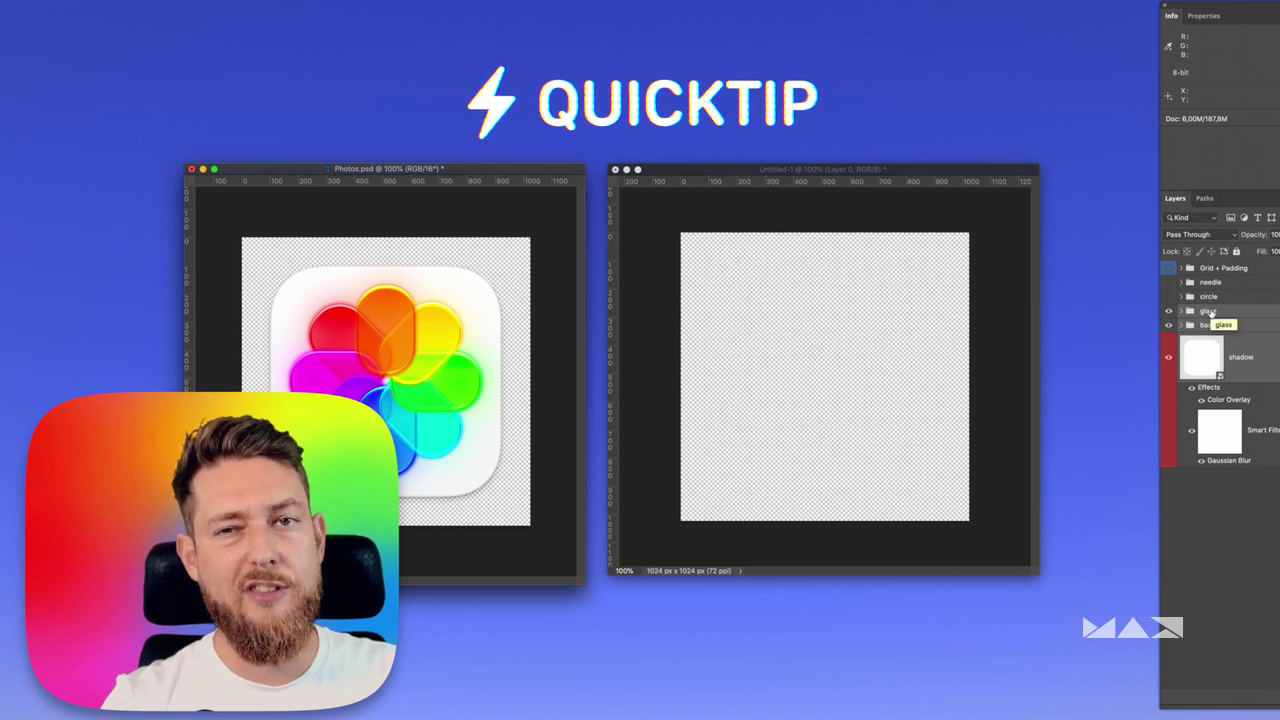
left_click(1208, 312, "shift")
left_click_drag(1208, 312, 820, 346)
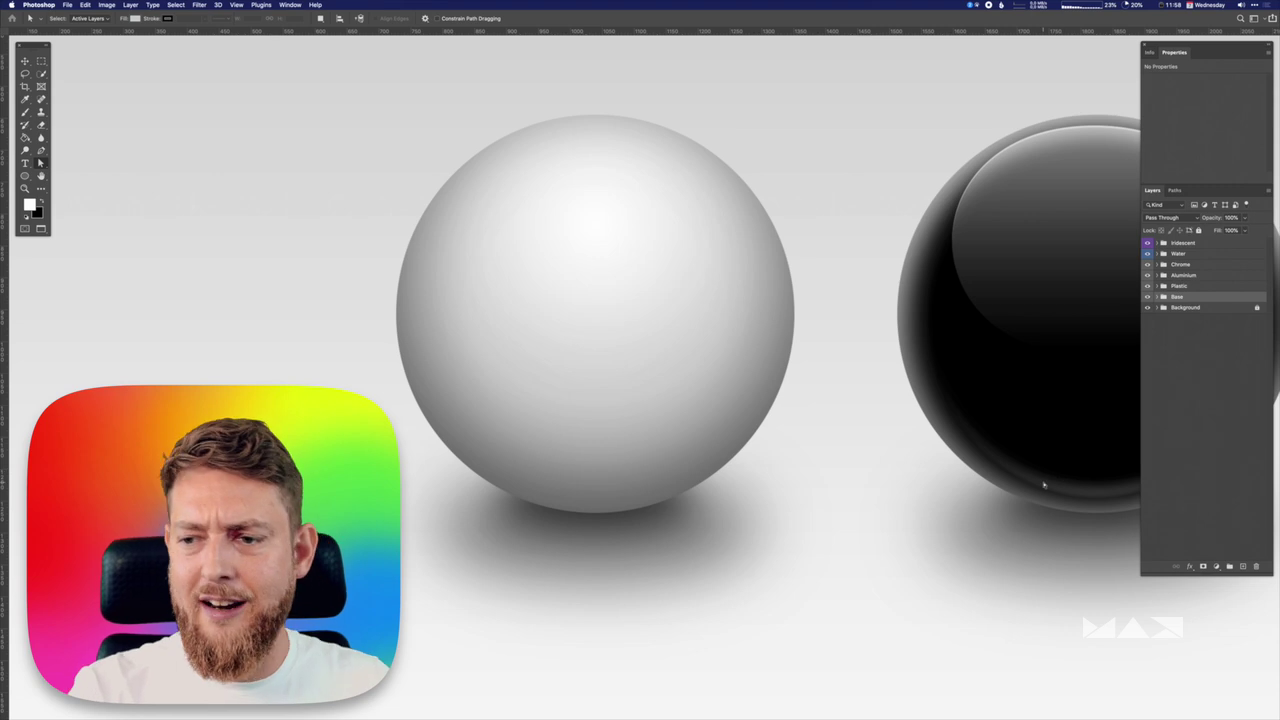
key("super")
left_click_drag(857, 421, 500, 282)
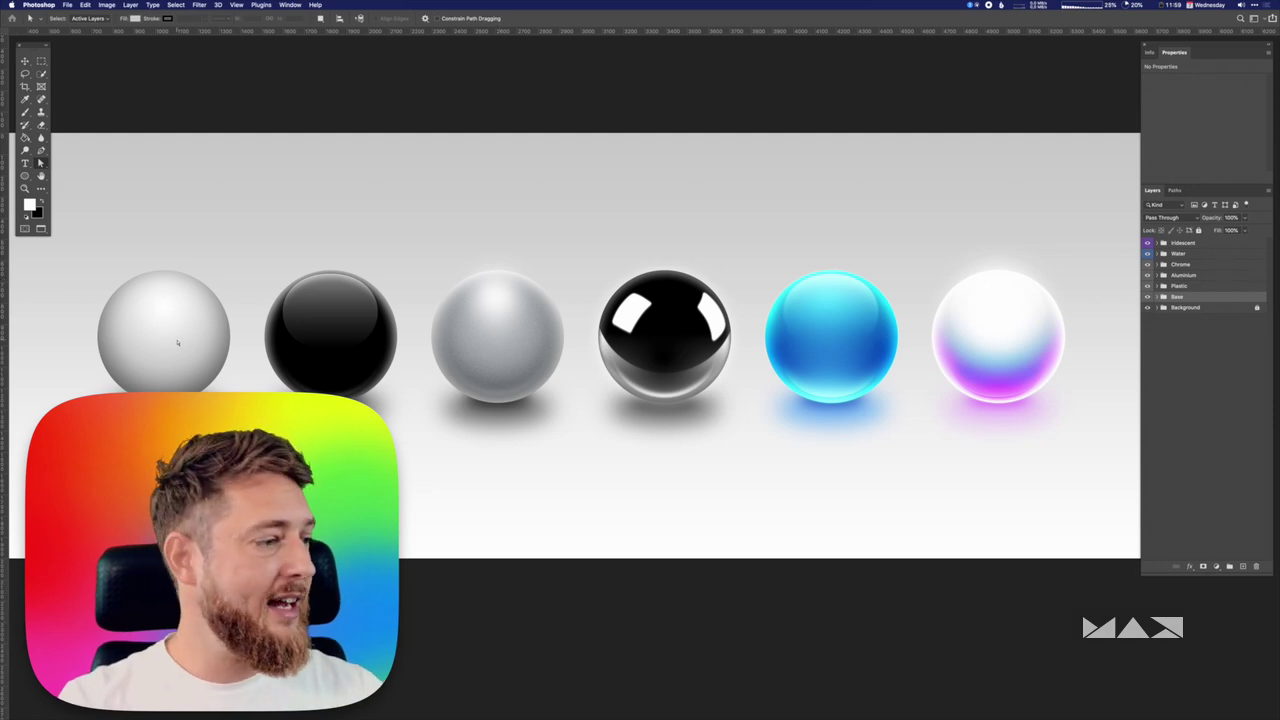
Expand the Base group to examine its base, small shadow and big shadow layers, and collapse it again.
key("ctrl+shift+4")
key("ctrl+shift+4")
key("ctrl+shift+4")
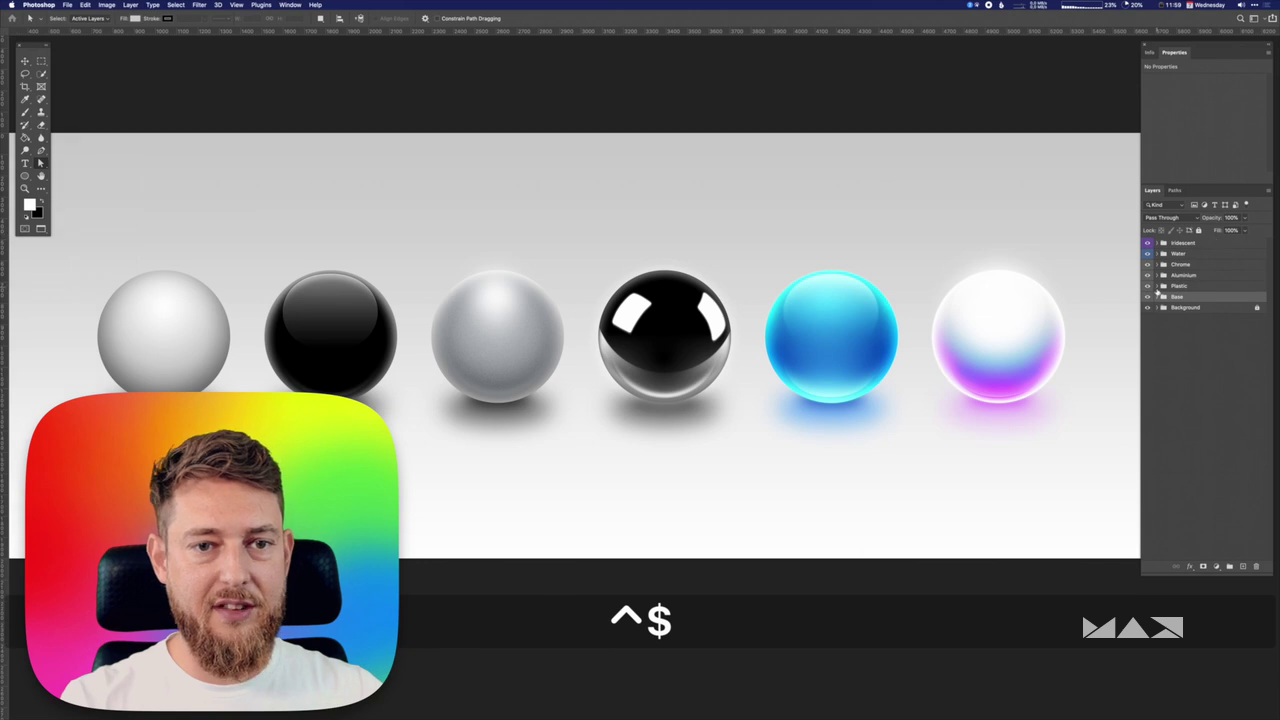
left_click(1157, 297)
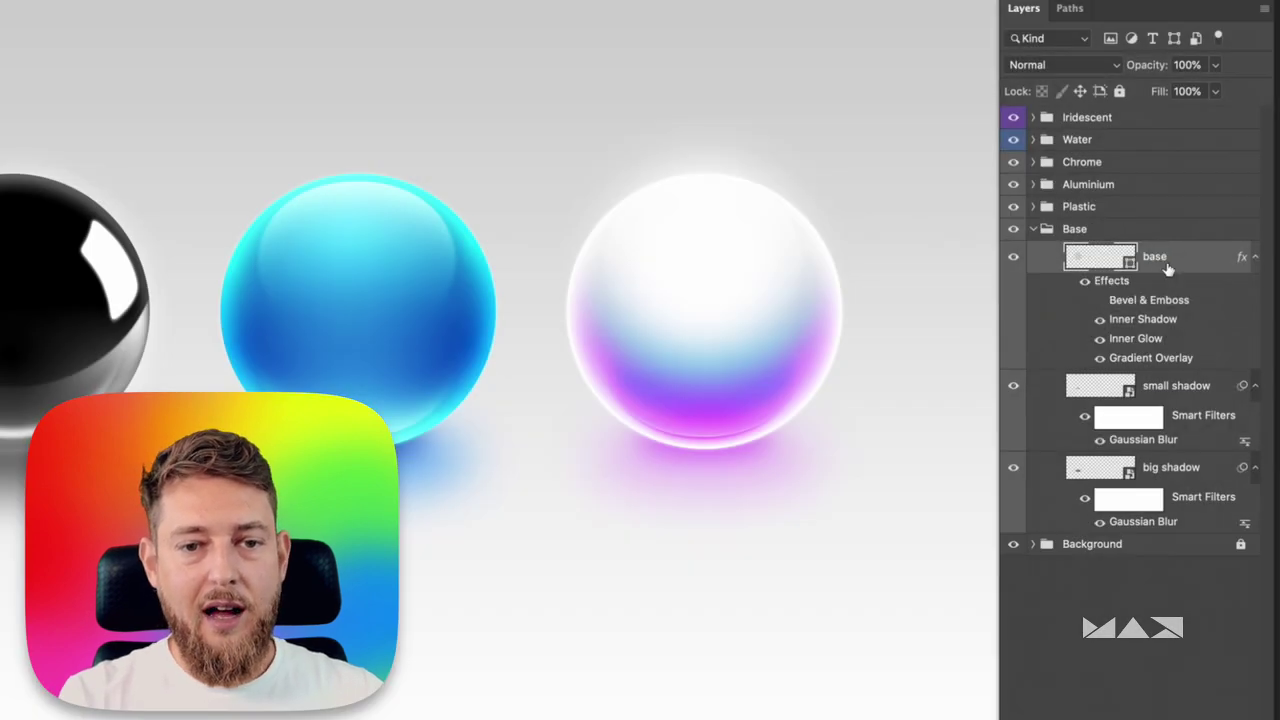
left_click(1172, 395)
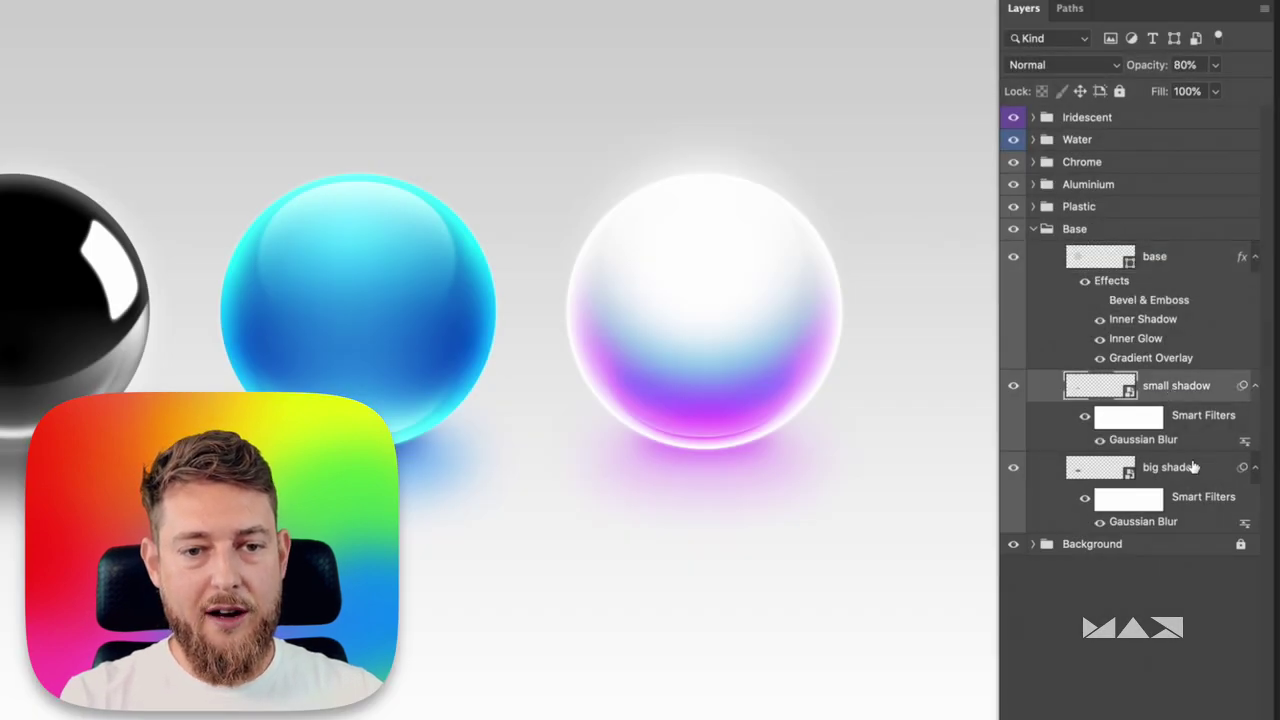
left_click(1184, 472)
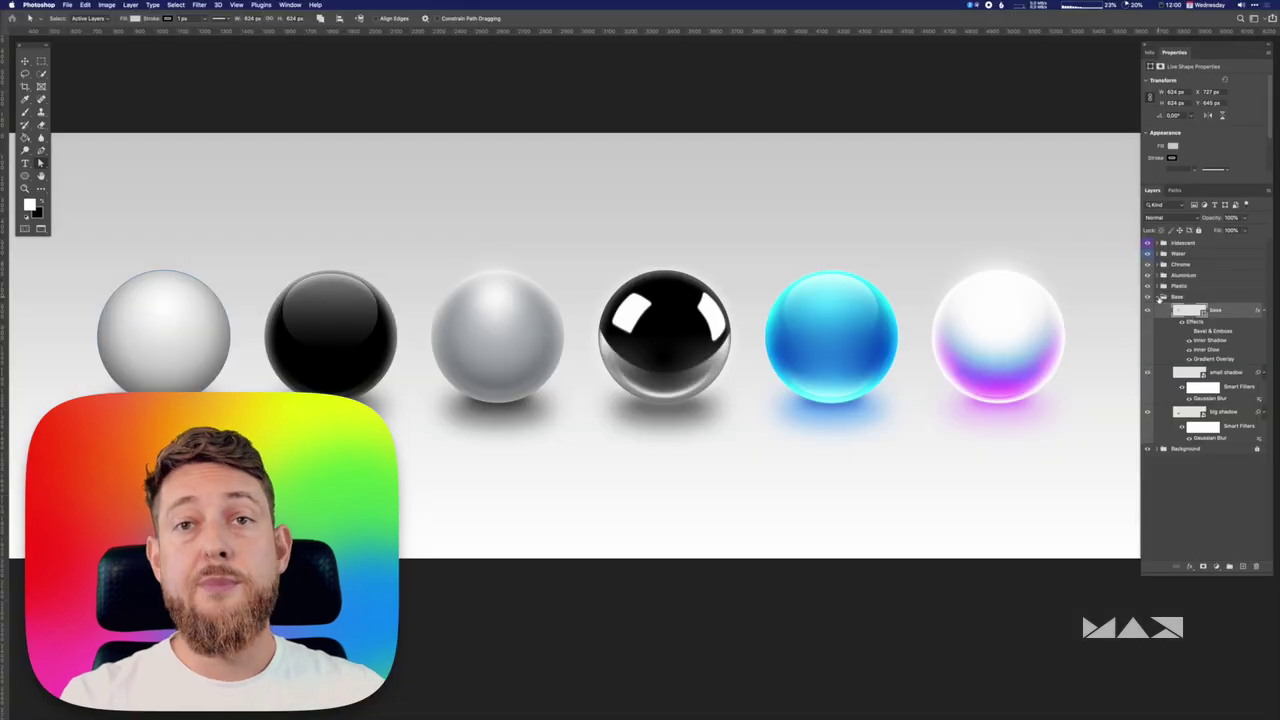
left_click(1160, 297)
Open the blending options of the base layer inside the Plastic group.
left_click(1180, 286)
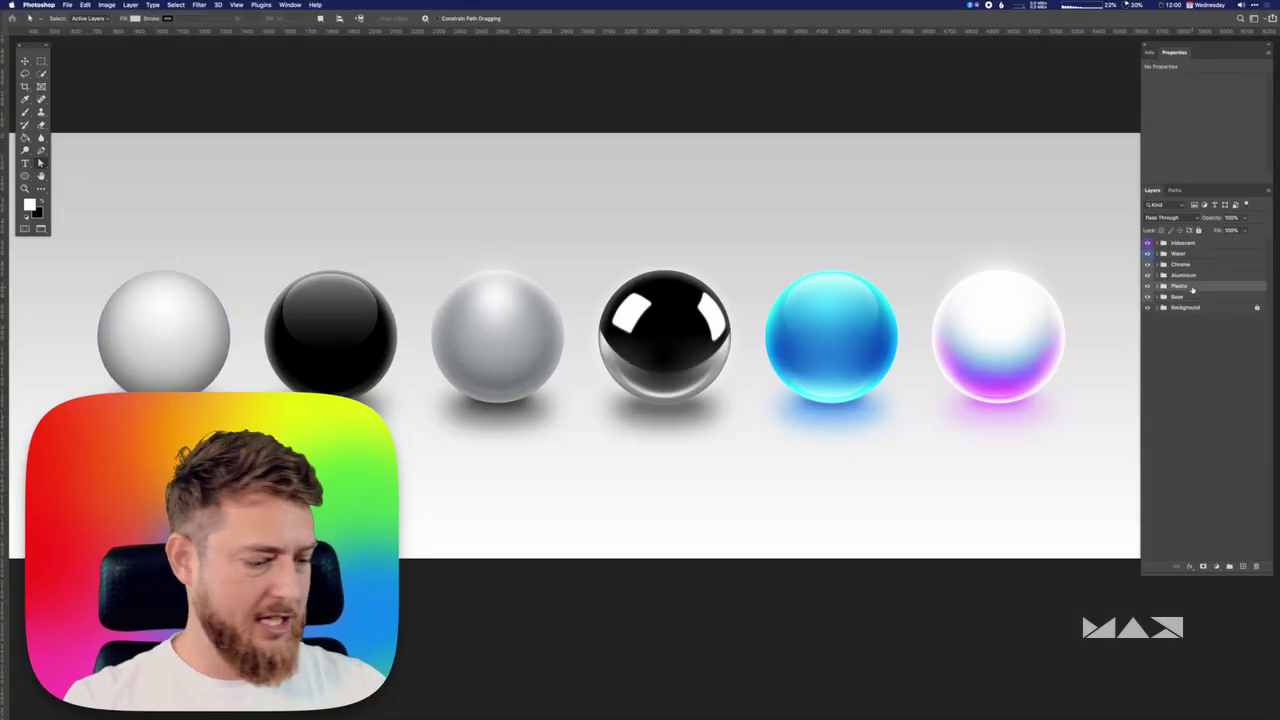
key("v")
key("super+equal")
key("space")
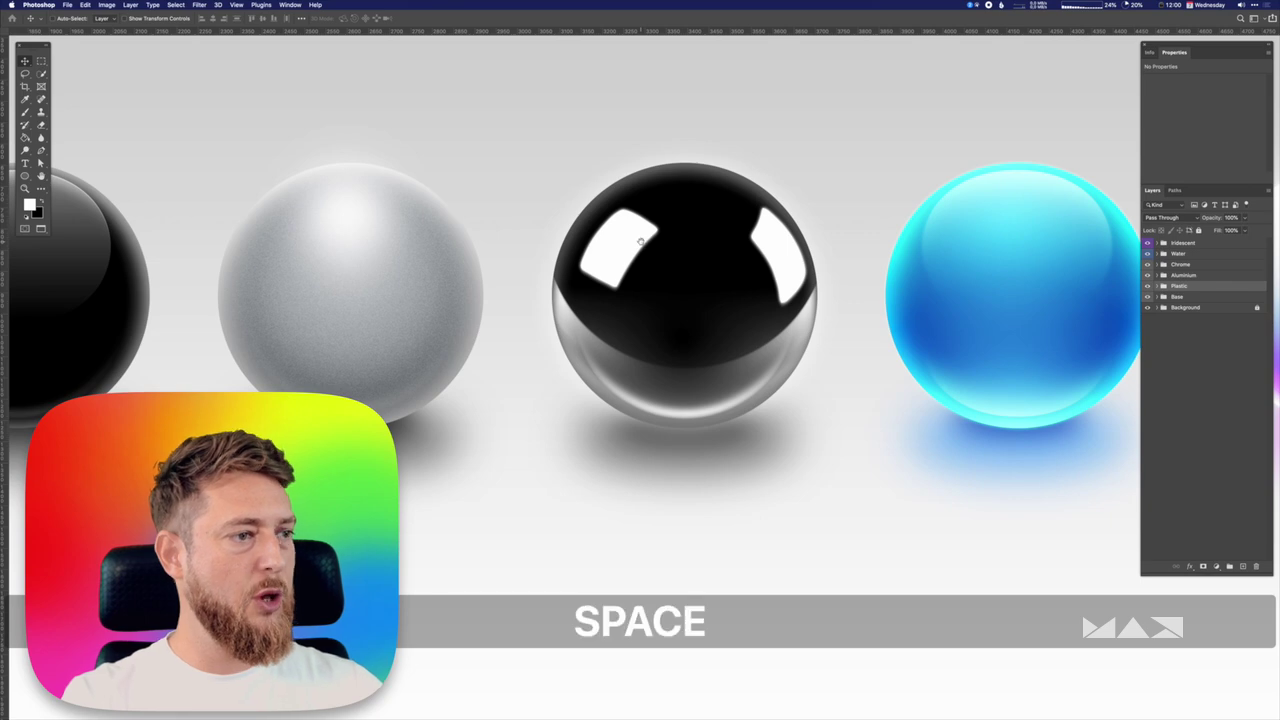
left_click_drag(700, 217, 1034, 214)
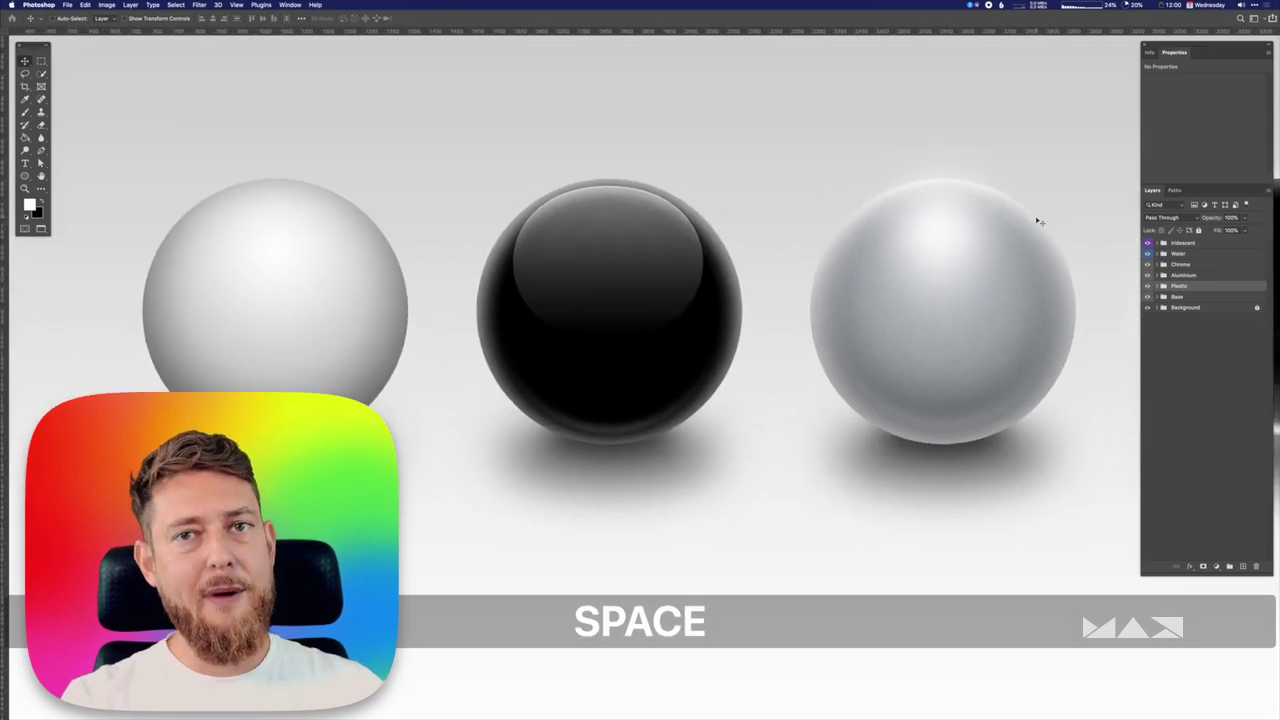
left_click(1157, 286, "alt")
left_click(1218, 363)
right_click(1213, 363)
left_click(1136, 357)
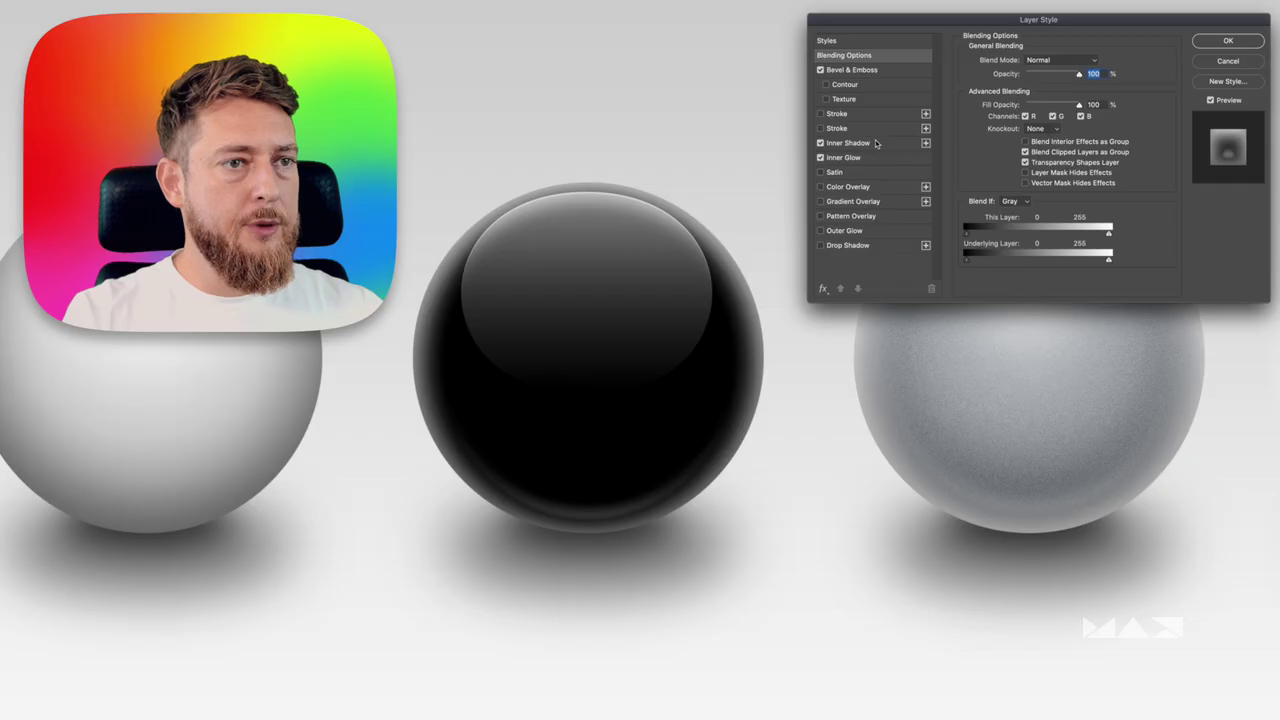
Review the Plastic base layer's Inner Shadow and Inner Glow settings, switching the glow off and on to compare its effect.
left_click(857, 146)
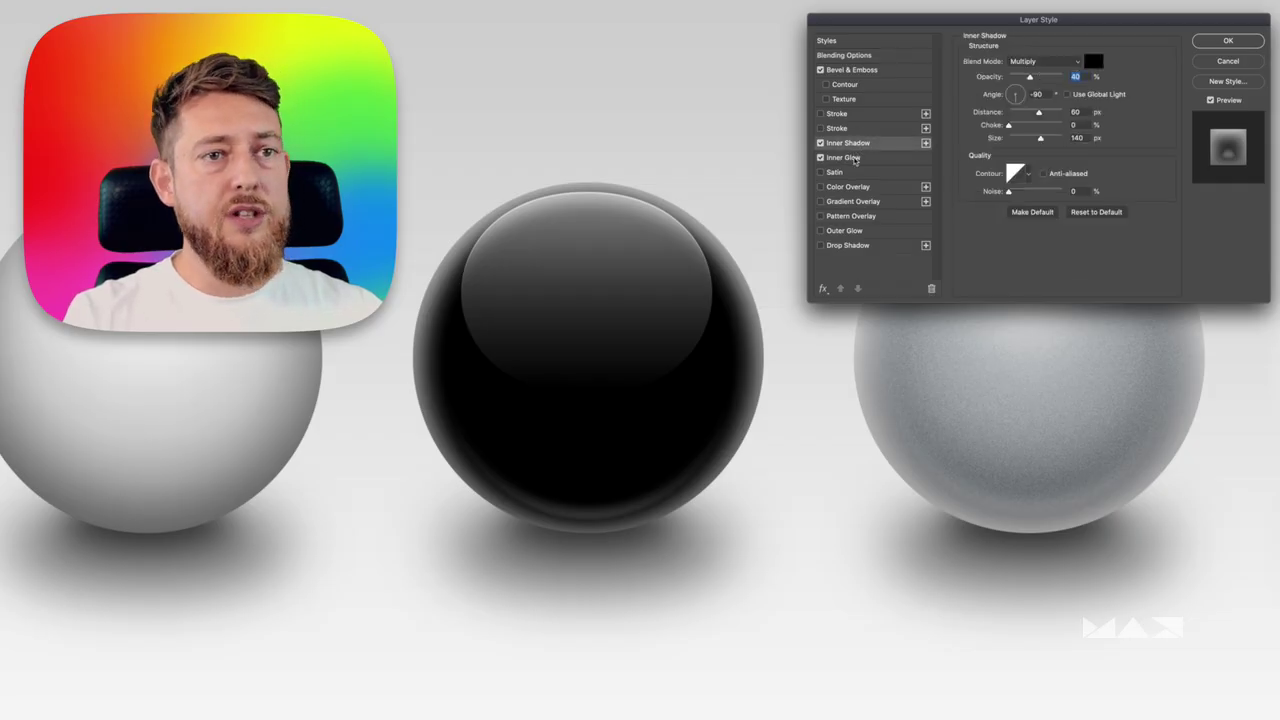
left_click(855, 160)
left_click(820, 158)
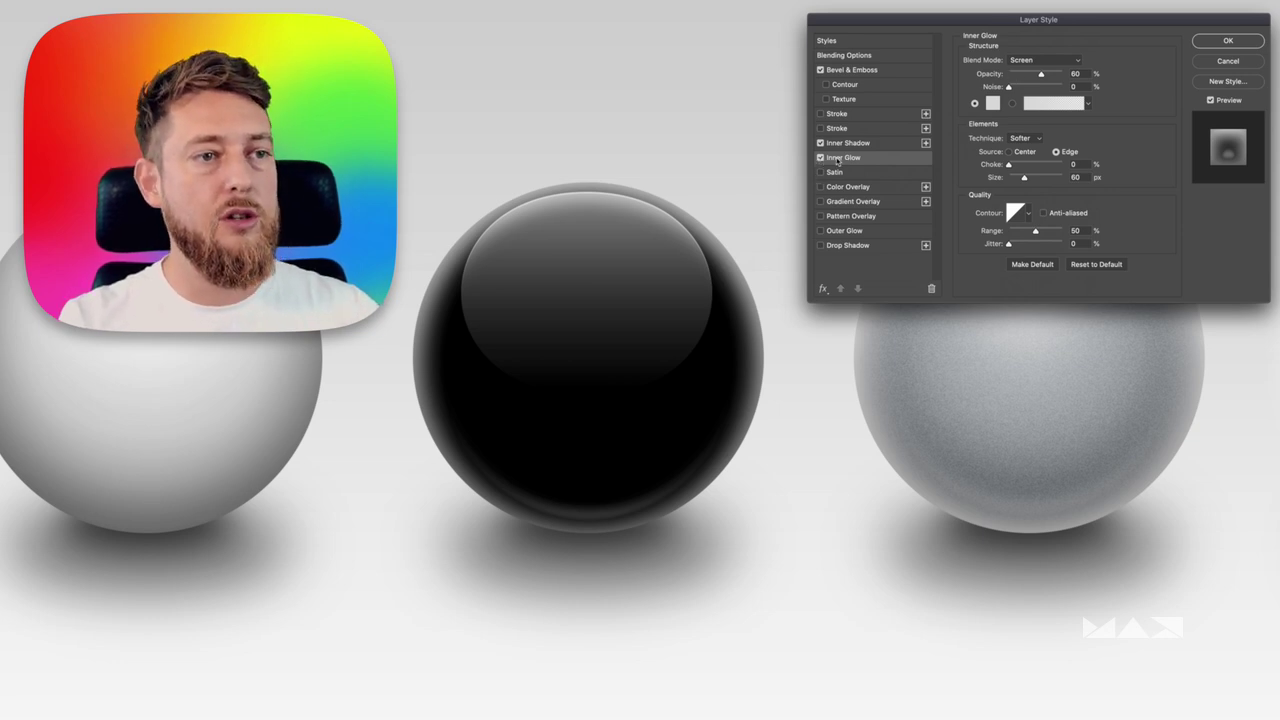
left_click(821, 159)
left_click(821, 159)
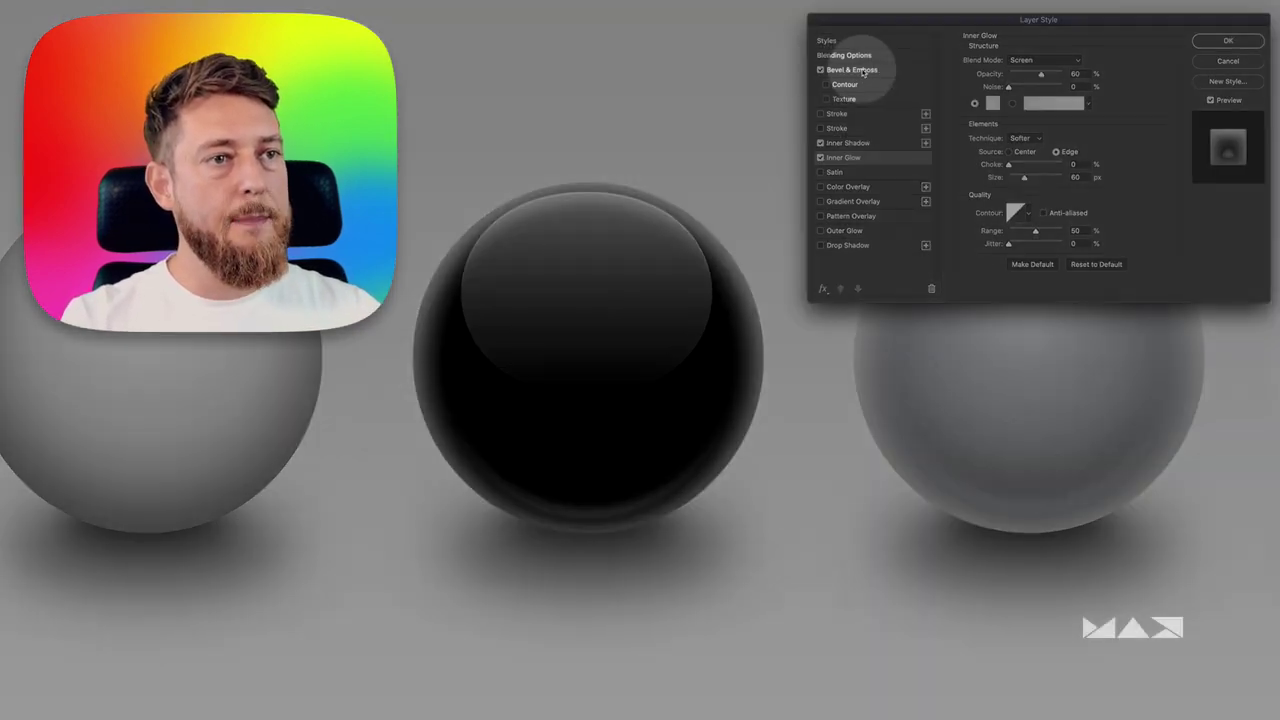
Review the Plastic base layer's Bevel & Emboss settings and switch the effect off and on to compare the sphere.
left_click(862, 72)
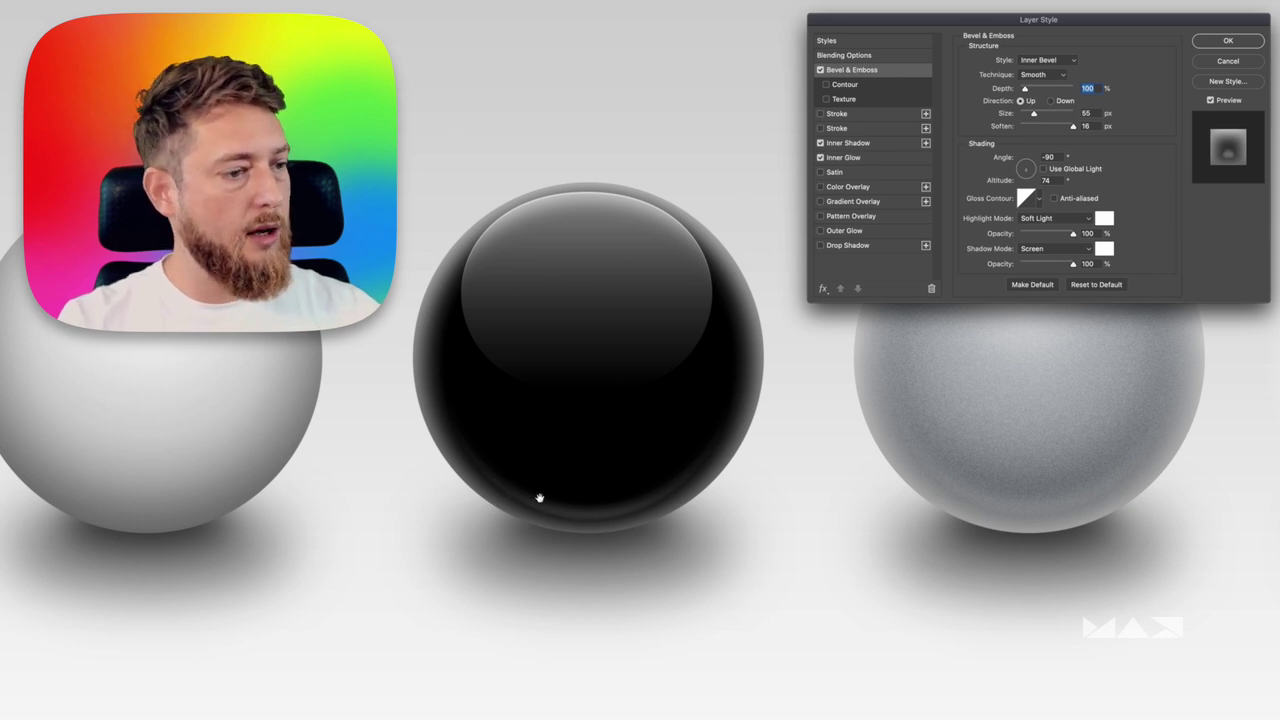
left_click(821, 71)
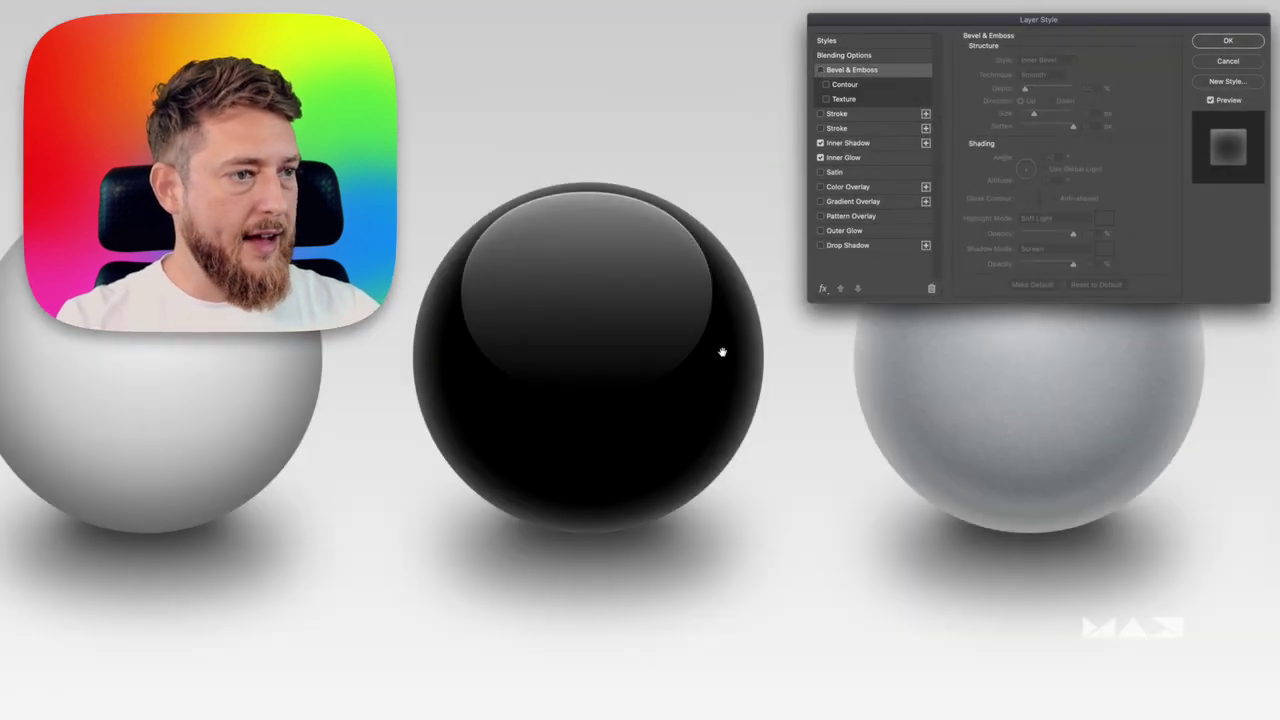
left_click(821, 71)
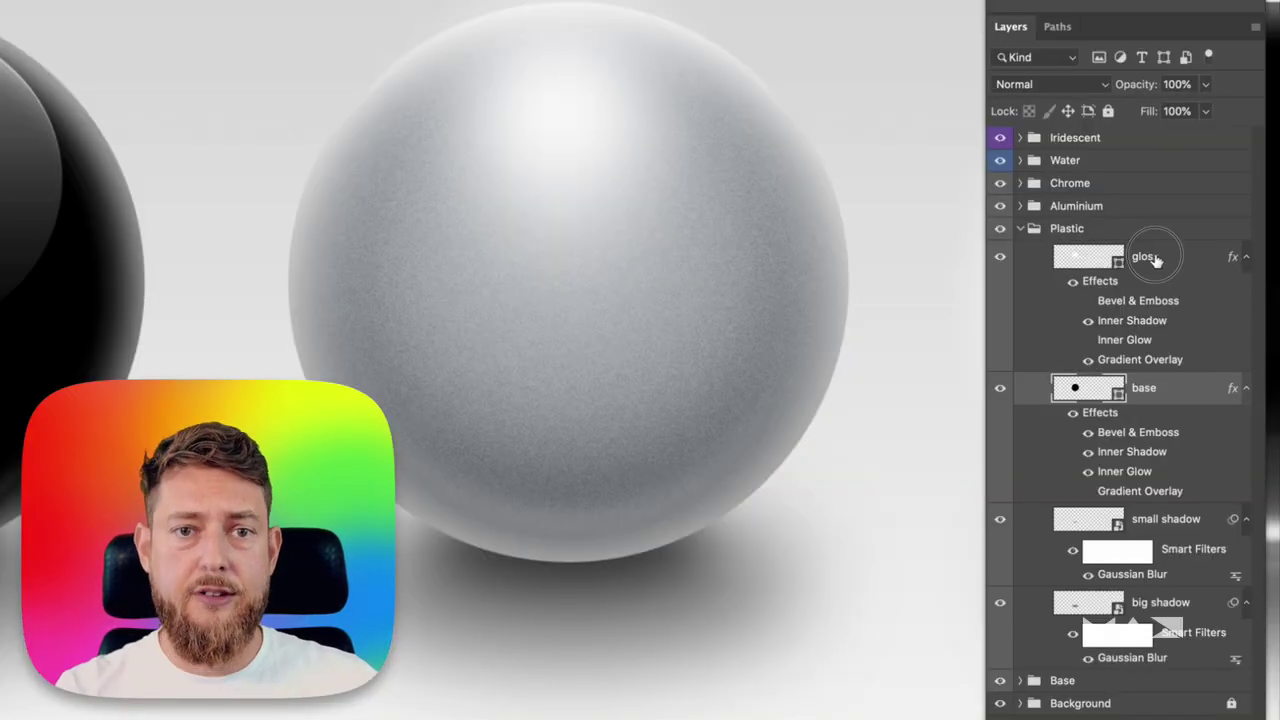
Hide the existing gloss layer in the Plastic group.
left_click(1217, 287)
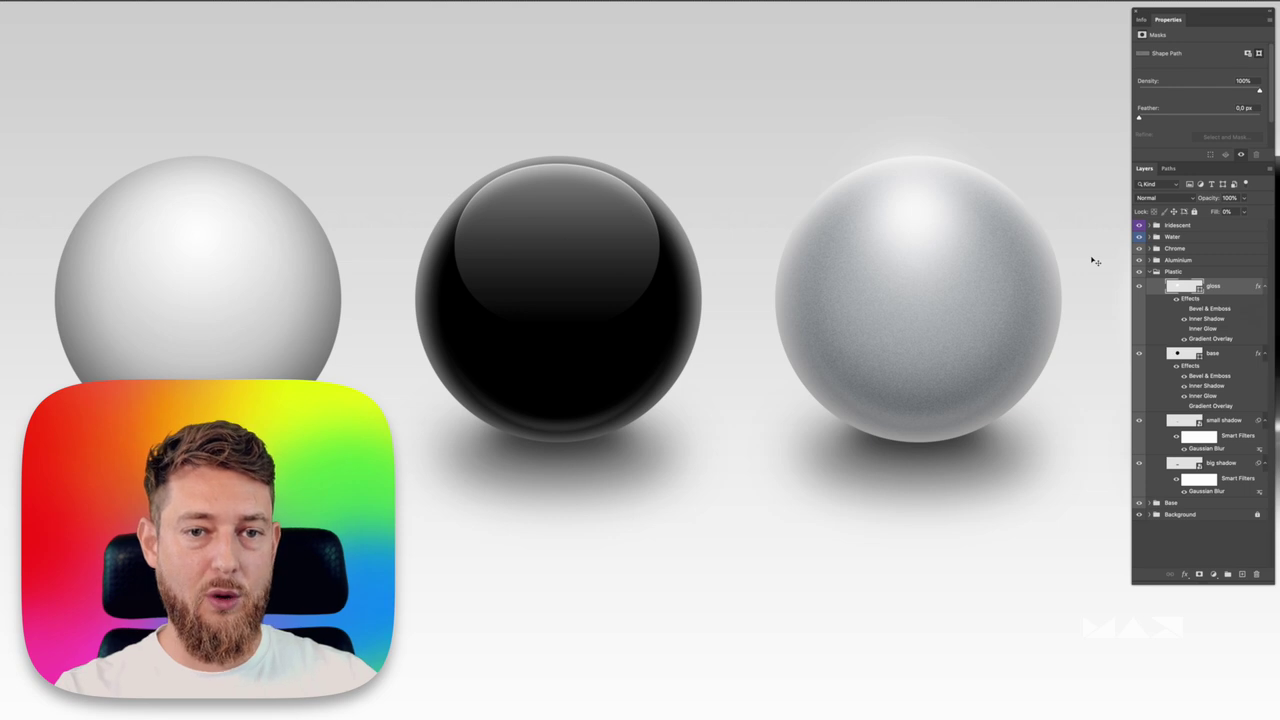
left_click(1198, 287)
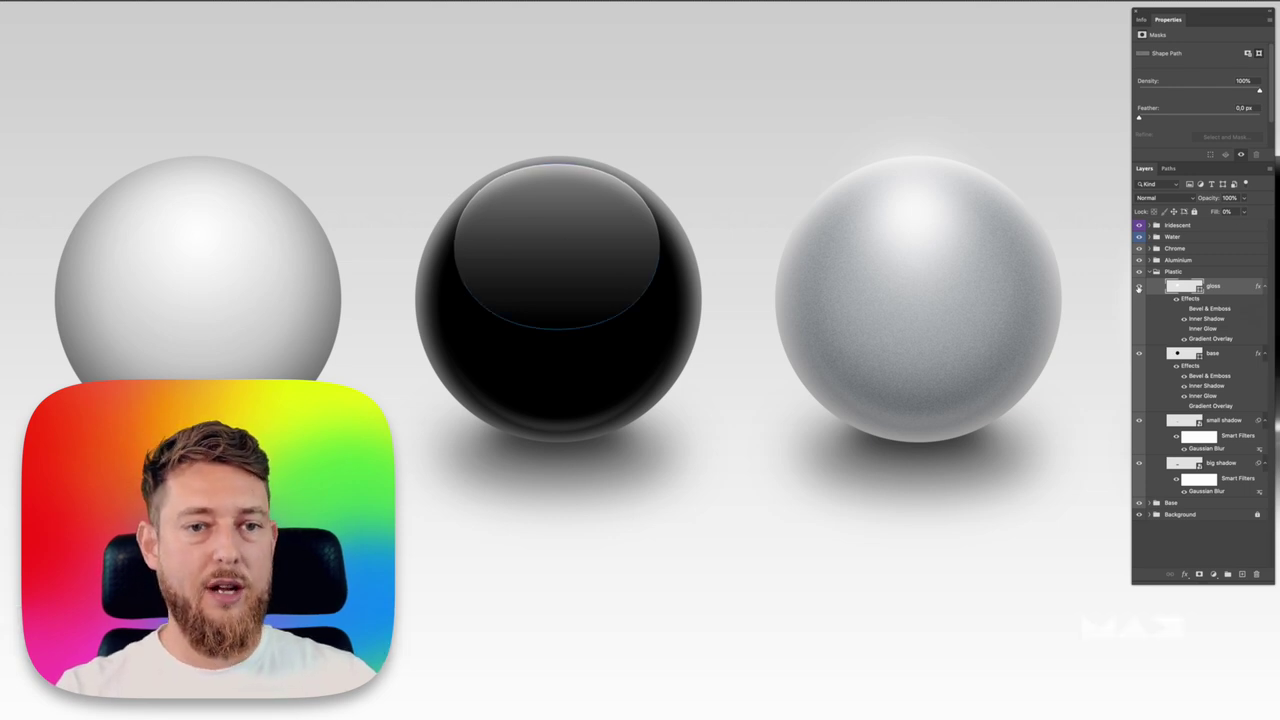
left_click(1168, 322)
Duplicate the Plastic base layer as a plain white circle without effects and scale it to 90%.
left_click(1222, 357)
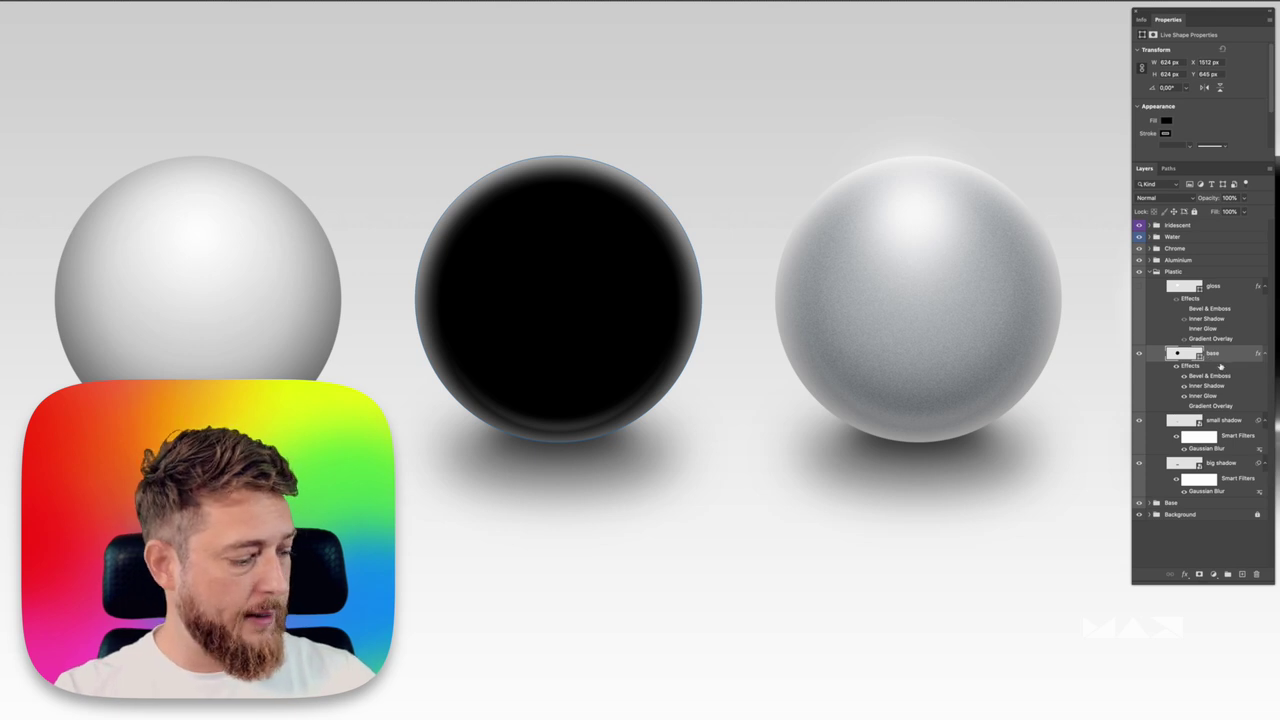
left_click_drag(1216, 357, 1212, 346)
key("super+t")
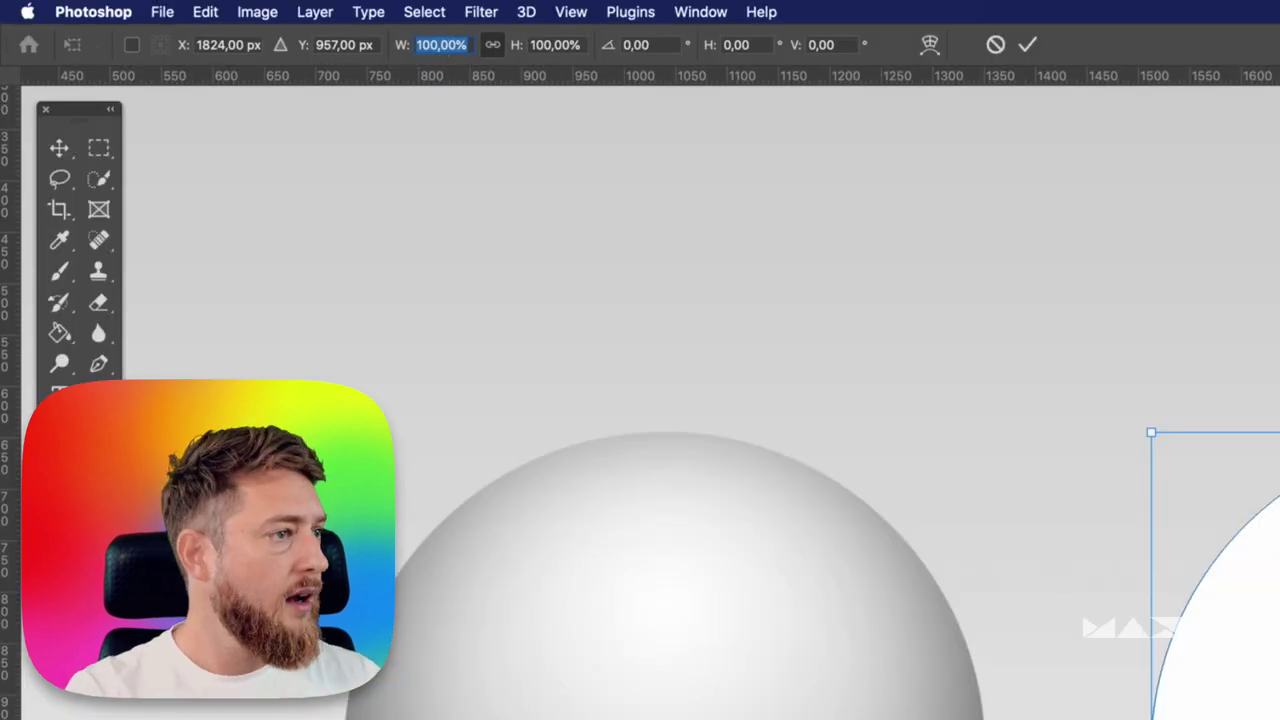
type("90")
key("Return")
key("Return")
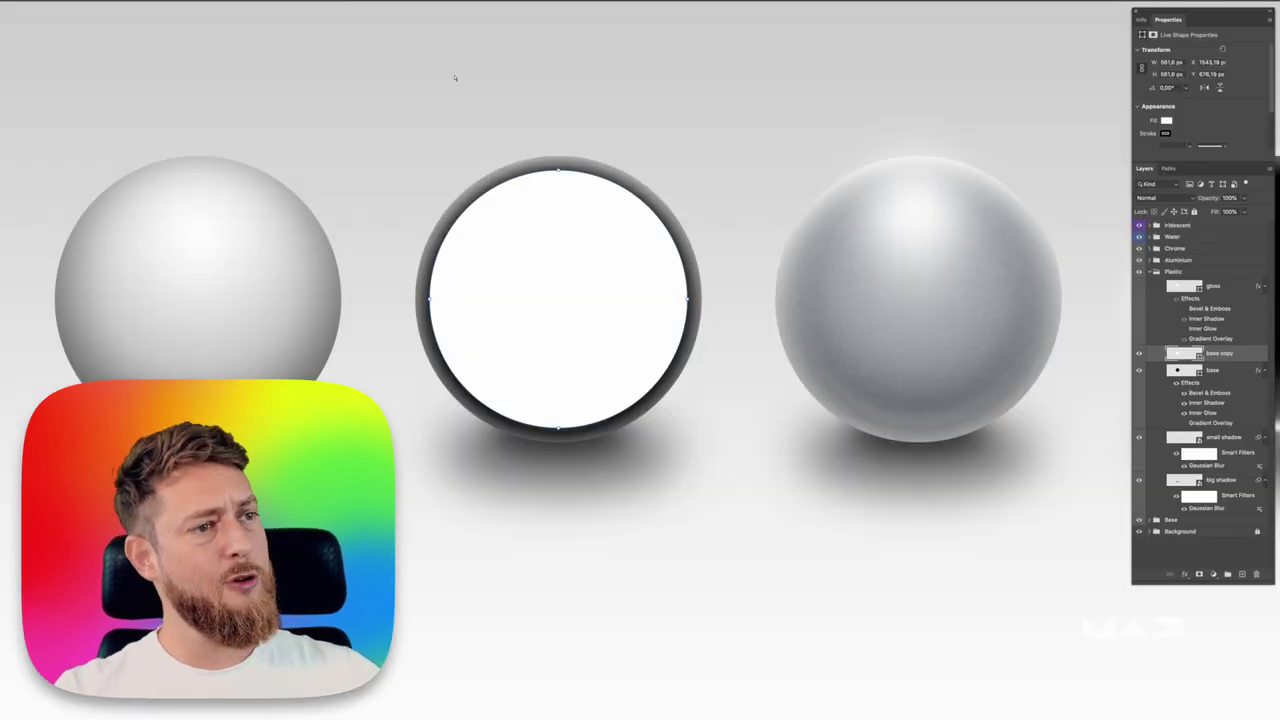
Raise the bottom anchor point of the white circle to slightly above the sphere's centre.
key("a")
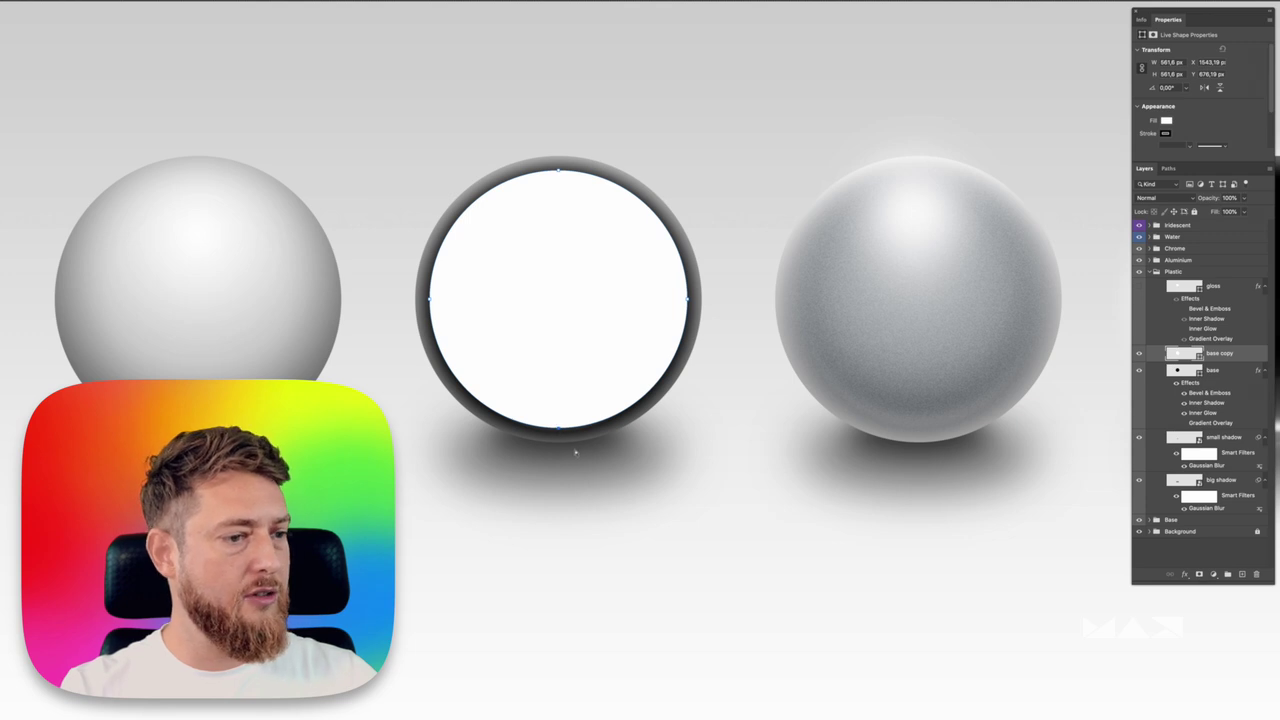
left_click(532, 405)
left_click_drag(558, 430, 555, 298)
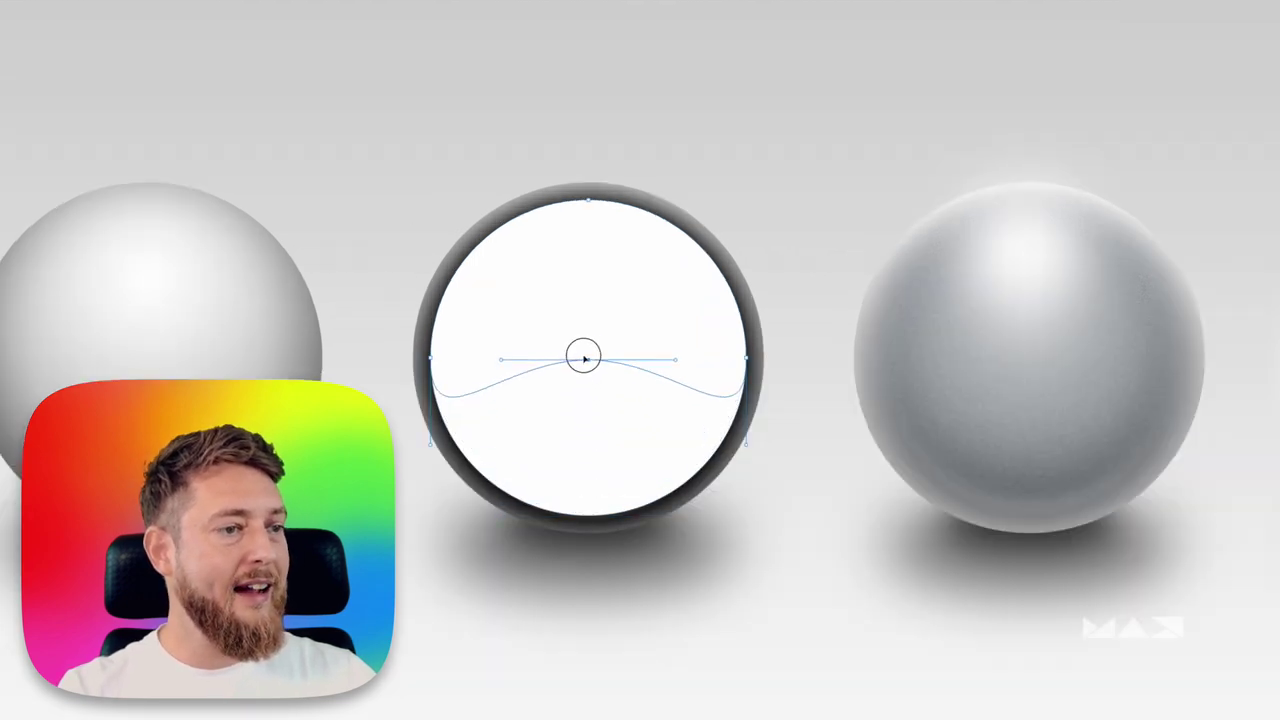
left_click_drag(584, 358, 587, 336)
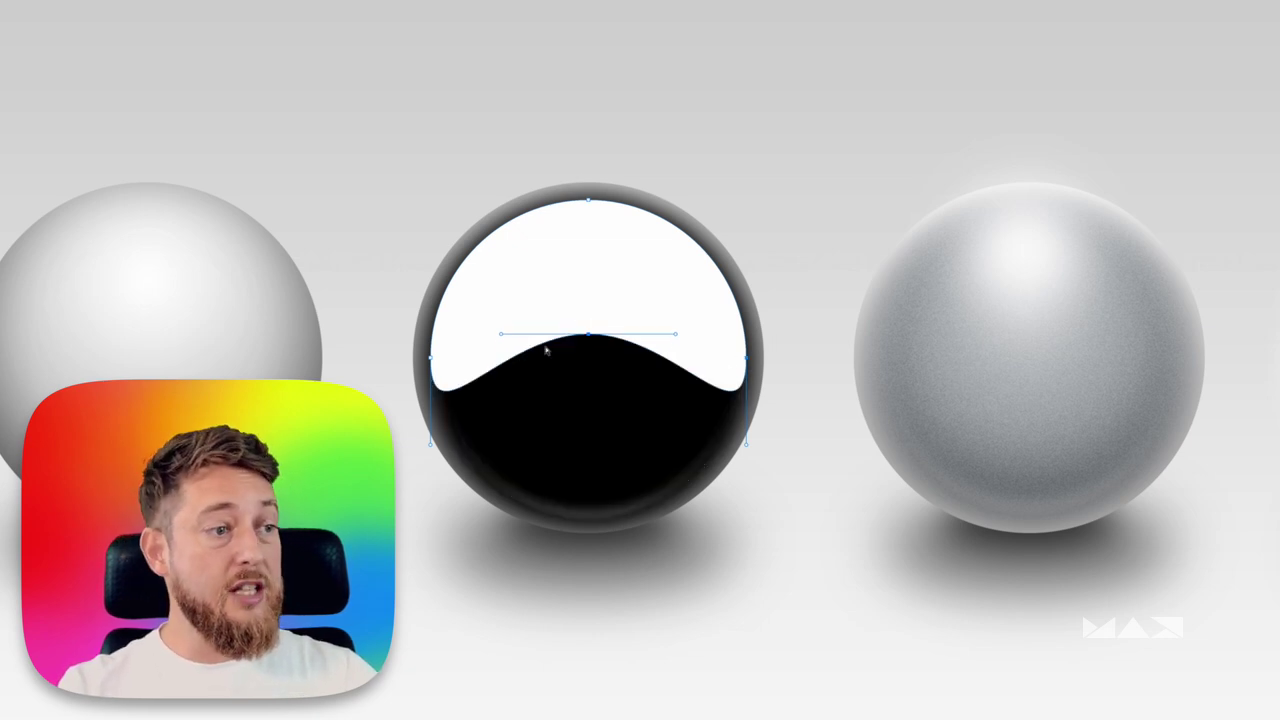
Delete the two side anchor points of the white shape to turn it into a flattened ellipse.
left_click(747, 359)
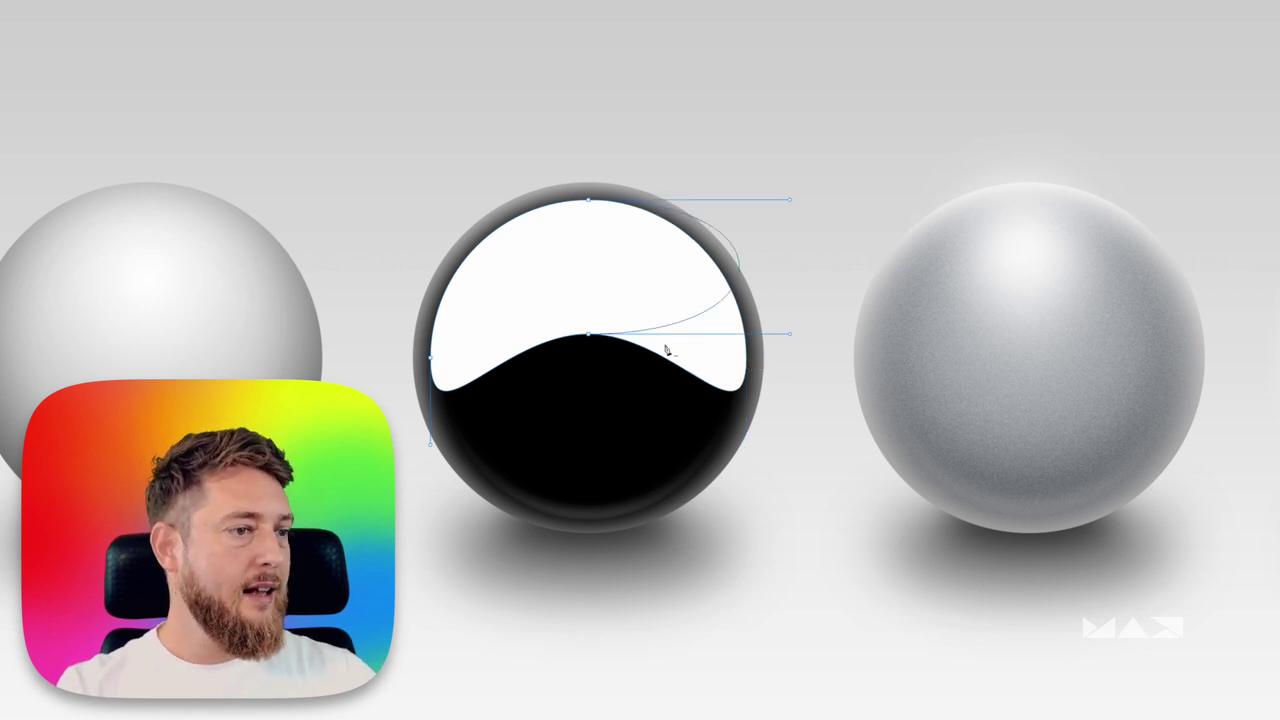
left_click(431, 358)
key("Return")
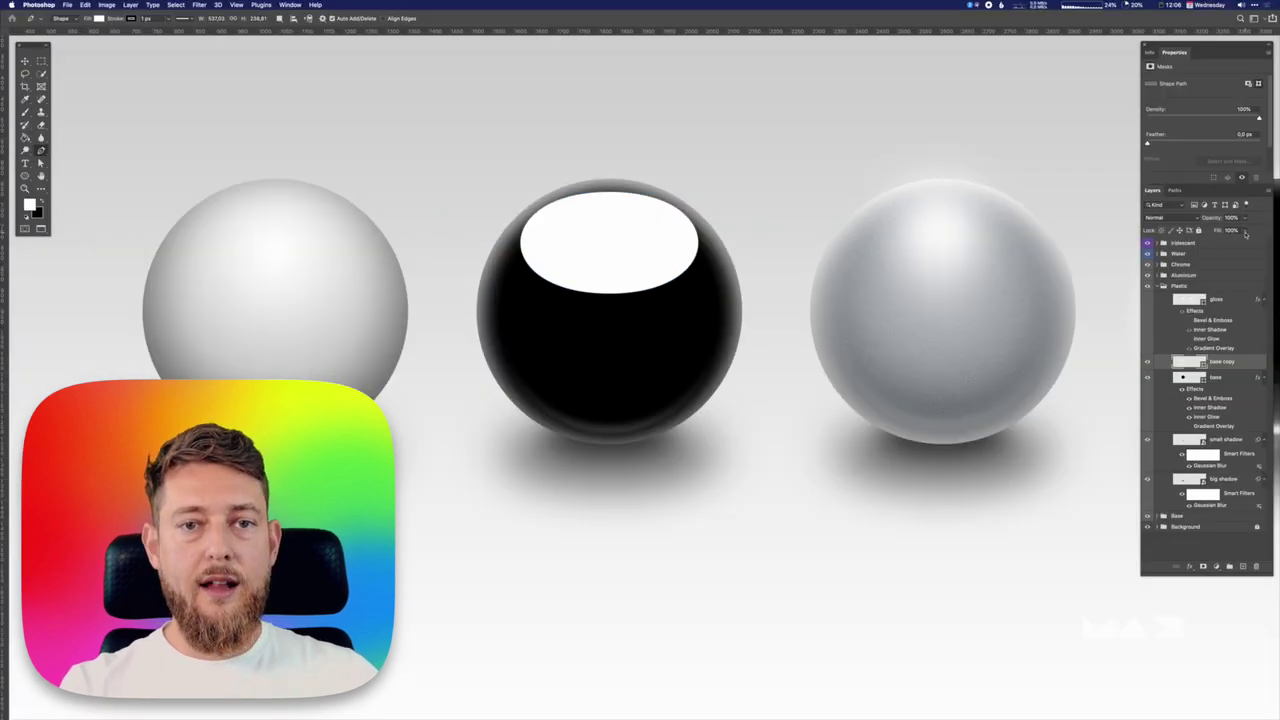
Set the fill of the base copy layer to 0%.
left_click(1246, 233)
left_click_drag(1240, 241, 1203, 244)
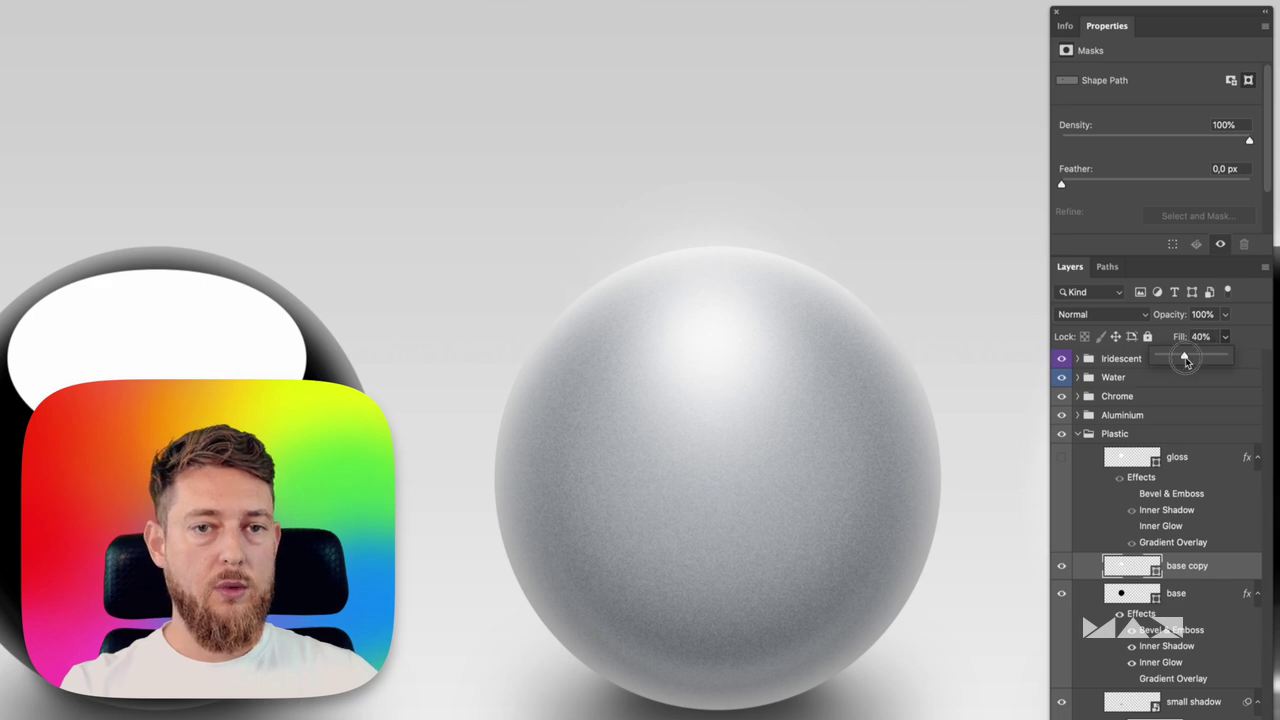
left_click_drag(1159, 356, 1146, 355)
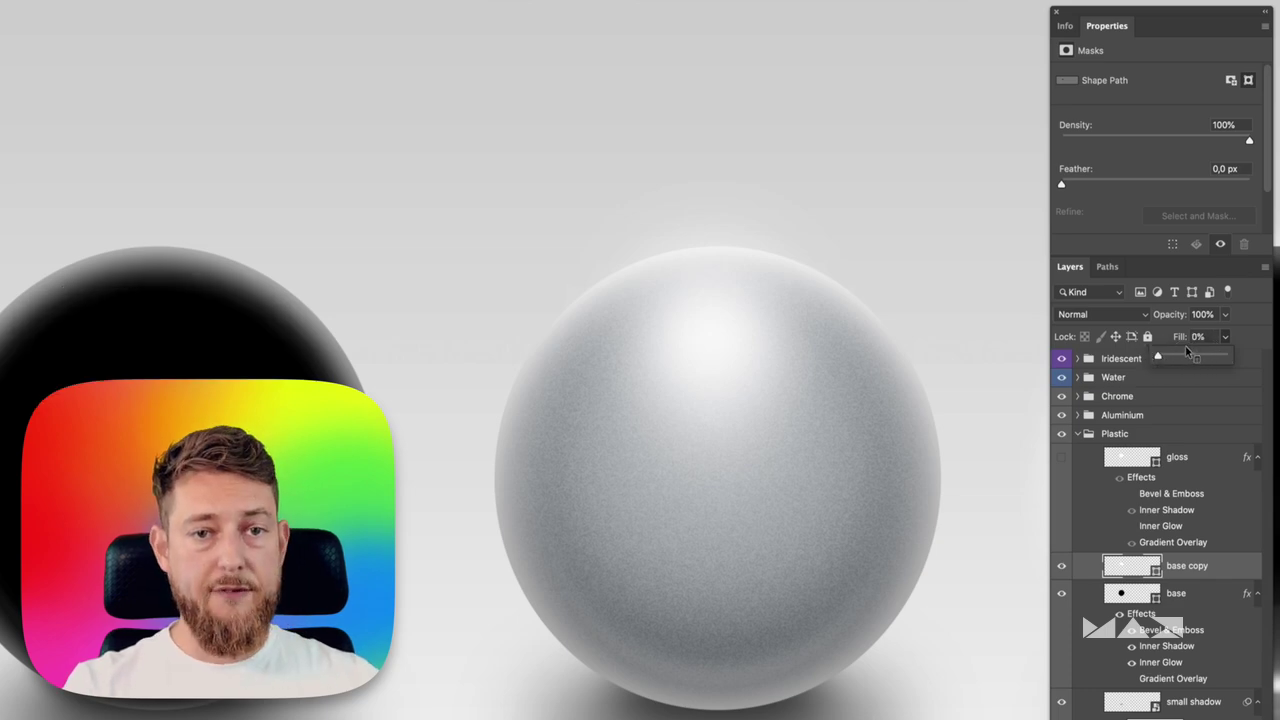
key("ctrl+$")
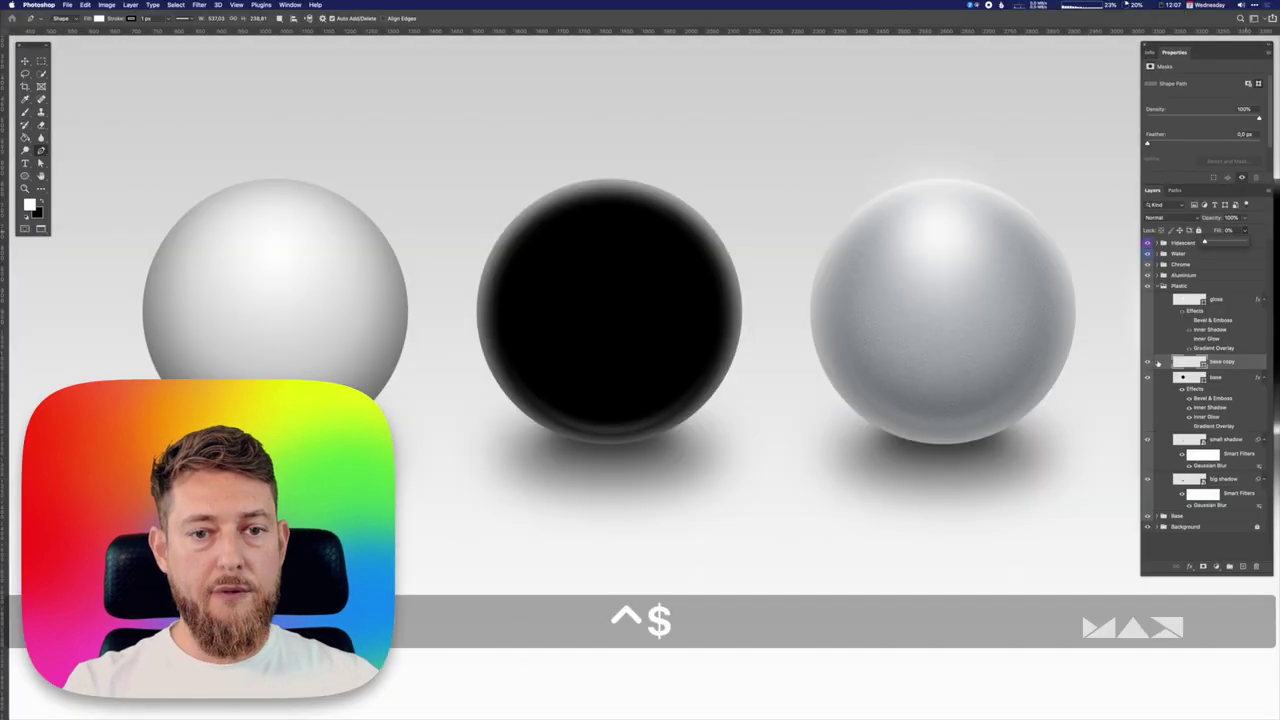
Add a linear Gradient Overlay to the base copy layer using the Foreground to Transparent preset, reversed.
right_click(1212, 362)
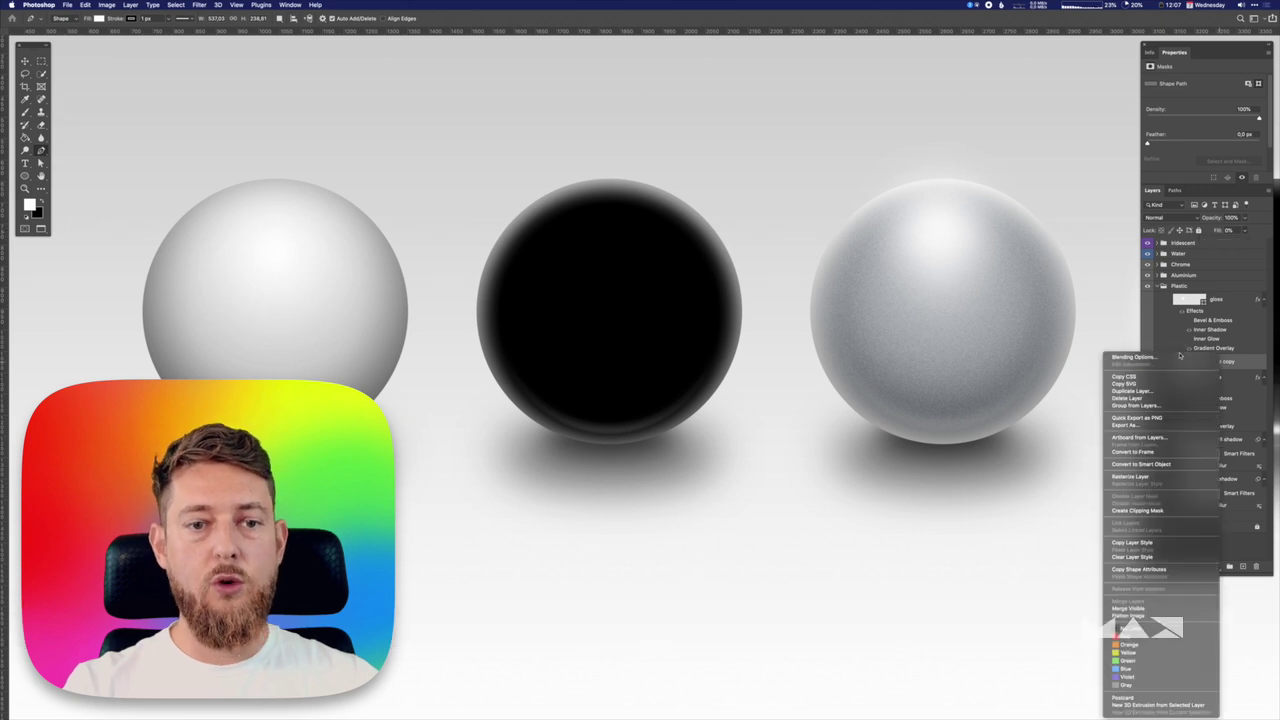
left_click(1180, 357)
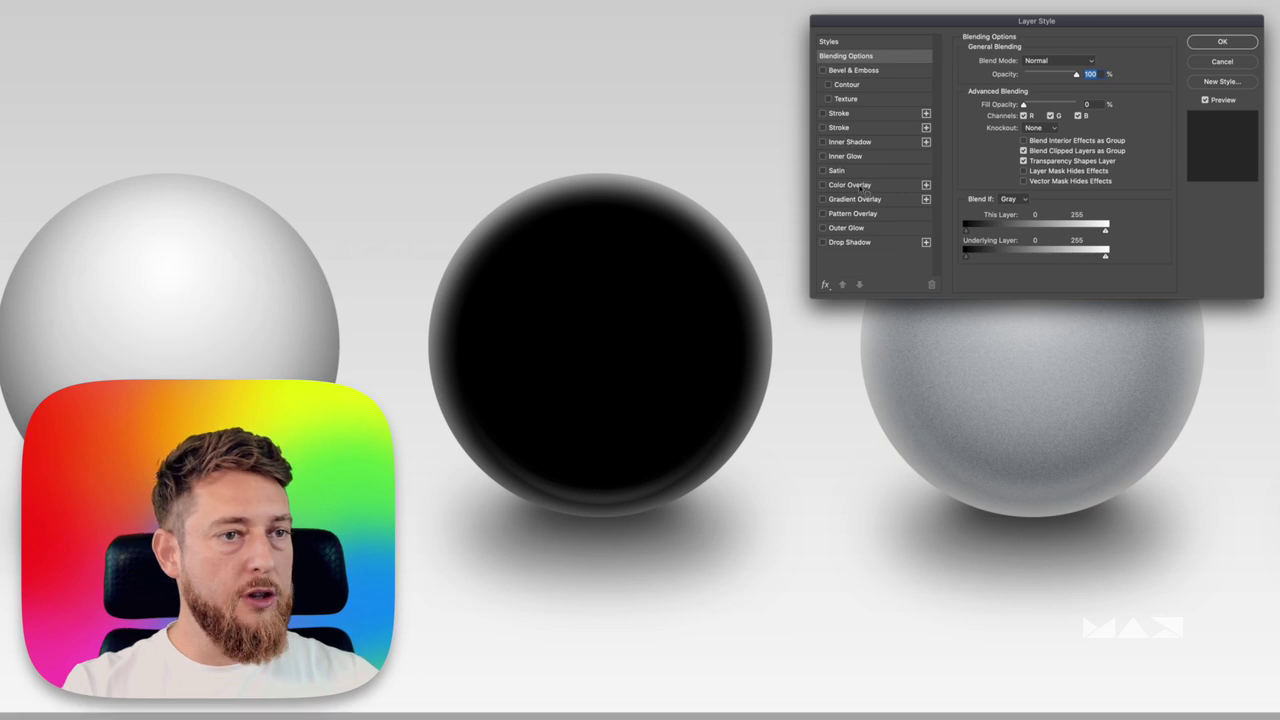
left_click(829, 199)
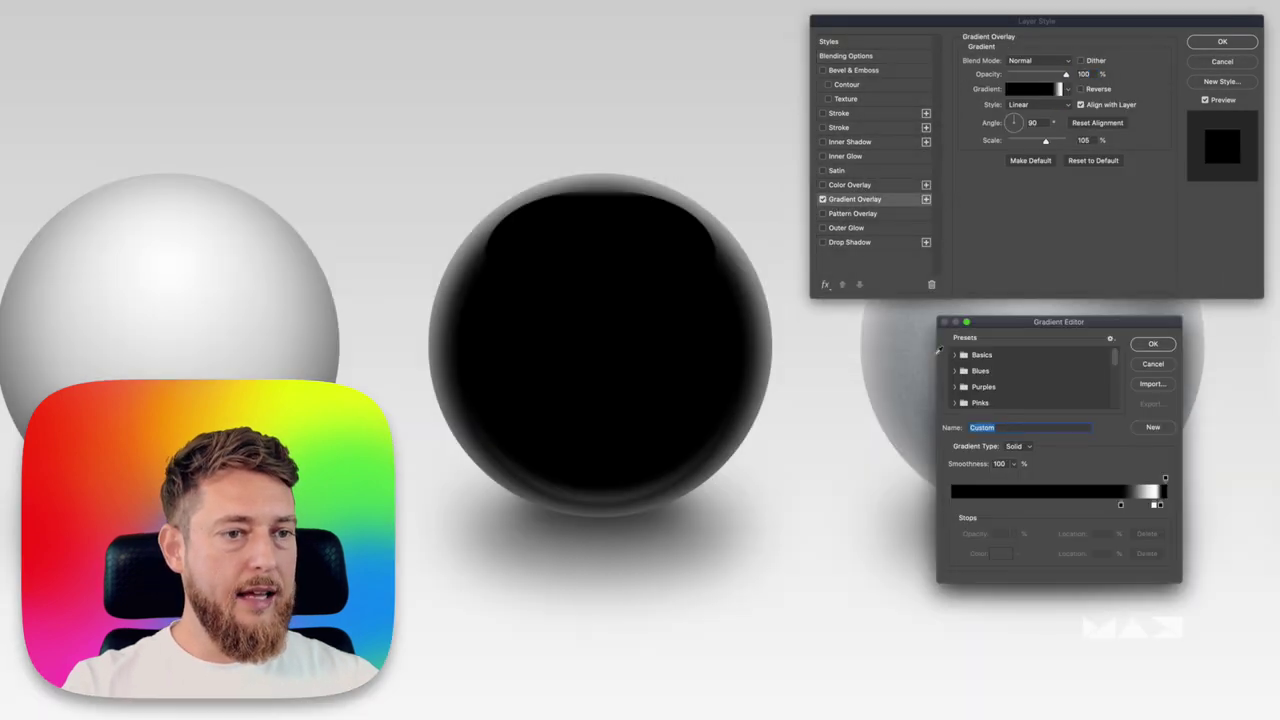
left_click(956, 355)
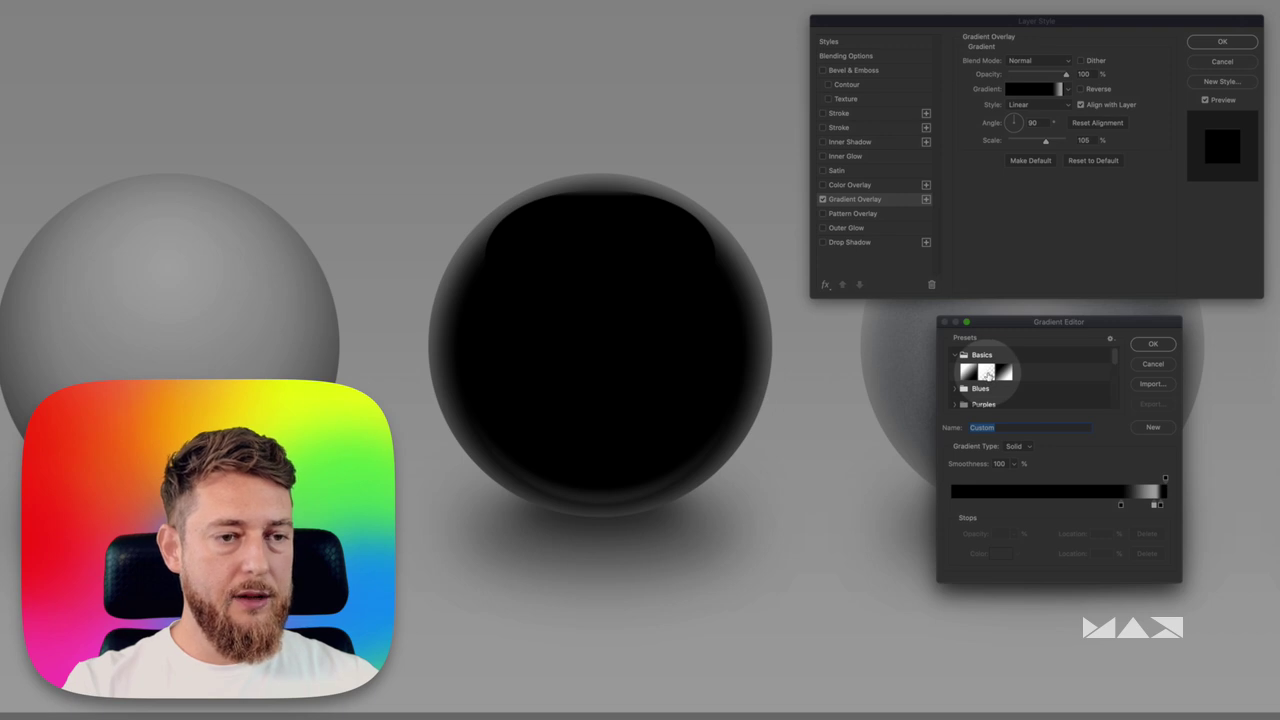
left_click(986, 373)
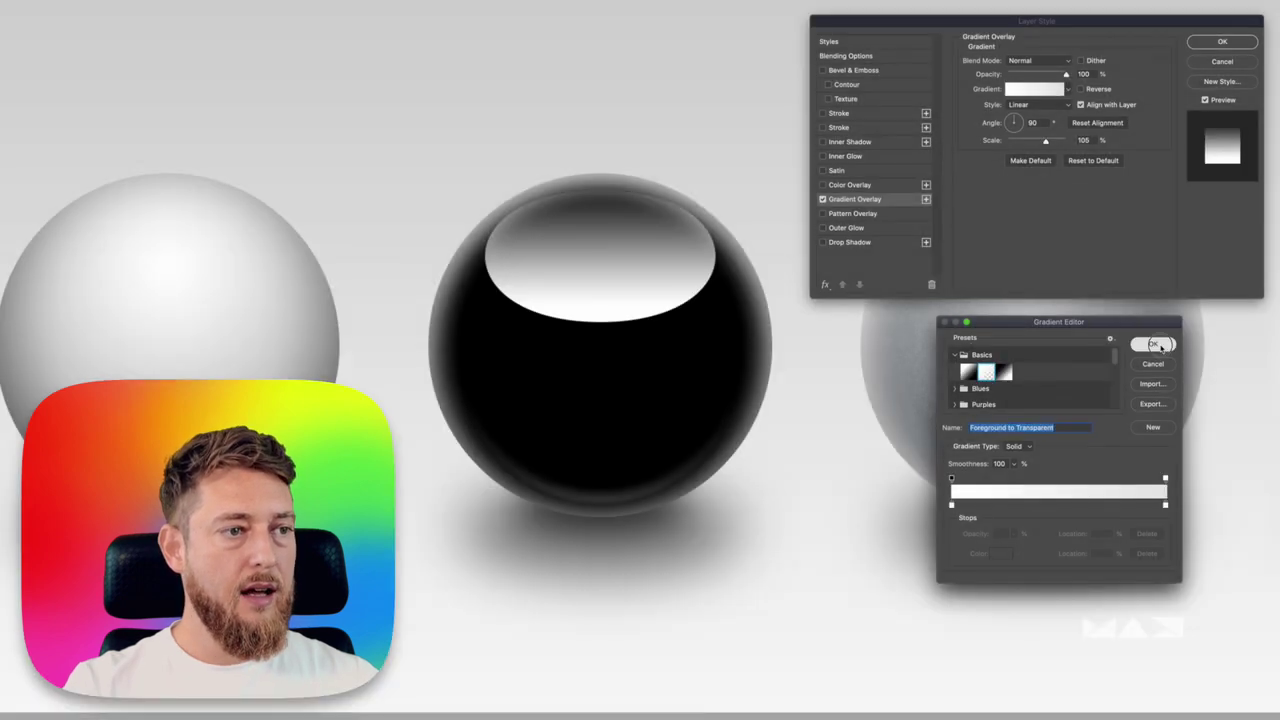
left_click(1153, 344)
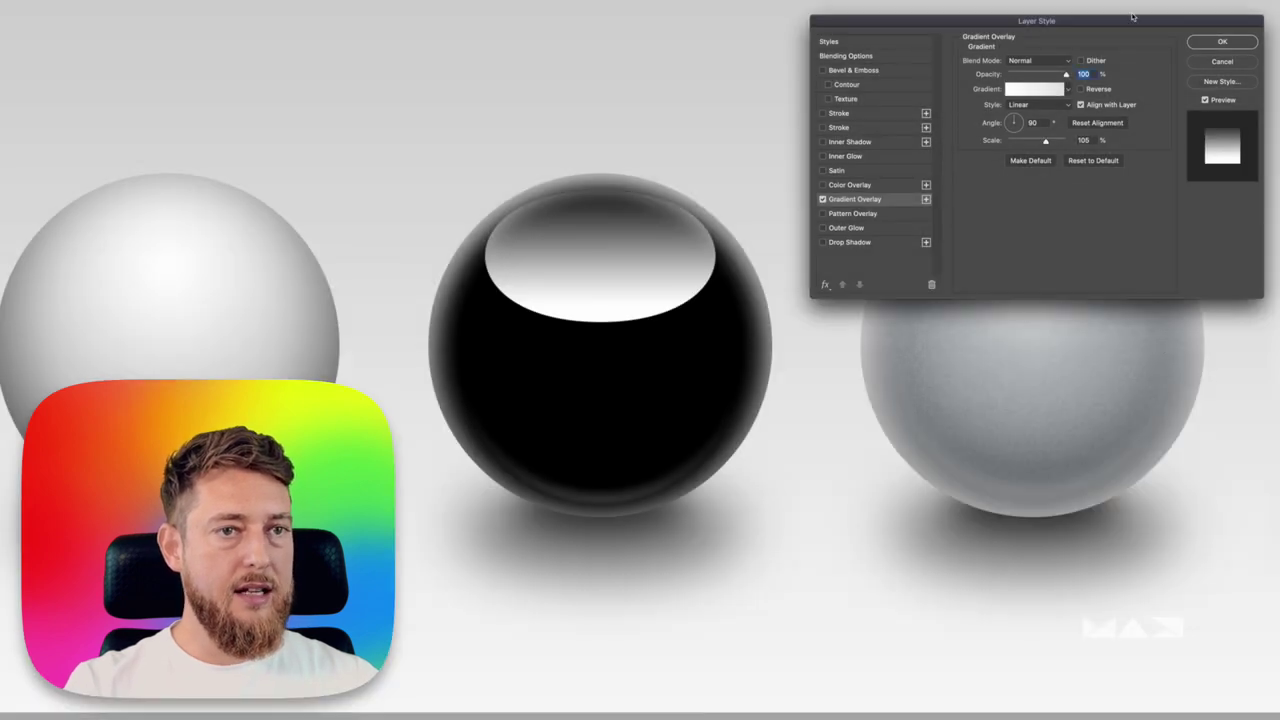
left_click(1096, 90)
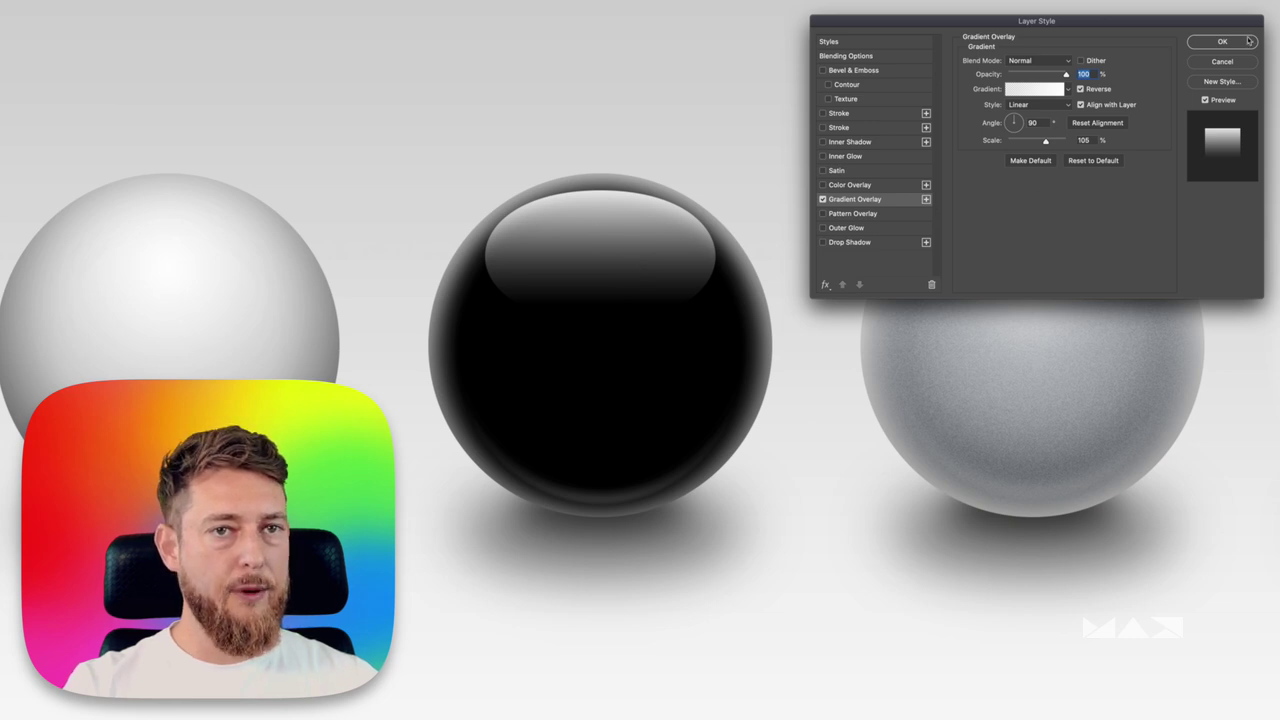
Enable an Inner Shadow on the highlight shape of the black sphere and set its colour to white.
left_click(823, 142)
left_click(847, 142)
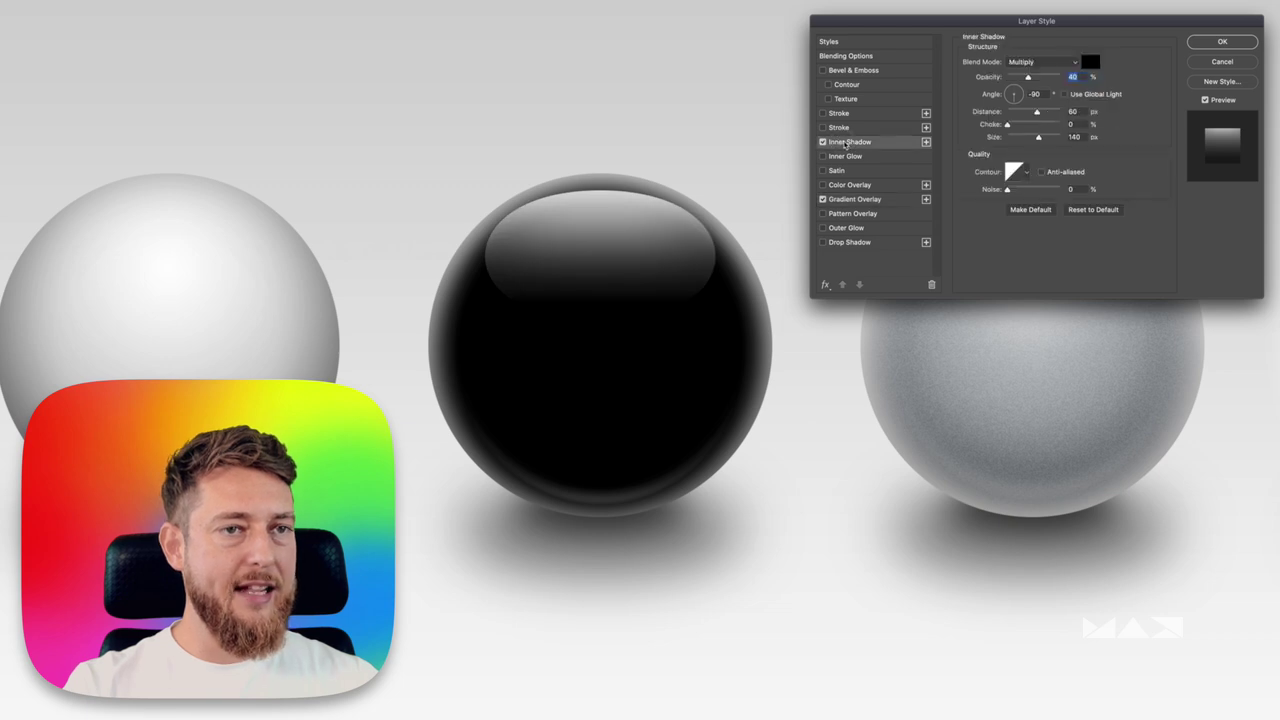
left_click(1091, 62)
left_click_drag(1040, 508, 955, 503)
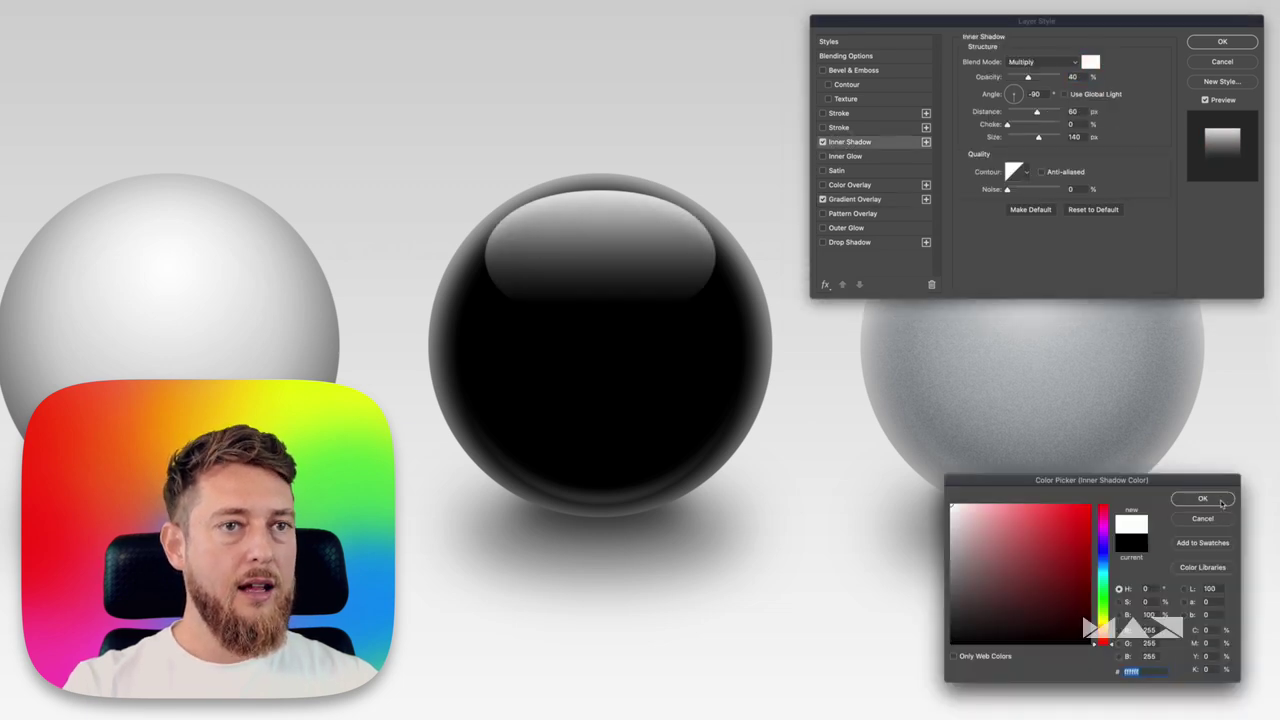
left_click(1220, 500)
Set the Inner Shadow to Normal blending with 100% opacity, 90° angle, 2 px distance and 0 px size, and apply the style.
left_click(1040, 62)
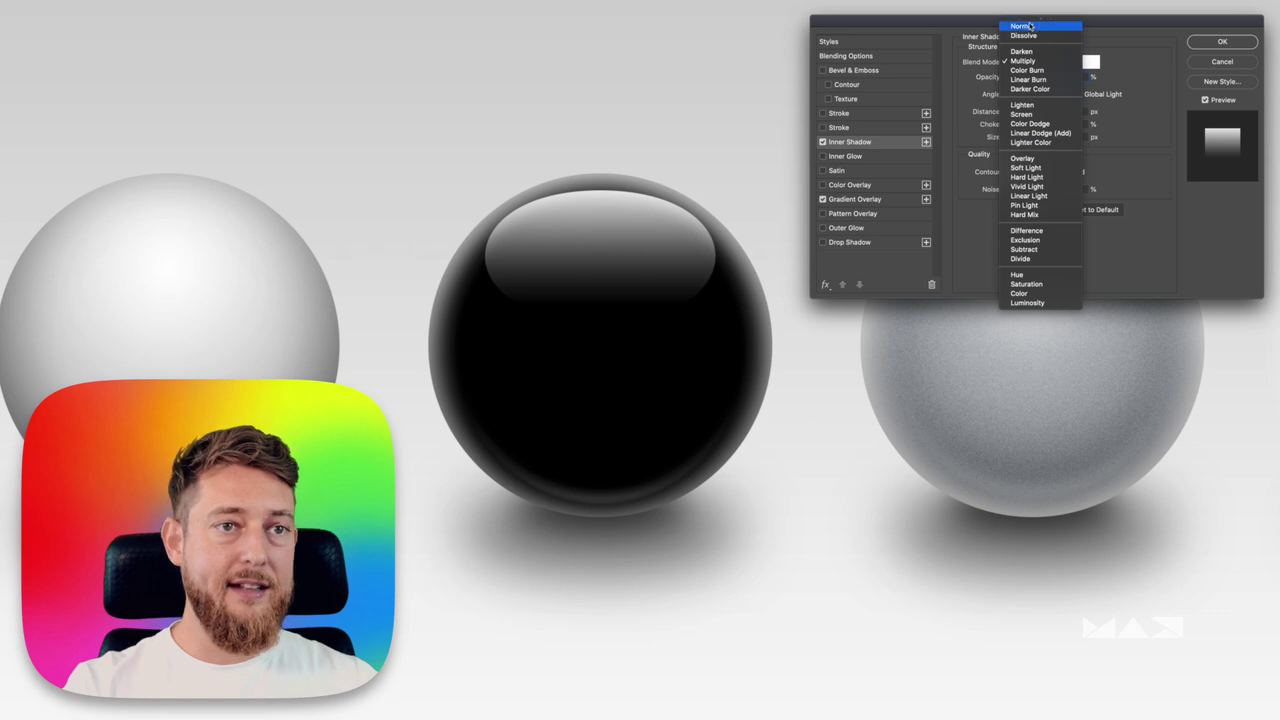
left_click(1063, 130)
left_click_drag(1041, 138, 1060, 79)
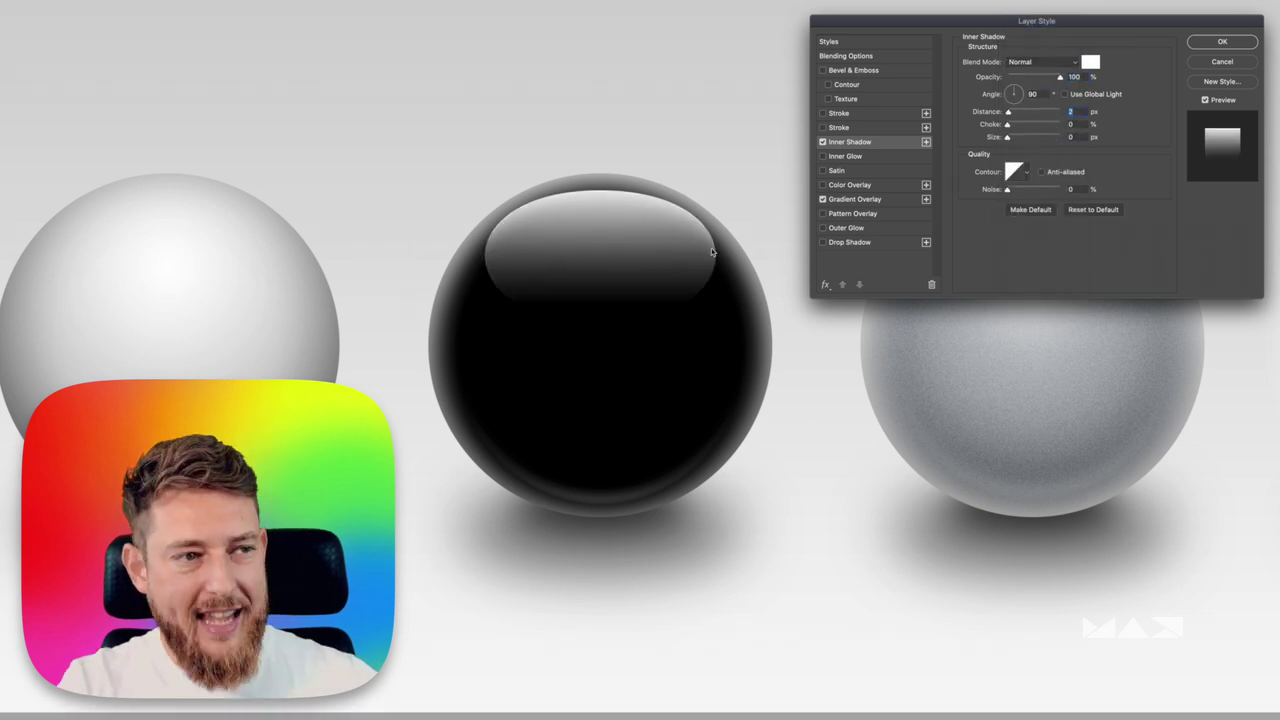
left_click(1242, 42)
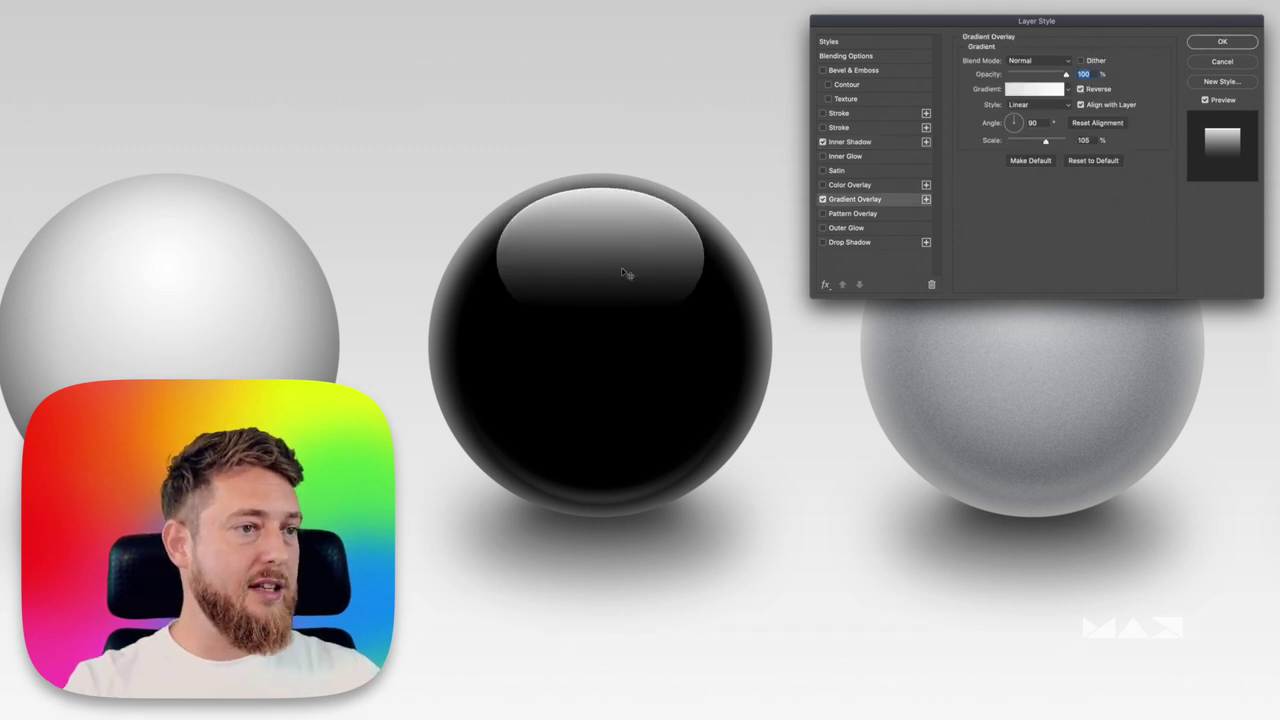
Transform the glossy highlight on the black sphere, shifting it slightly downward.
left_click_drag(626, 228, 624, 254)
key("Return")
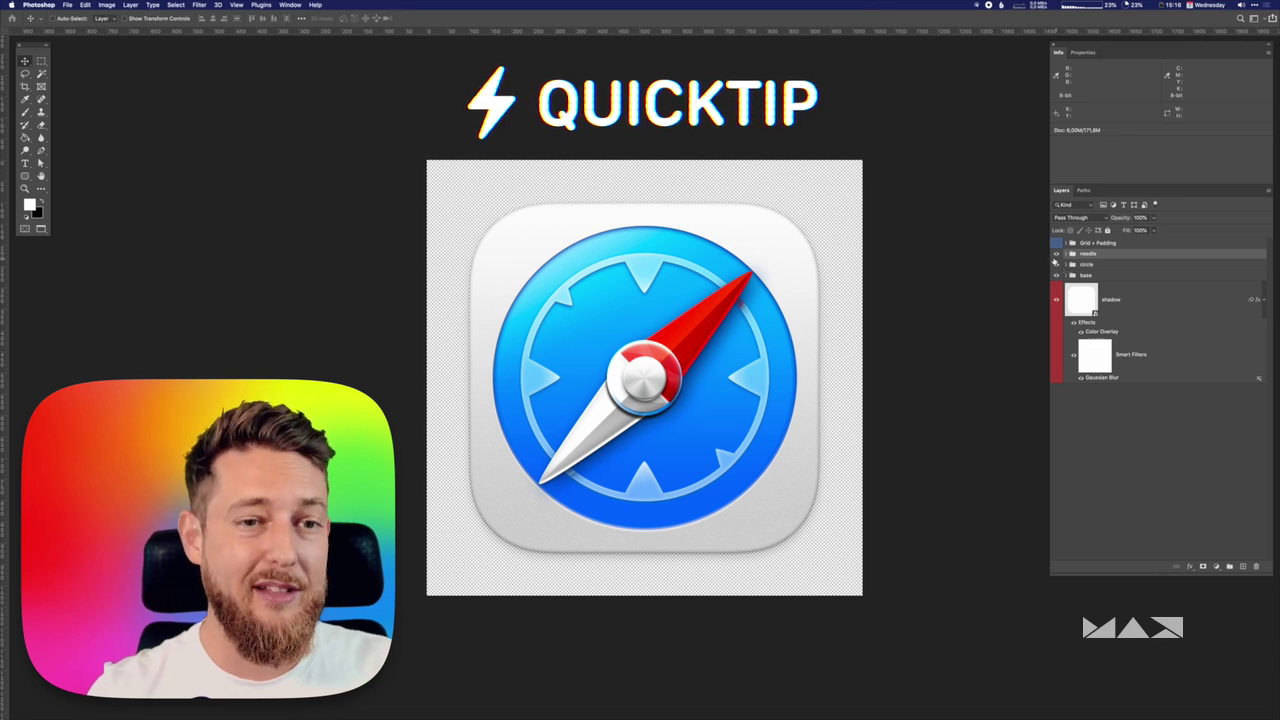
Expand the needle group and its Grey subgroup in the compass icon document and look through their nested layers.
left_click(1067, 254)
scroll(1090, 262, "down", 2)
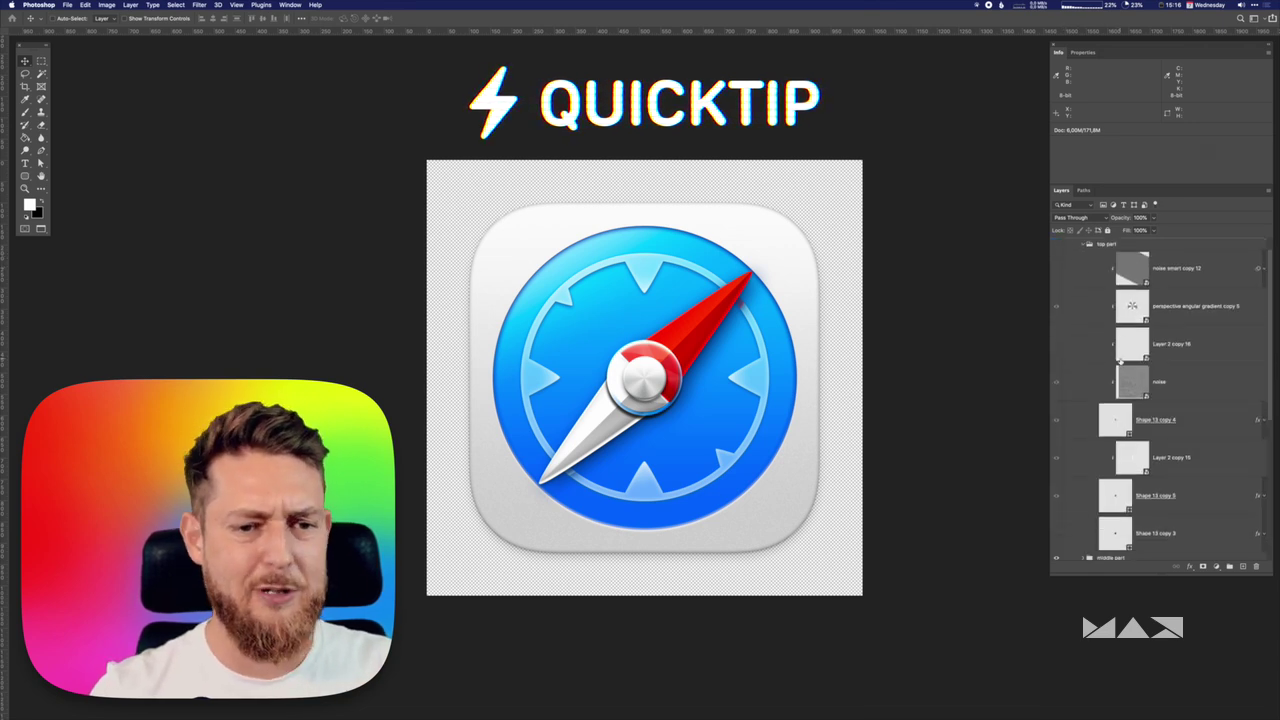
scroll(1163, 435, "down", 4)
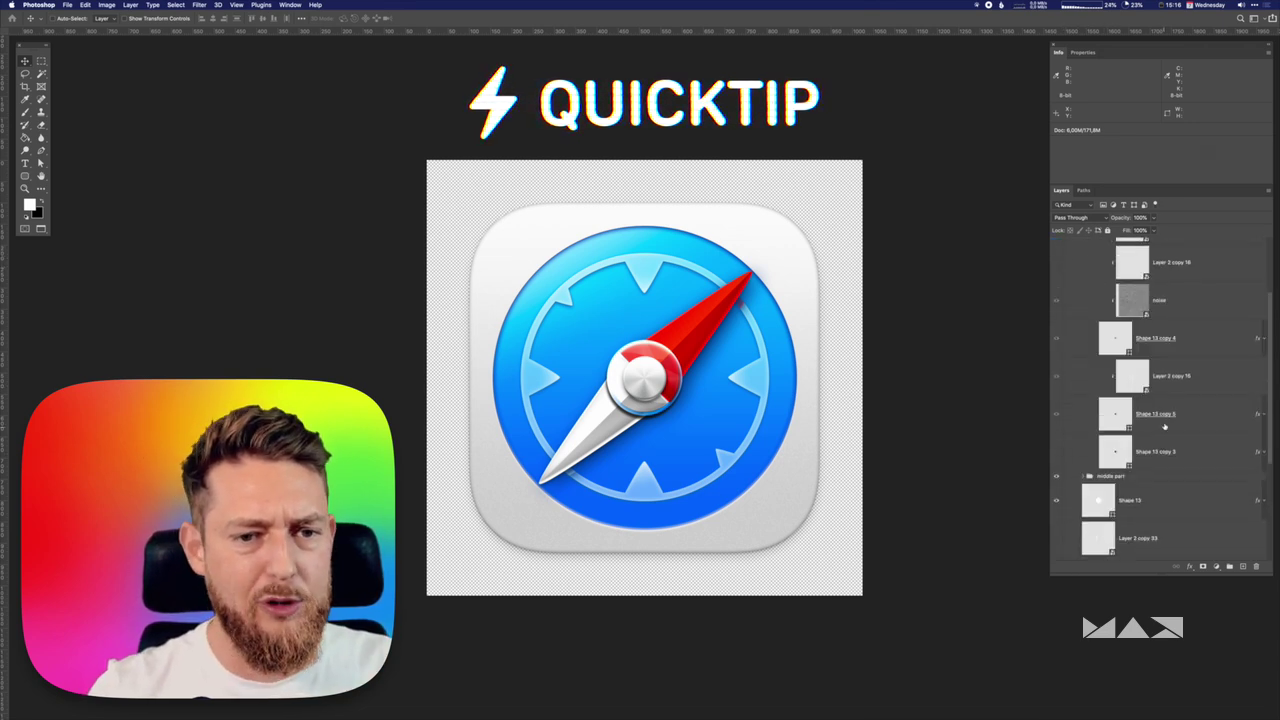
scroll(1141, 322, "down", 9)
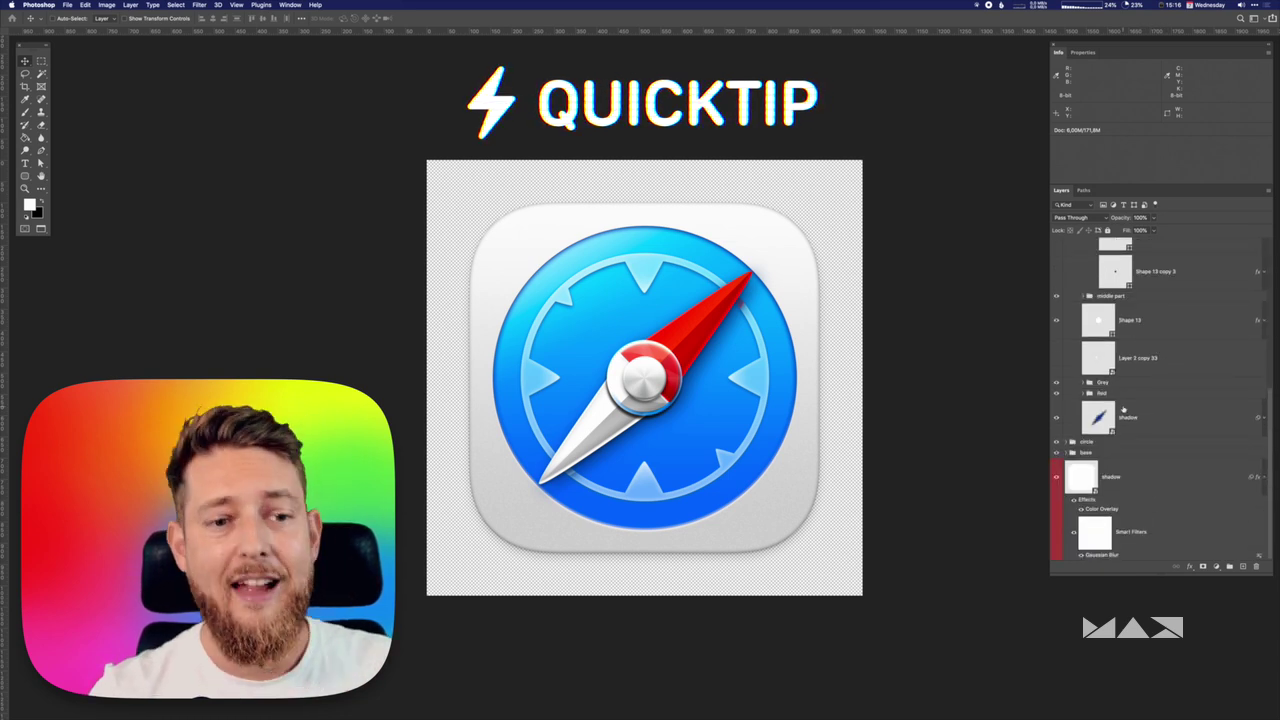
left_click(1084, 381)
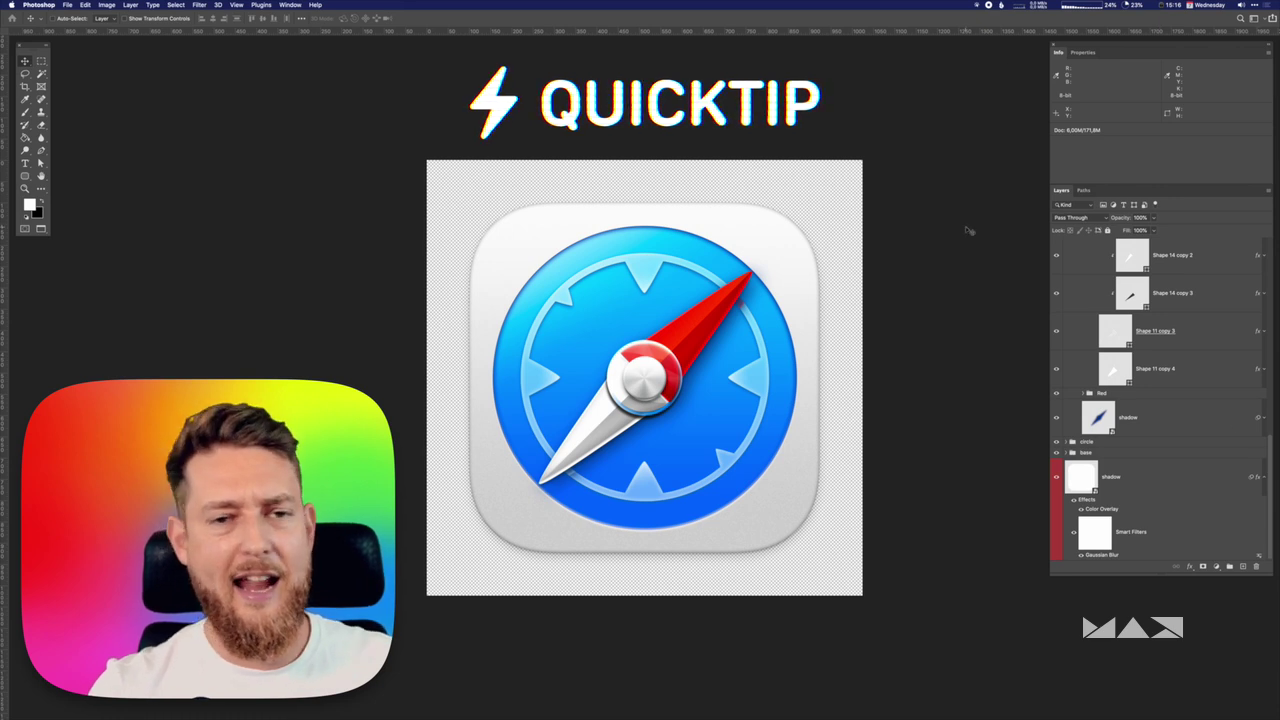
scroll(1147, 317, "up", 10)
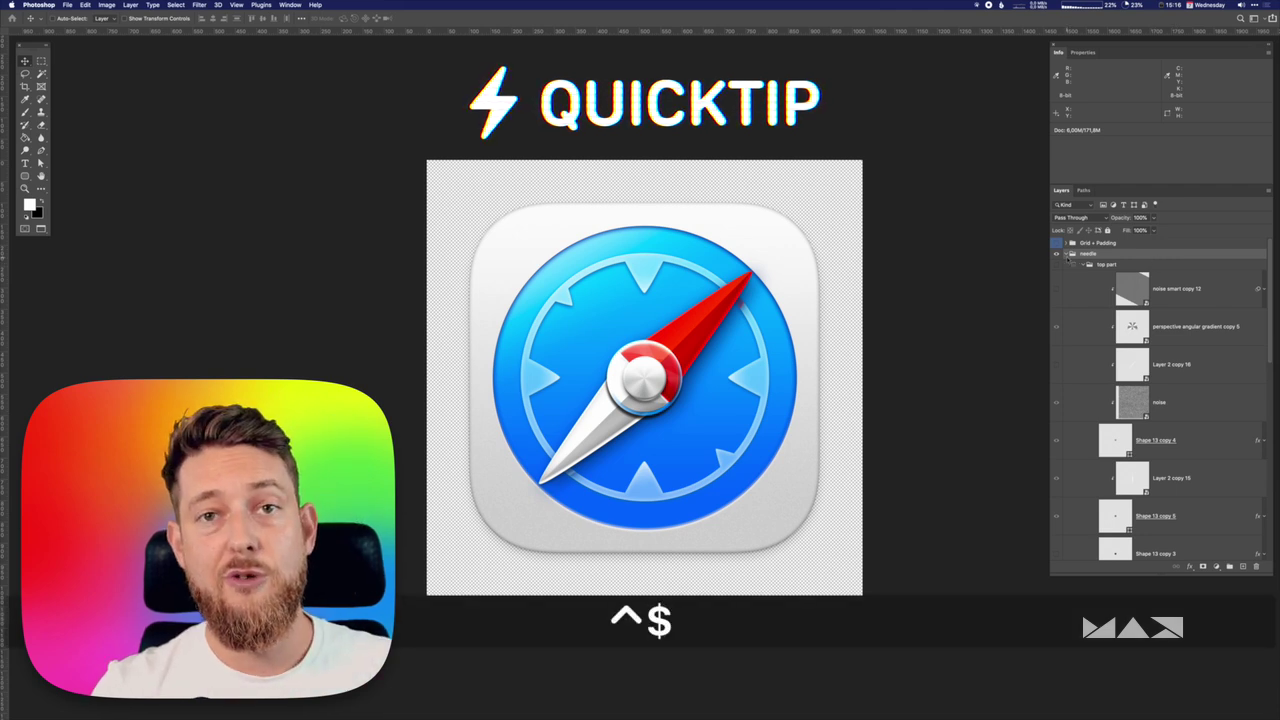
Collapse the needle group together with all its nested groups, and reopen it with its subgroups closed.
key("ctrl+dollar")
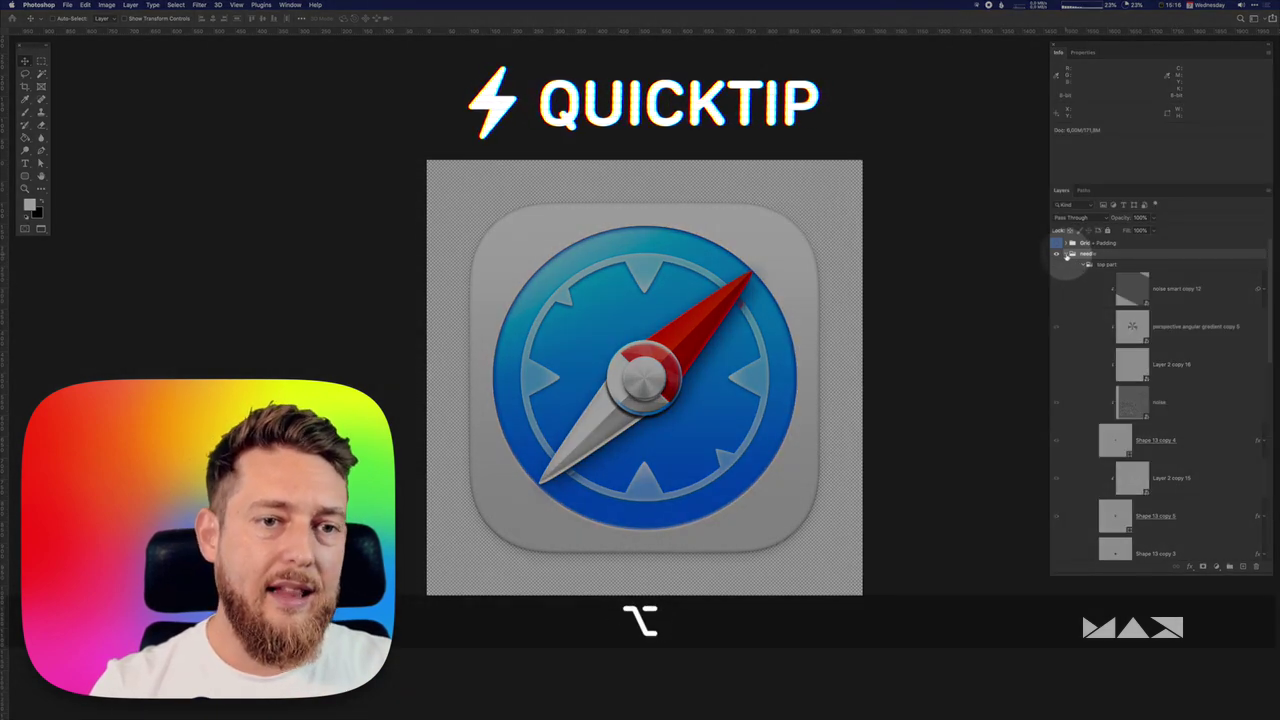
left_click(1067, 255, "alt")
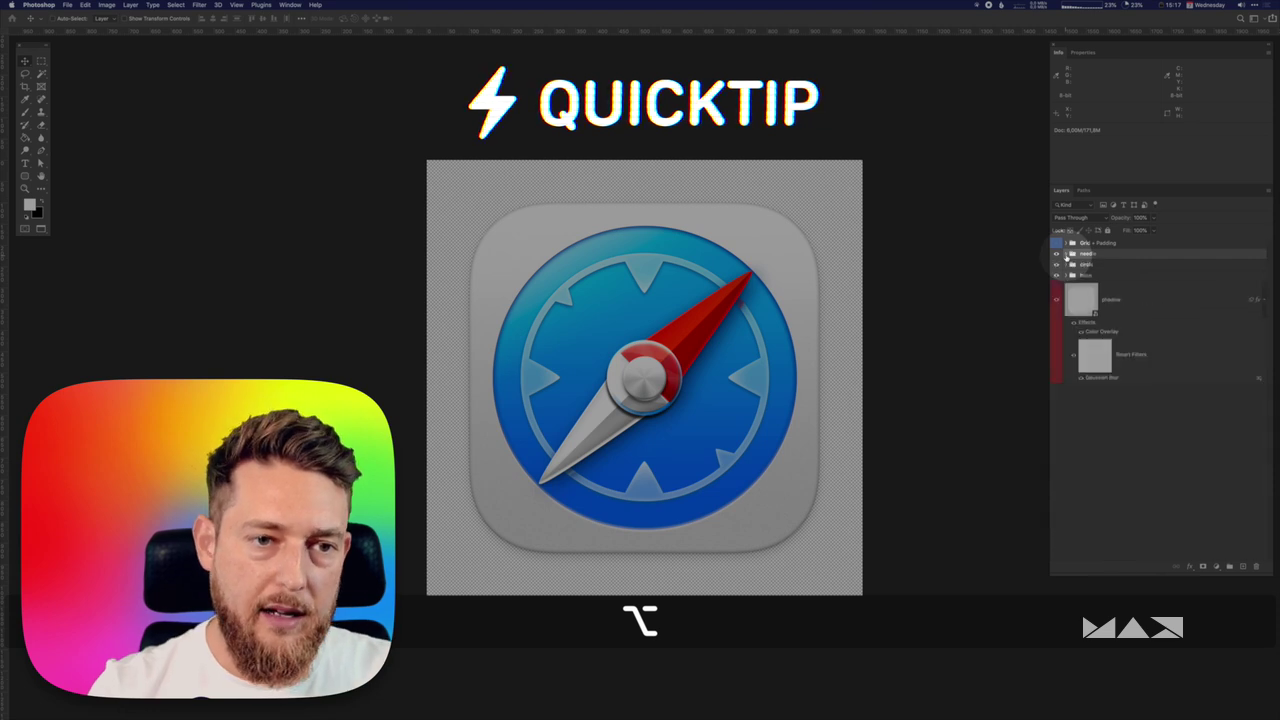
key("ctrl")
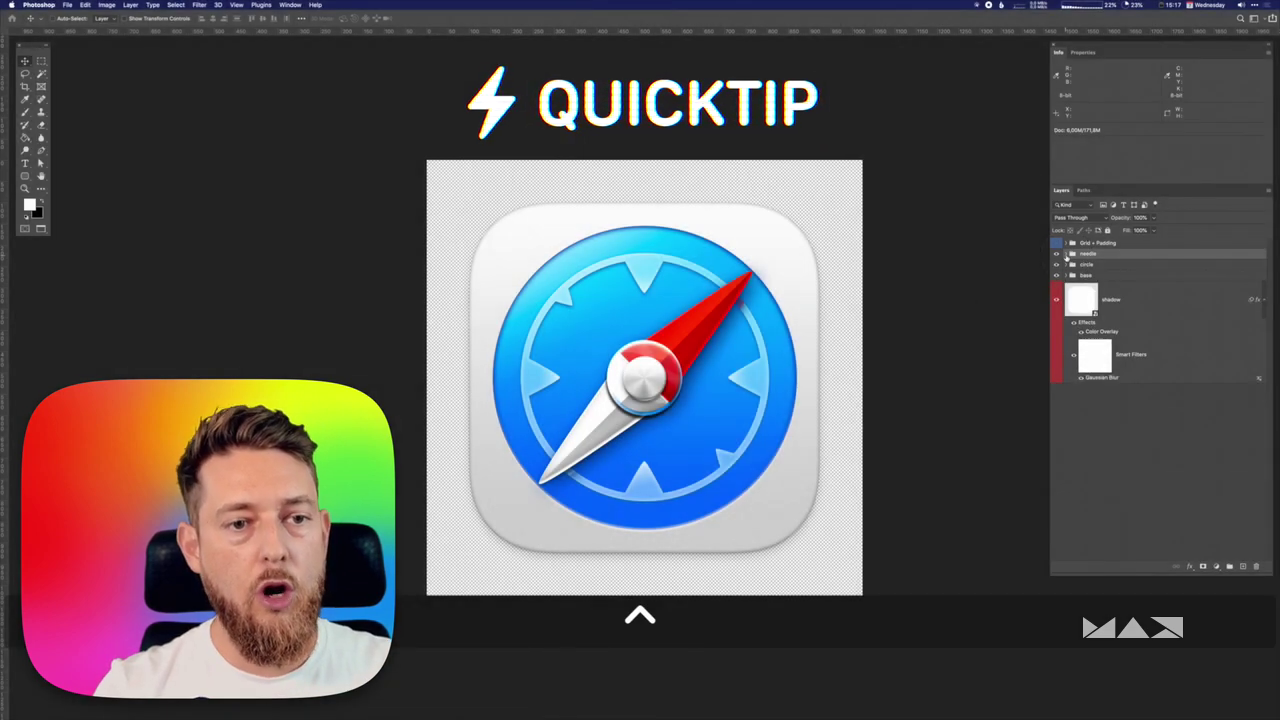
left_click(1067, 255, "ctrl")
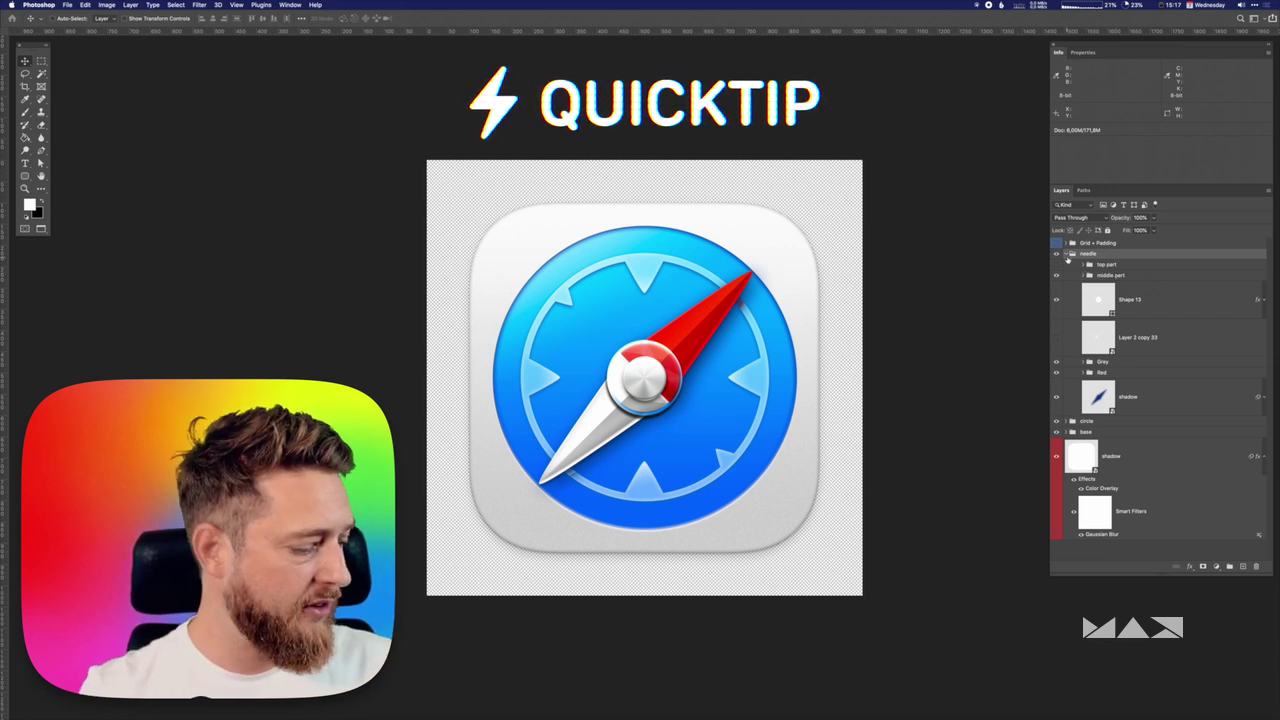
Expand the needle group together with all its nested groups, smart filters and layer effects.
key("alt")
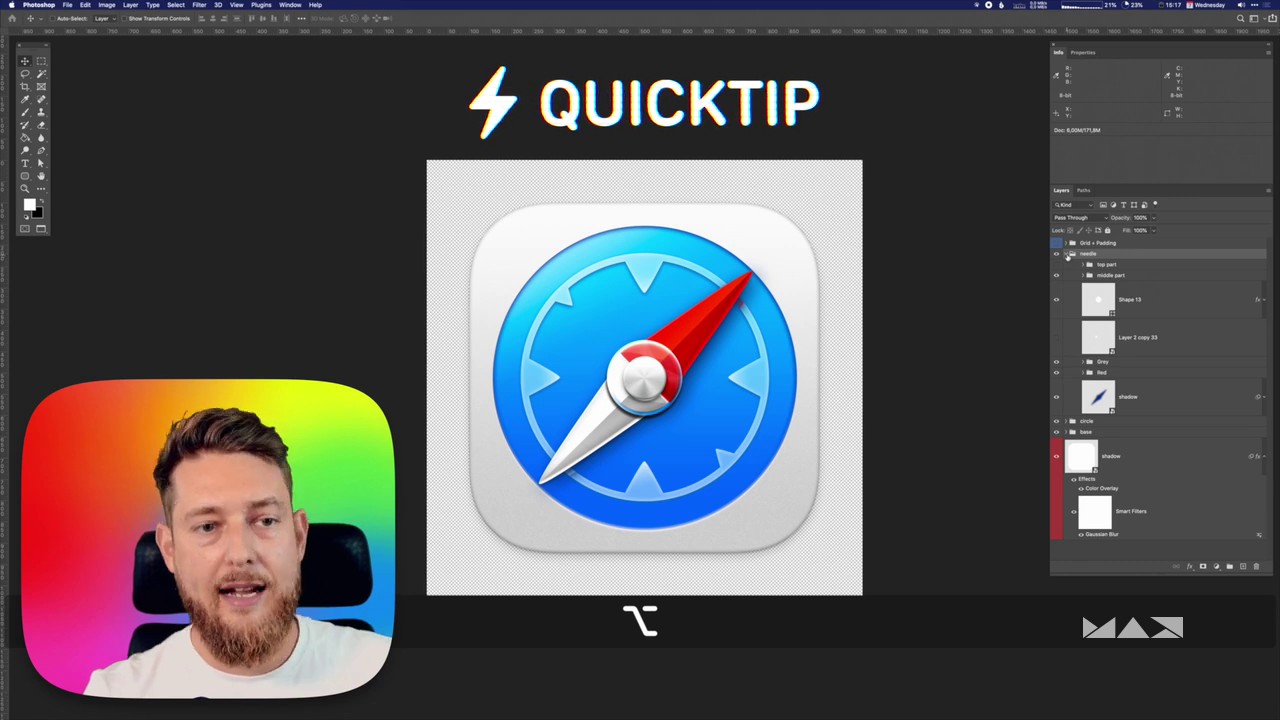
left_click(1068, 255, "alt")
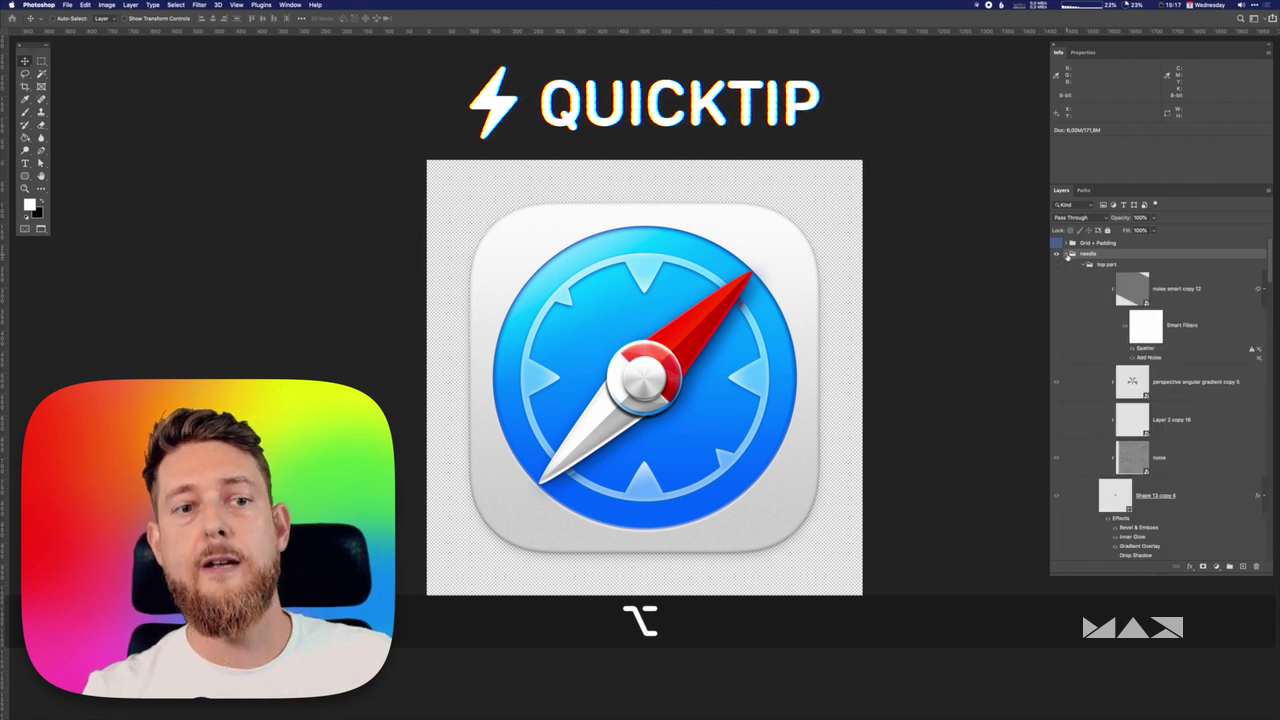
key("ctrl+shift")
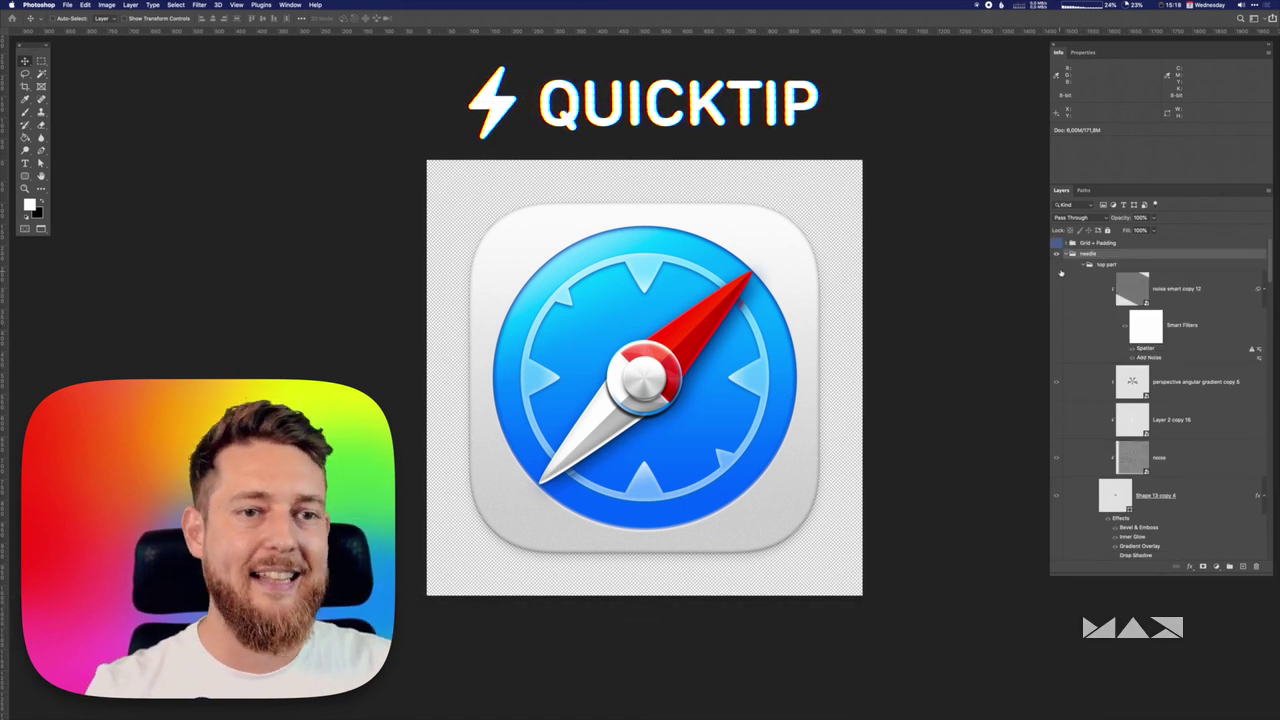
left_click(1072, 273, "alt")
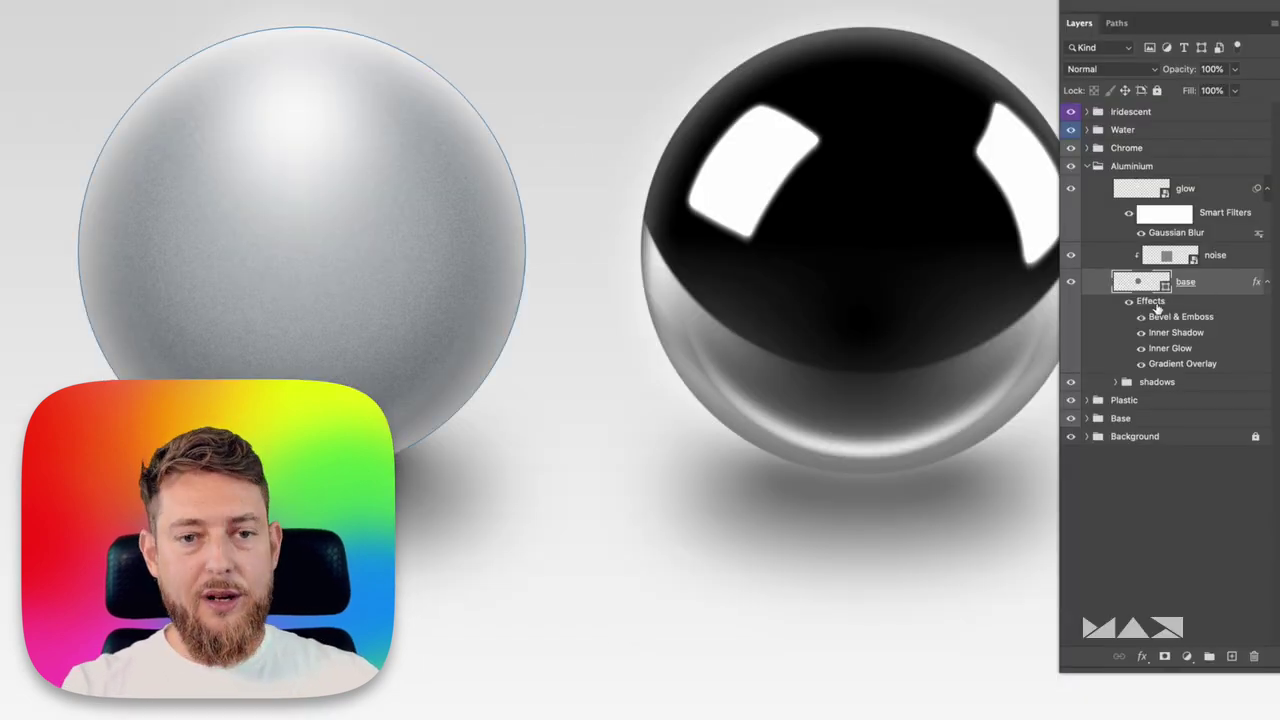
Open the layer style of the Aluminium group's base layer and examine its Bevel & Emboss settings.
right_click(1195, 282)
left_click(1178, 280)
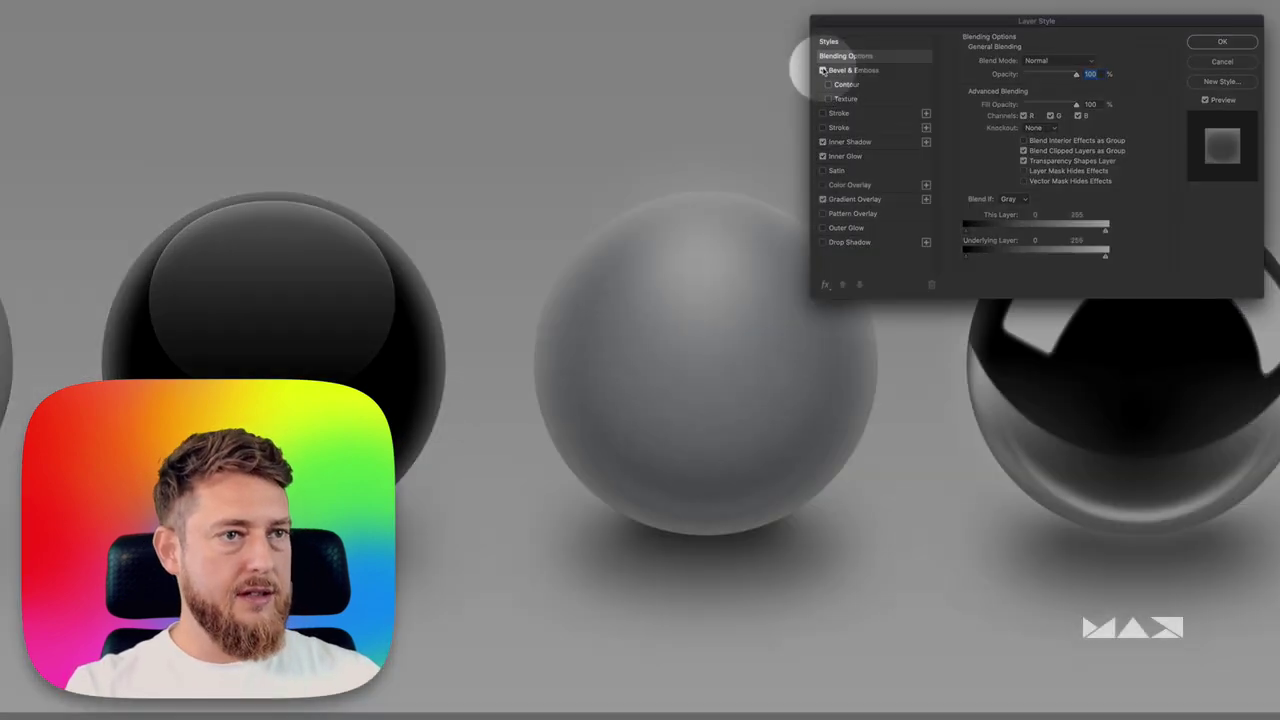
left_click(823, 71)
left_click(852, 71)
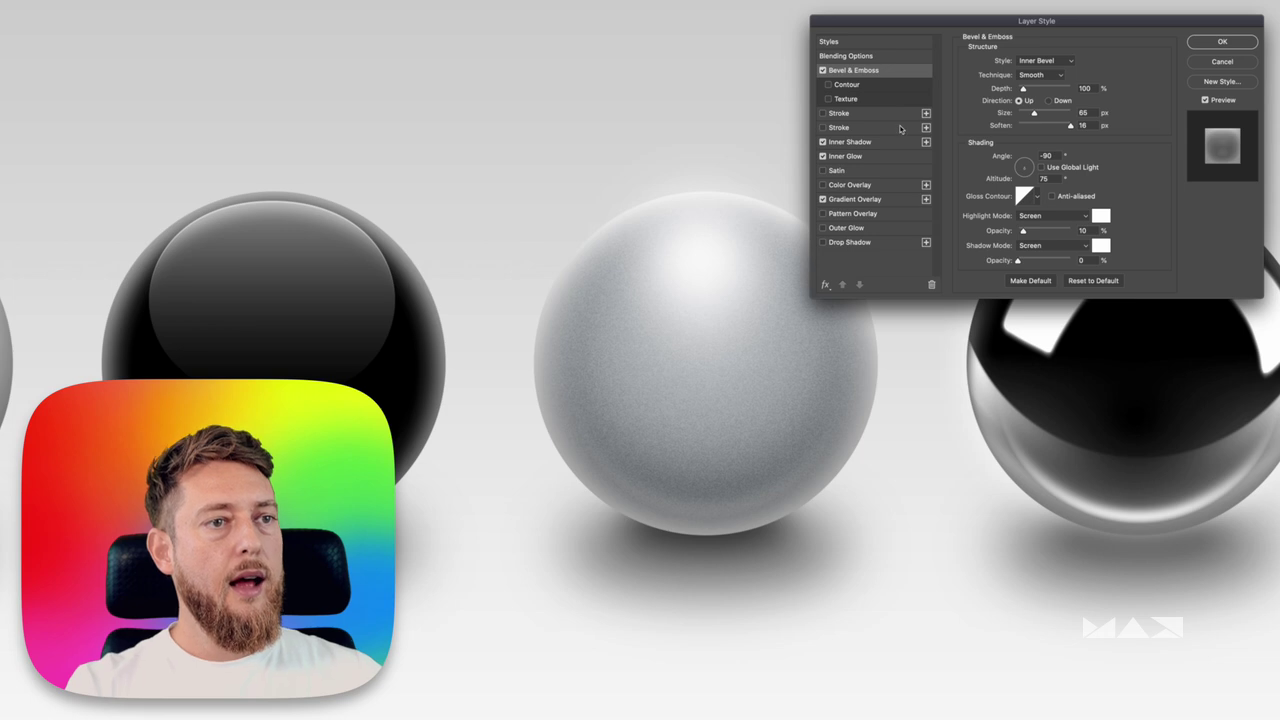
Examine what the Inner Shadow and Inner Glow contribute to the aluminium sphere by switching each off and on.
left_click(820, 146)
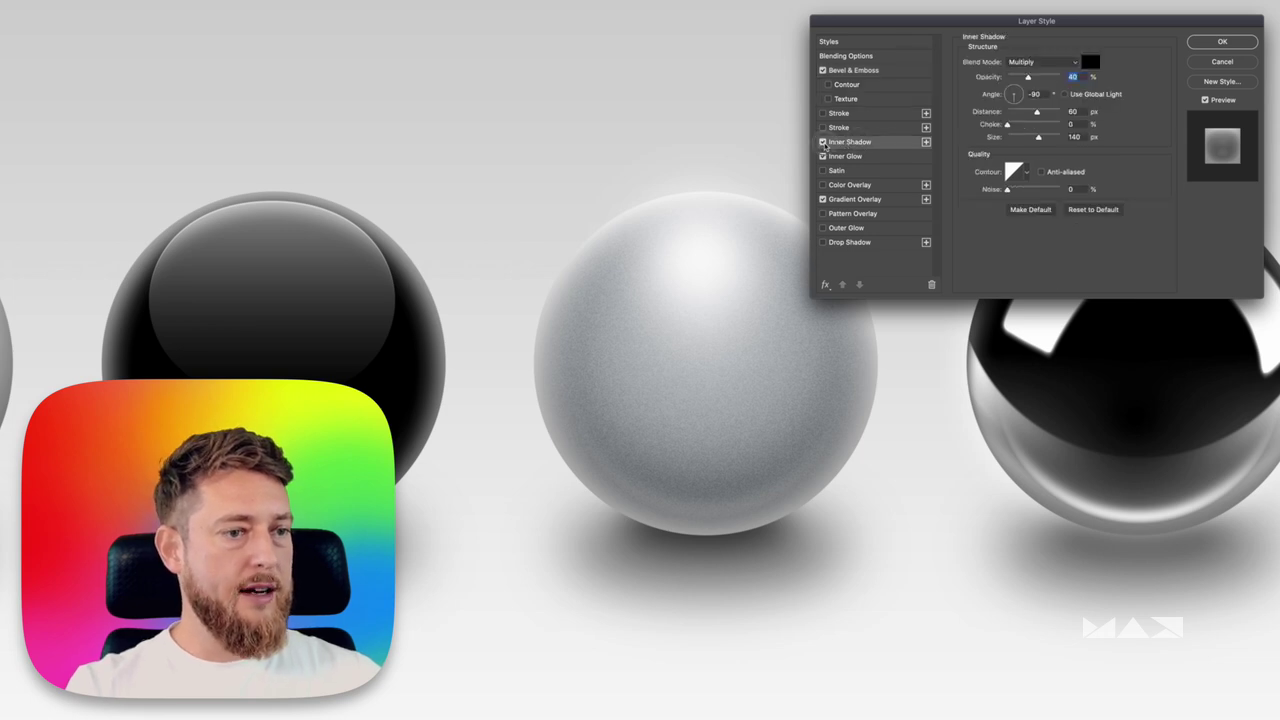
left_click(823, 143)
left_click(823, 143)
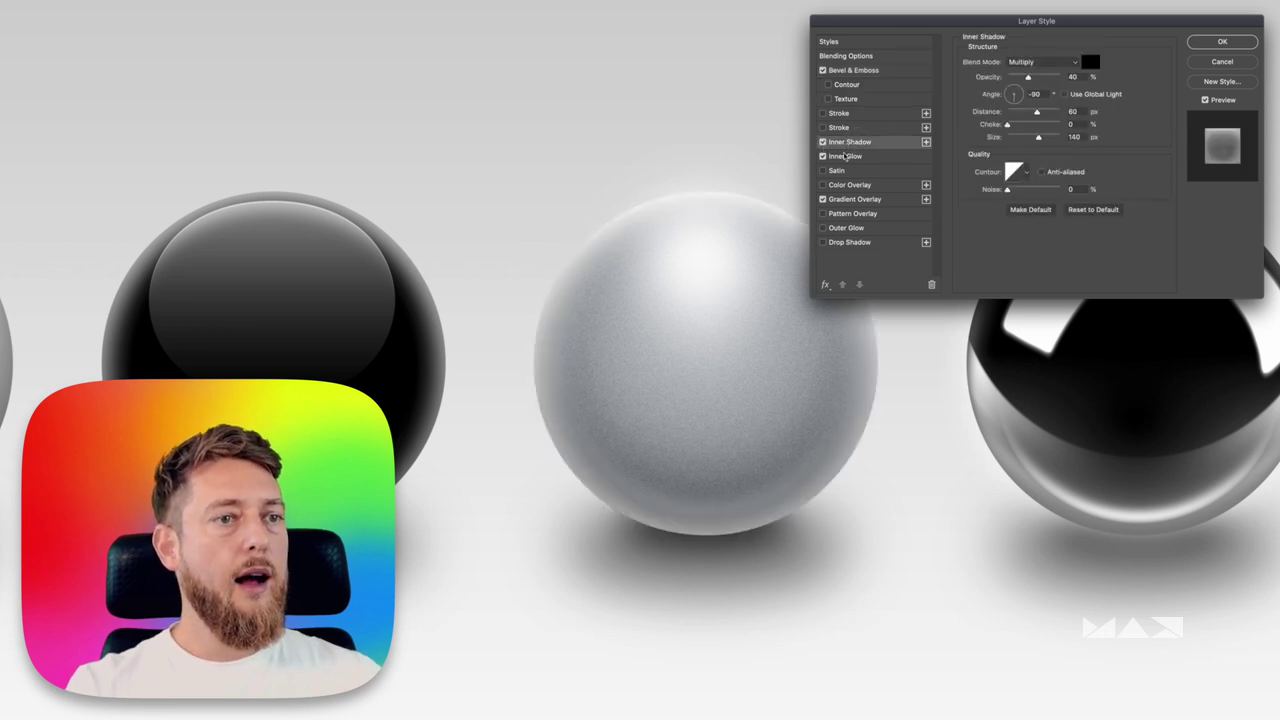
left_click(826, 157)
left_click(823, 157)
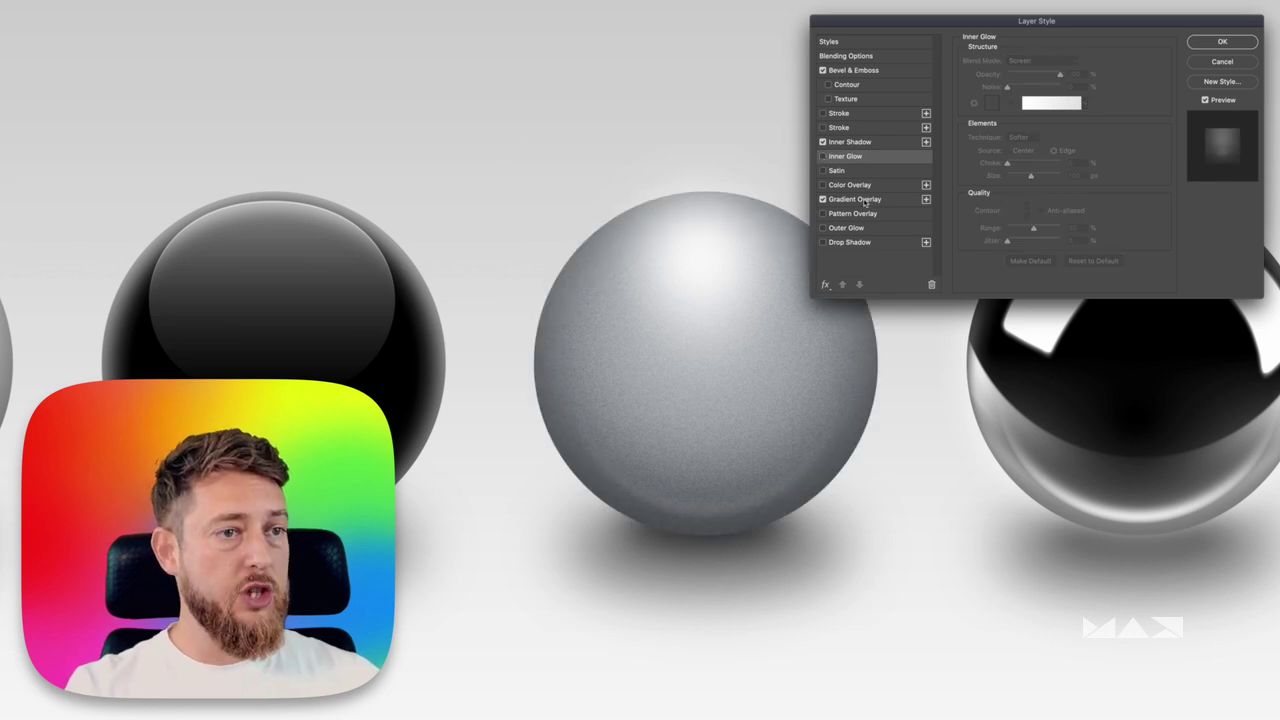
left_click(823, 157)
Examine the radial Gradient Overlay of the aluminium sphere by switching it off and on.
left_click(855, 199)
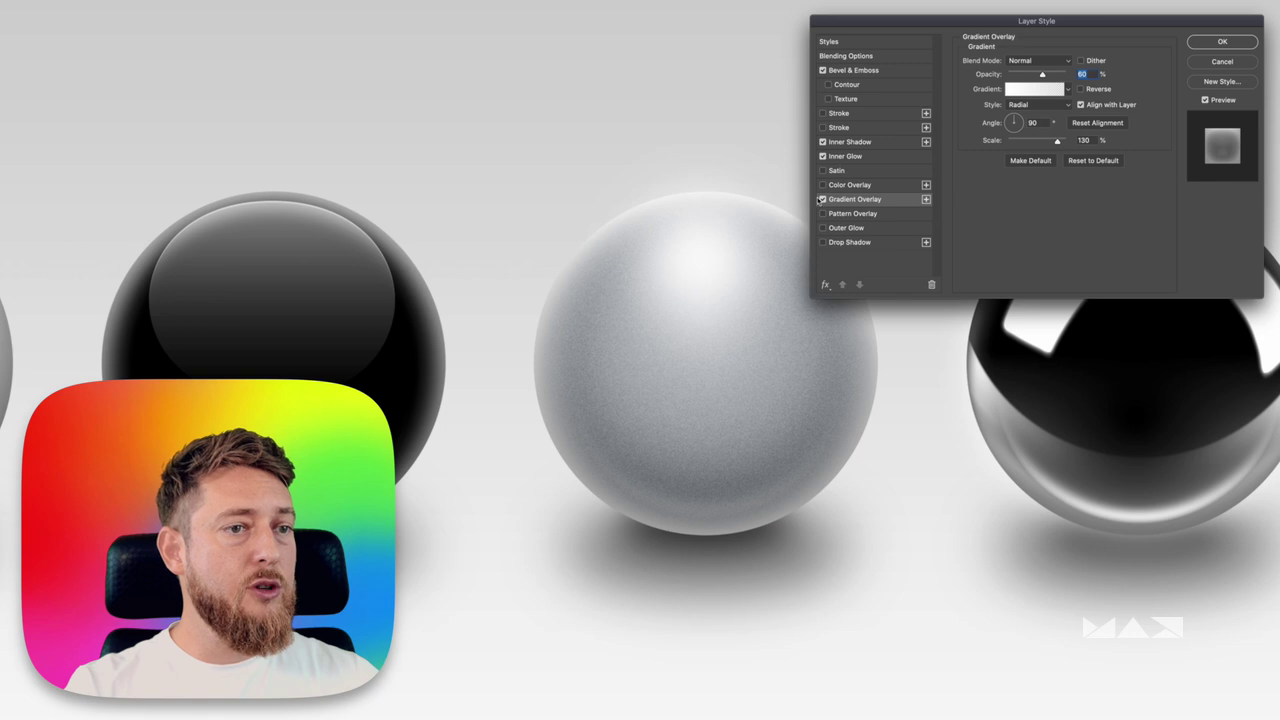
left_click(823, 199)
left_click(823, 199)
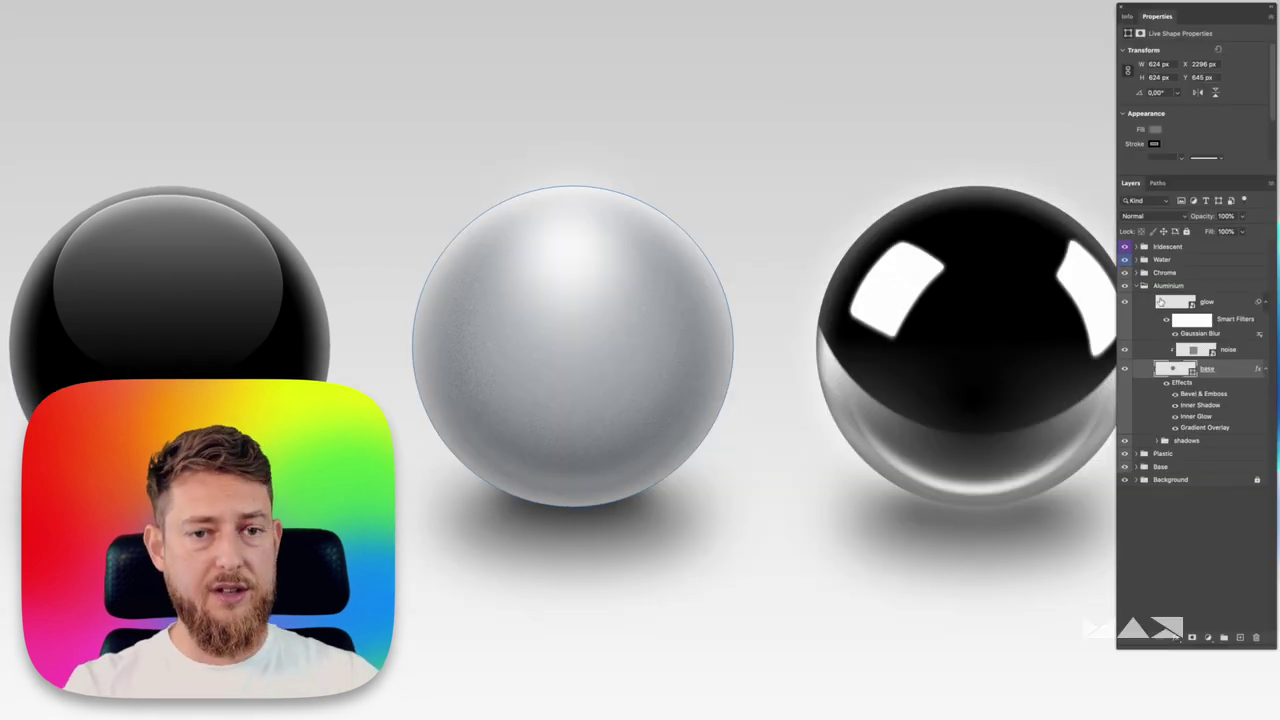
Draw a black square about 763 px wide over the aluminium sphere, directly above the noise layer.
left_click(1237, 358)
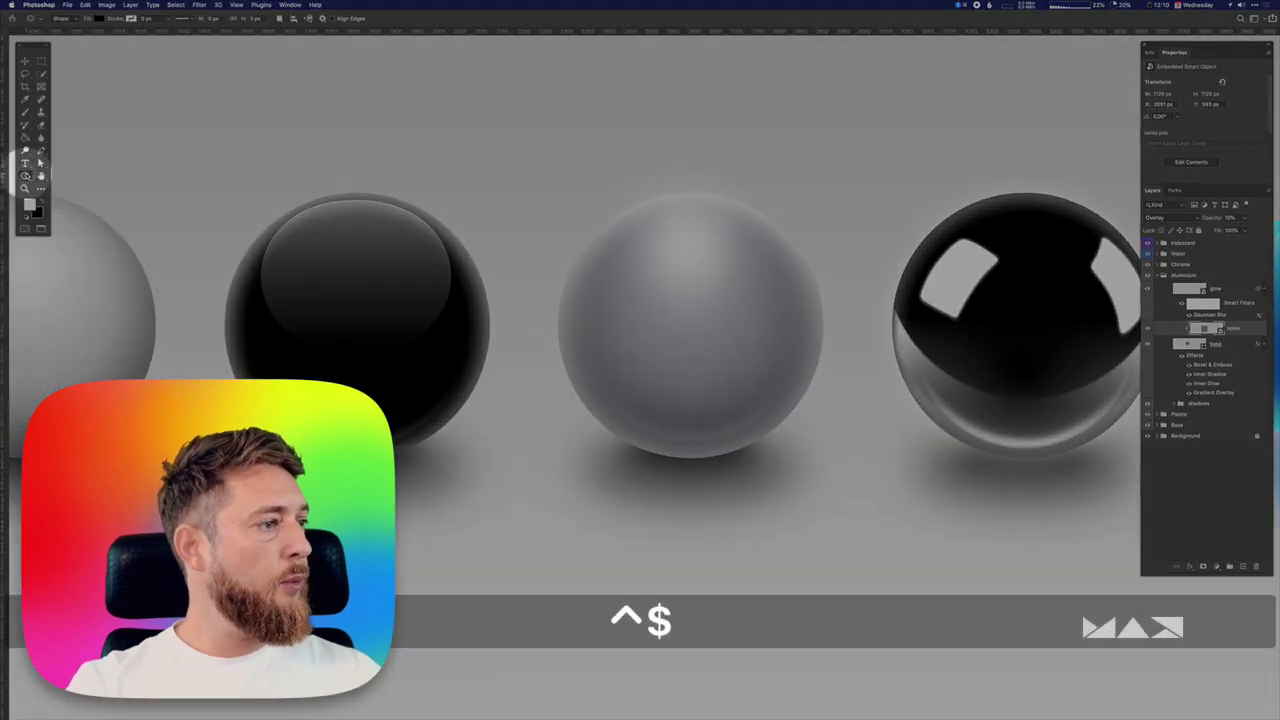
left_click(25, 176, "ctrl")
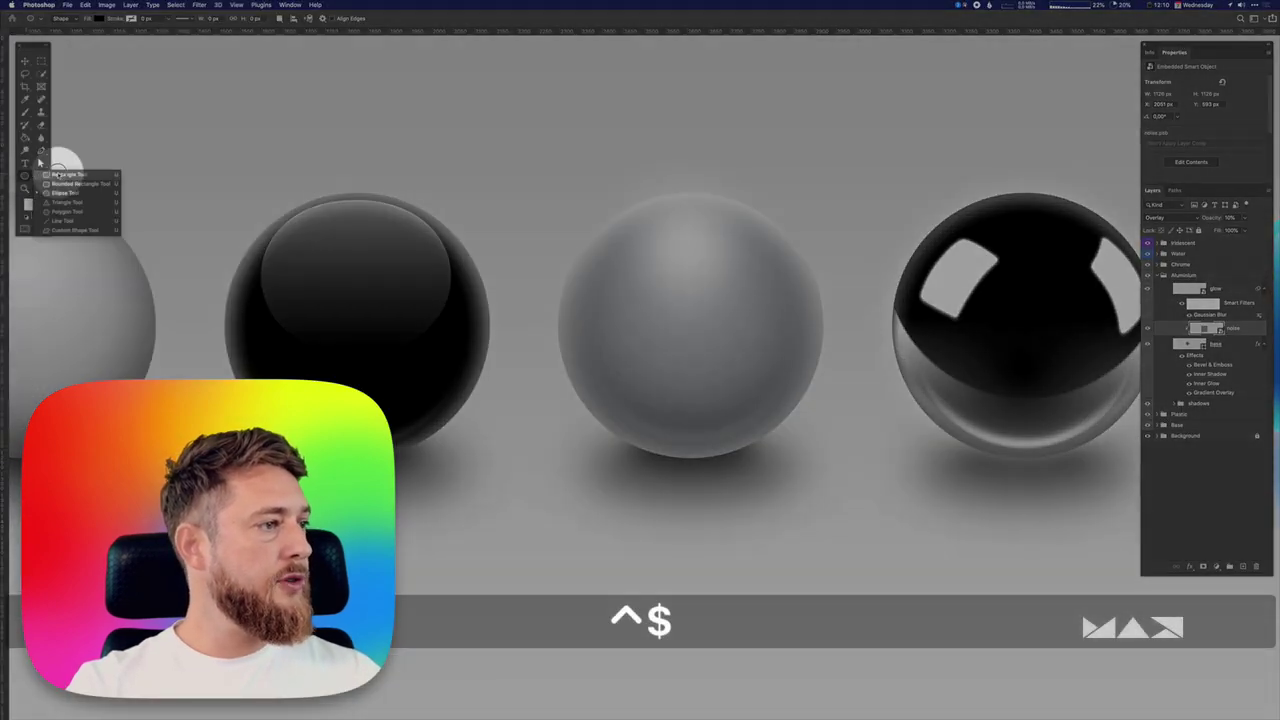
left_click(57, 175)
left_click_drag(543, 93, 867, 417)
Convert the black square for smart filters and apply Add Noise at 400% with Gaussian distribution and Monochromatic enabled.
left_click(200, 5)
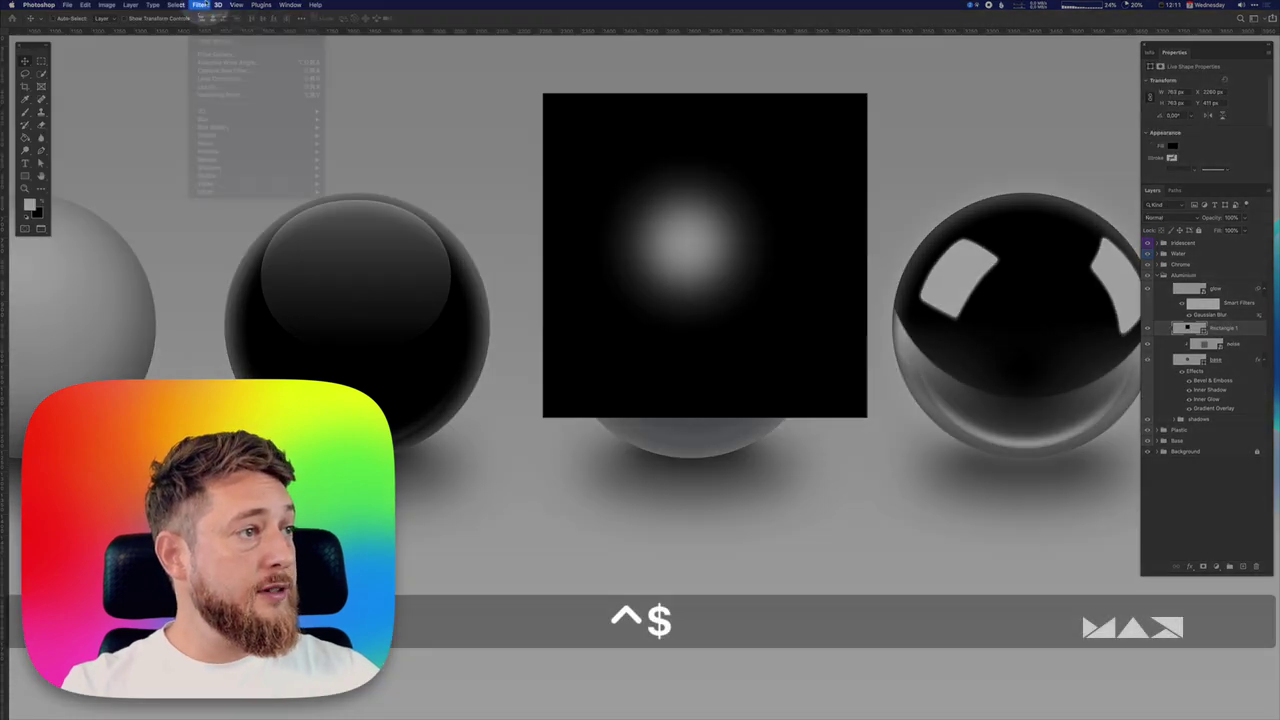
left_click(205, 28)
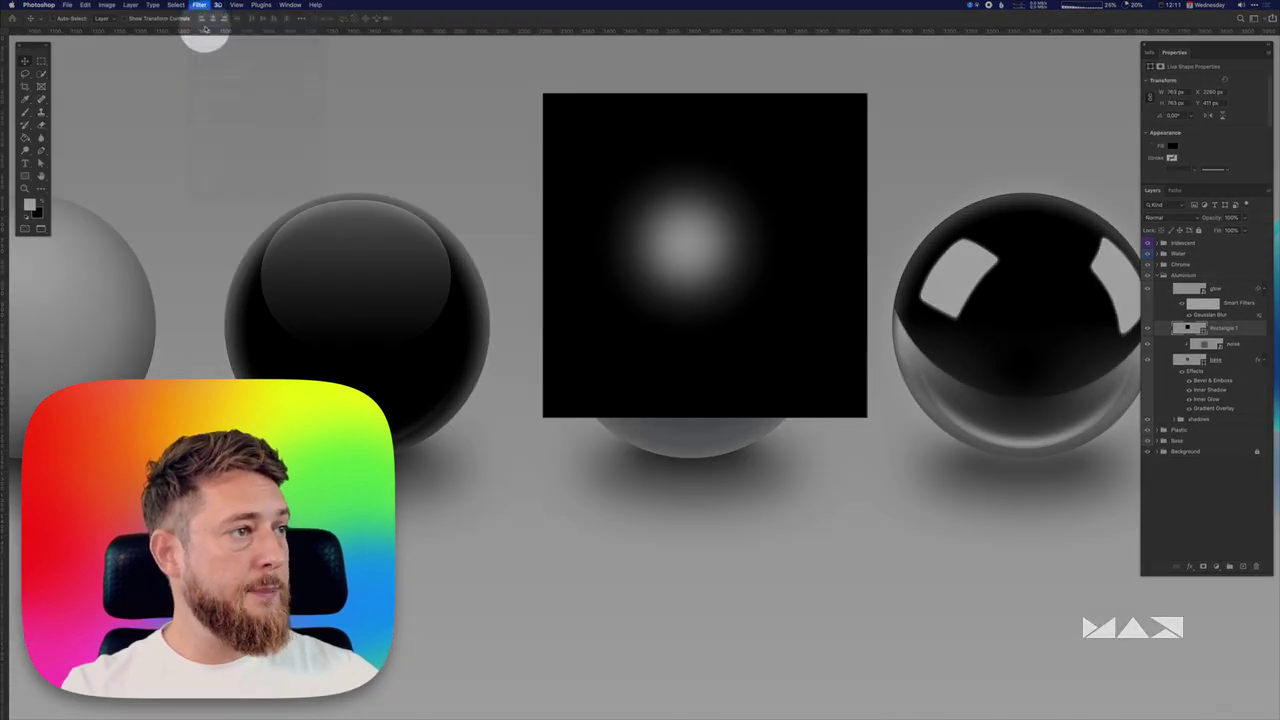
left_click(200, 5)
mouse_move(218, 148)
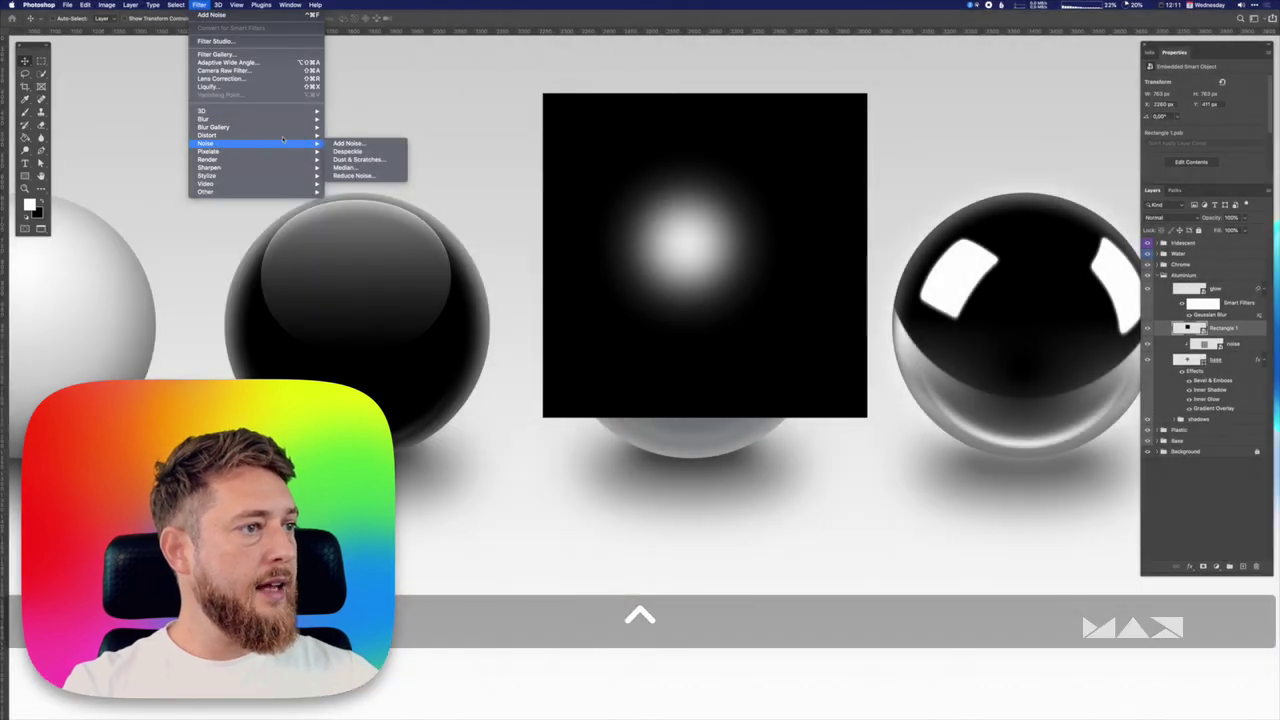
left_click(348, 143)
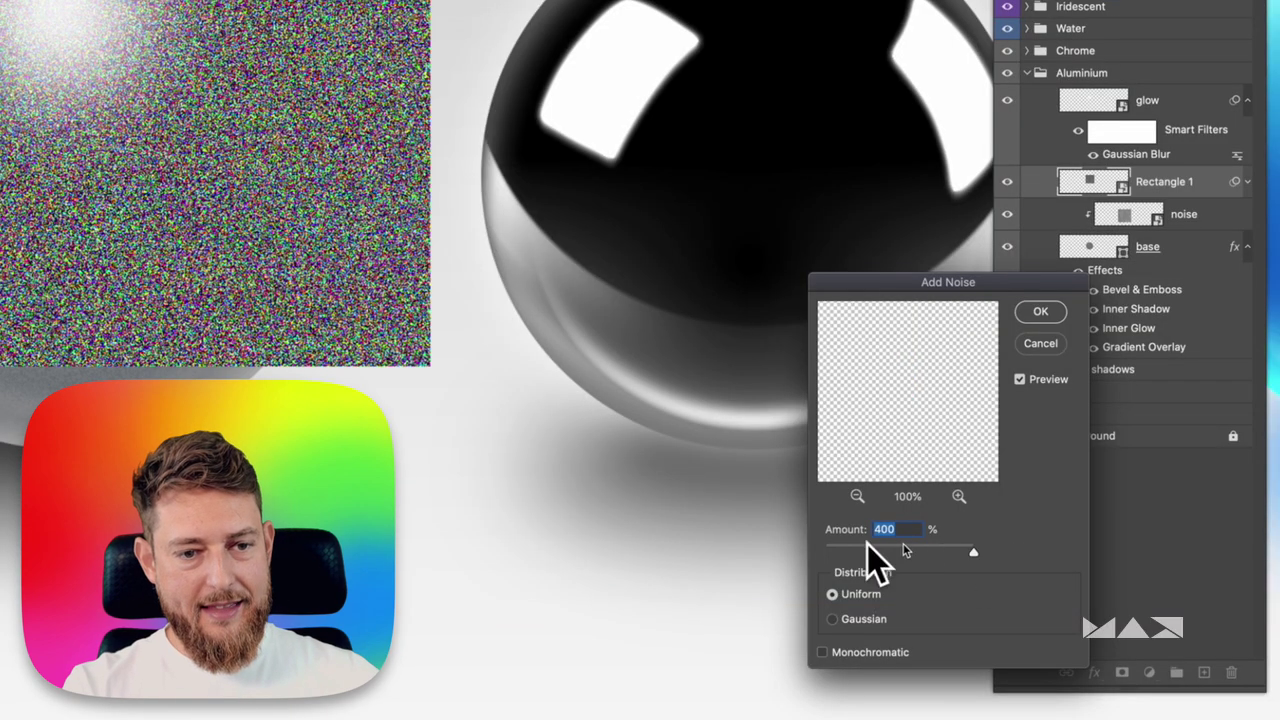
left_click(879, 622)
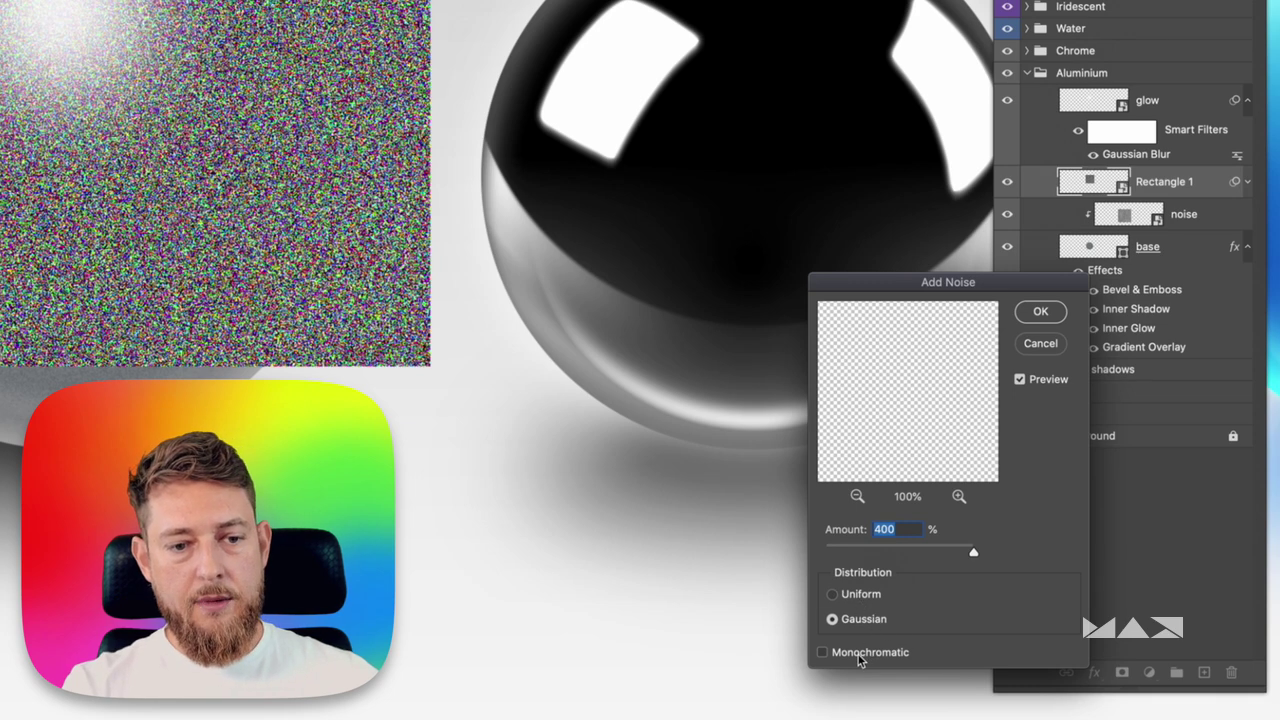
left_click(856, 656)
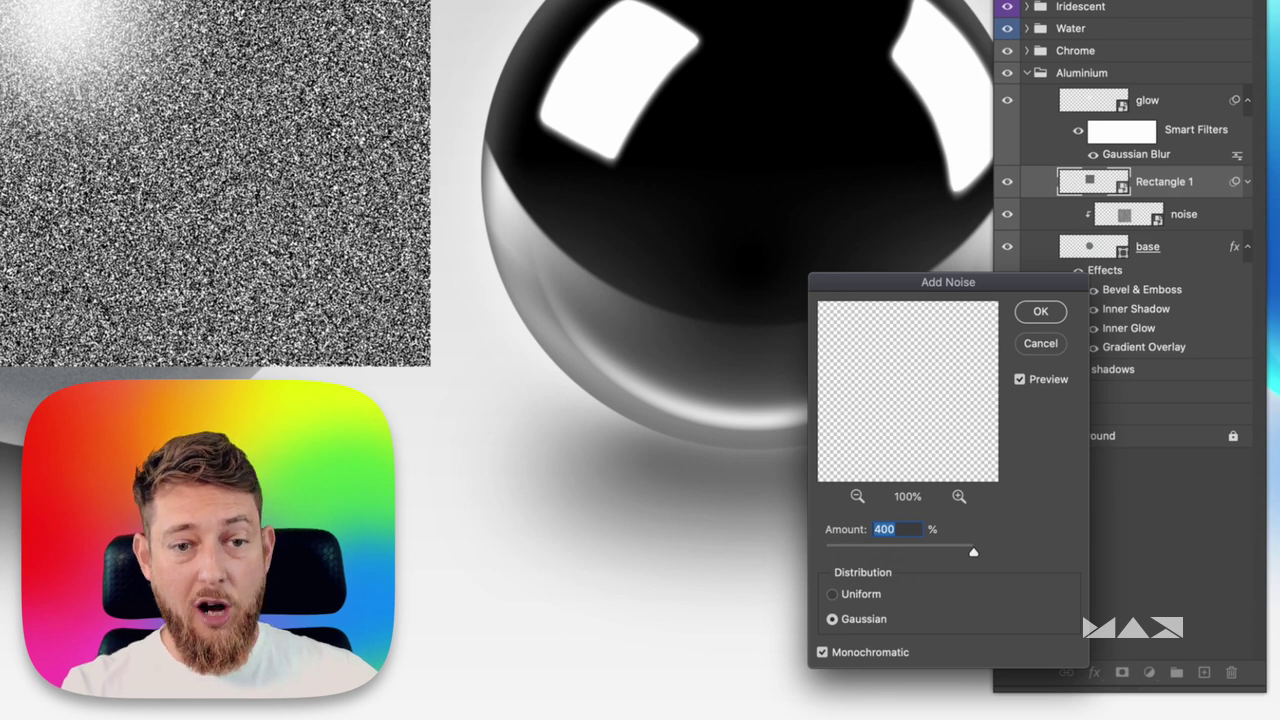
left_click(1041, 311)
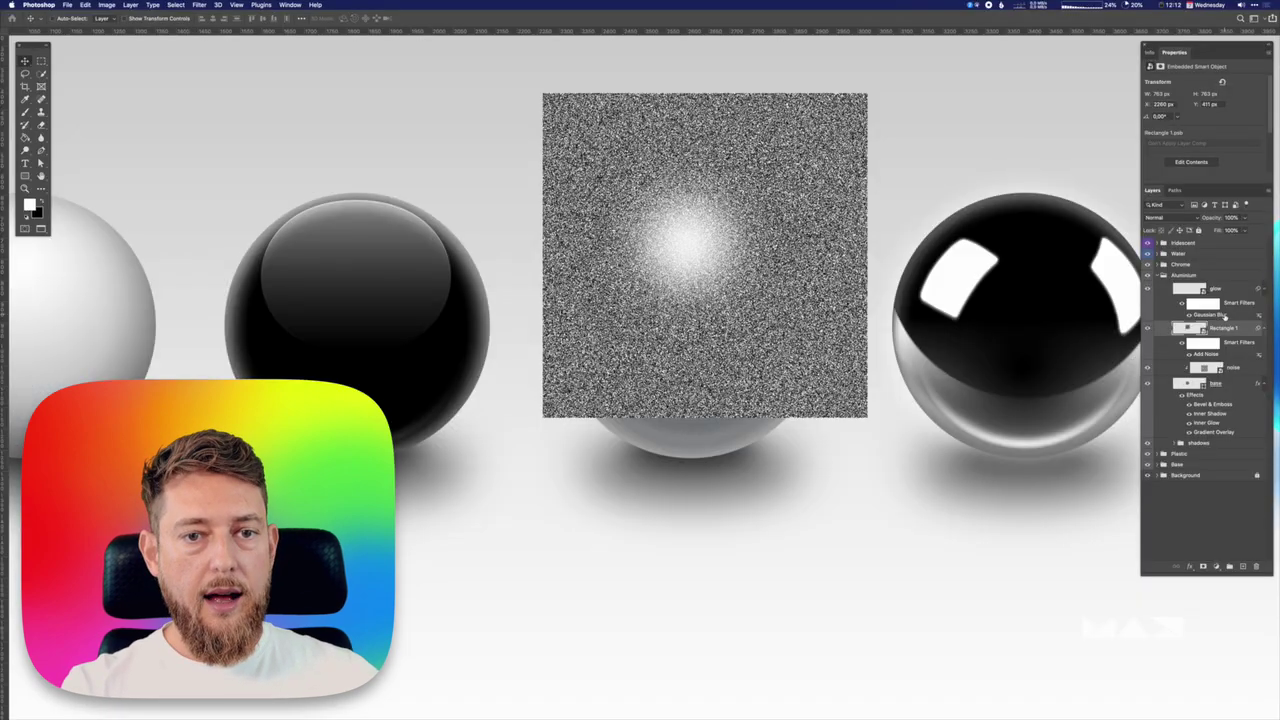
Hide the new noise square and compare the original noise layer on the aluminium sphere at high opacity and at 10%.
key("v")
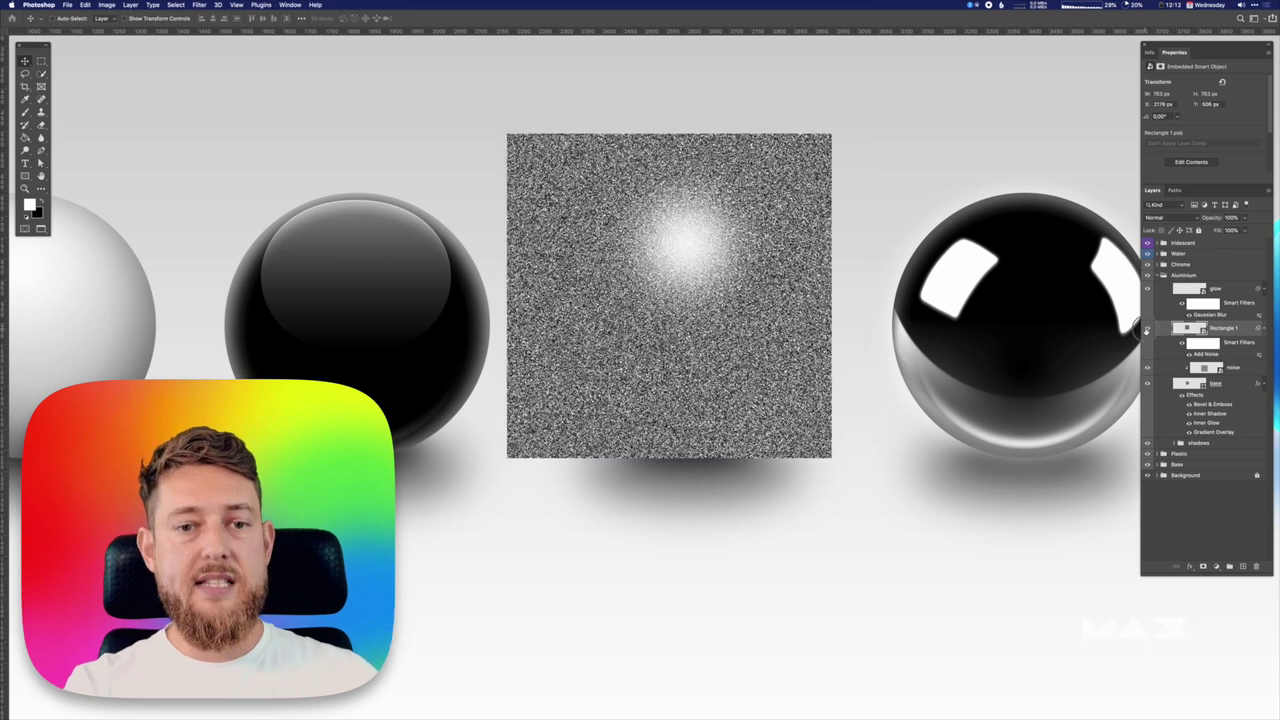
left_click(1147, 328)
left_click(1234, 372)
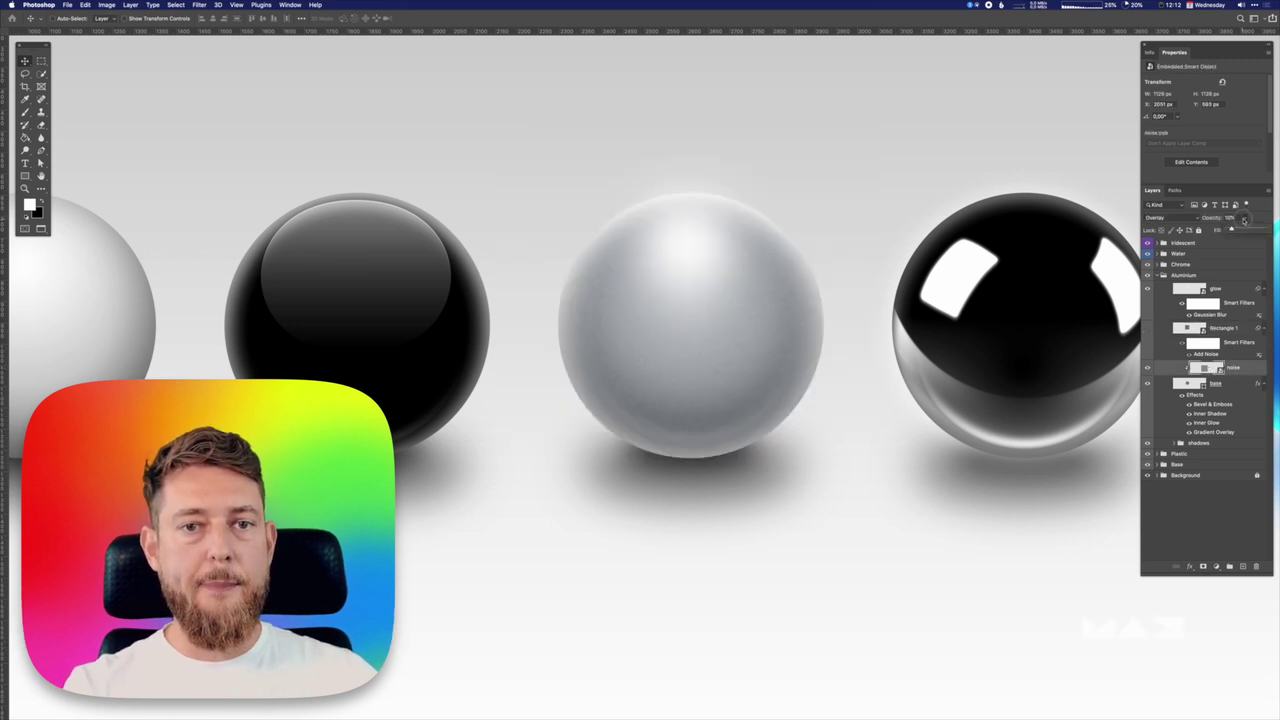
key("ctrl+$")
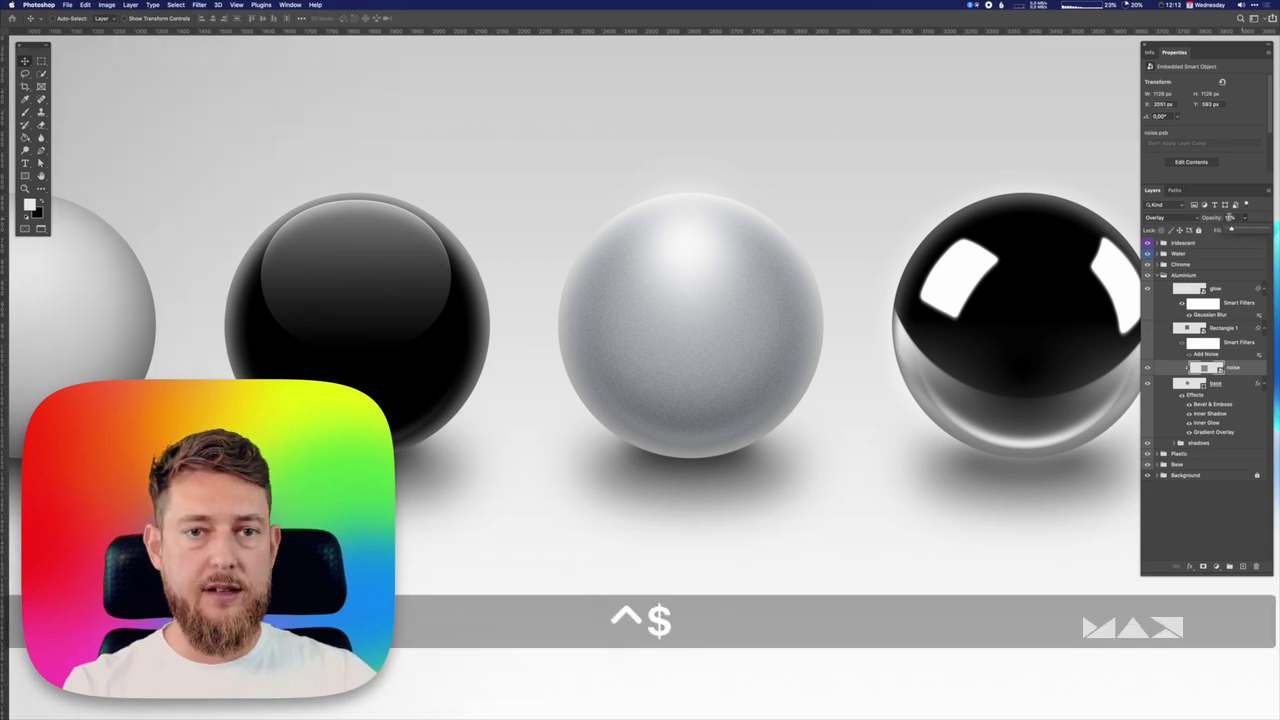
key("ctrl+$")
left_click_drag(1232, 229, 1264, 230)
key("ctrl+$")
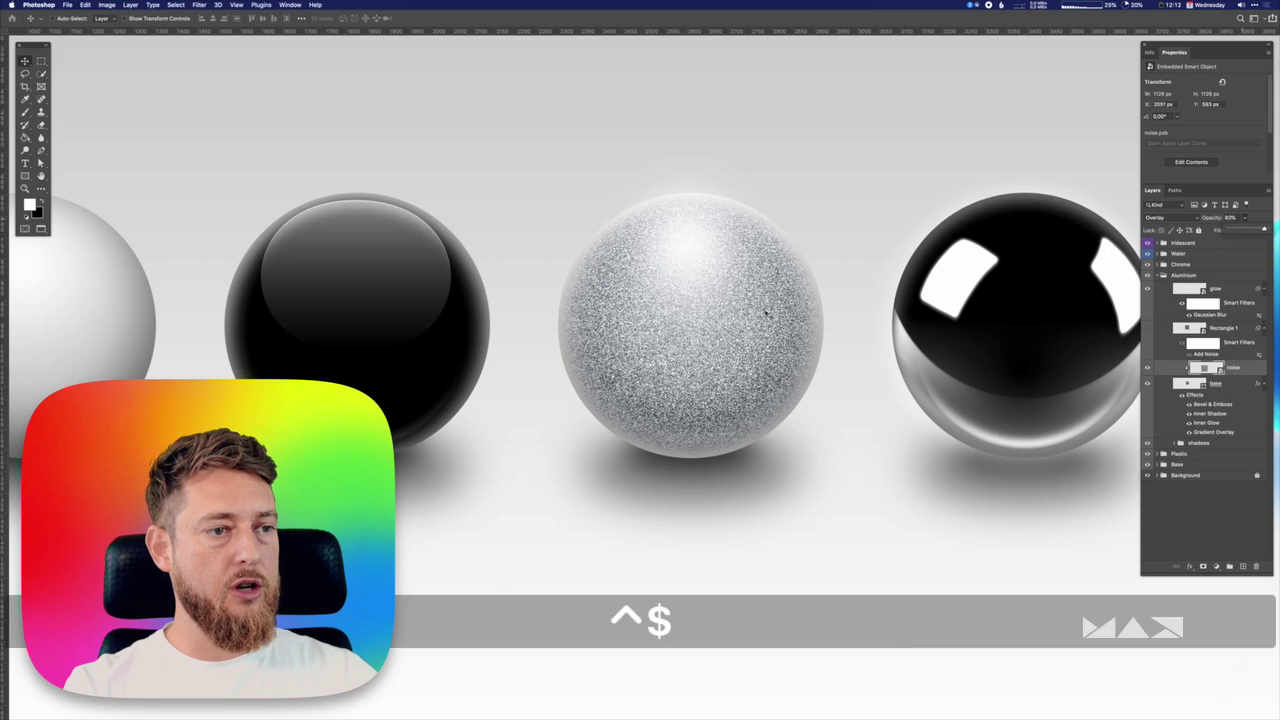
key("ctrl")
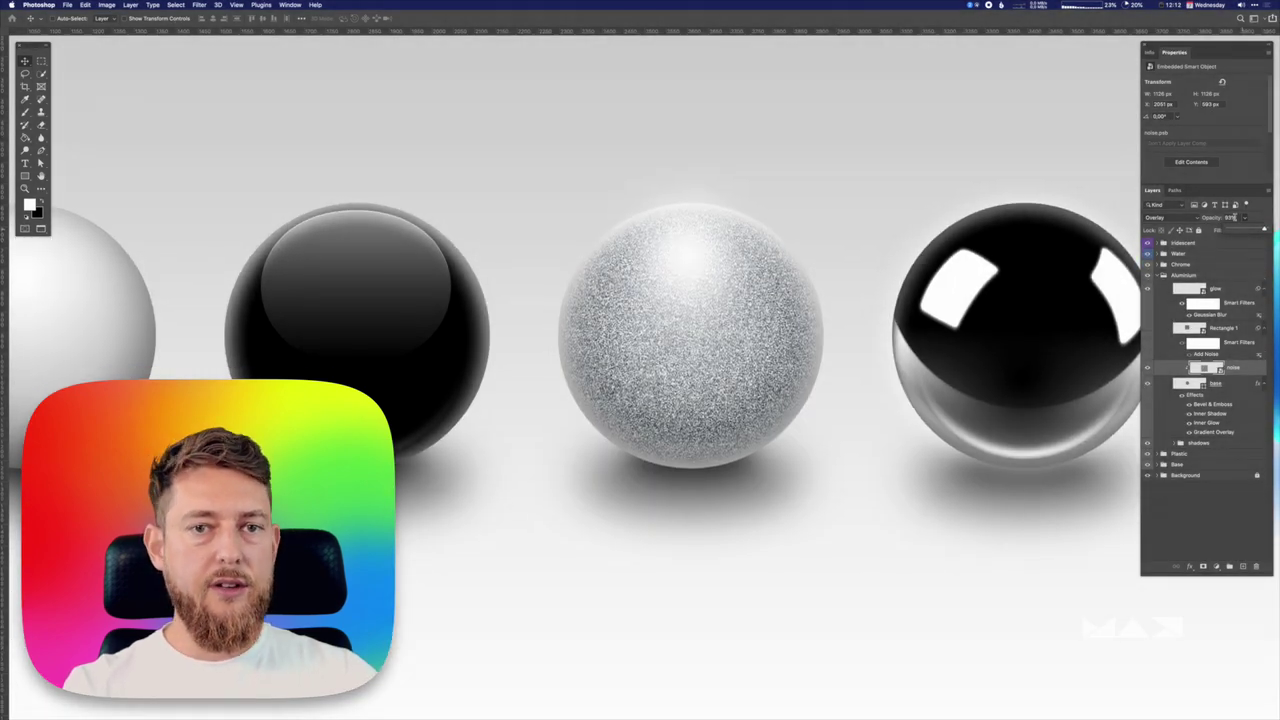
type("0")
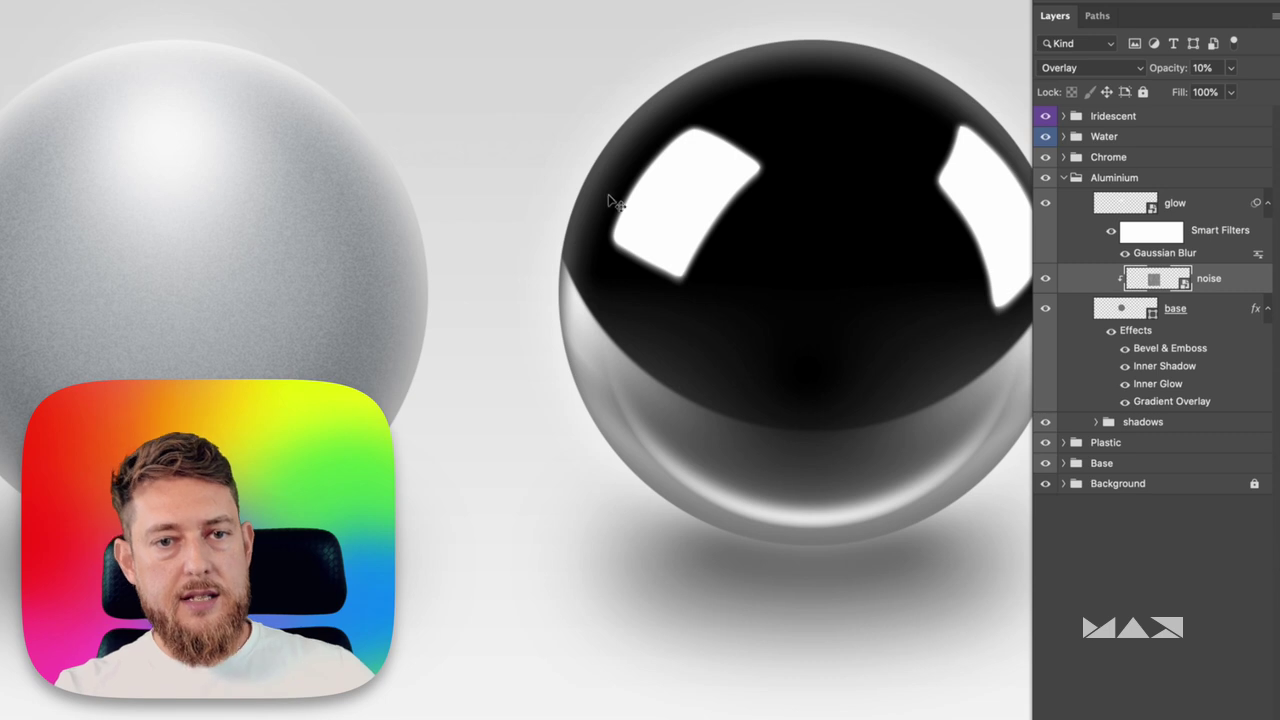
Examine the Gaussian Blur smart filter settings of the aluminium sphere's glow layer without changing the radius.
left_click(1240, 289)
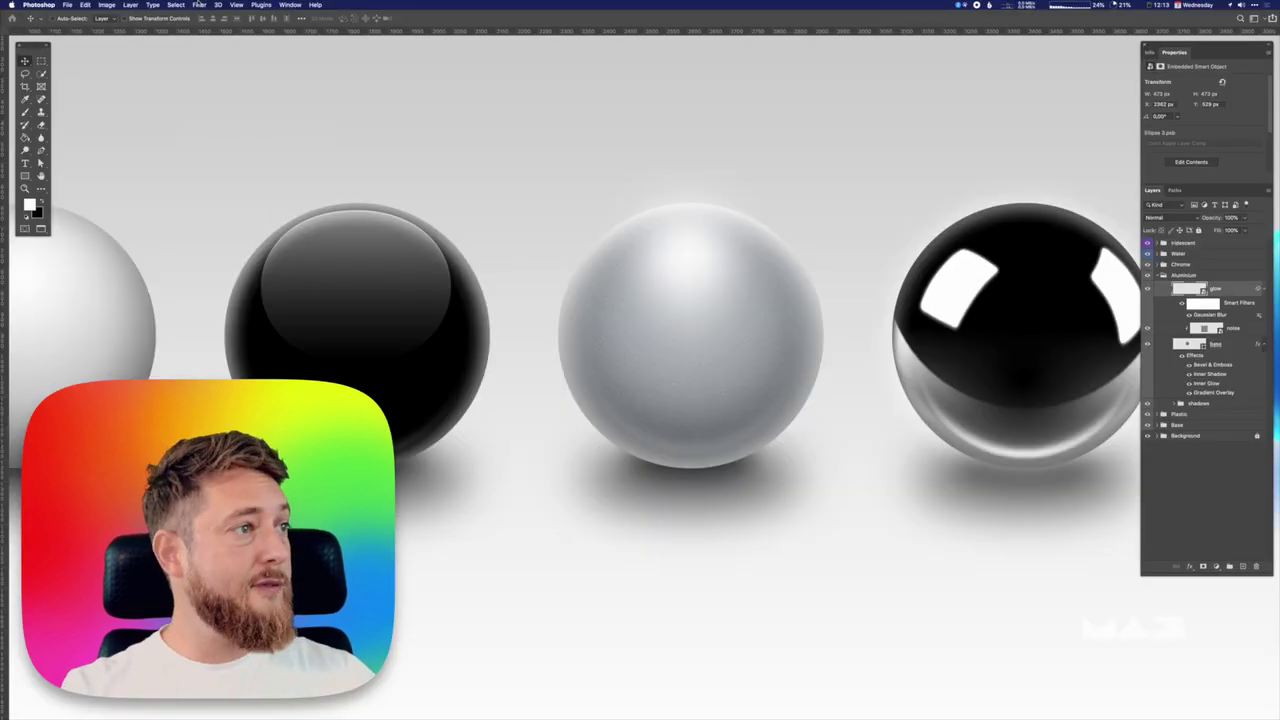
left_click(199, 5)
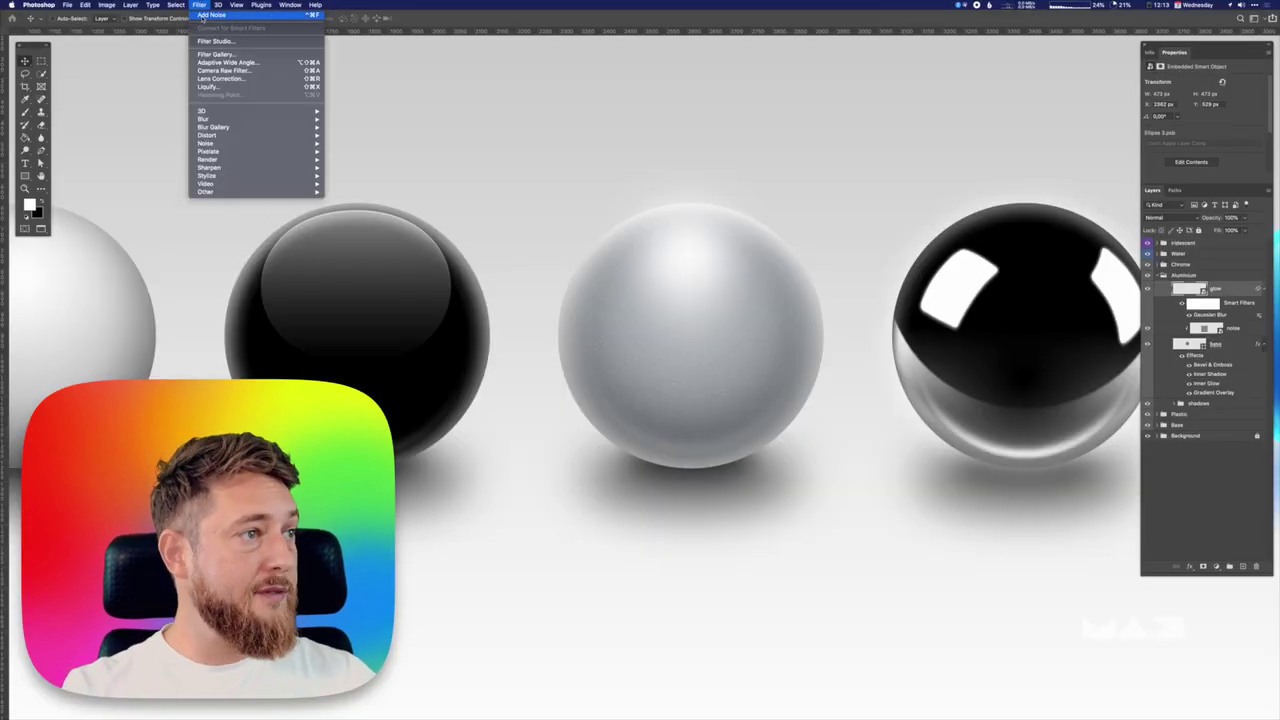
left_click(216, 41)
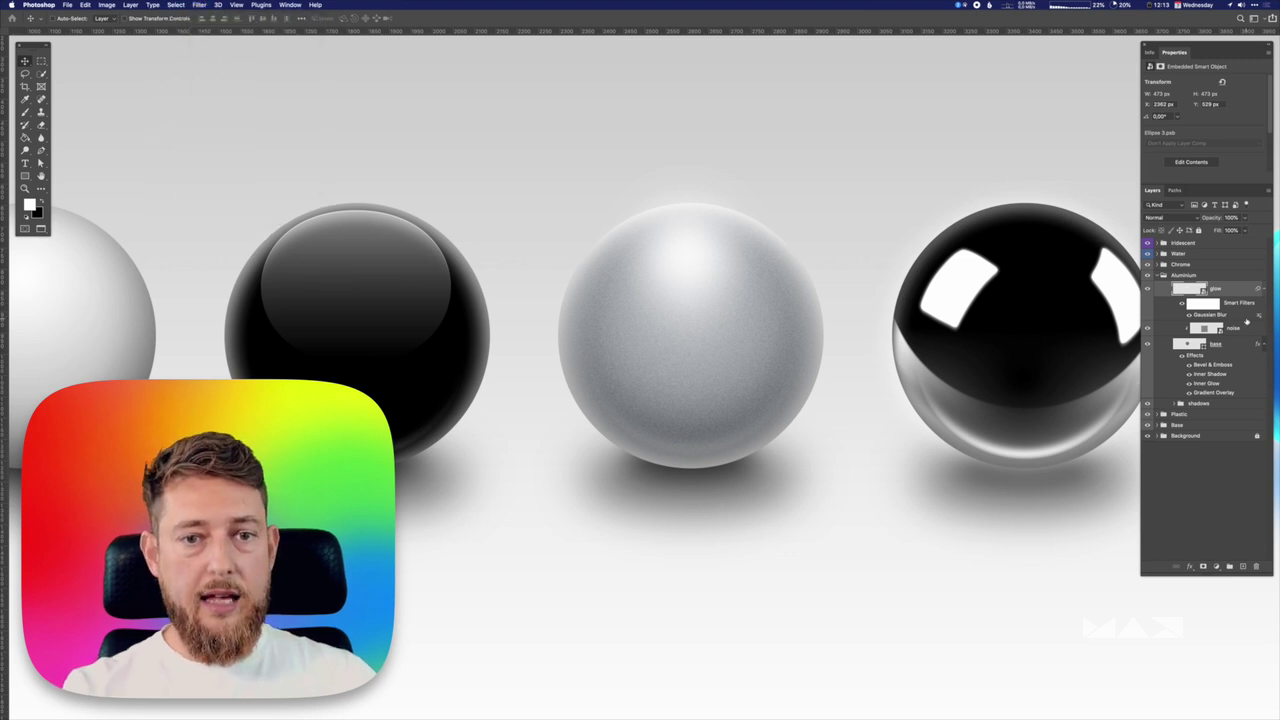
double_click(1222, 317)
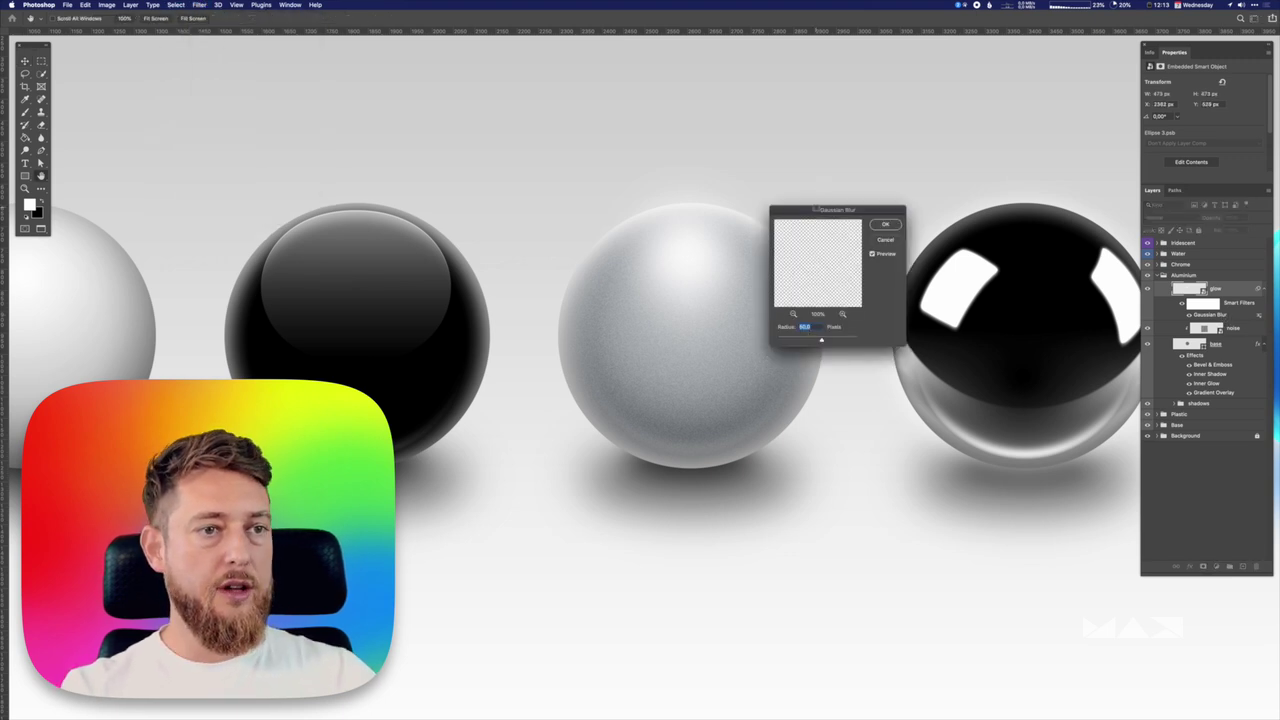
key("Return")
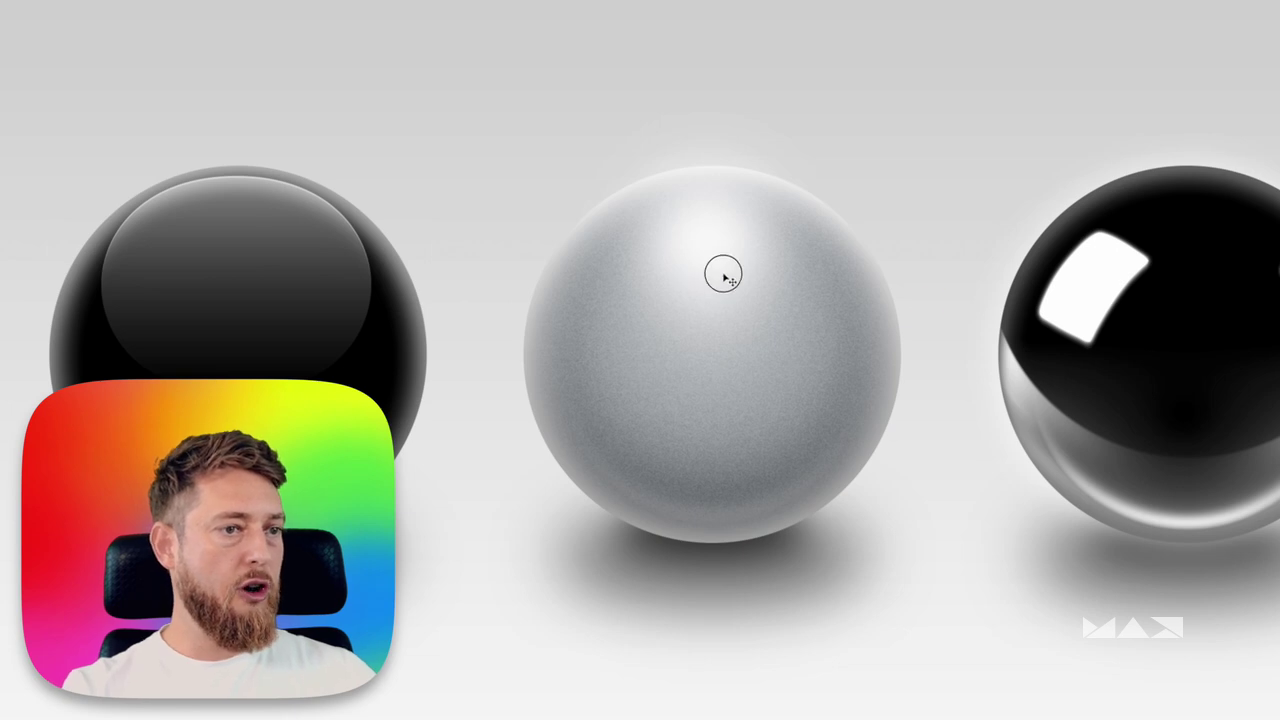
left_click_drag(779, 210, 629, 280)
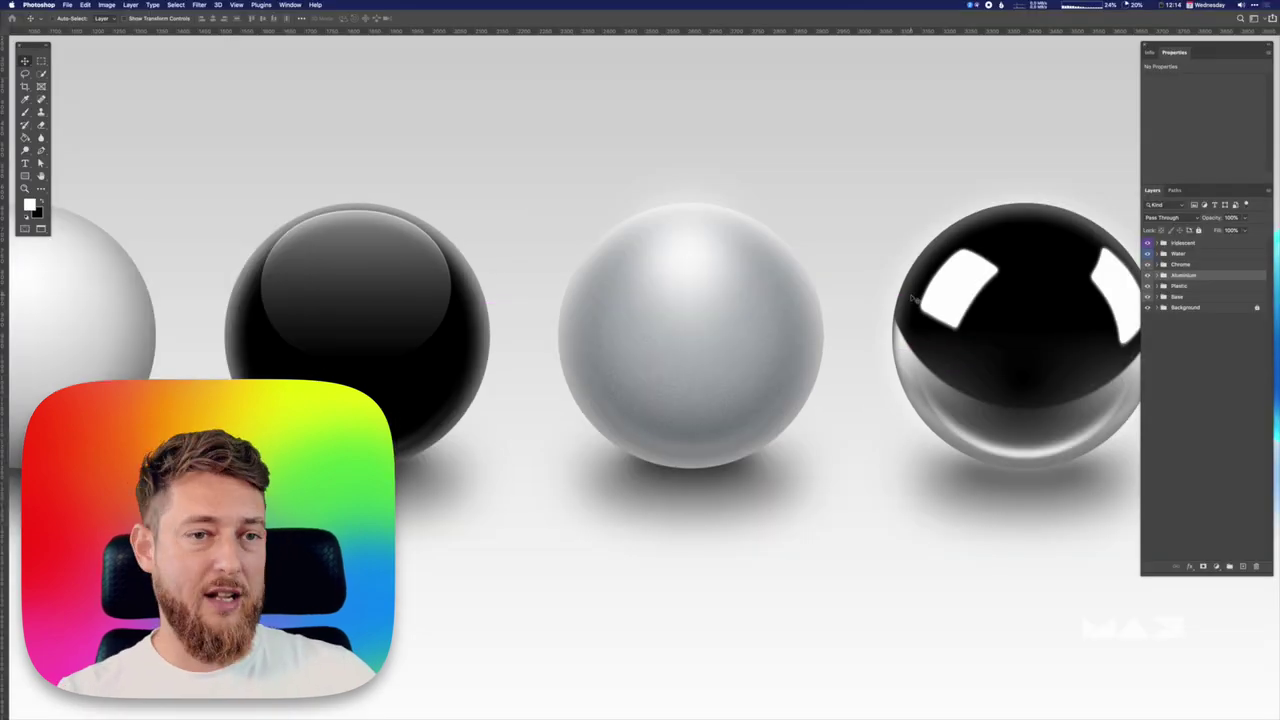
Bring the chrome sphere into view and expand the Chrome group and its reflections subgroup.
key("space")
left_click_drag(902, 248, 678, 240)
left_click(1176, 266)
key("space")
left_click_drag(946, 331, 808, 296)
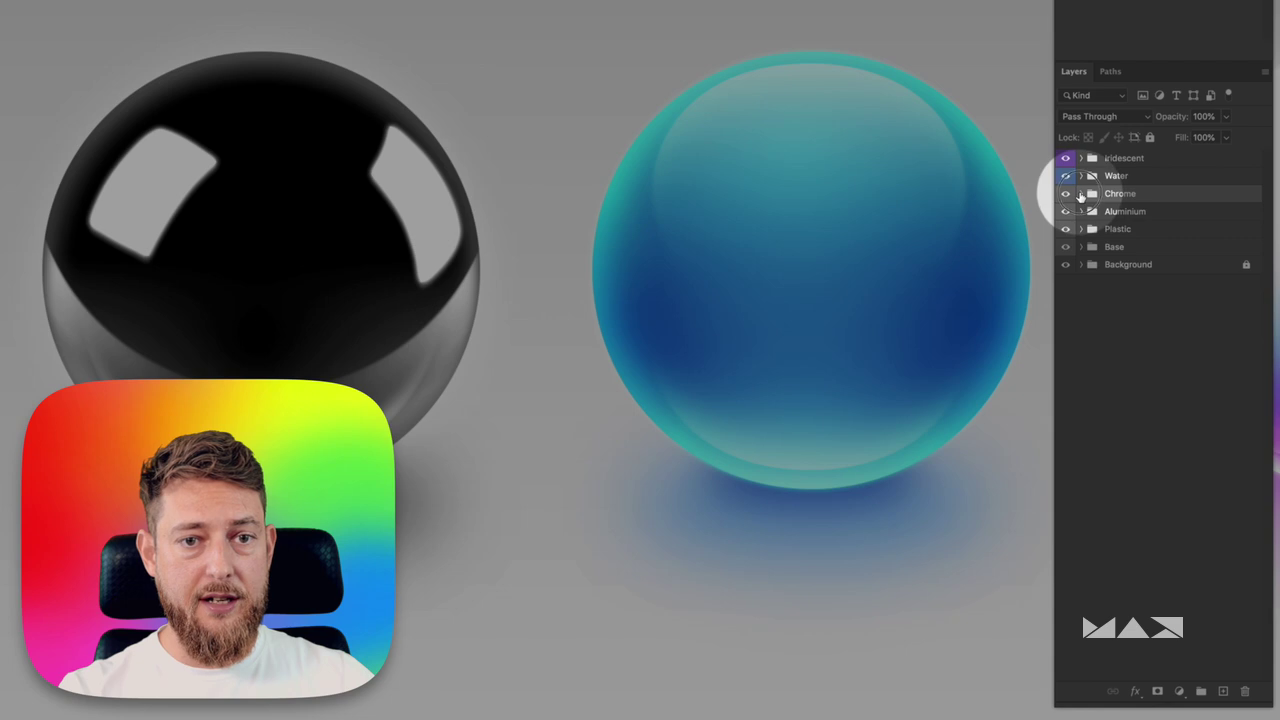
left_click(1157, 264)
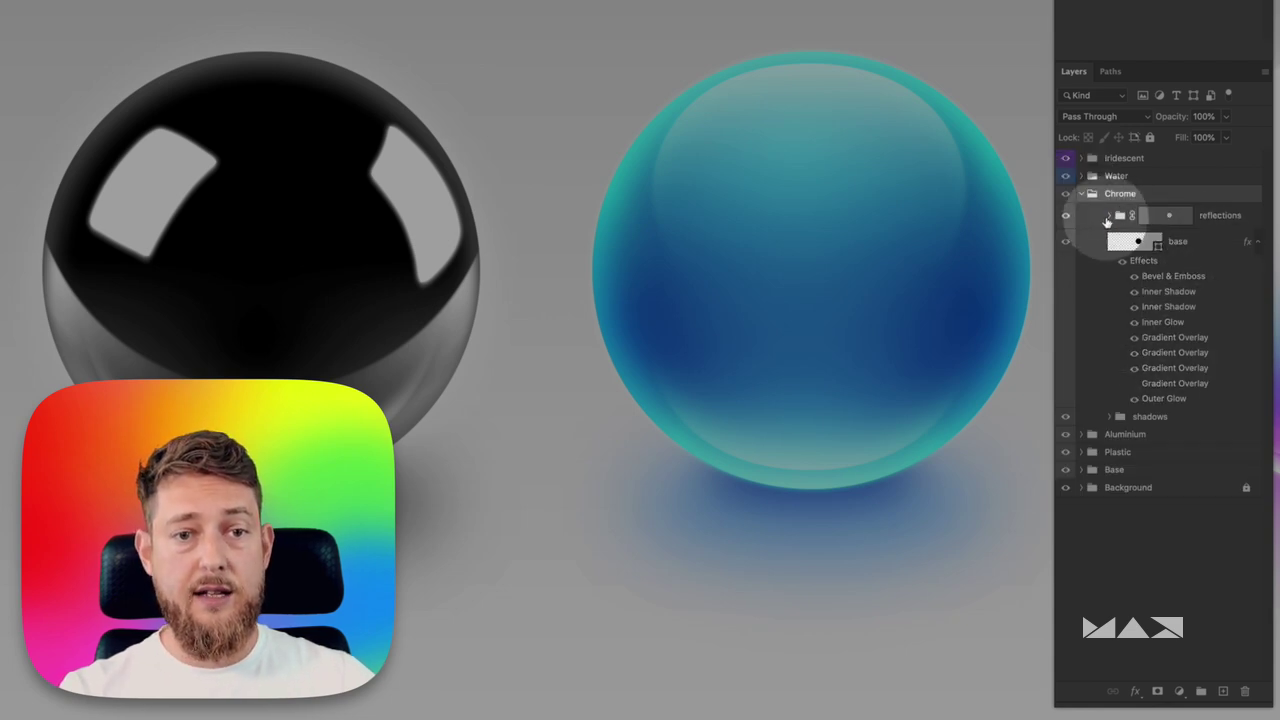
left_click(1108, 216)
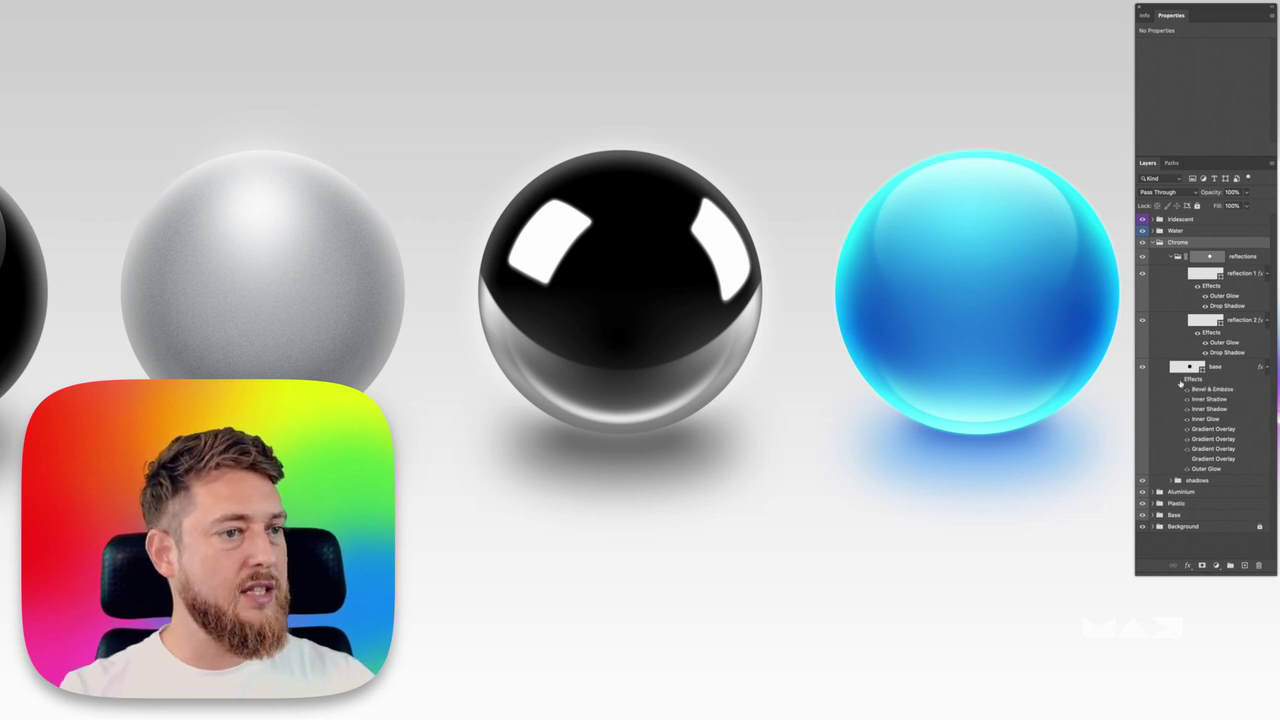
Compare the chrome sphere's base with all its layer effects switched off and on.
left_click(1181, 381)
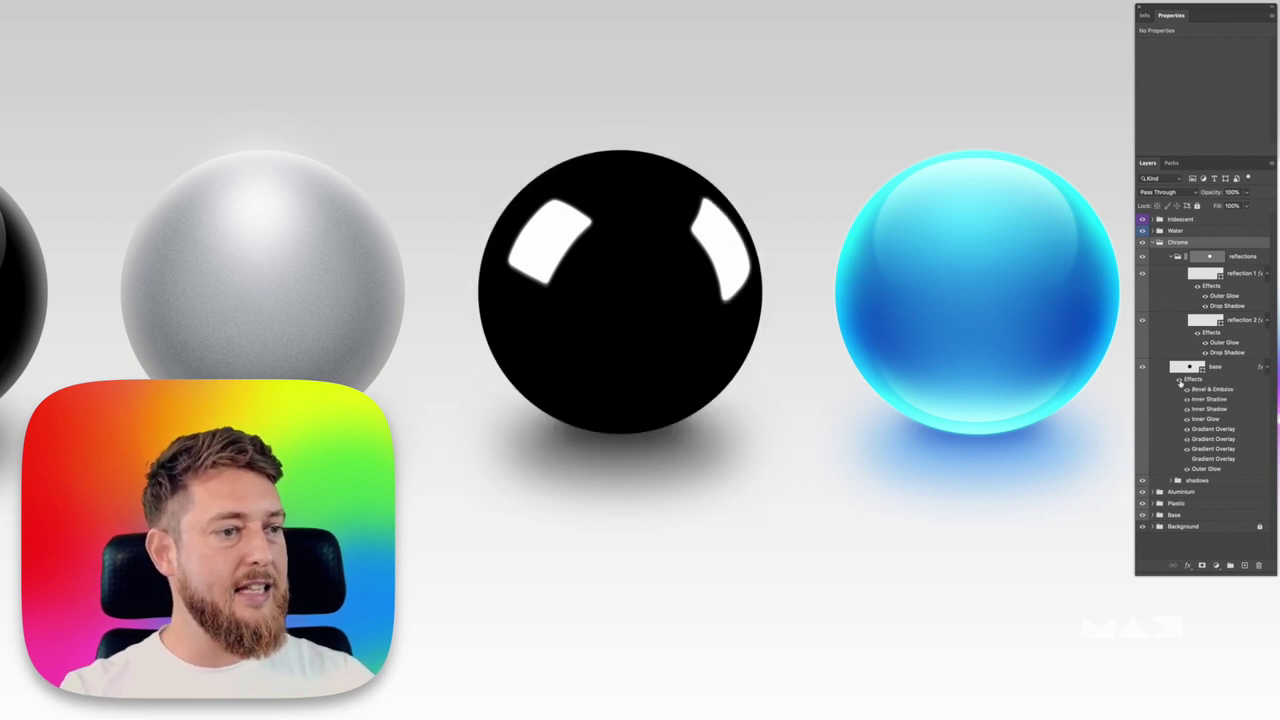
left_click(1181, 381)
left_click(1181, 381)
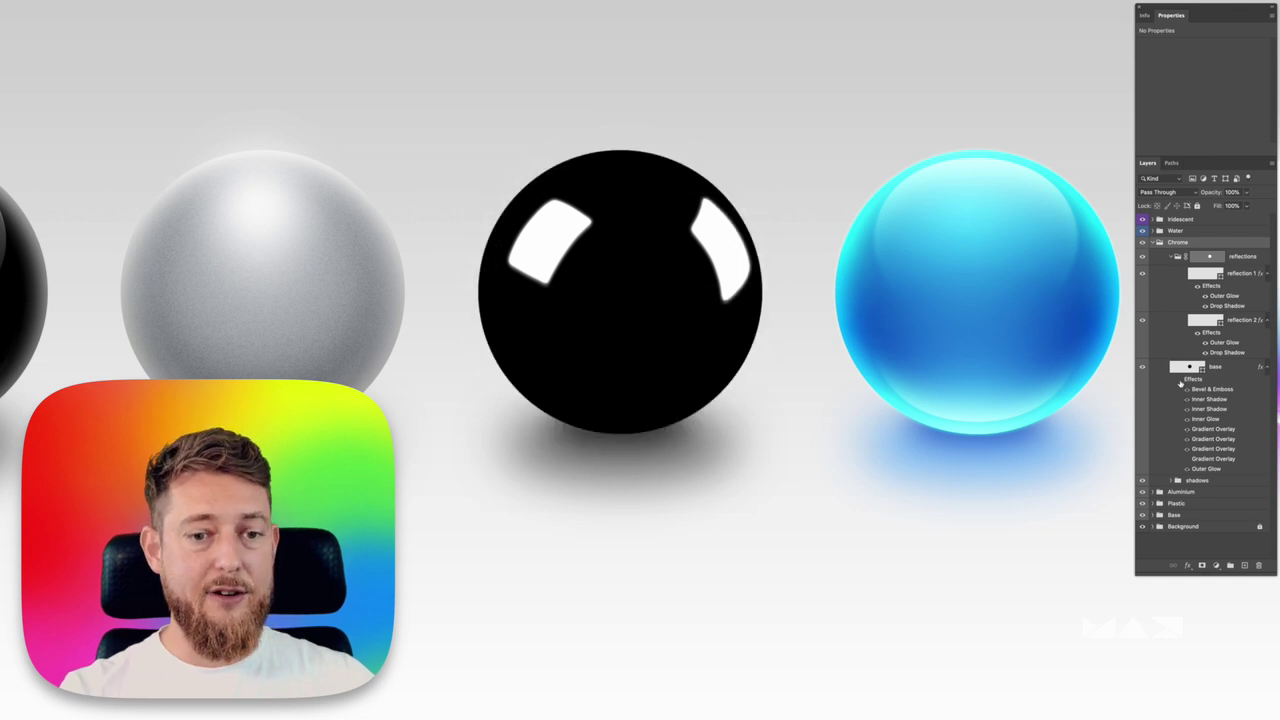
left_click(1181, 381)
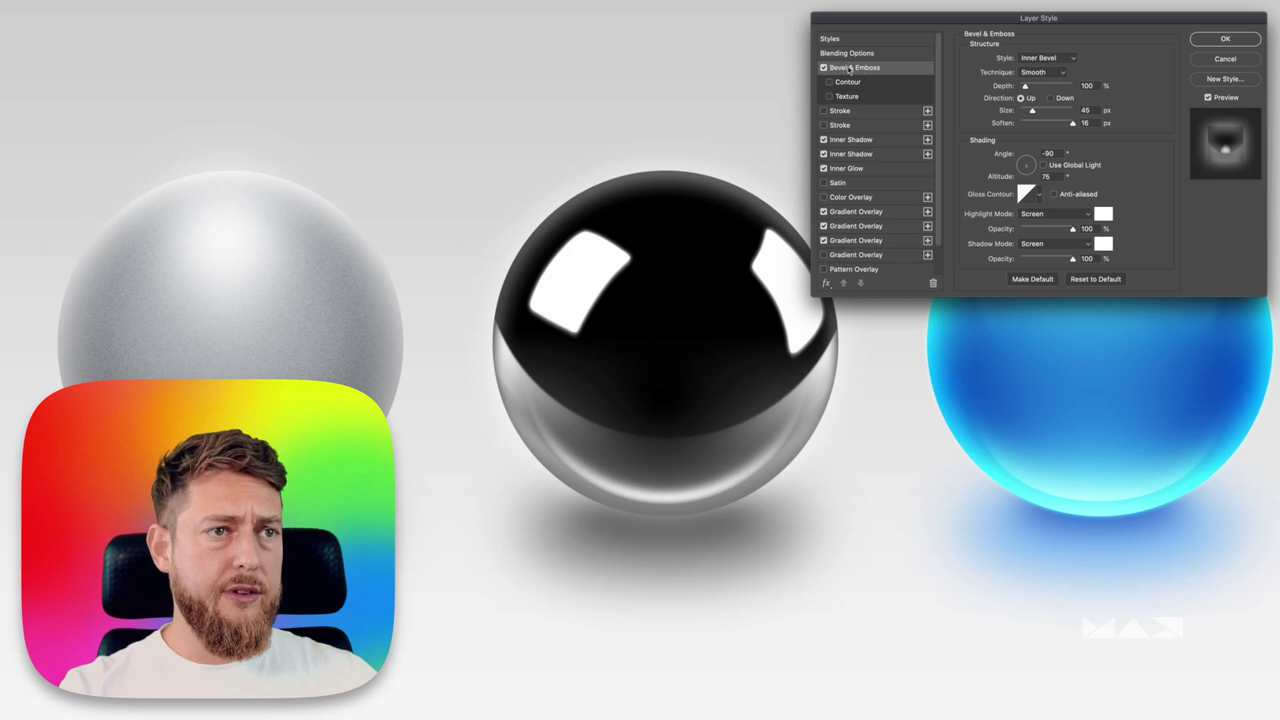
Examine what Bevel & Emboss and the first Inner Shadow add to the chrome base by switching each off and on.
left_click(824, 68)
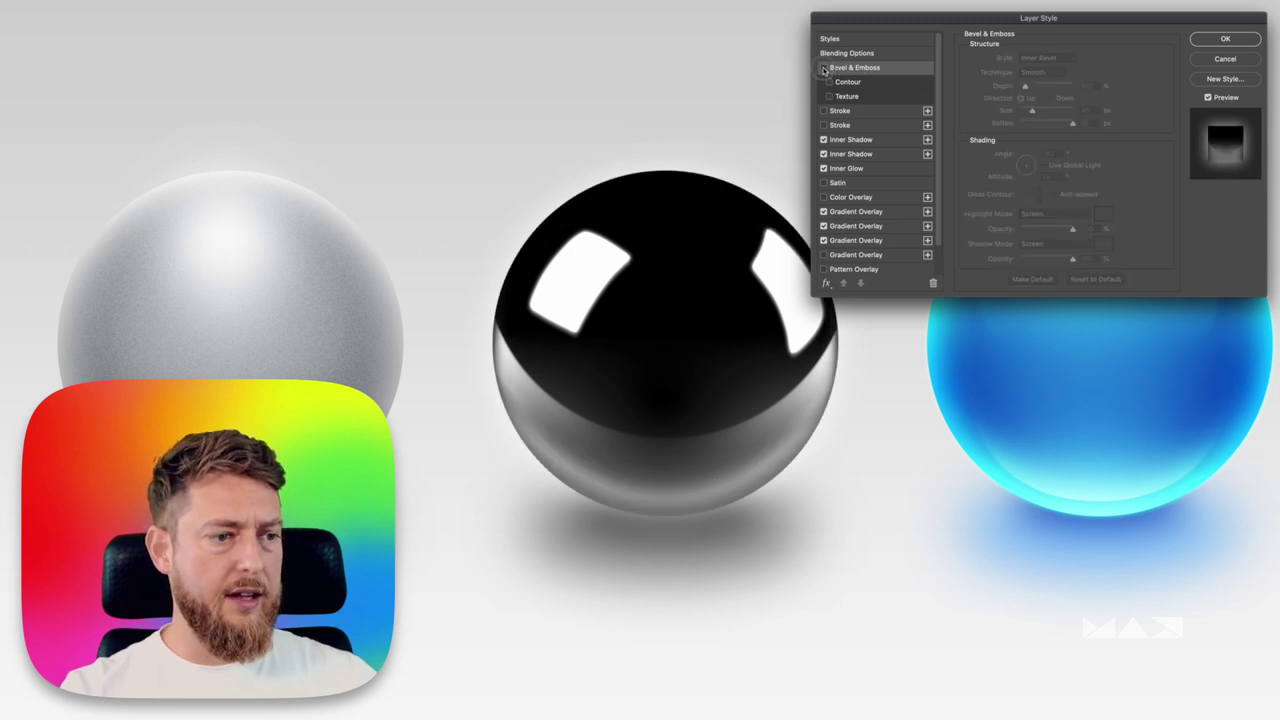
left_click(824, 68)
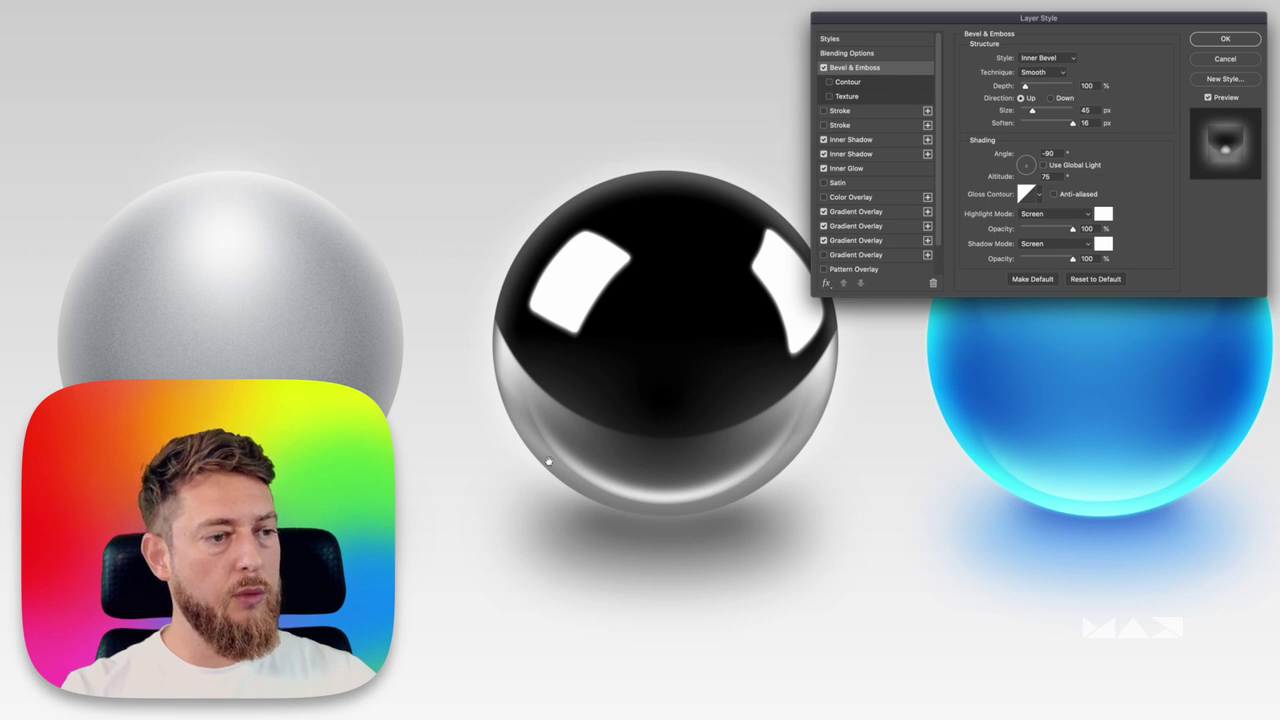
left_click(887, 138)
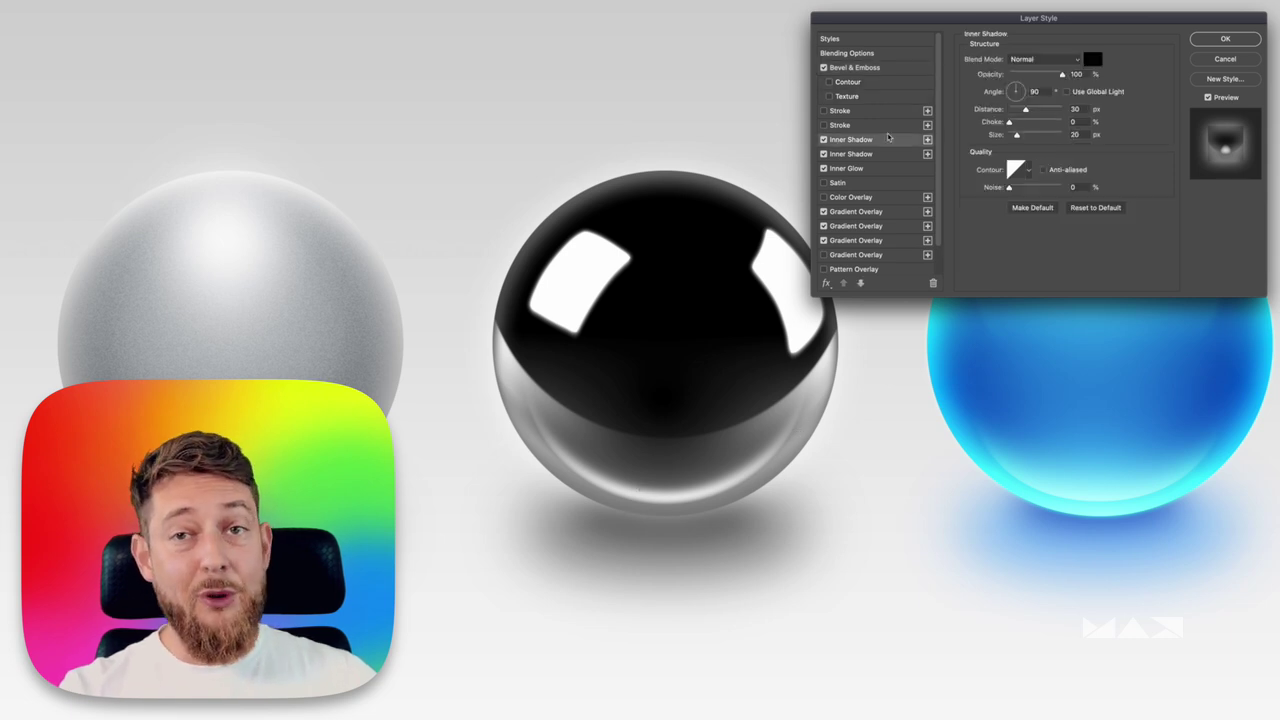
left_click(823, 140)
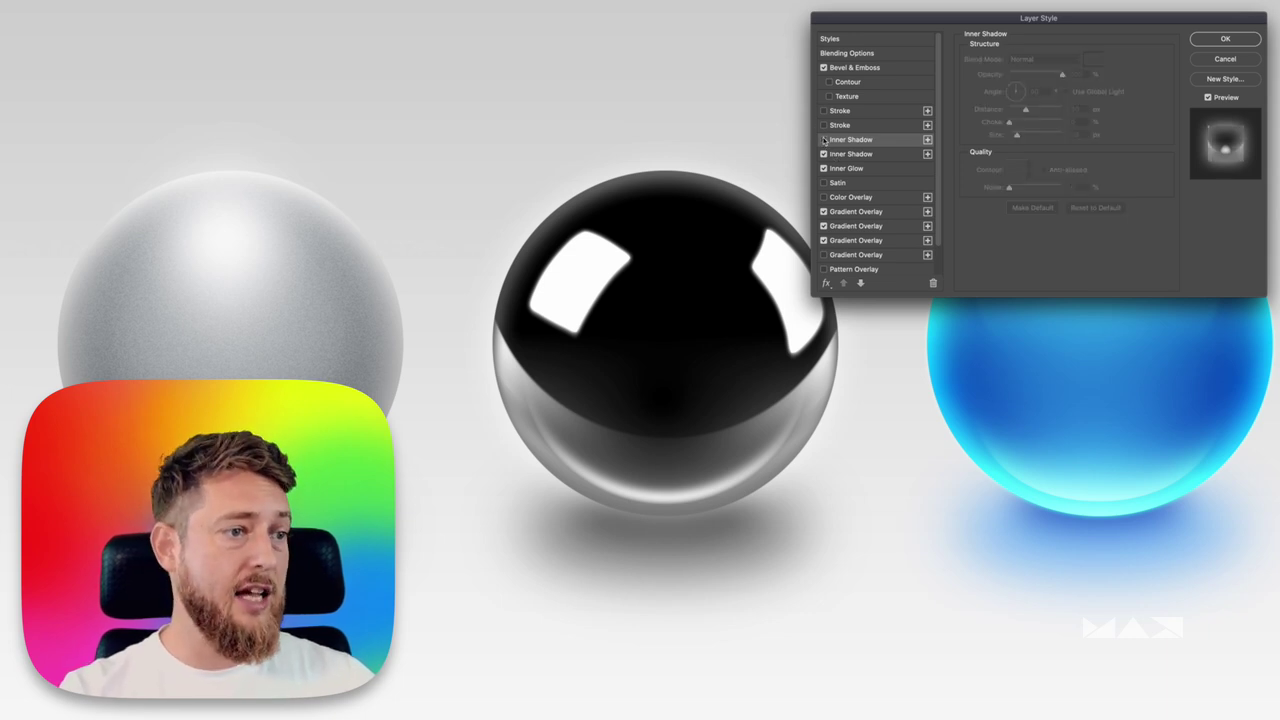
left_click(823, 140)
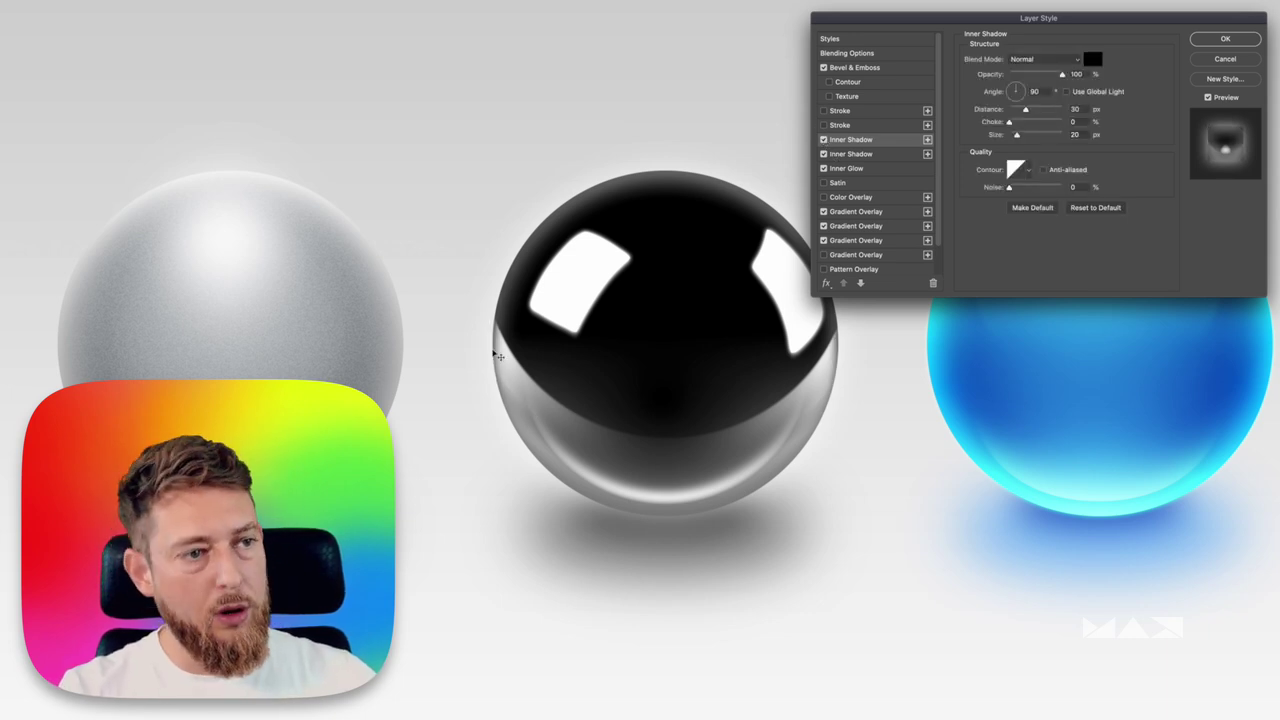
Examine the chrome base's Inner Glow and three active Gradient Overlays, switching the 130% radial overlay off and on and opening its gradient.
left_click(855, 168)
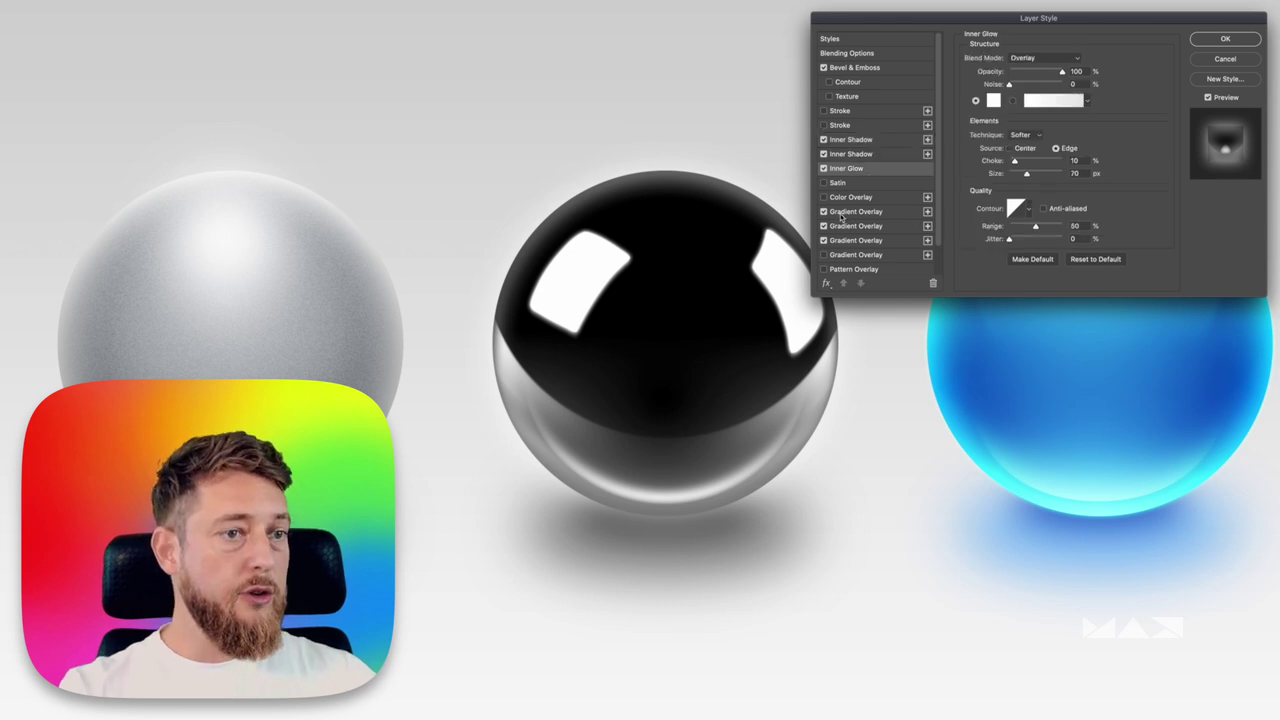
left_click(852, 212)
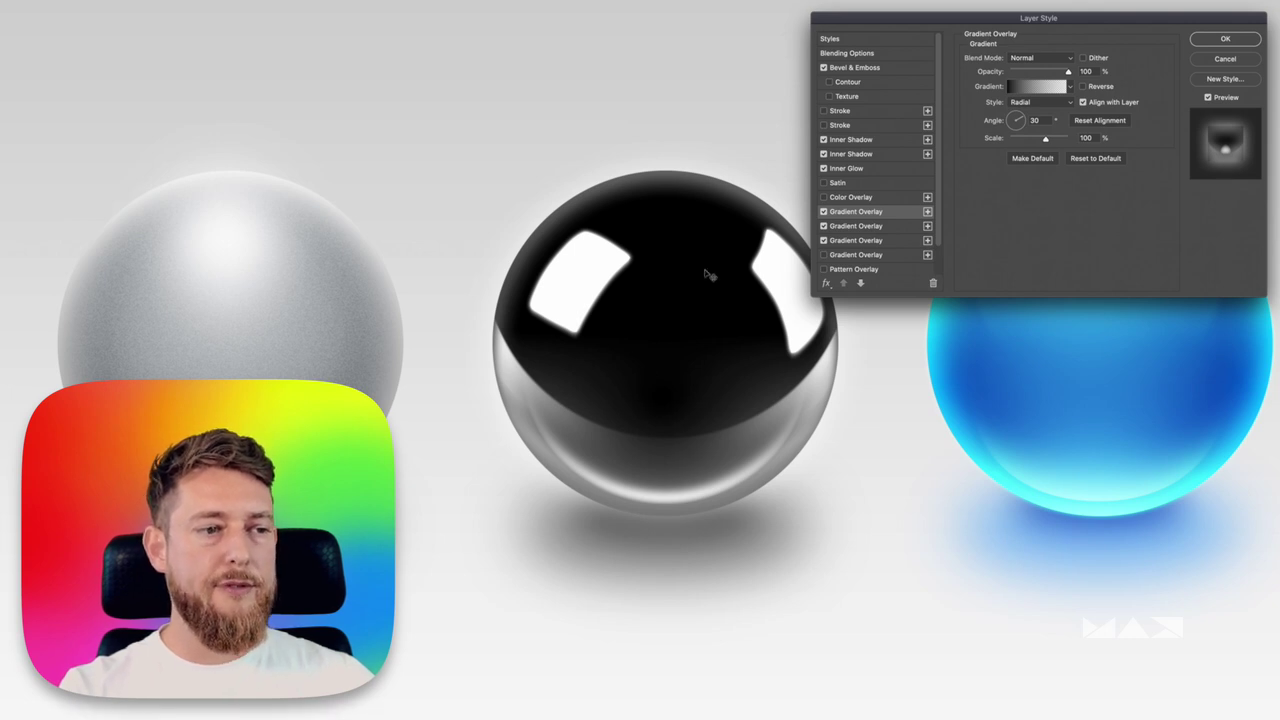
left_click(836, 226)
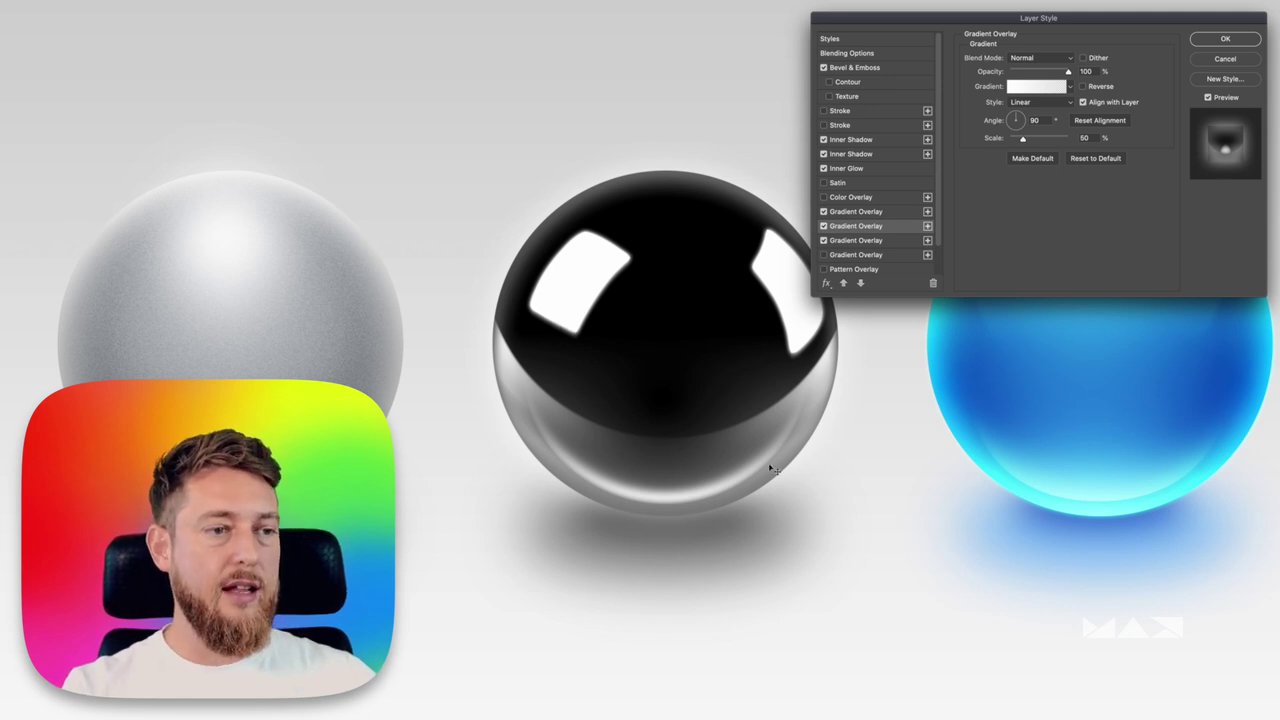
left_click(850, 240)
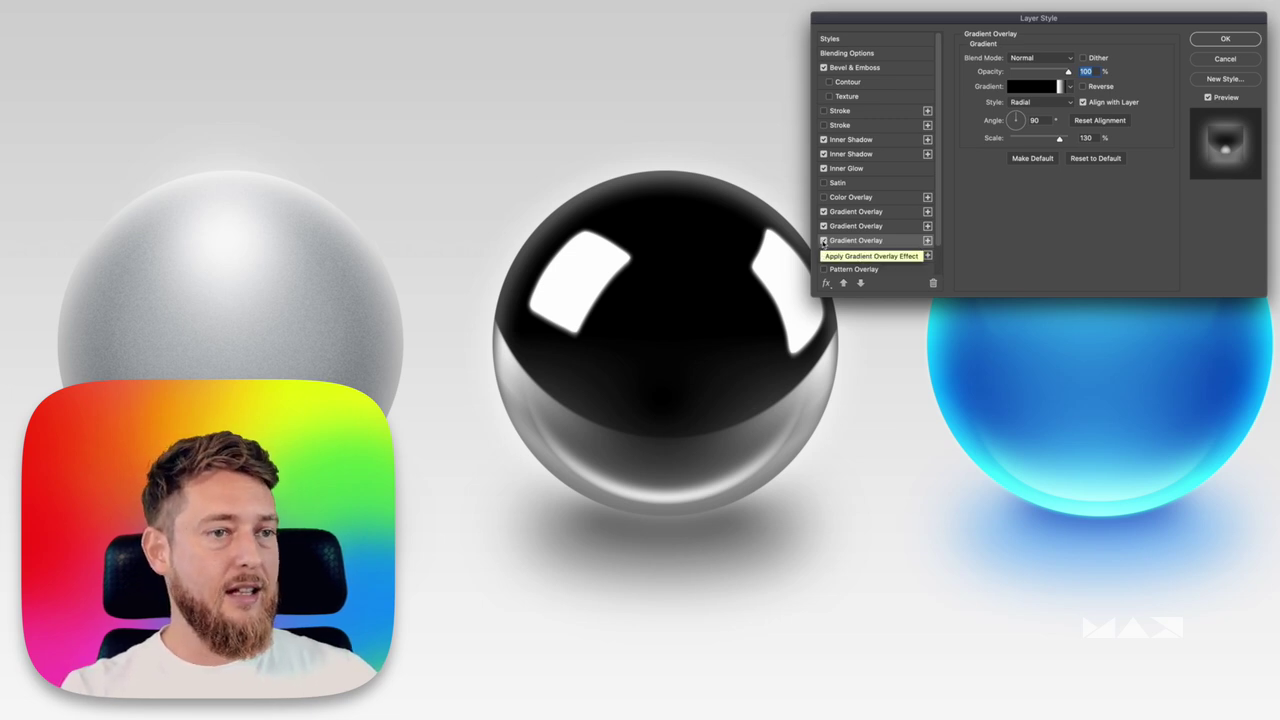
left_click(823, 241)
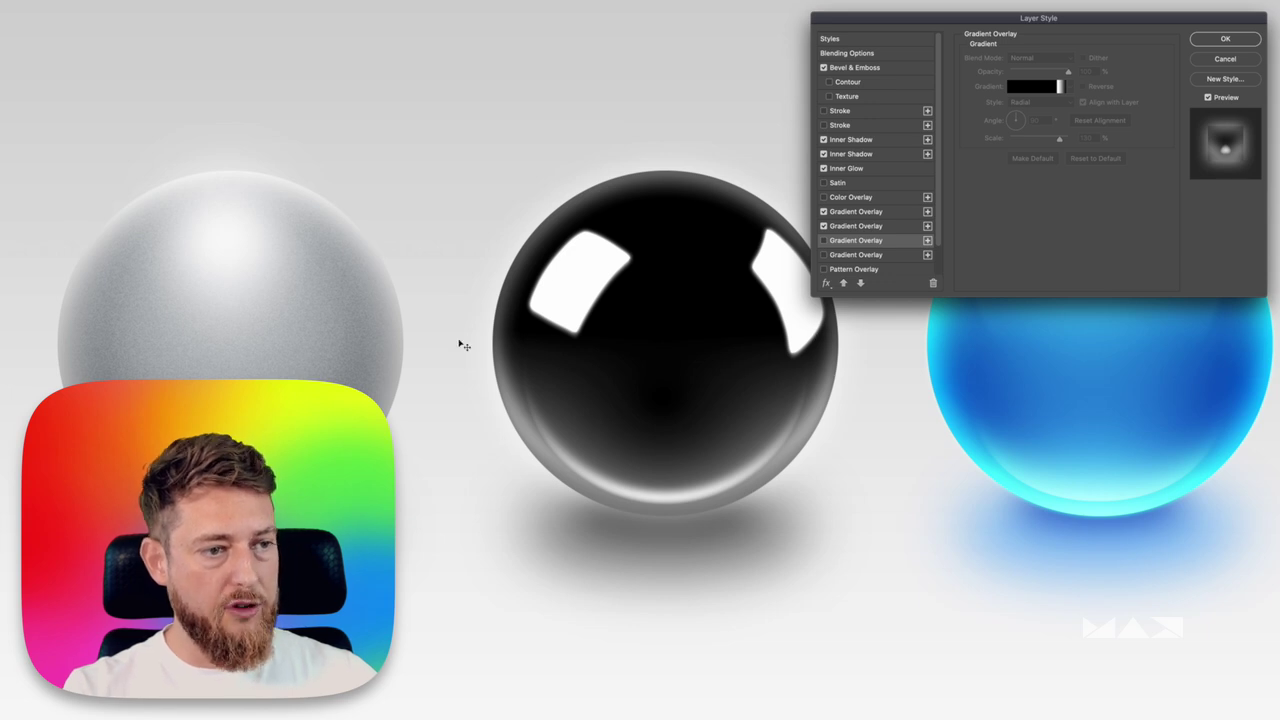
key("ctrl+z")
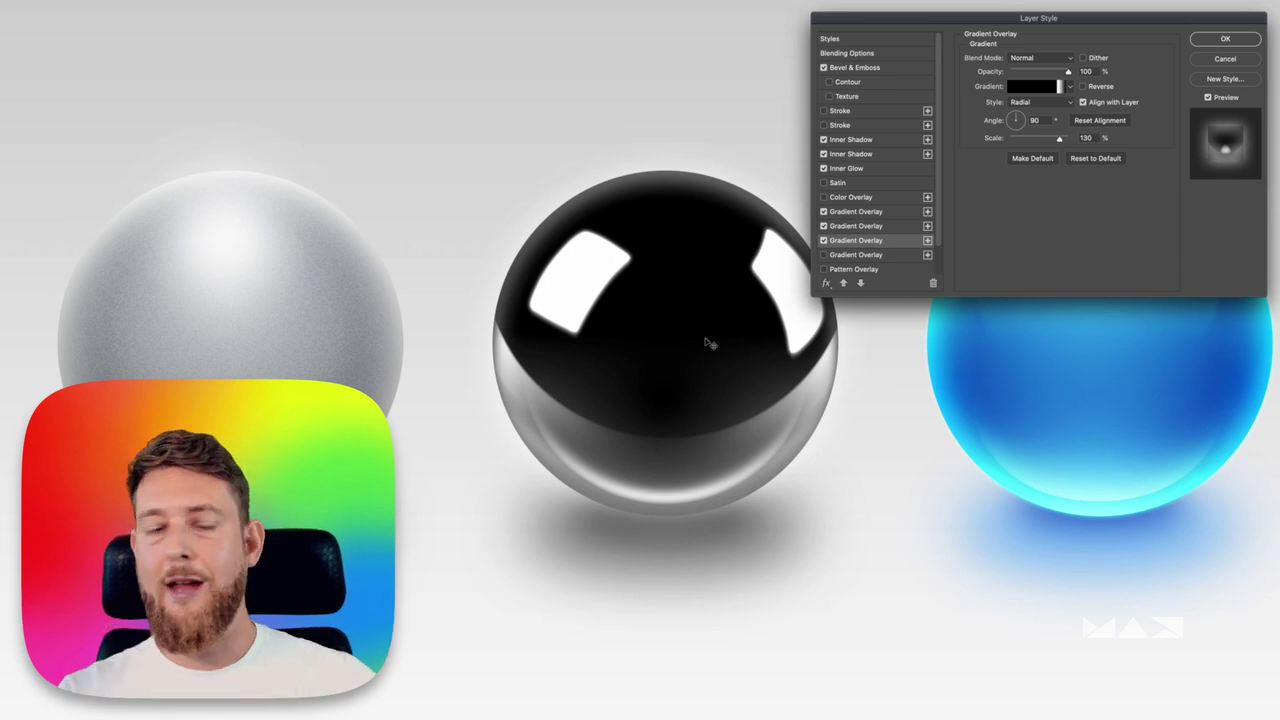
left_click(1048, 88)
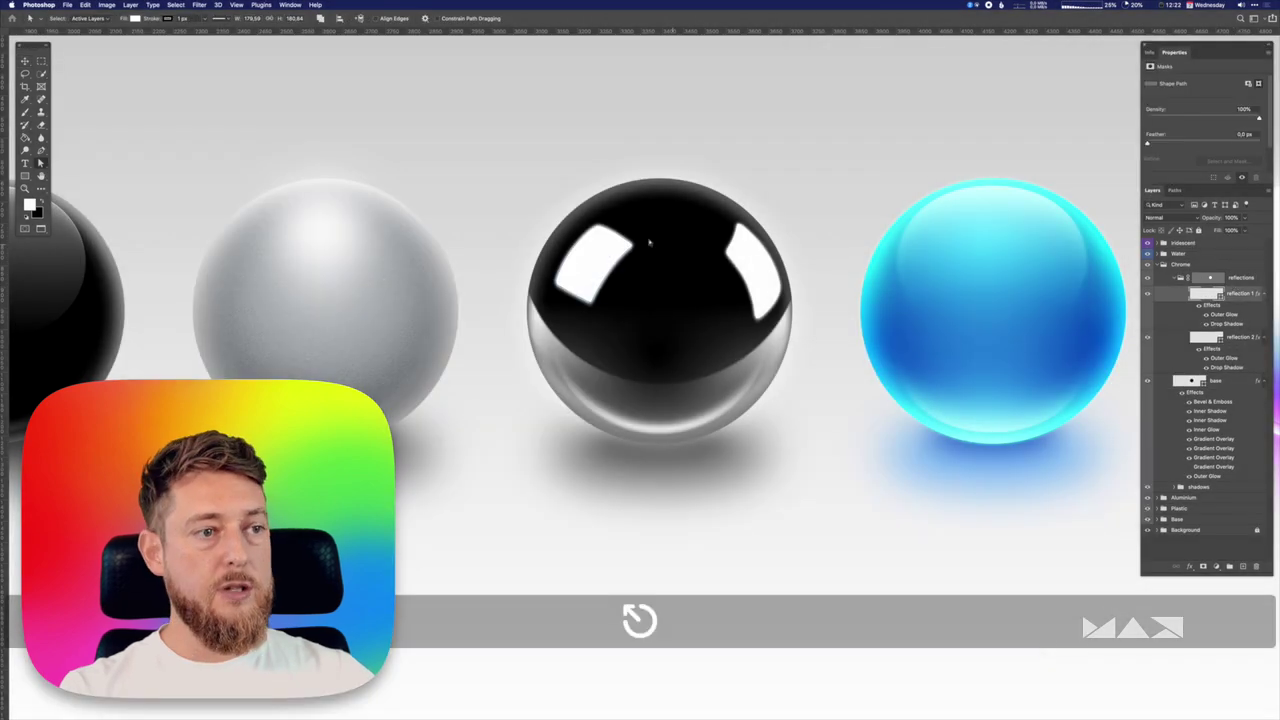
Examine the reflection 1 shape on the chrome sphere and its Outer Glow by switching the glow off and on.
left_click(600, 270)
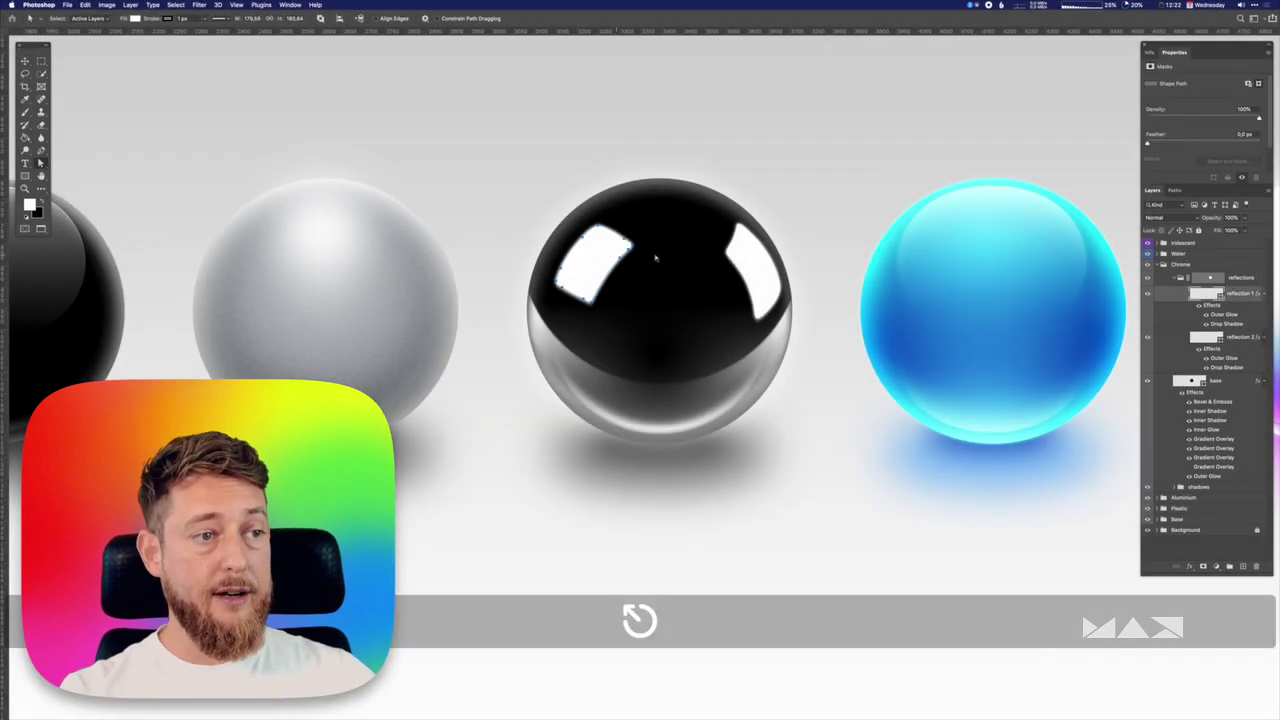
double_click(1224, 316)
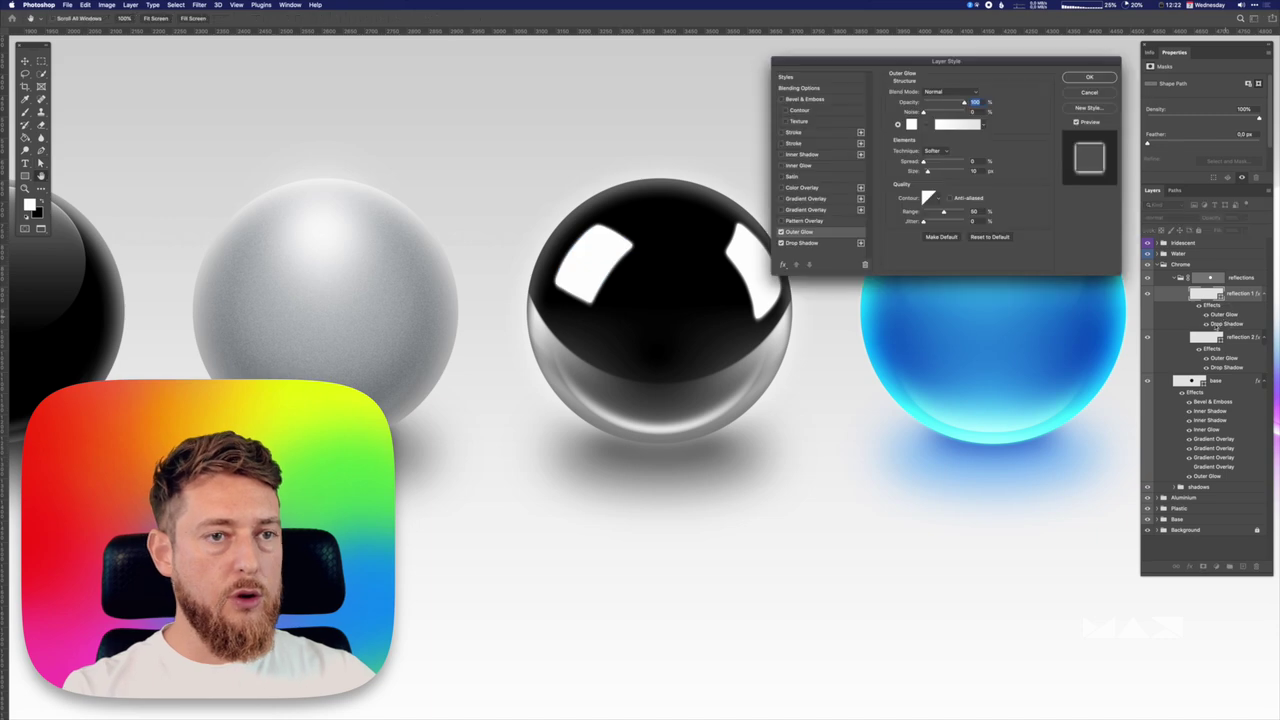
left_click(782, 232)
left_click(782, 232)
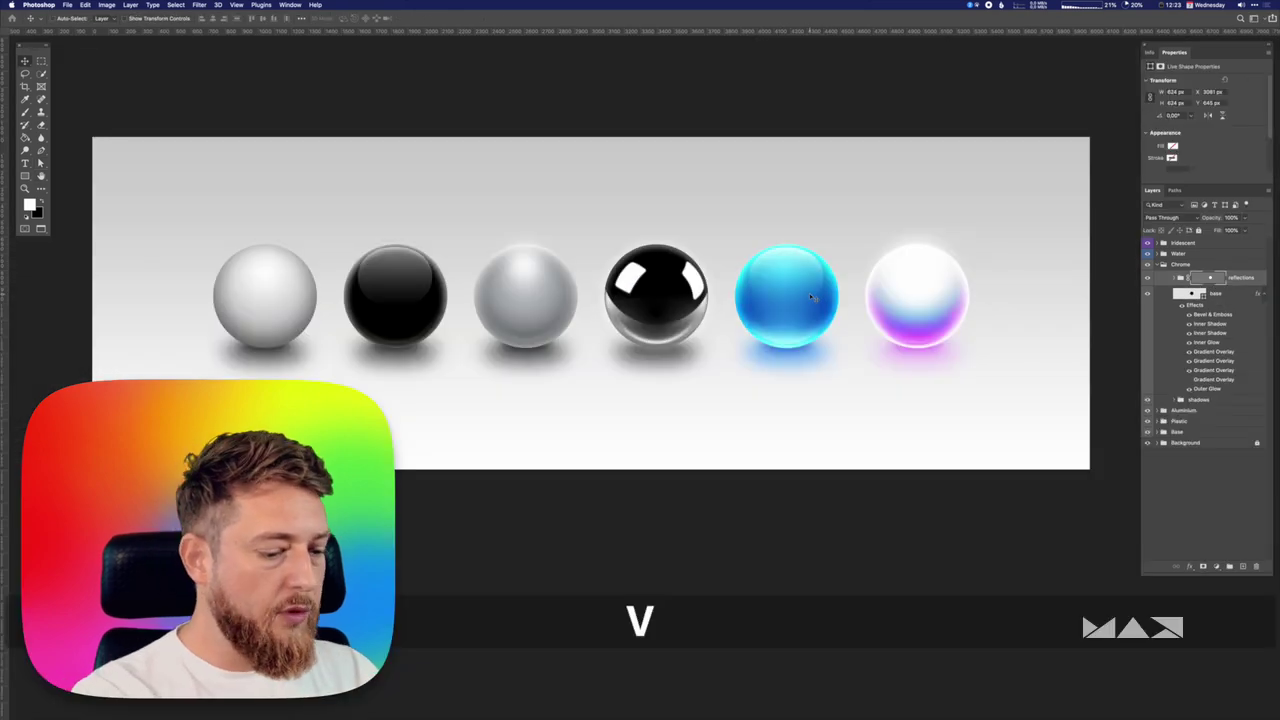
Bring the blue water sphere into close view and collapse the Chrome group.
key("super+plus")
key("super+plus")
key("super+plus")
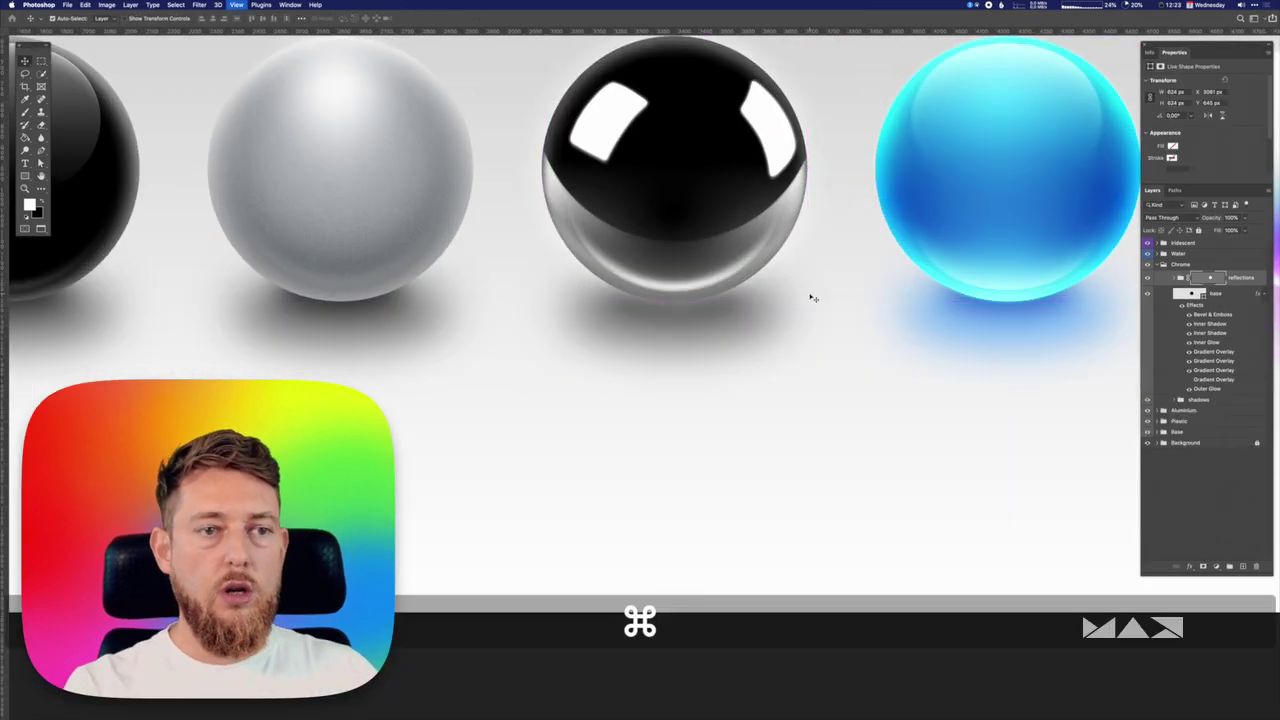
key("space")
left_click_drag(848, 300, 706, 378)
left_click(1170, 266)
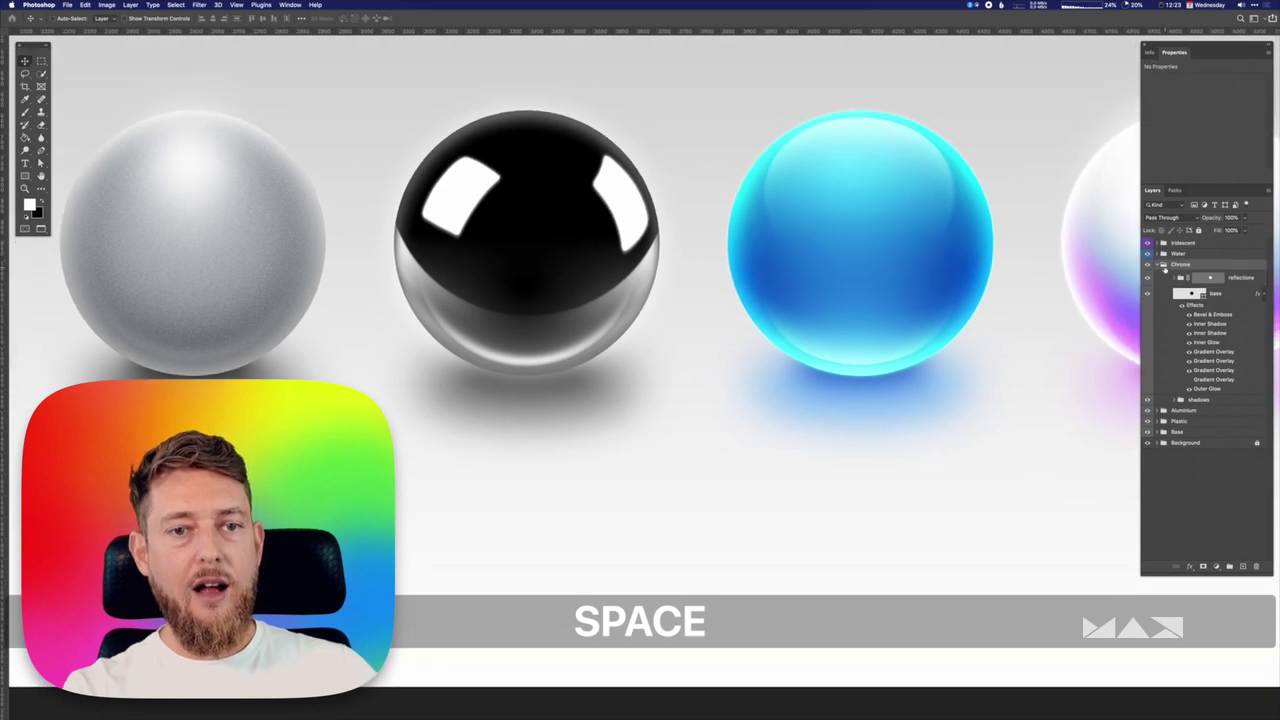
Collapse the Chrome group, expand the Water group and select its base layer.
left_click(1158, 265)
left_click(1159, 256)
left_click_drag(940, 230, 766, 290)
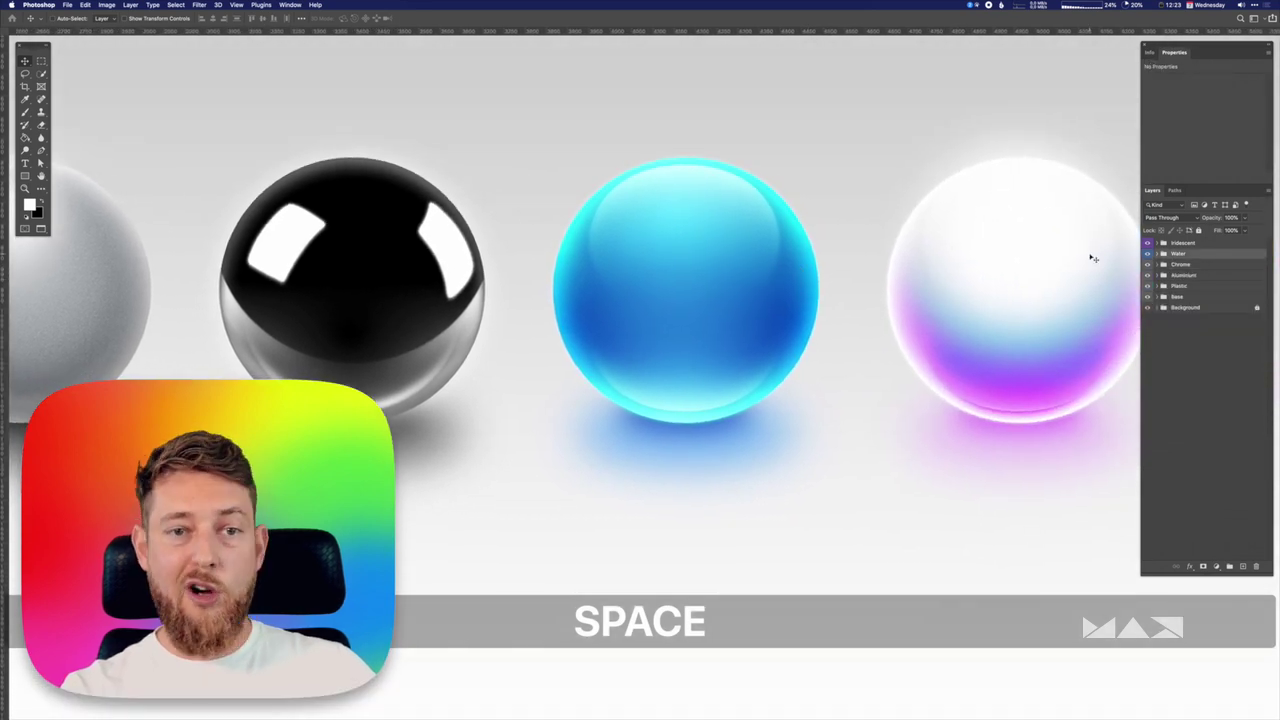
left_click(1157, 255)
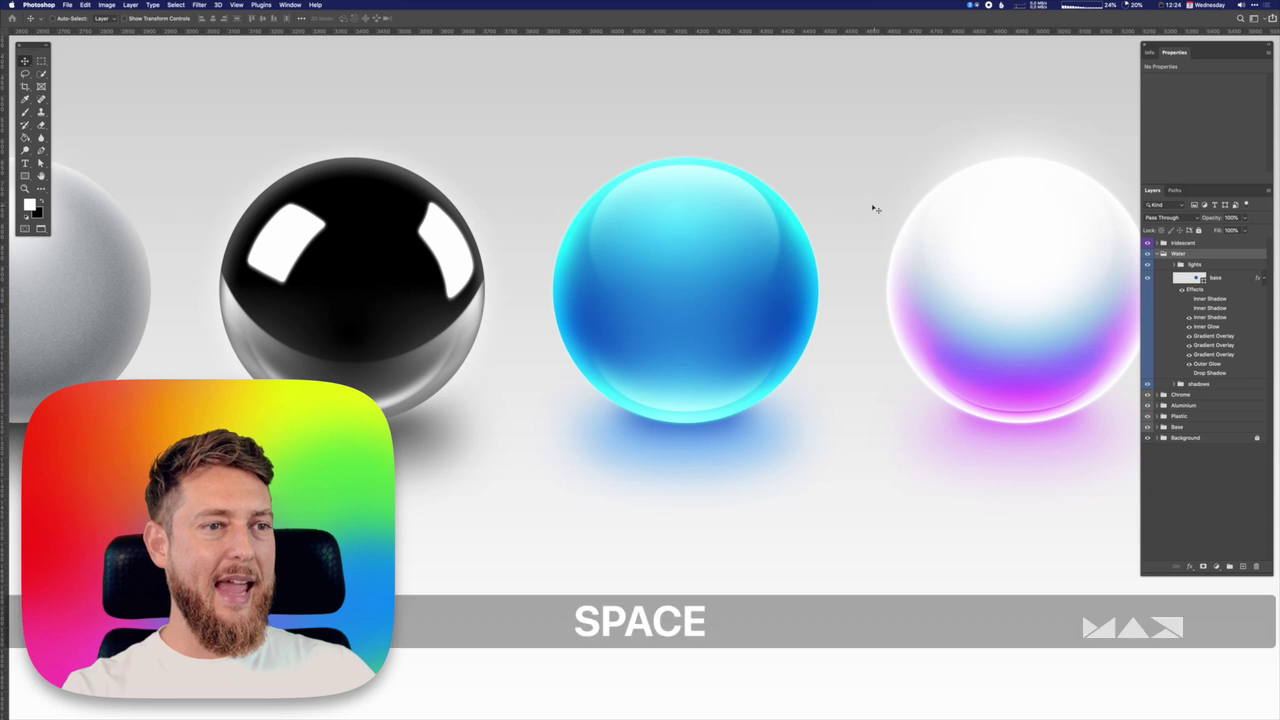
key("space")
left_click_drag(874, 192, 894, 227)
right_click(835, 336, "alt")
key("v")
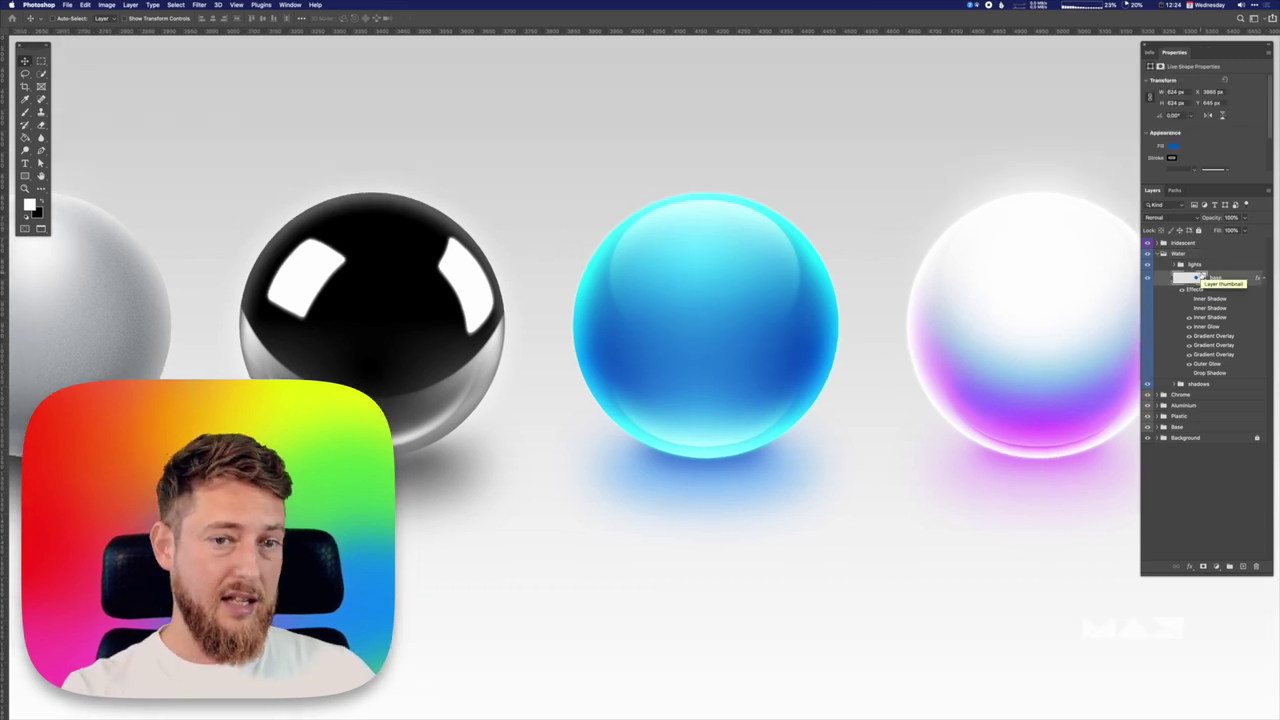
Examine the water base's Inner Shadow and Outer Glow settings and the blue Color Overlay on its shadow.
double_click(1193, 290)
left_click(824, 197)
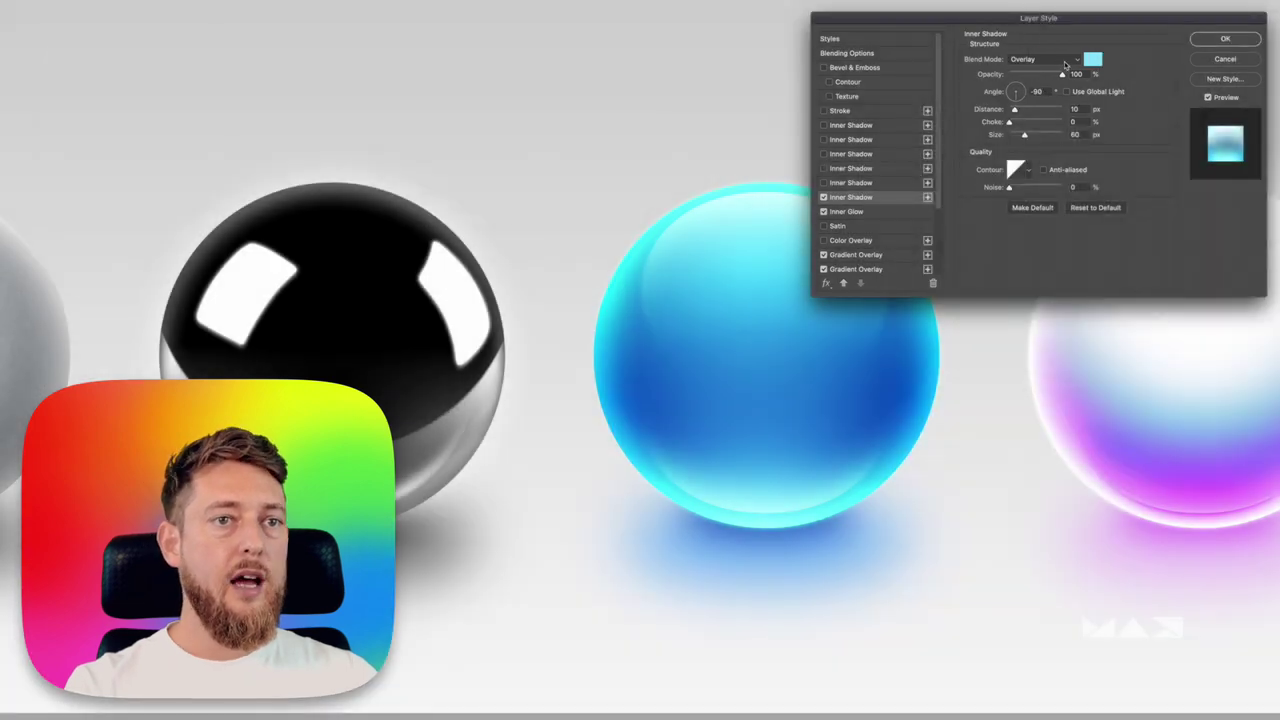
left_click(1225, 38)
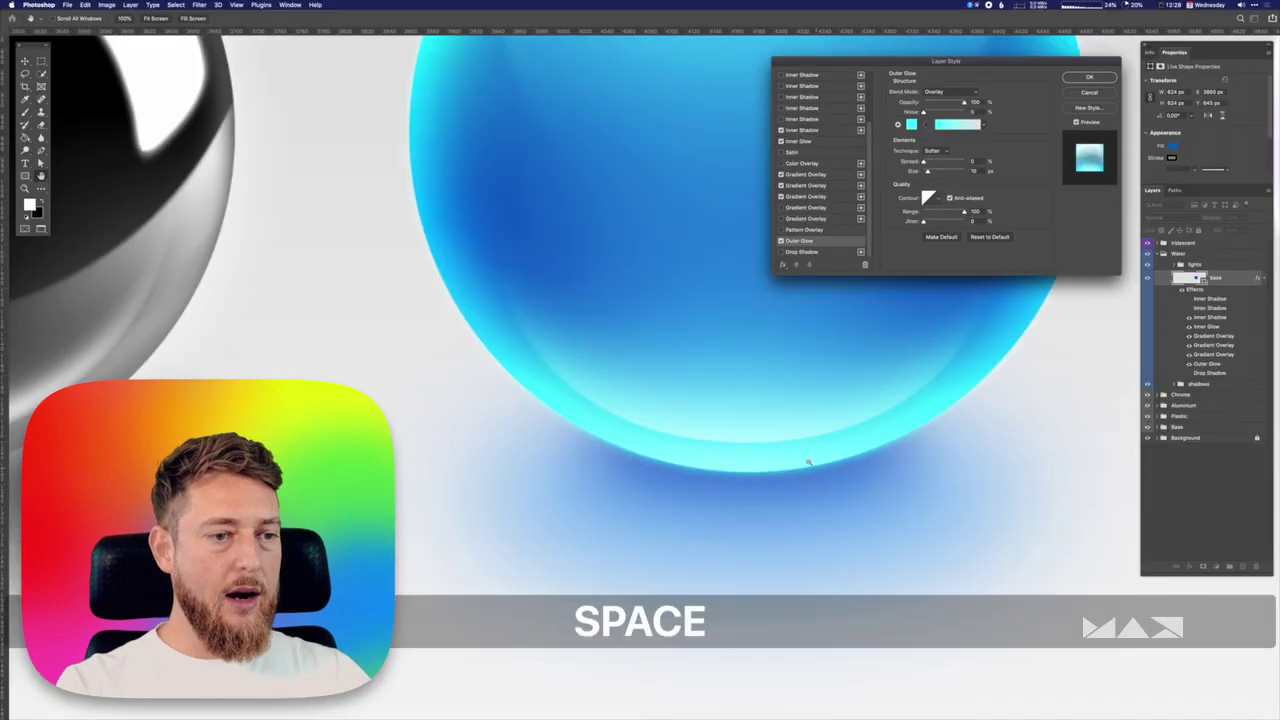
scroll(769, 469, "up", 3)
scroll(769, 469, "up", 2)
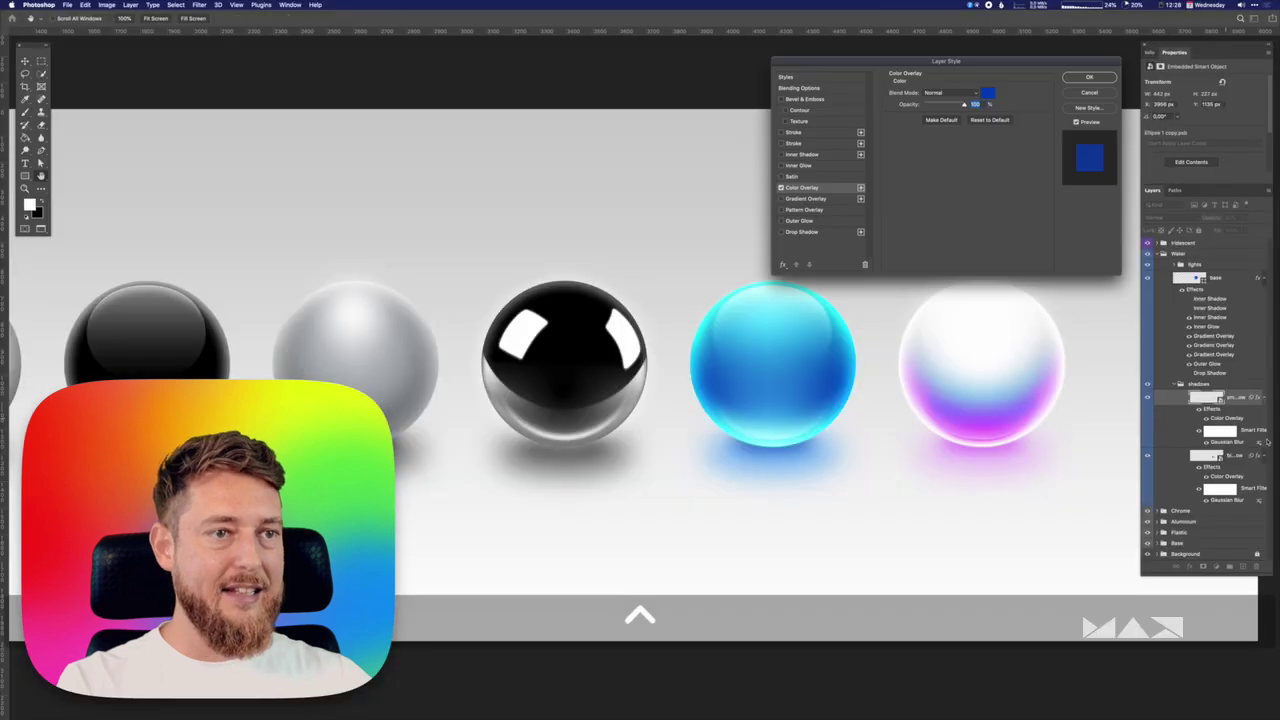
left_click(987, 92)
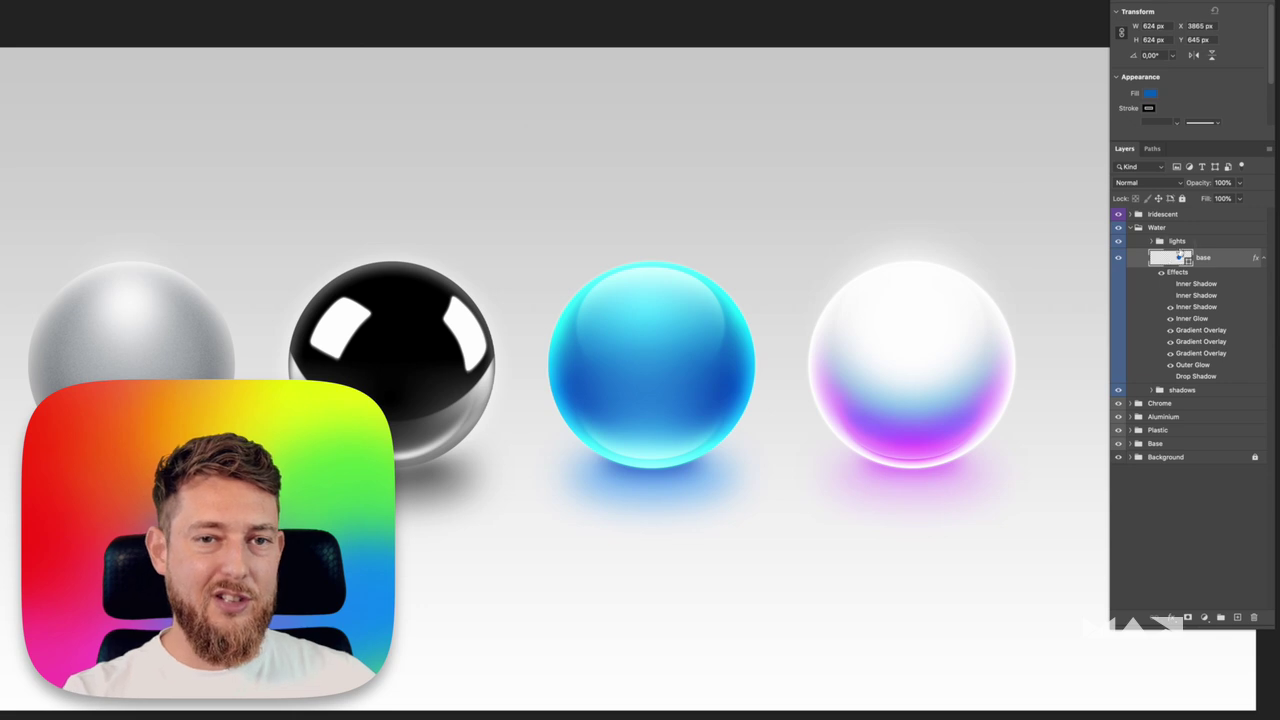
Check the Outer Glow of the top light shape in the Water lights group and delete that shape's layer mask.
left_click(1155, 243)
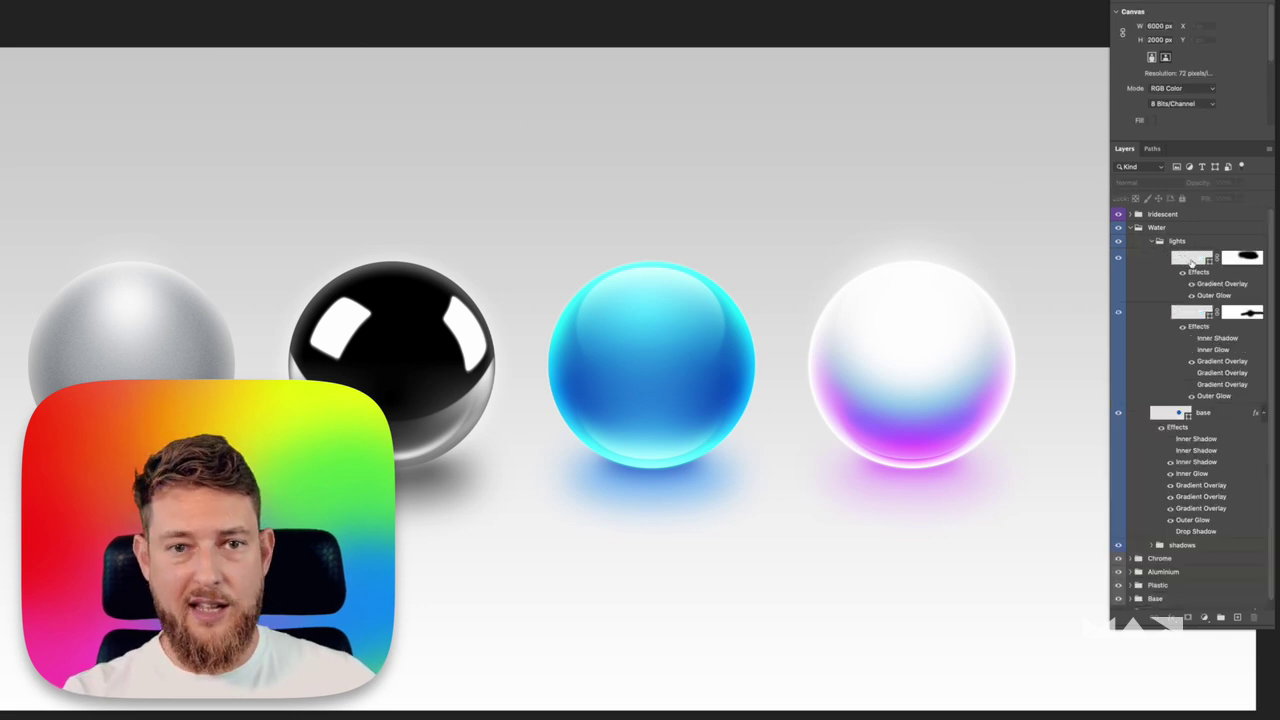
double_click(687, 364)
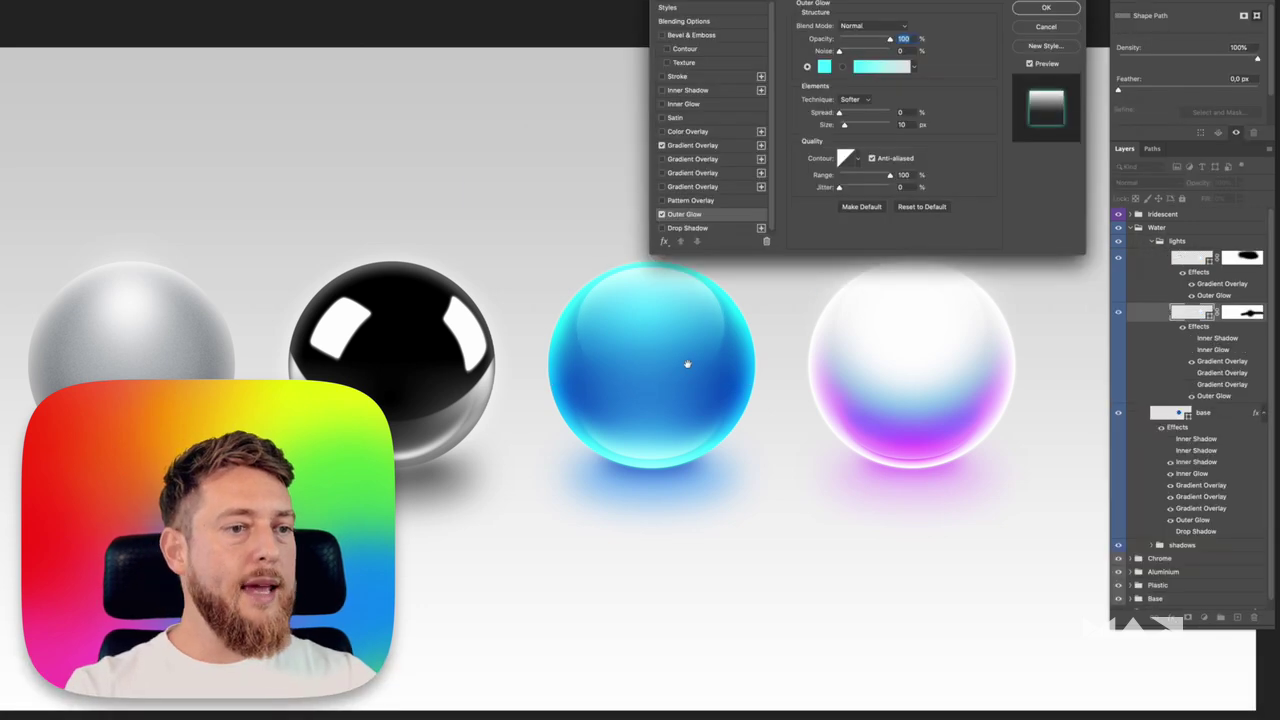
key("Return")
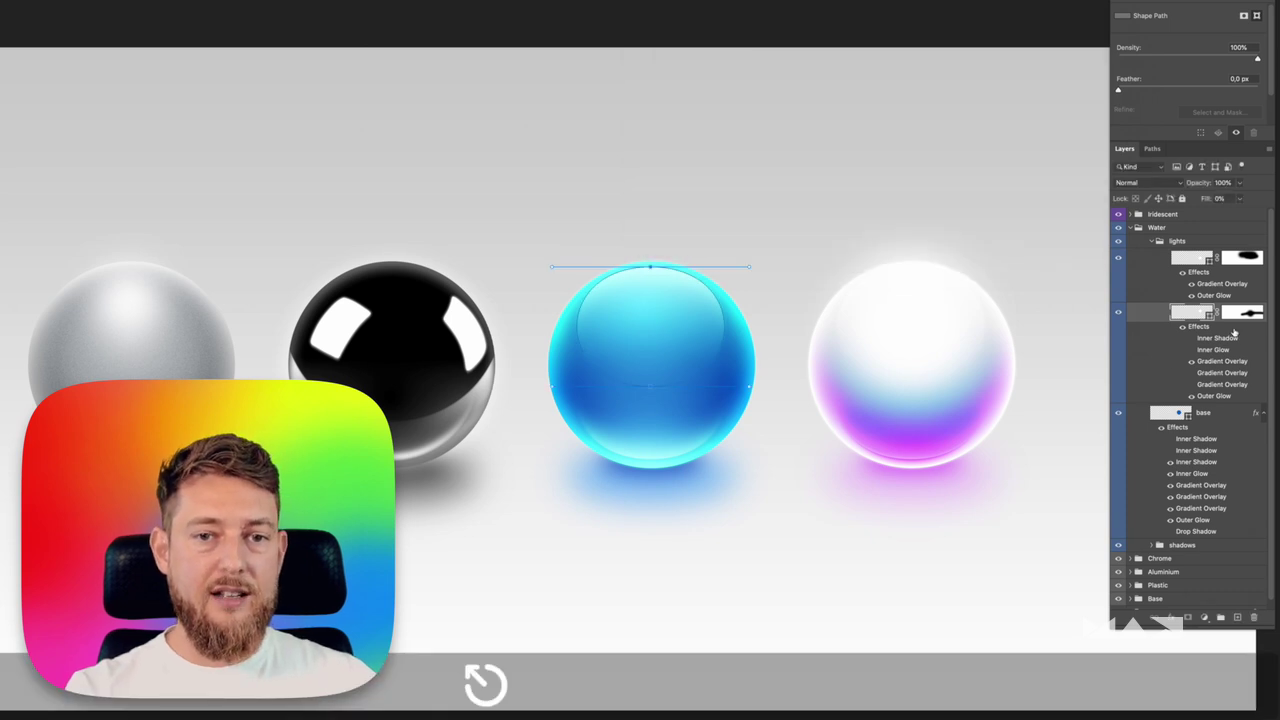
right_click(1234, 313)
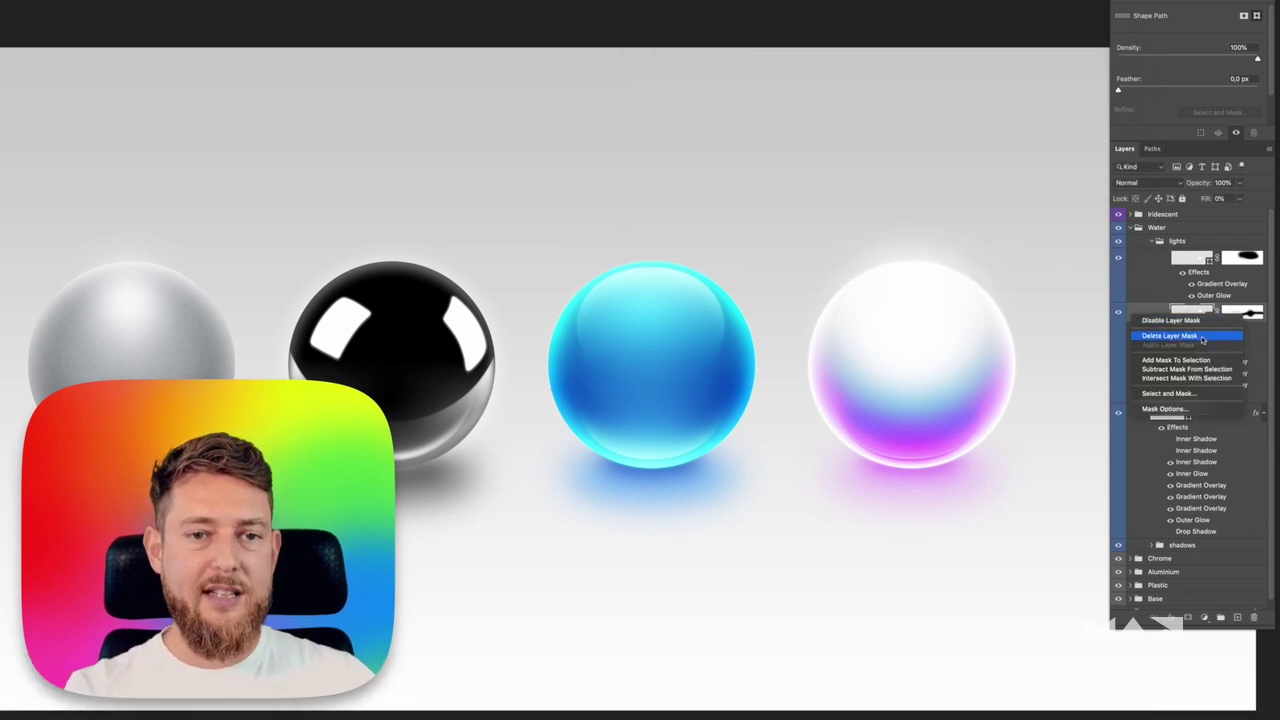
left_click(1200, 335)
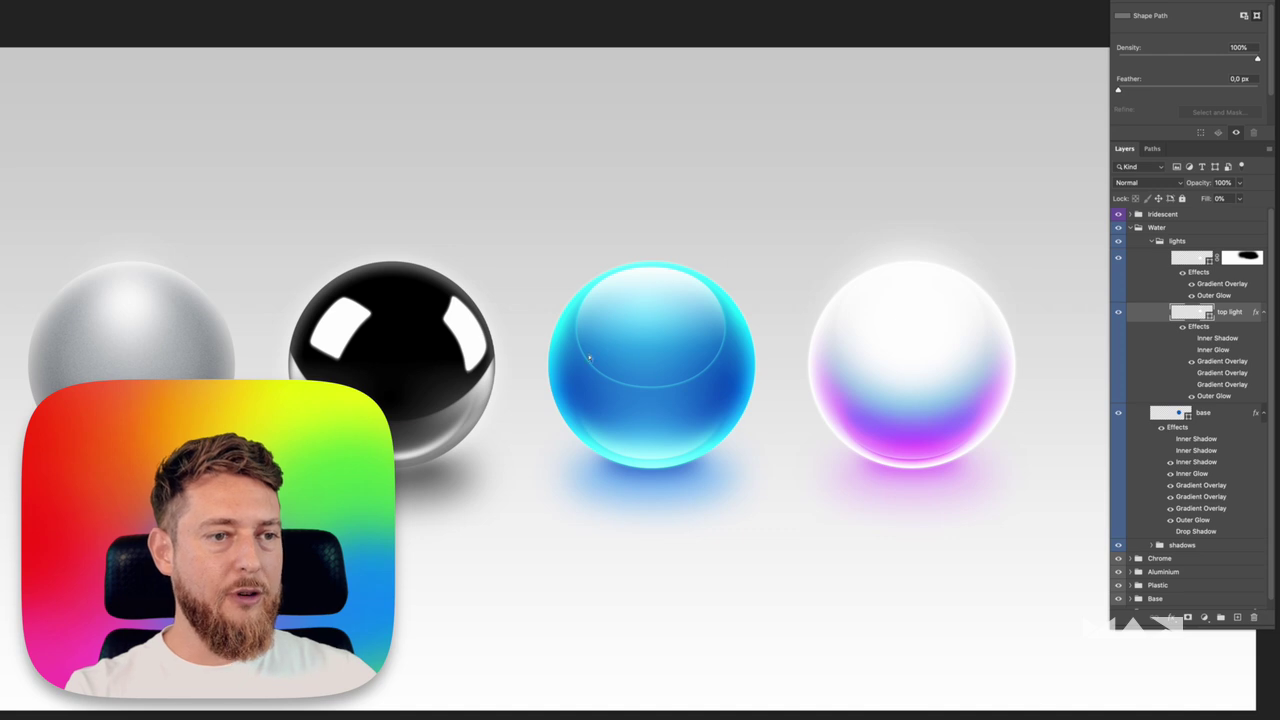
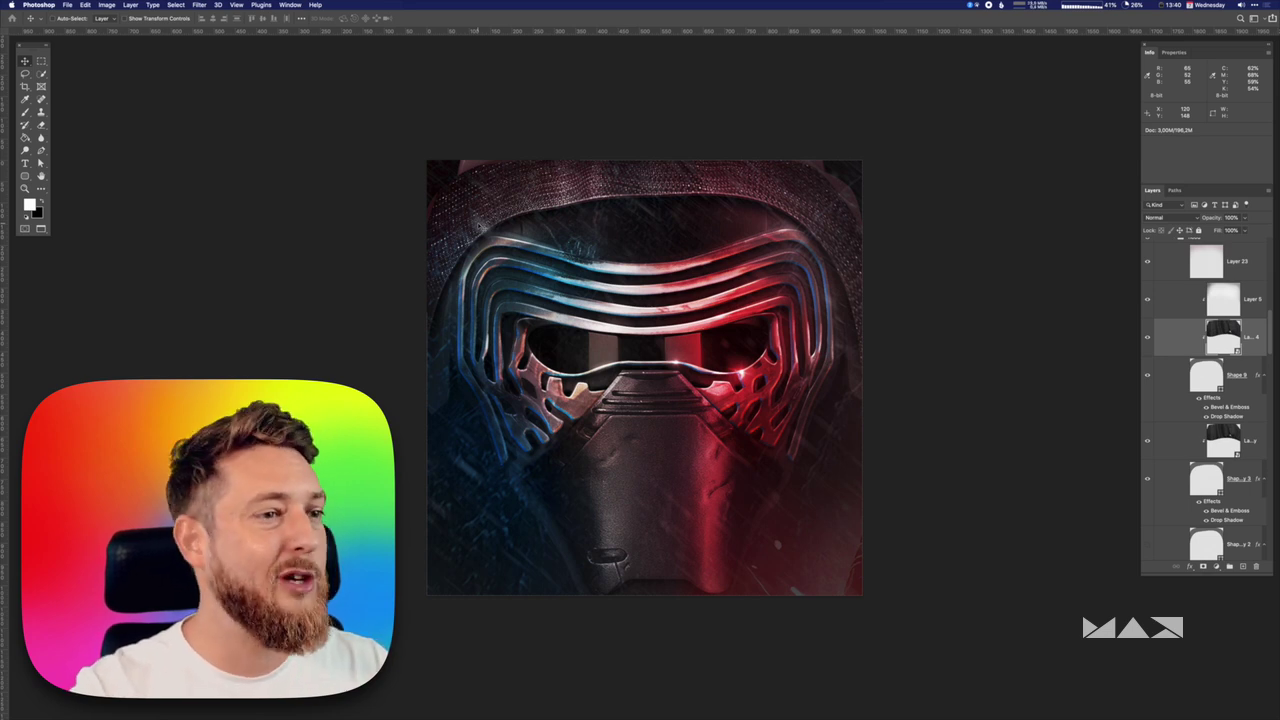
Examine the hood's fabric texture on the helmet icon by hiding its layer and opening its smart object contents.
left_click(1147, 337)
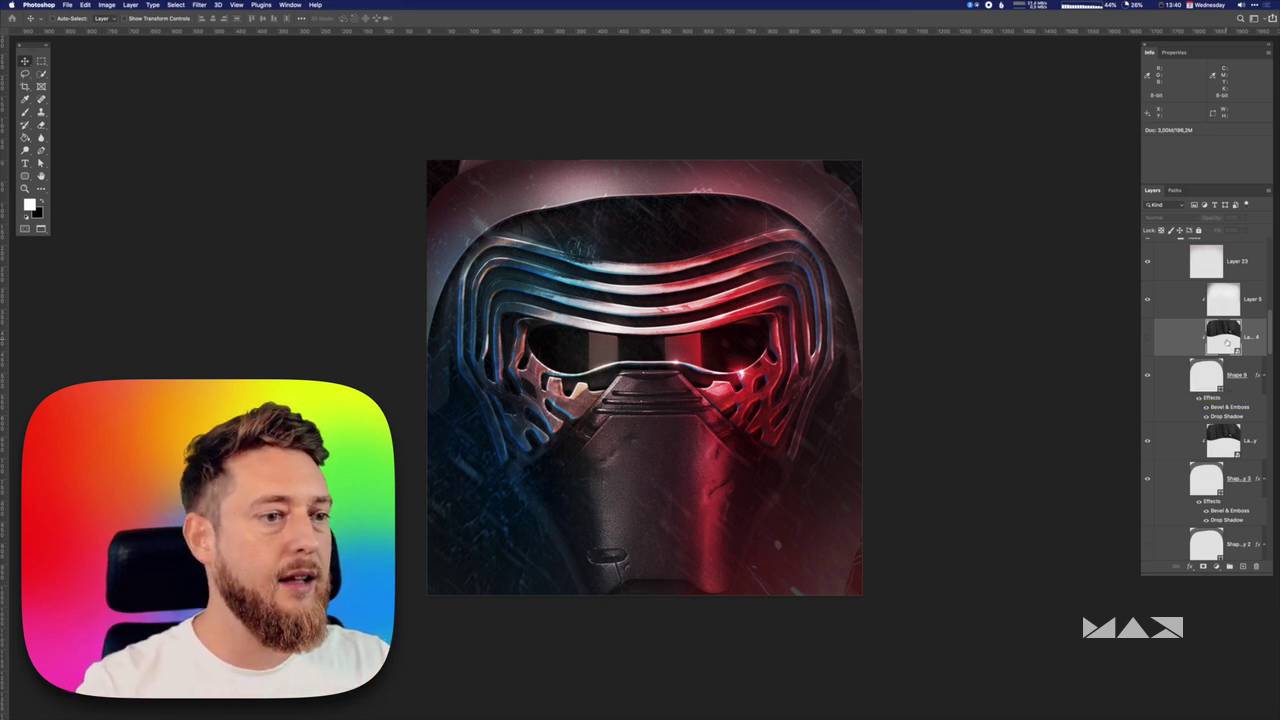
double_click(1228, 342)
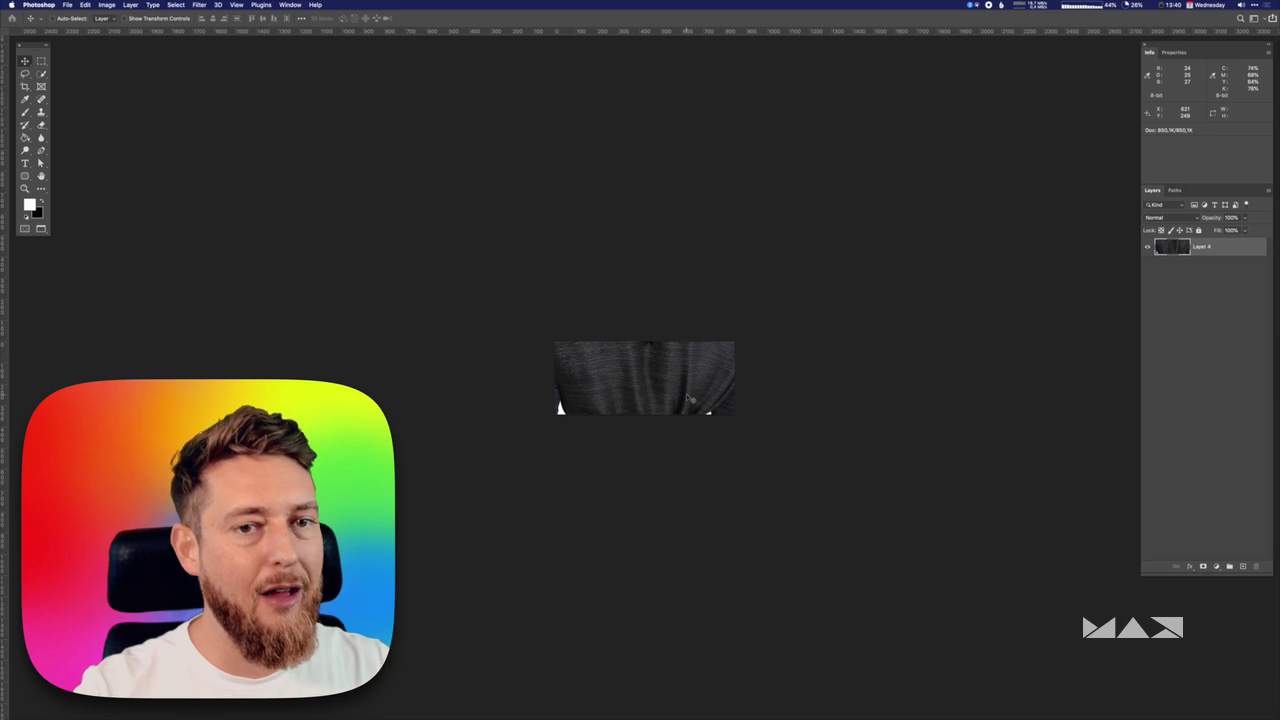
key("super+w")
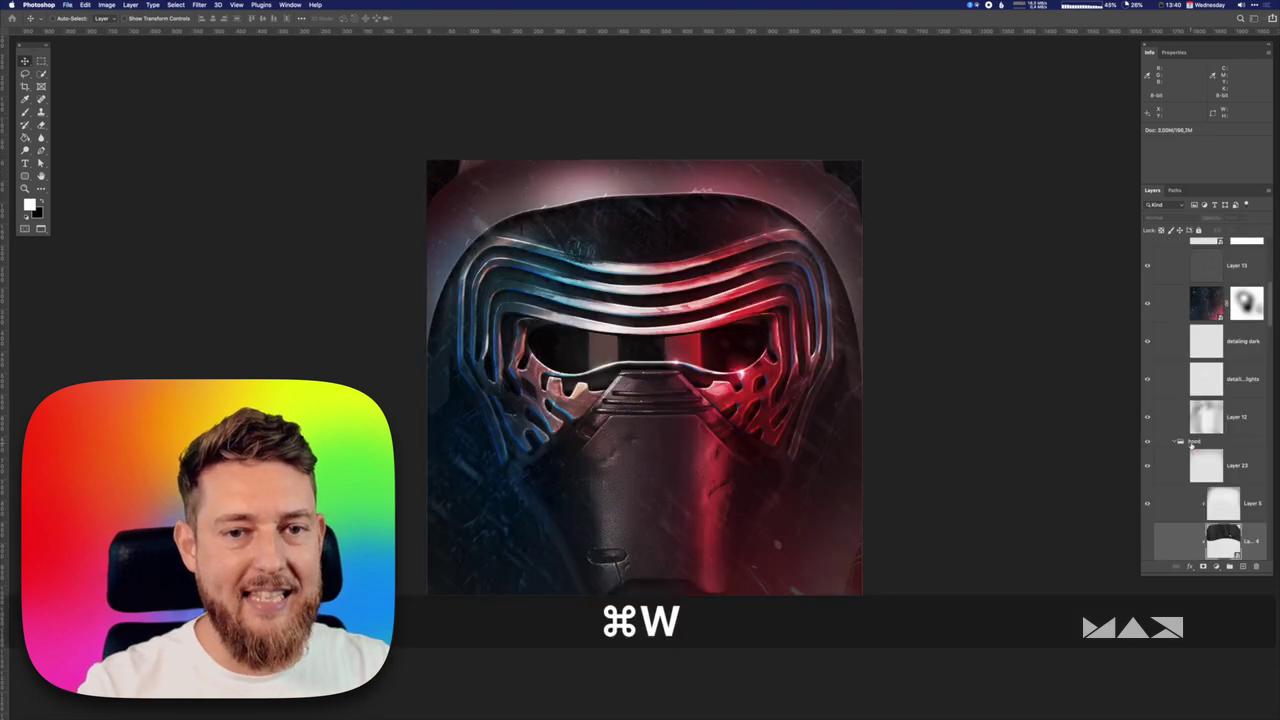
scroll(1218, 350, "up", 10)
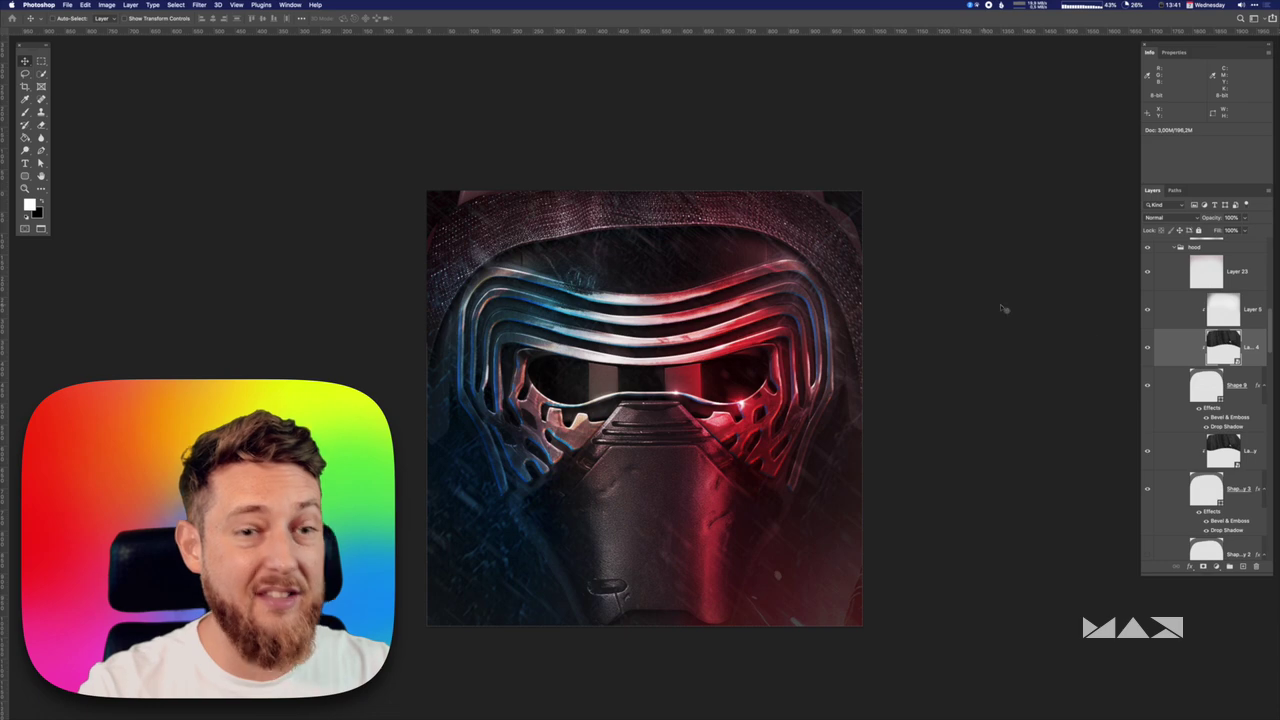
Put the hood's fabric texture smart object into Warp transform mode.
key("super+t")
right_click(653, 222)
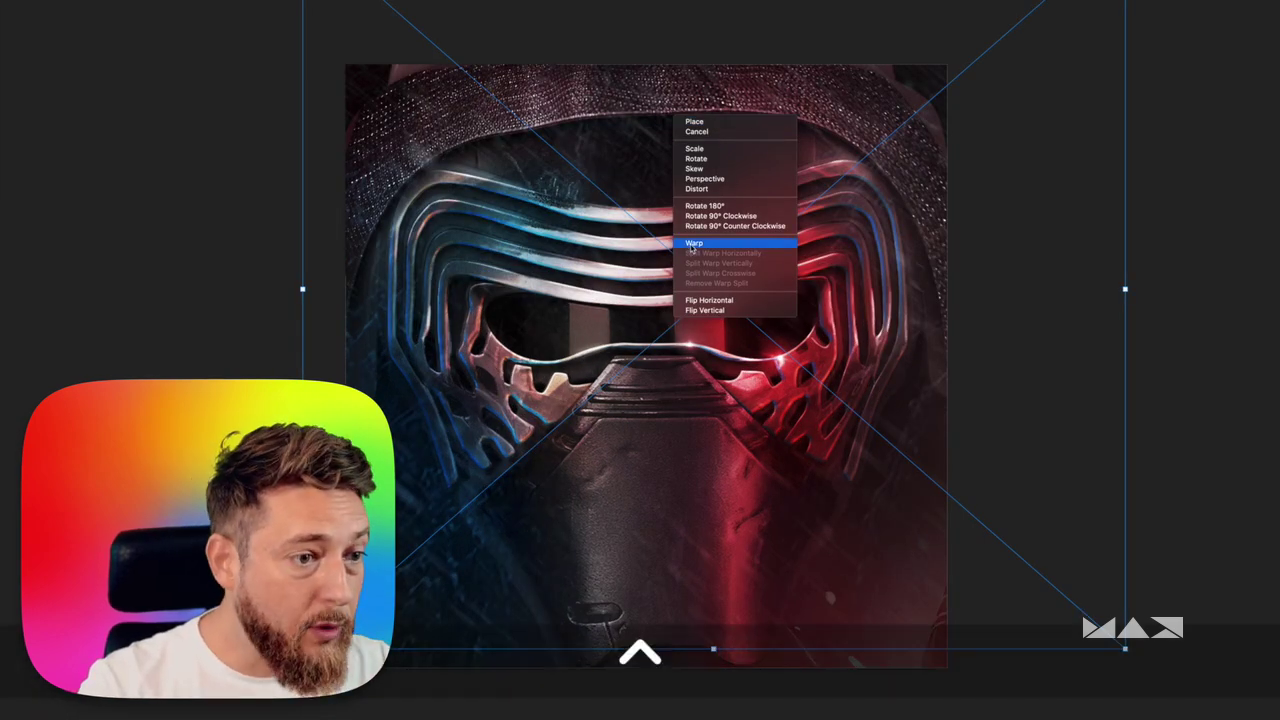
left_click(692, 244)
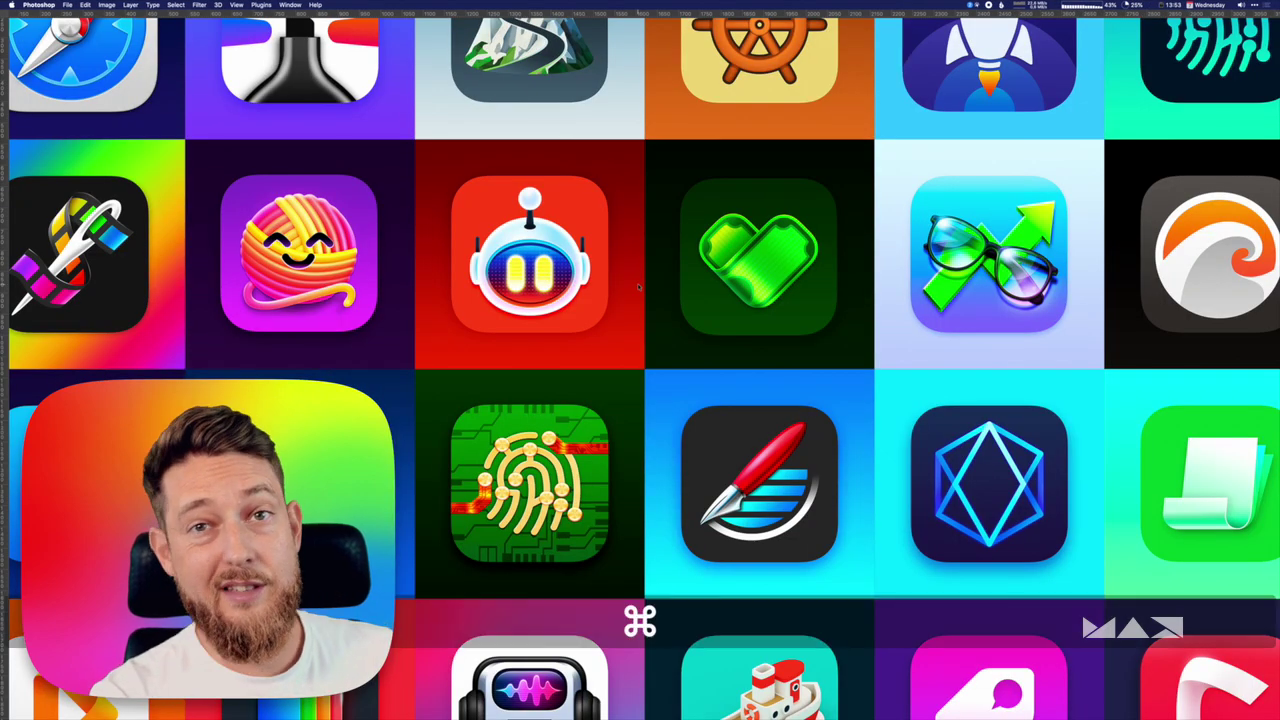
Bring the Boing 747 stats card in the airport game mockup into close view.
key("super+minus")
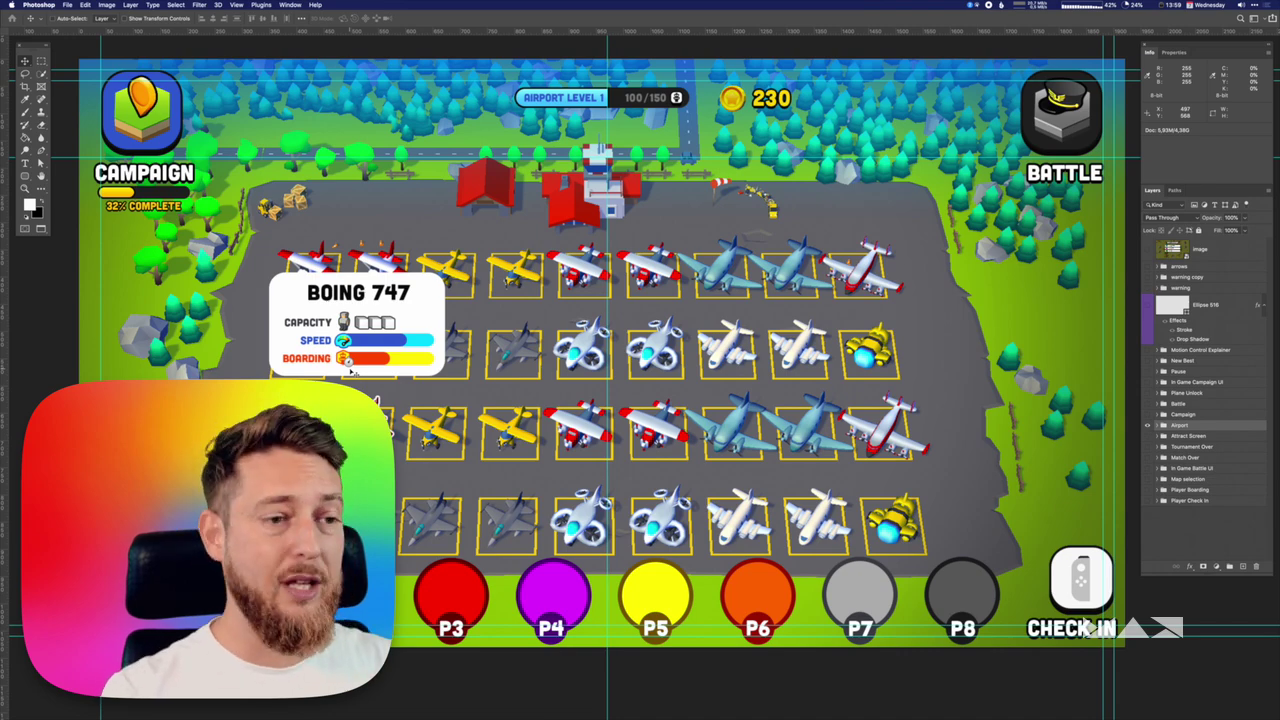
scroll(493, 236, "up", 2)
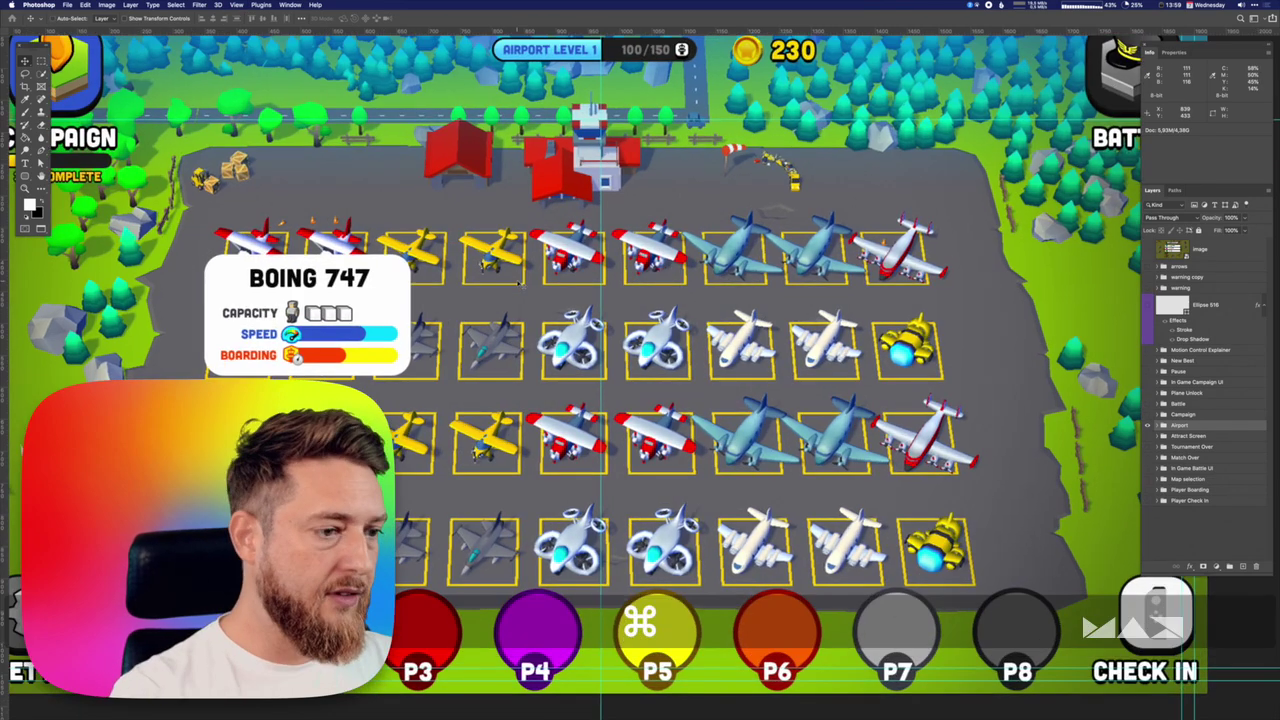
key("space")
left_click_drag(468, 285, 728, 278)
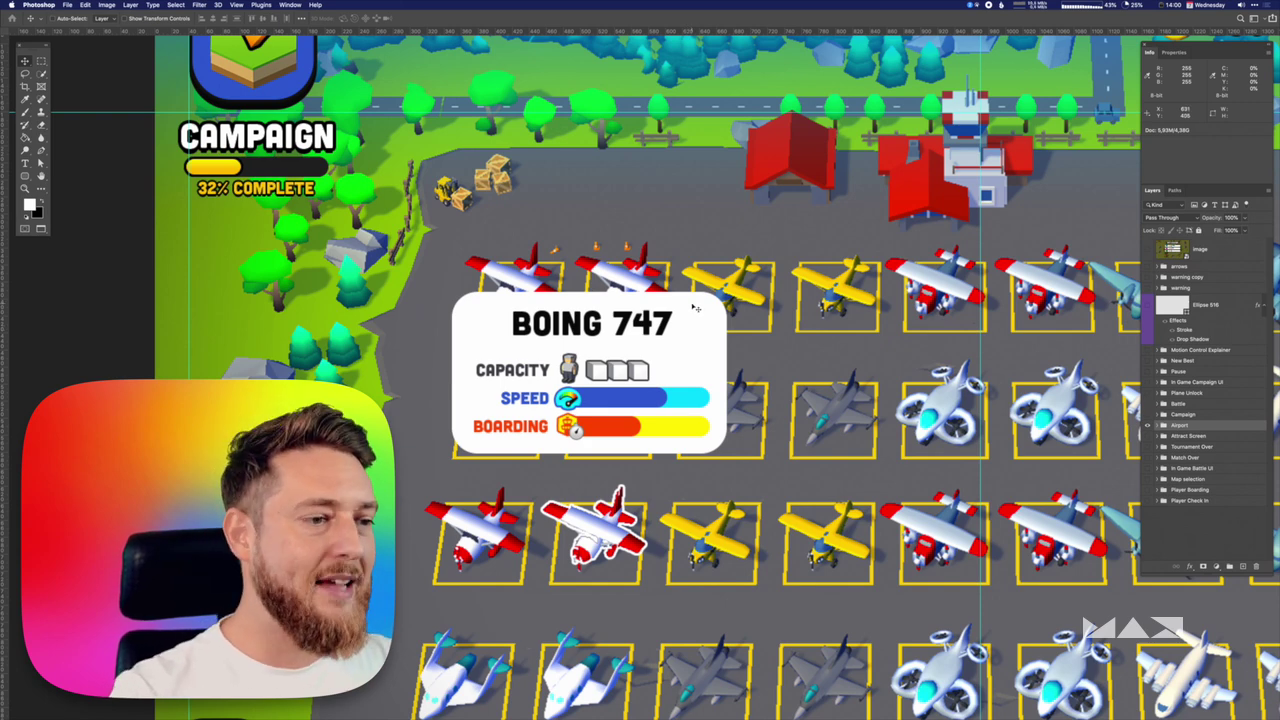
key("v")
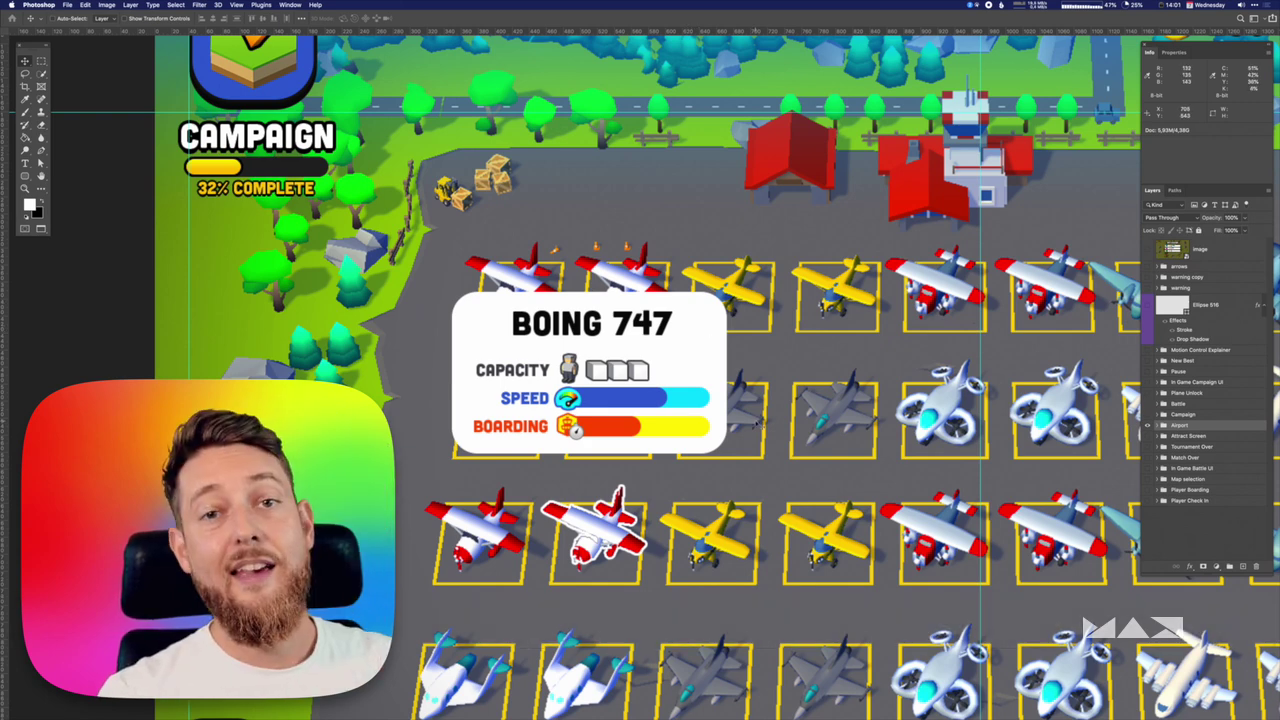
left_click(488, 300, "ctrl")
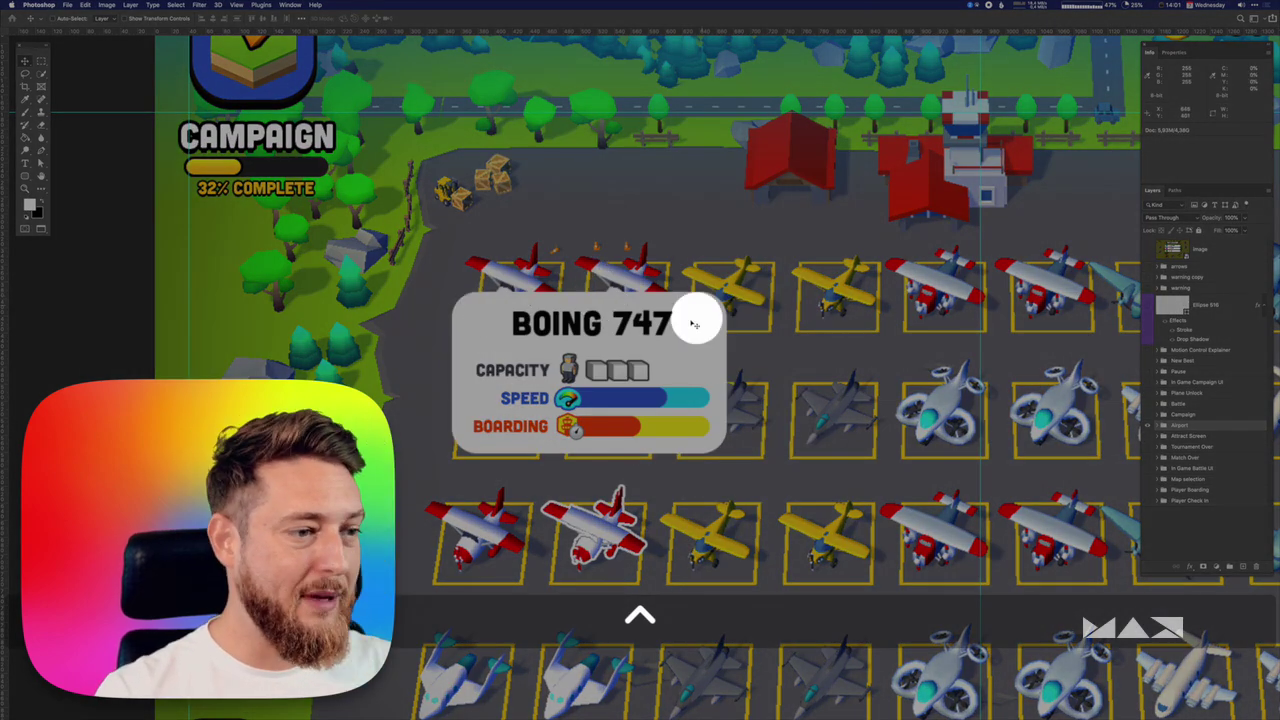
key("ctrl+shift+4")
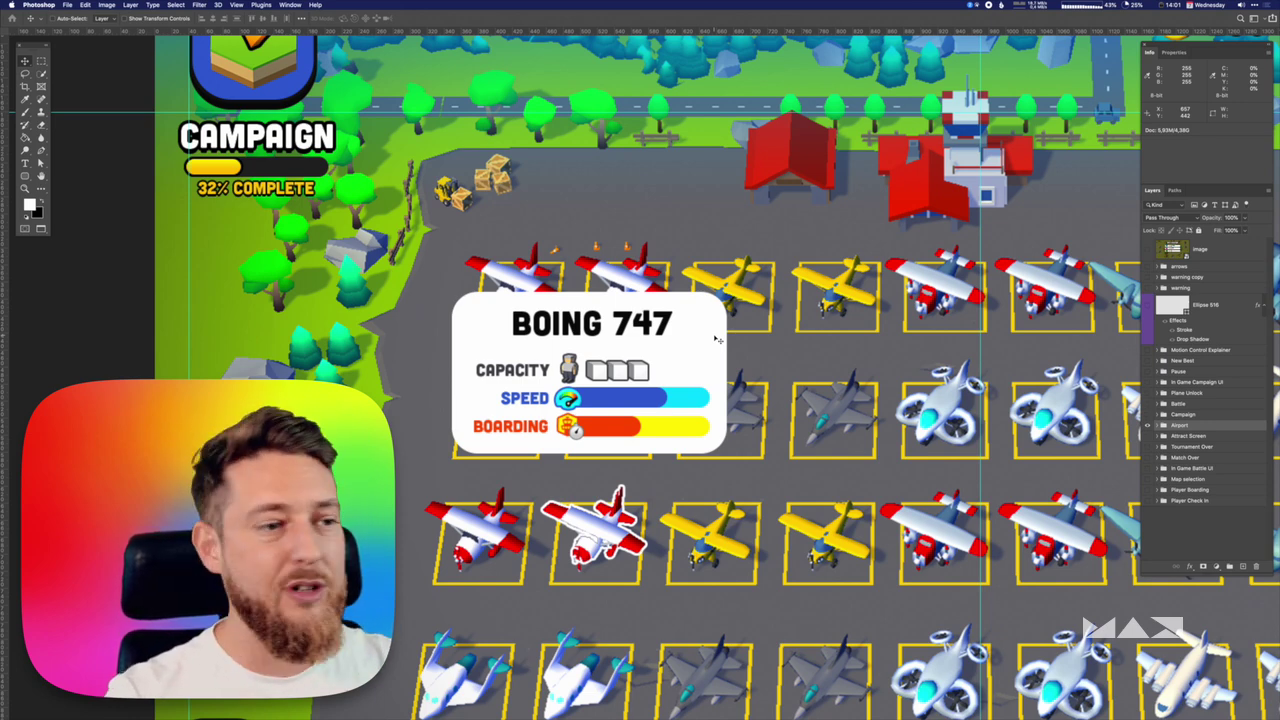
key("v")
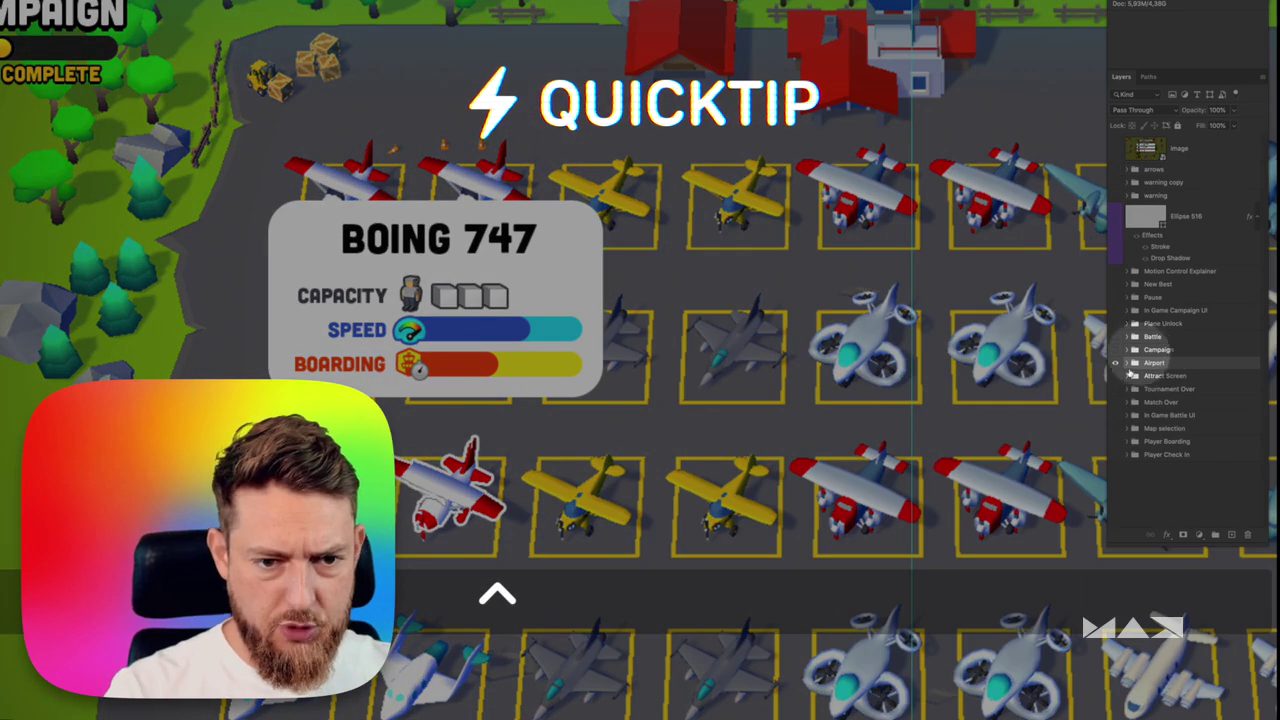
Select the white rounded rectangle behind the Boing 747 stats directly on the canvas, leaving the Airport group collapsed beforehand.
left_click(1132, 364)
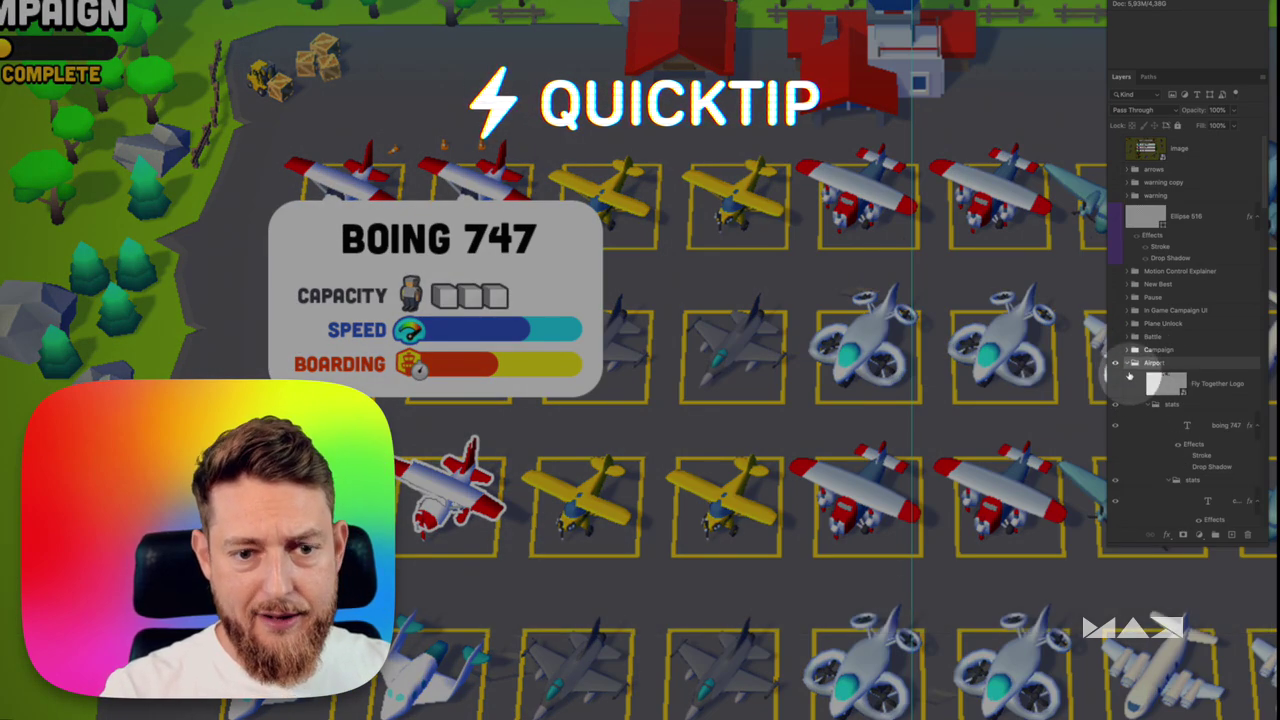
left_click(1132, 366)
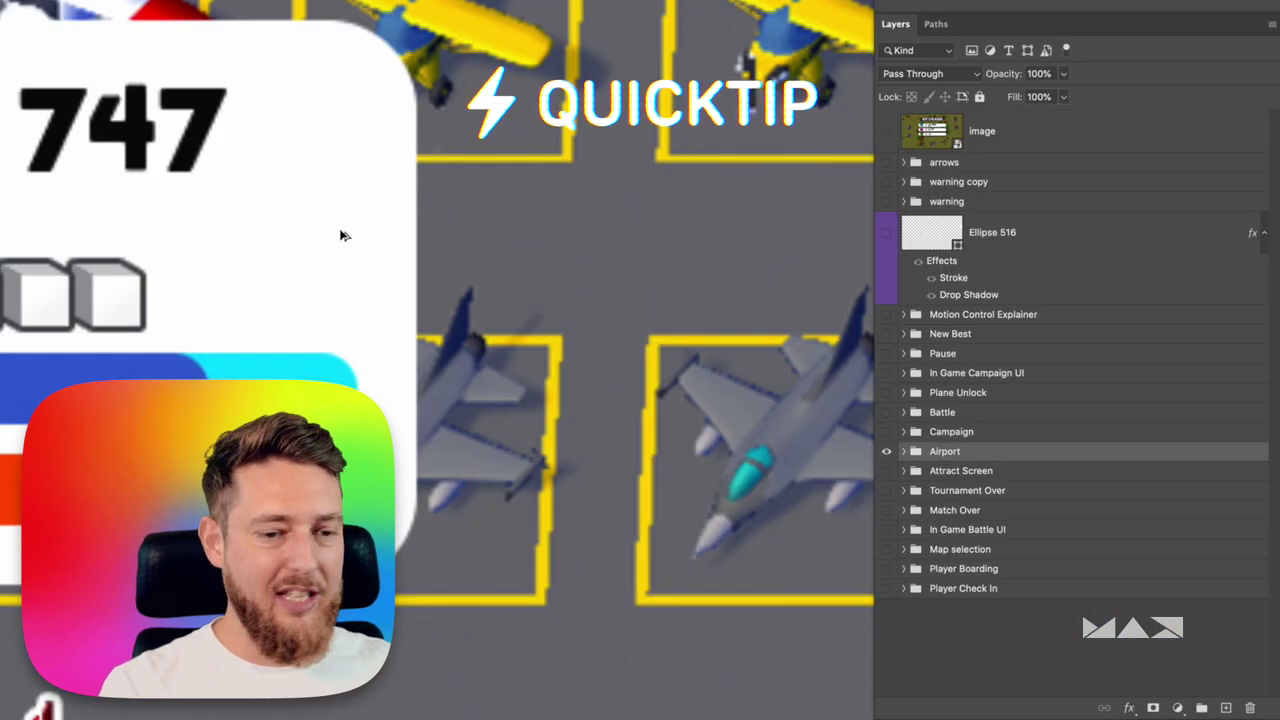
left_click(340, 235)
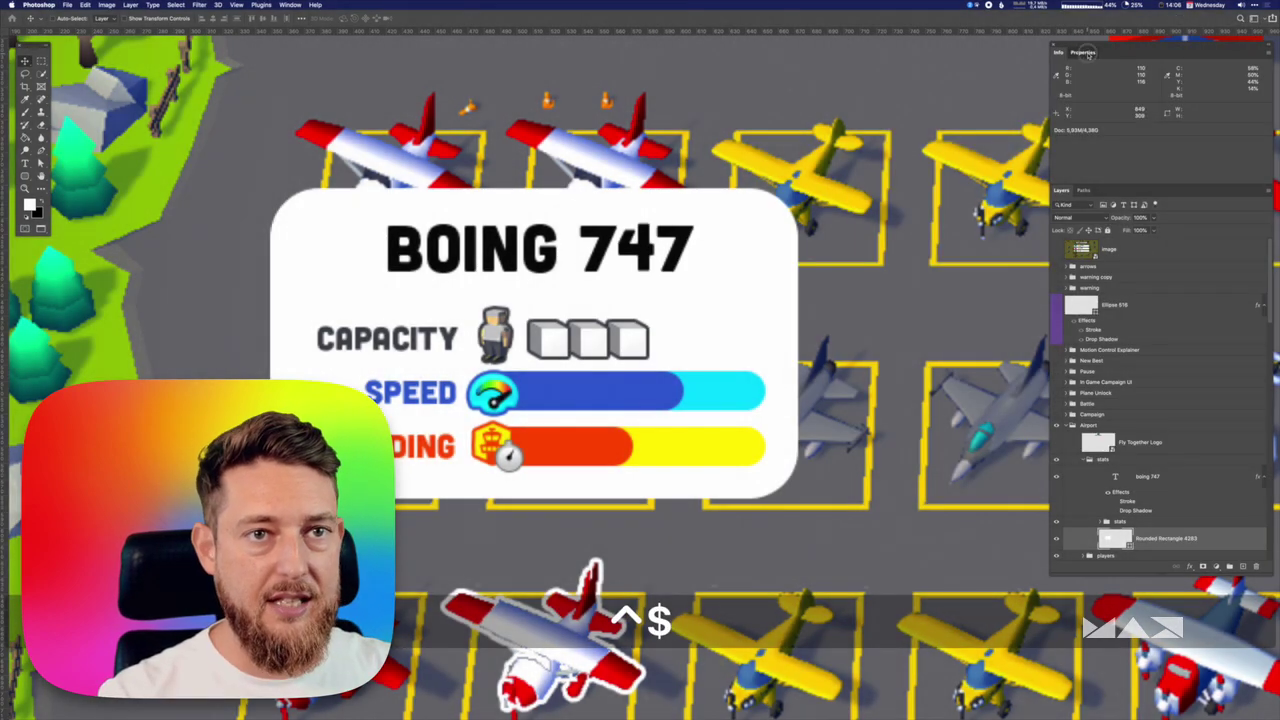
Set all four corner radii of the white Boing 747 card to 50 px.
left_click(1085, 54)
scroll(1110, 115, "down", 5)
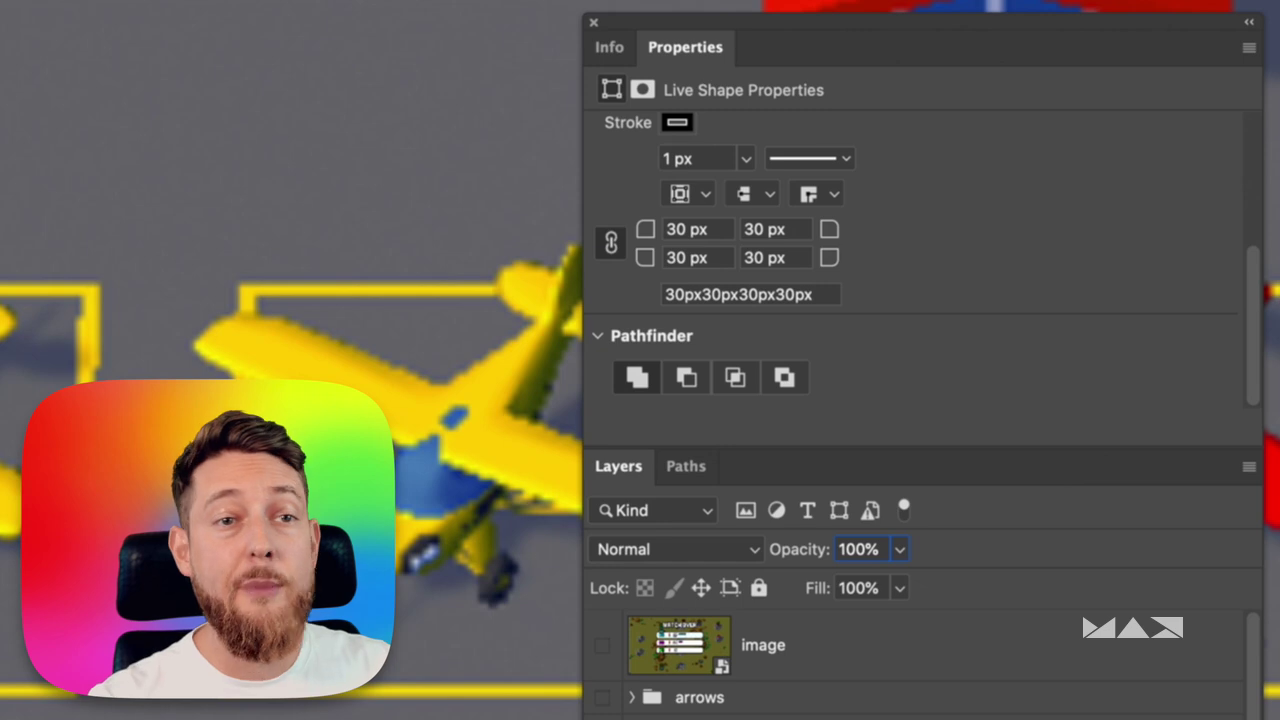
left_click(708, 228)
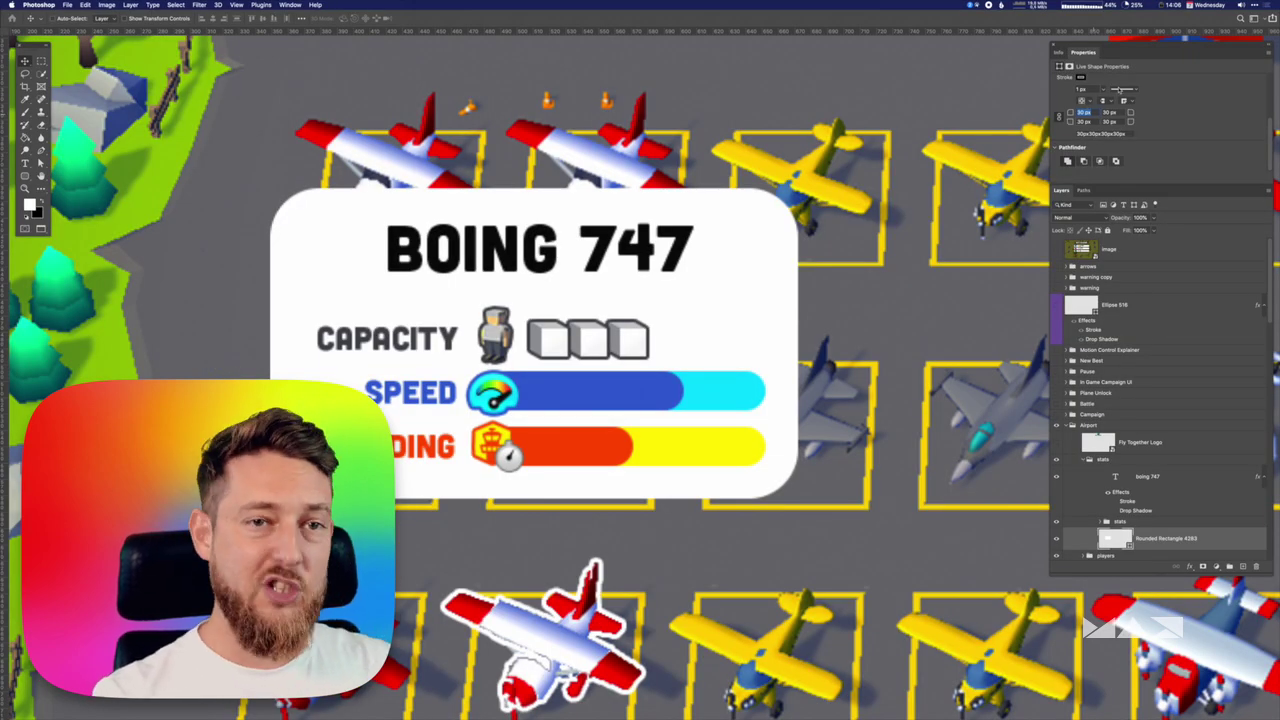
type("50")
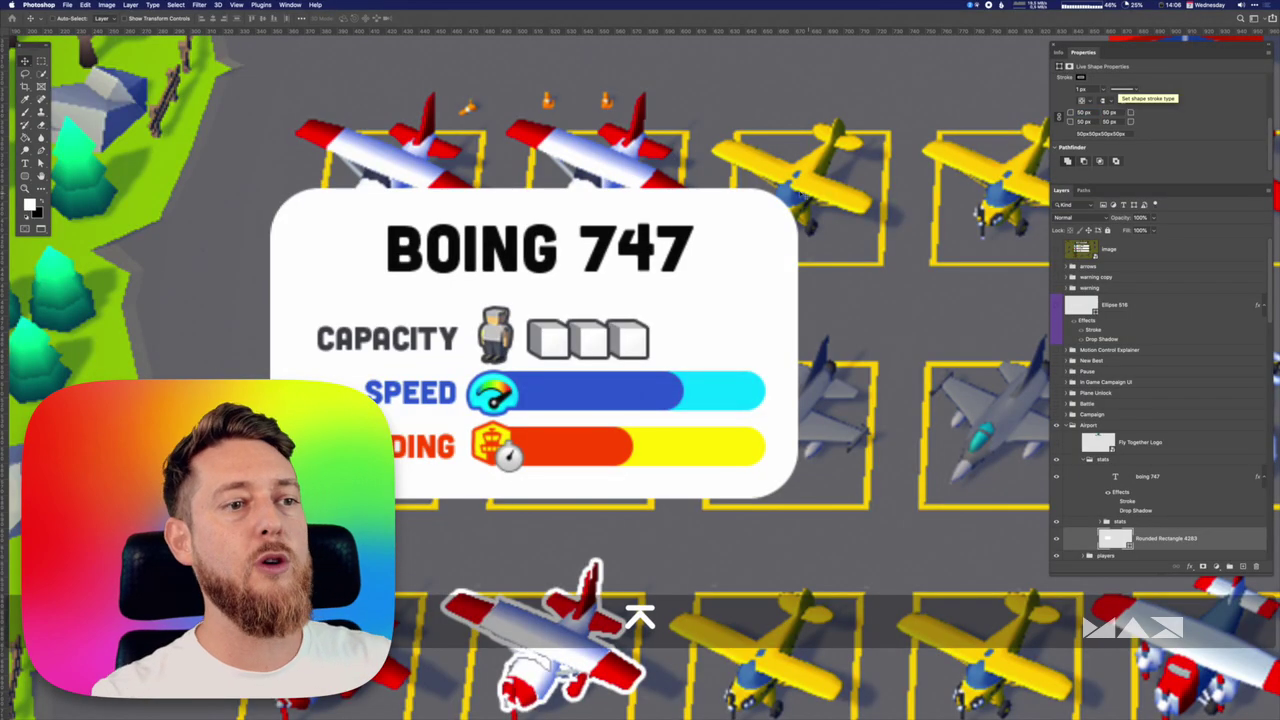
key("Return")
key("v")
scroll(804, 266, "down", 4)
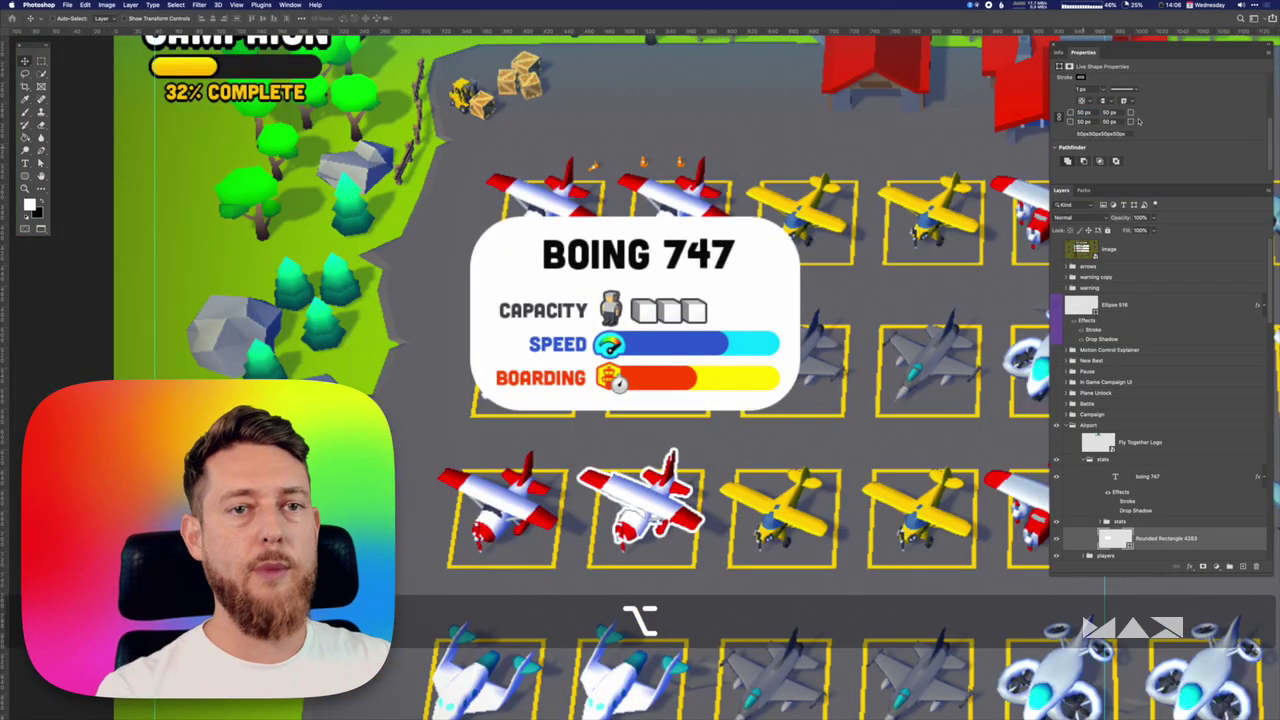
key("v")
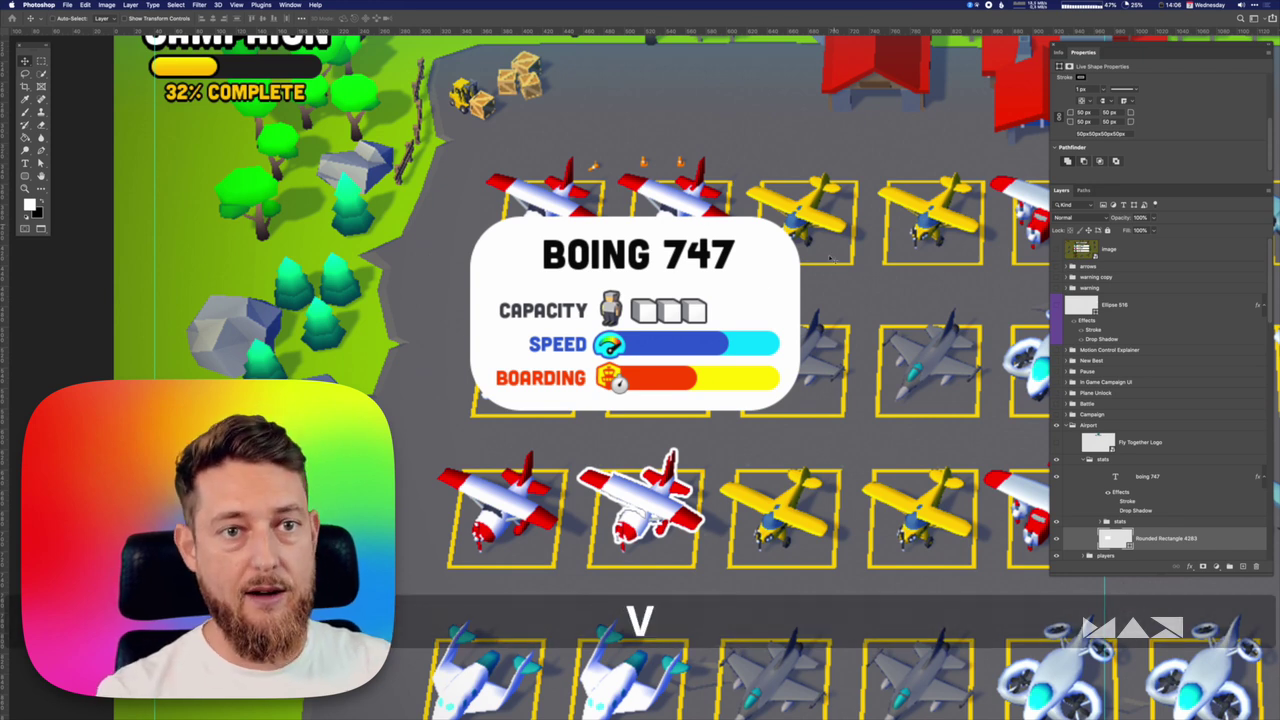
key("alt")
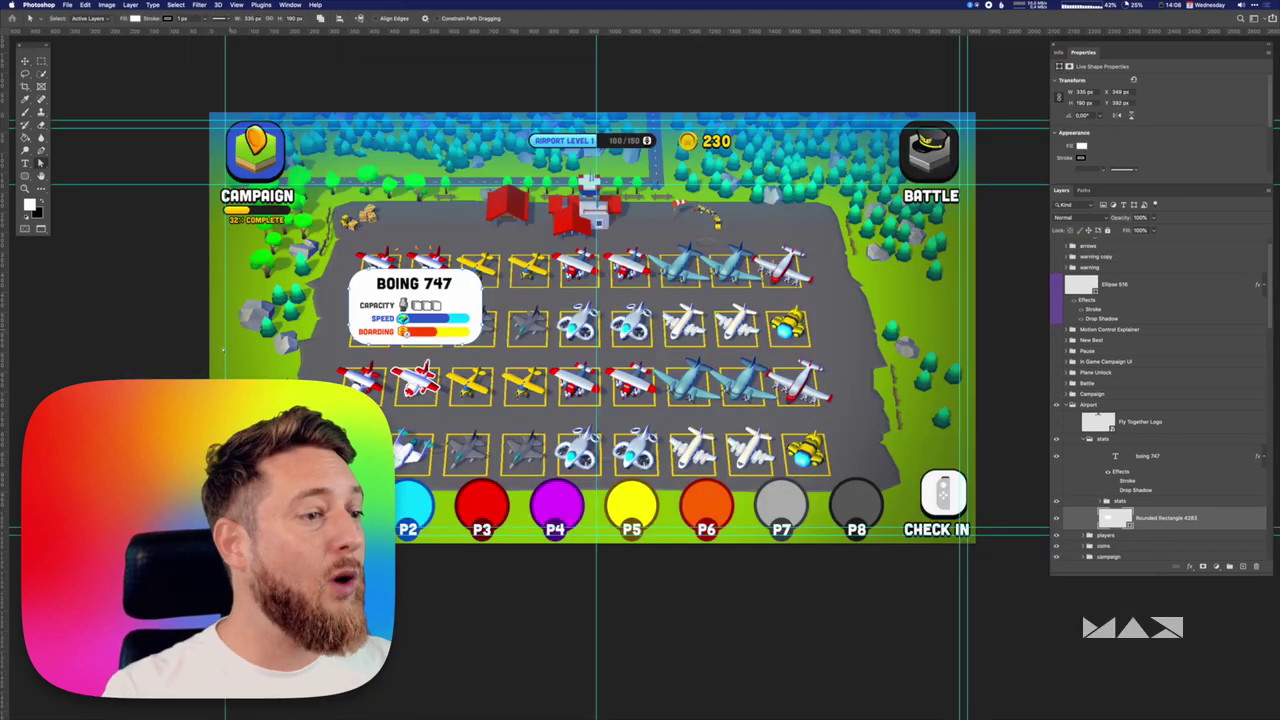
Stretch the white Boing 747 card horizontally to about 519 px wide, keeping its height and its opposite side in place.
key("super+t")
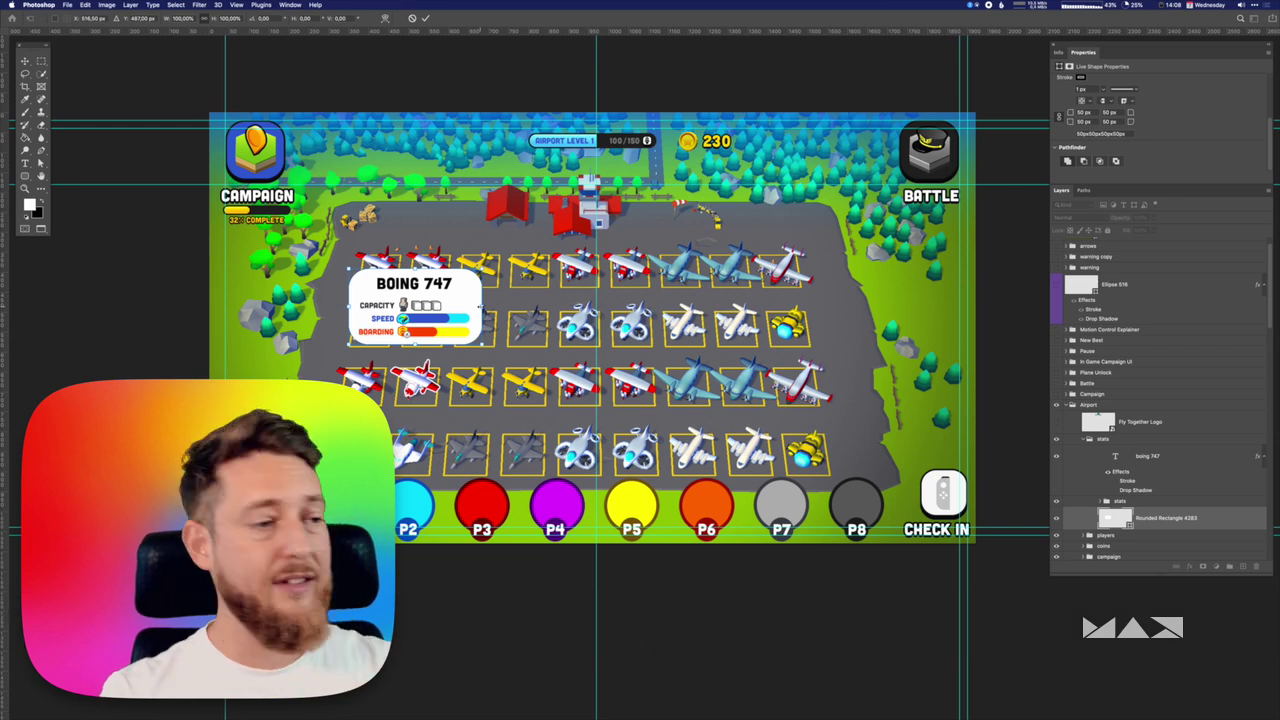
left_click_drag(482, 307, 556, 302)
key("Return")
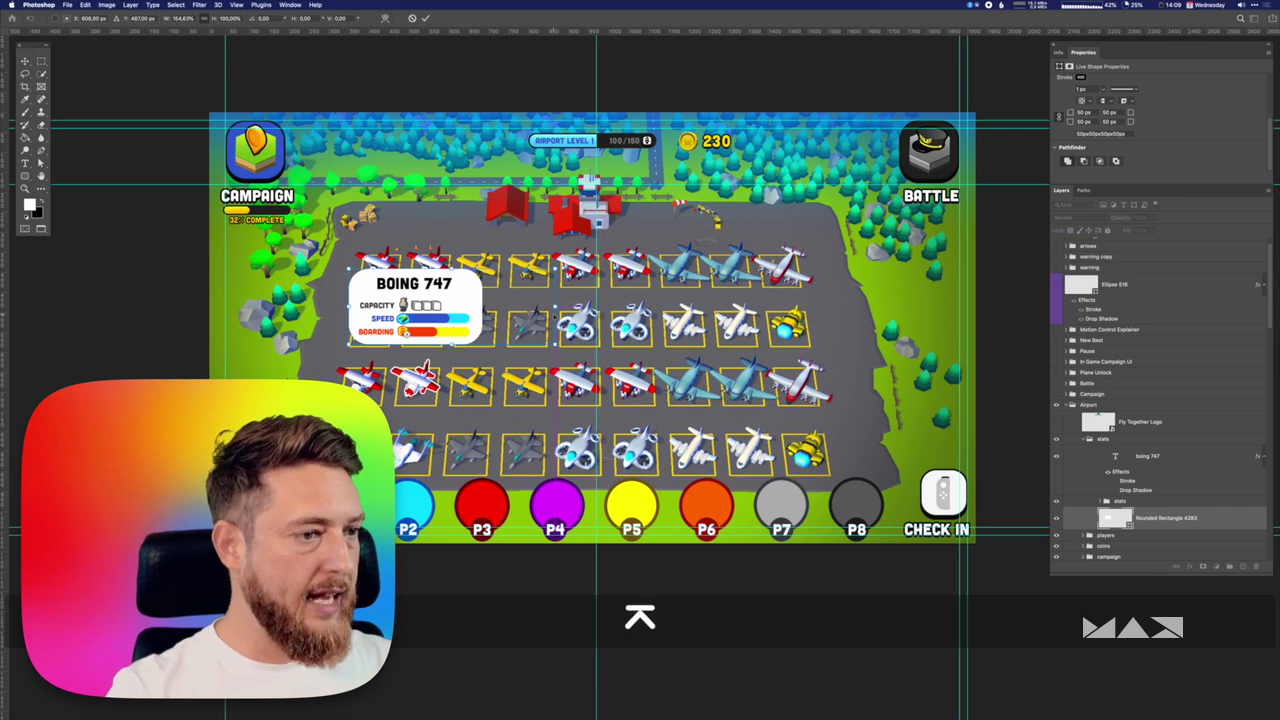
key("Return")
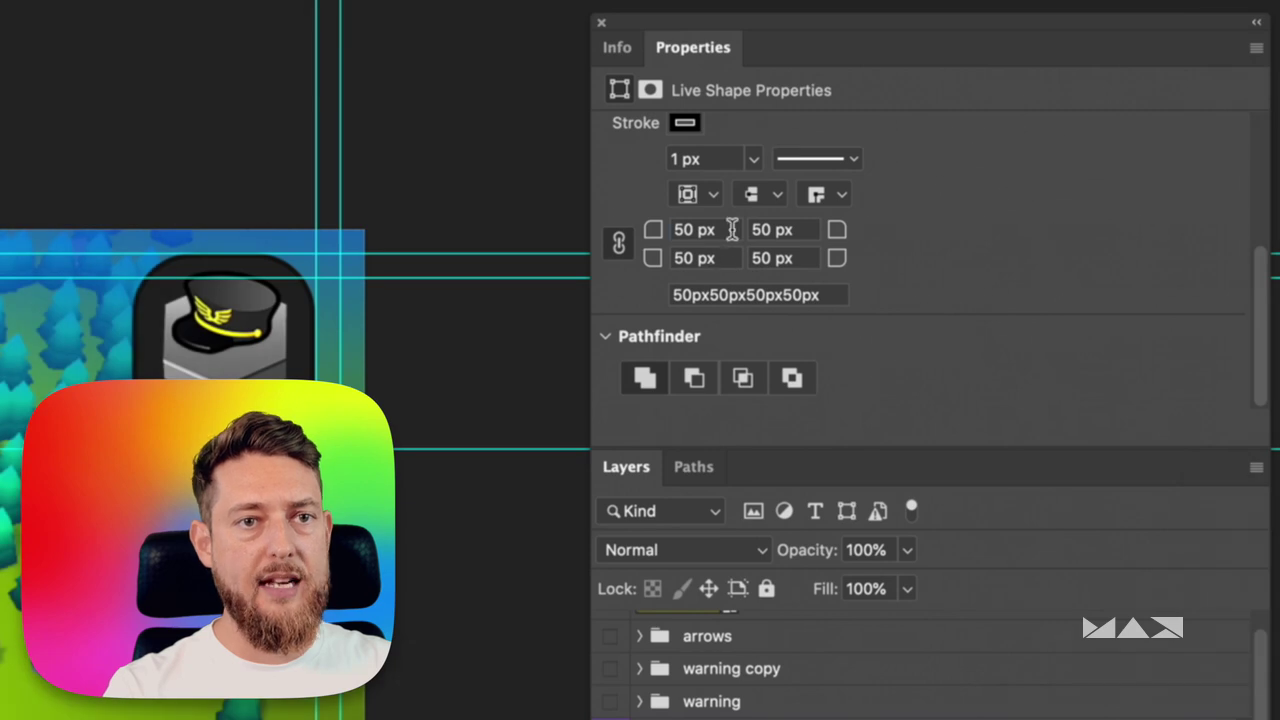
Set all four corner radii of the widened Boing 747 card to 20 px and switch to the Move tool.
left_click(720, 229)
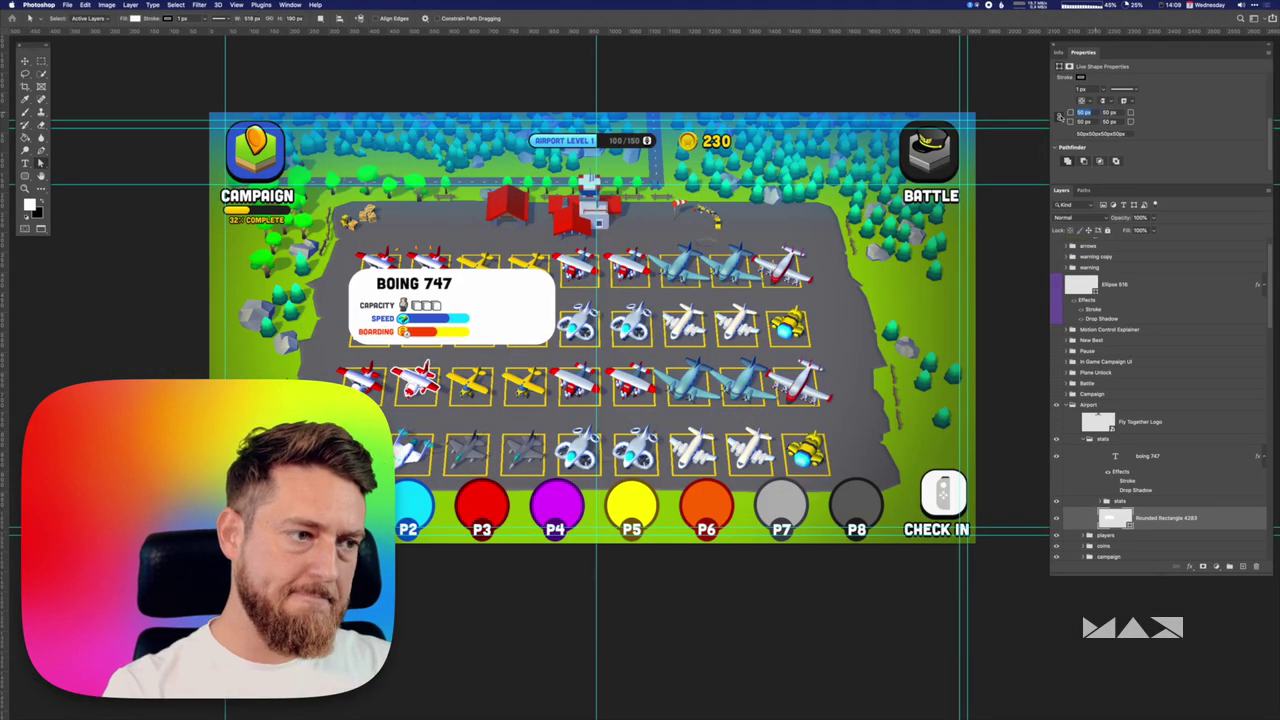
type("20")
key("Return")
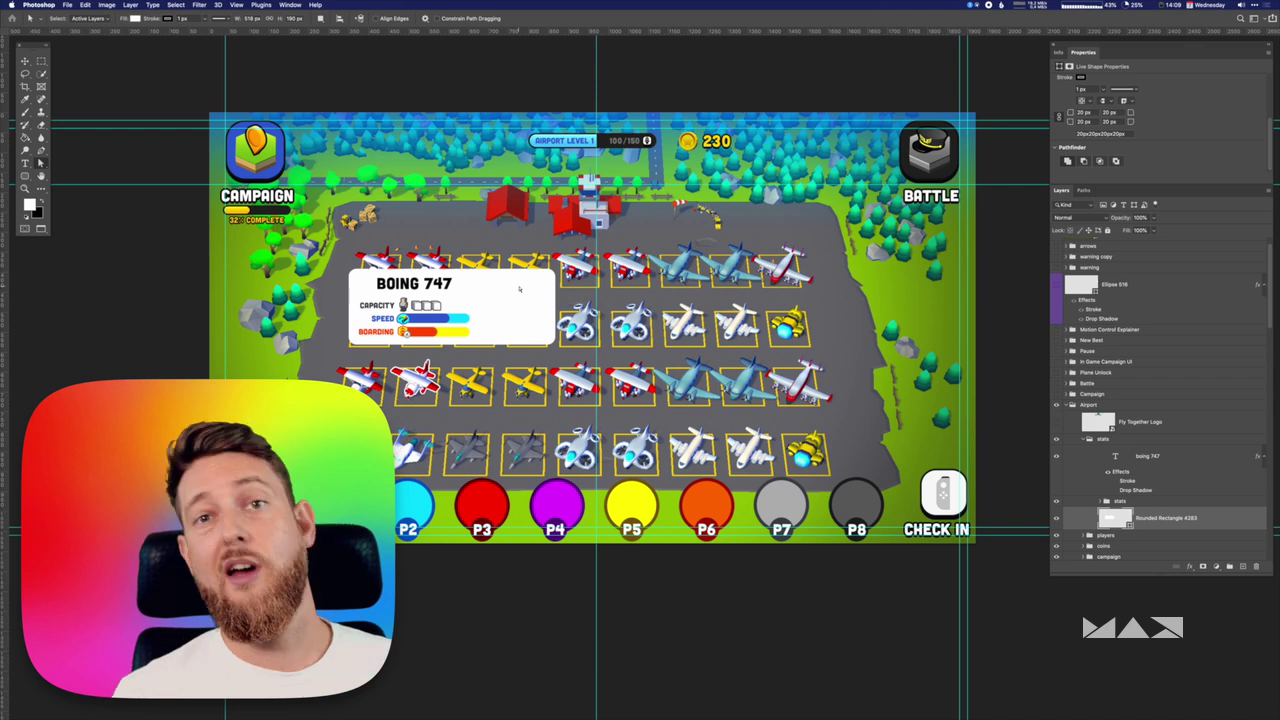
key("v")
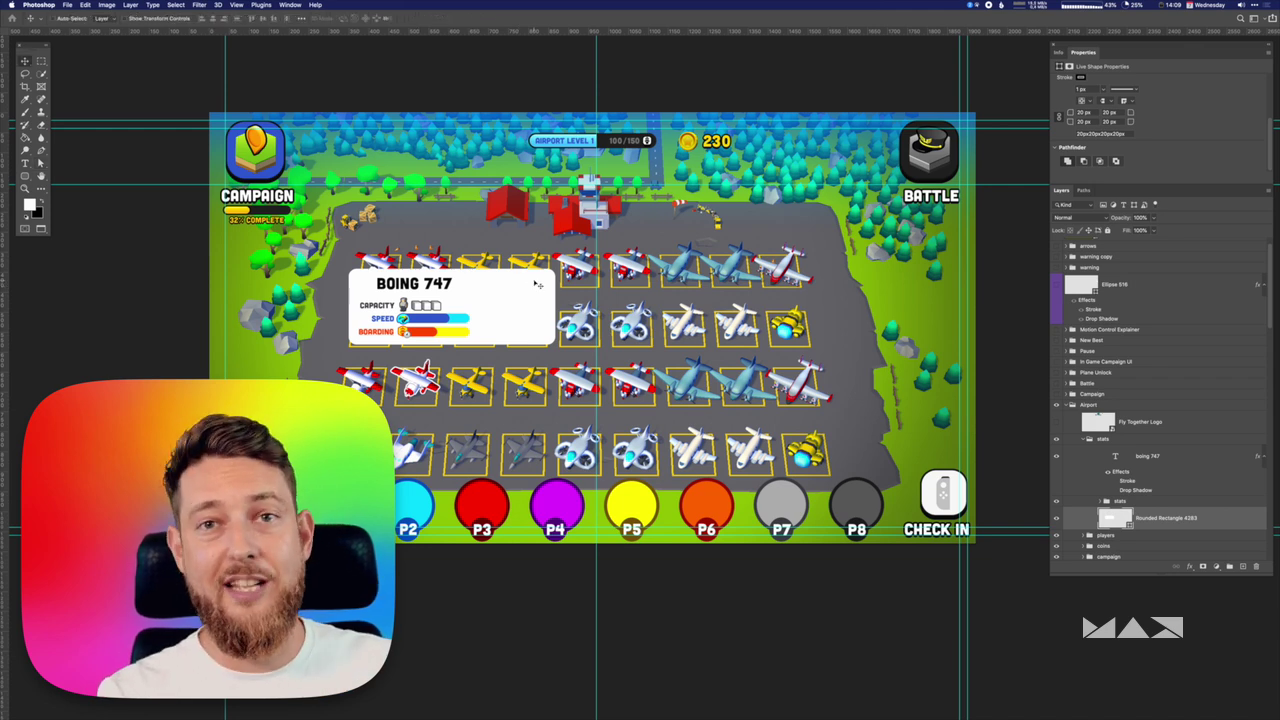
Switch to the iOS 13 App Icon mockup and examine the yarn-ball icon across its home screen and App Store previews.
key("super+Tab")
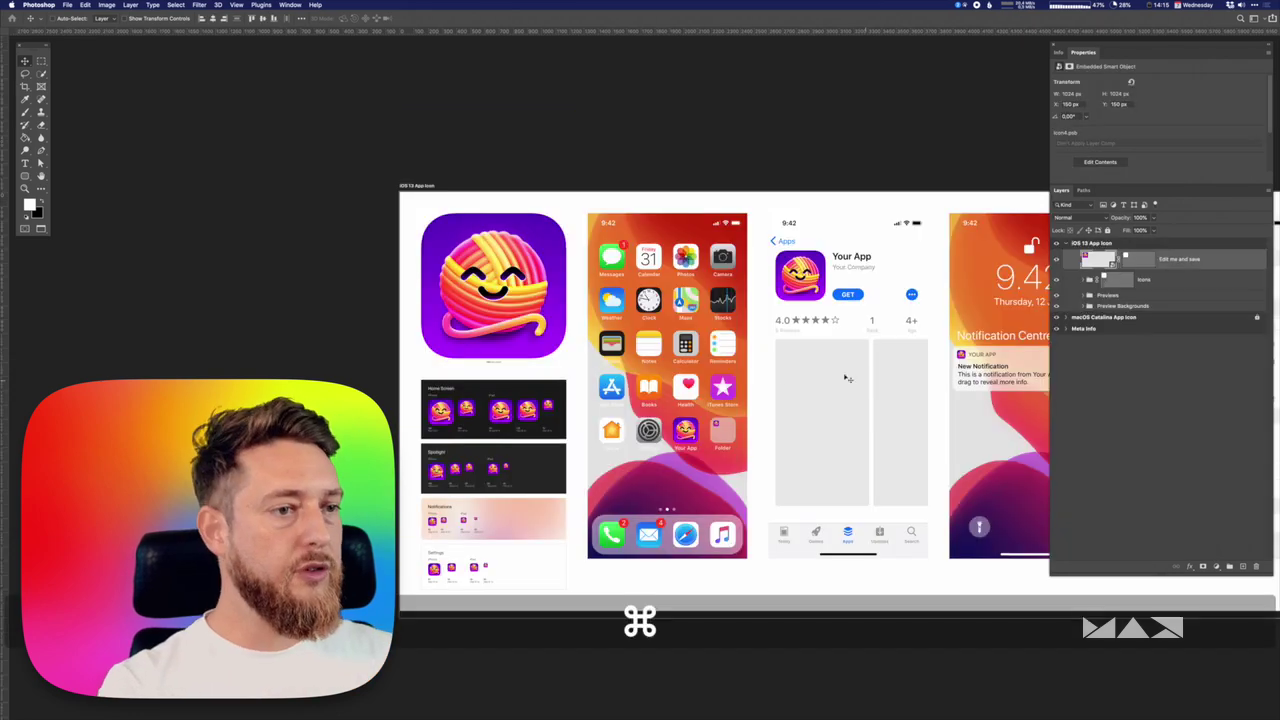
key("super+plus")
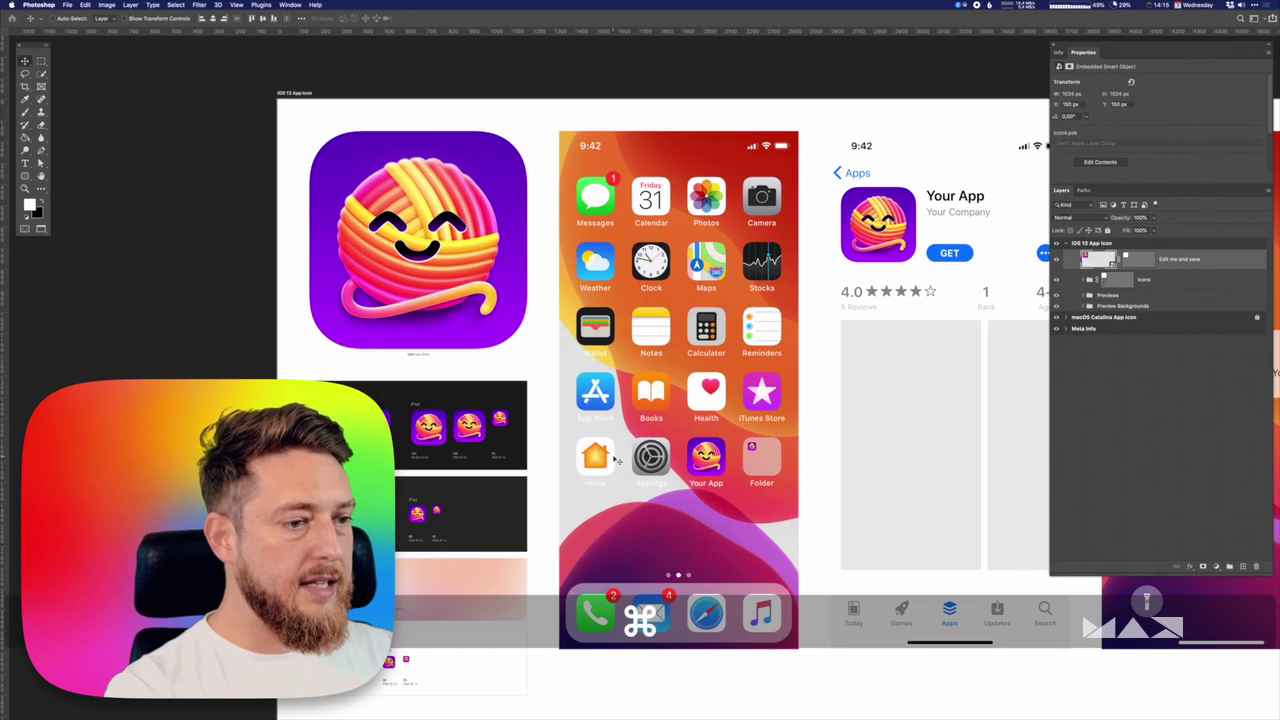
key("space")
left_click_drag(651, 417, 540, 406)
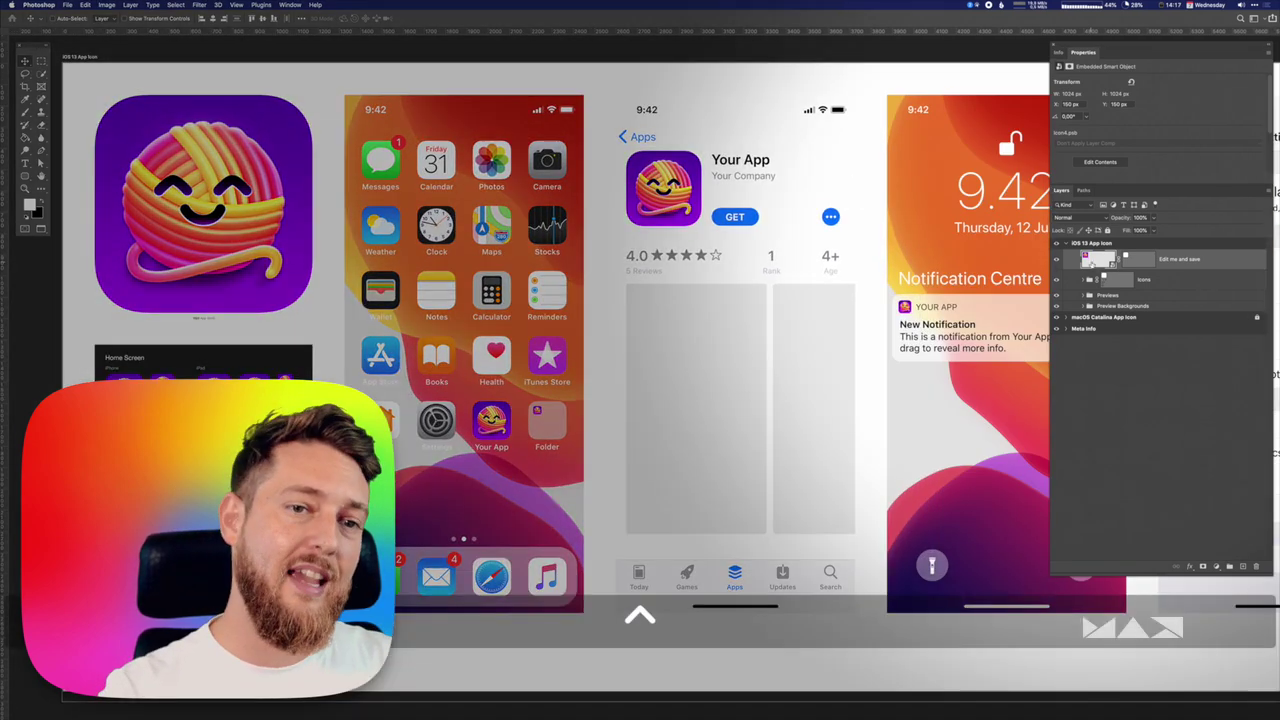
key("ctrl+shift+4")
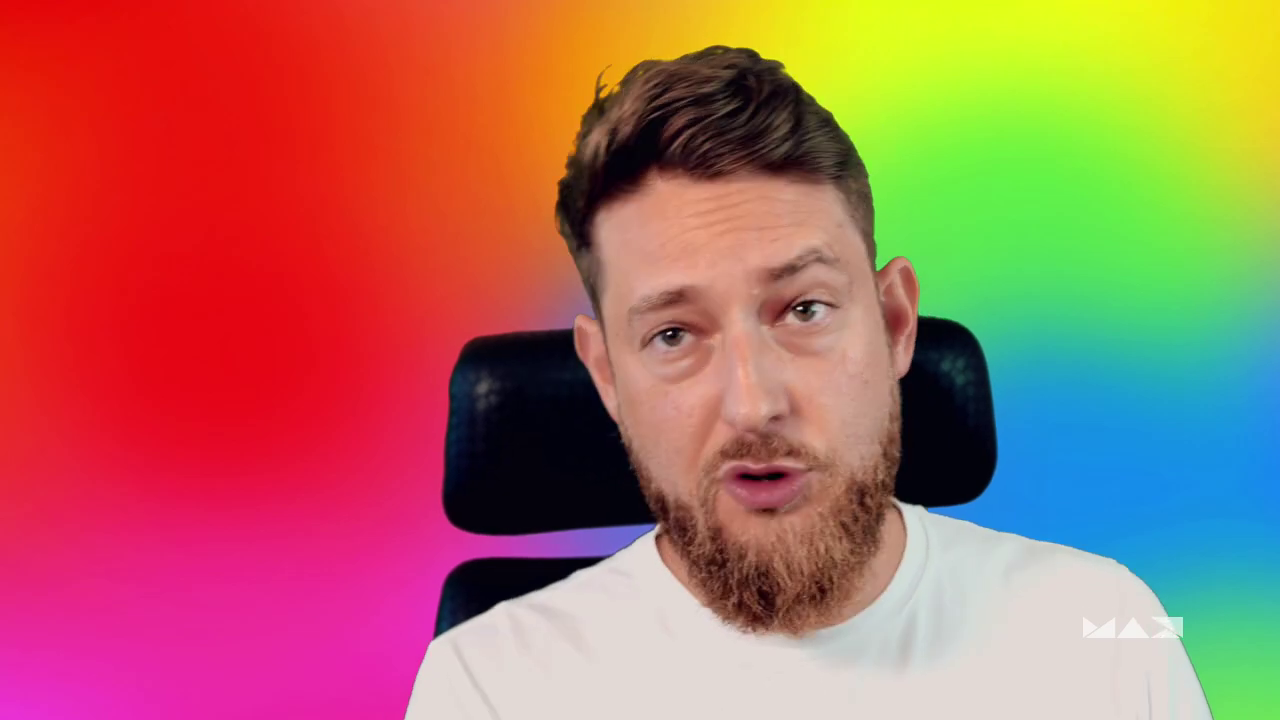
Draw a red-filled curved shape with the Pen tool by placing anchor points with extended direction handles.
left_click_drag(740, 312, 740, 551)
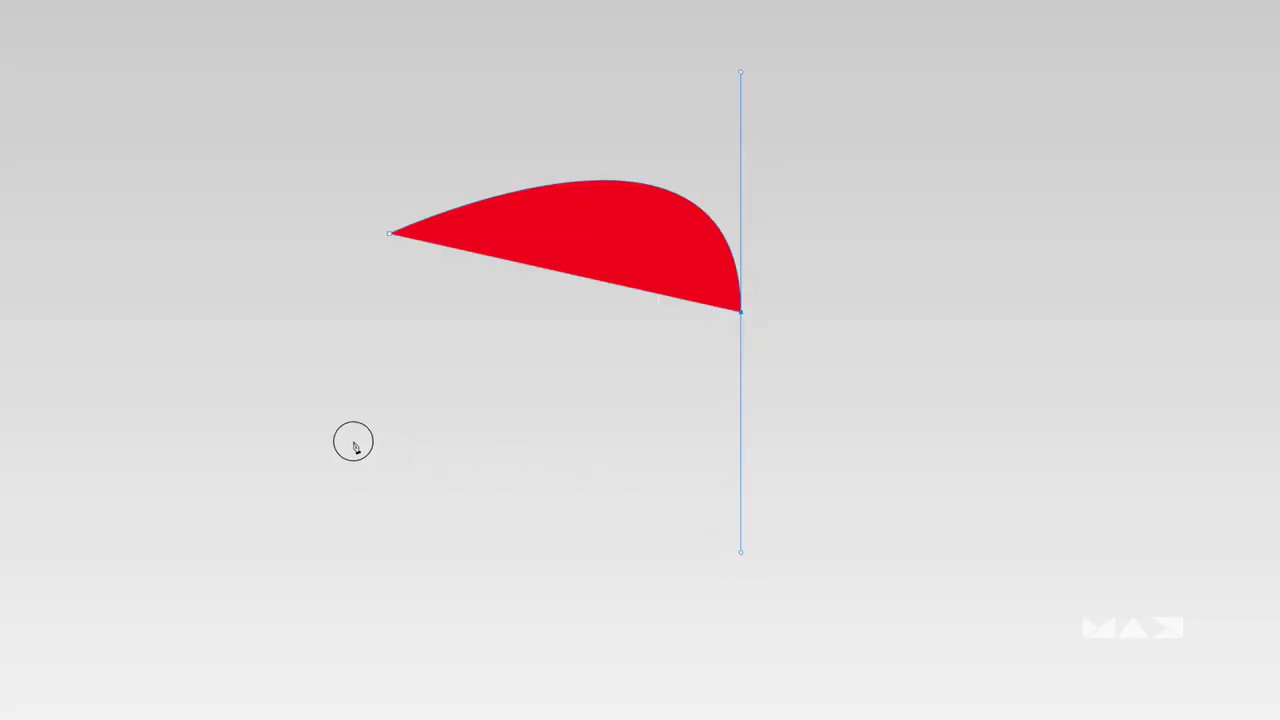
left_click_drag(593, 457, 300, 457)
mouse_move(634, 330)
left_mouse_down()
mouse_move(812, 620)
mouse_move(740, 509)
mouse_move(717, 523)
left_mouse_up()
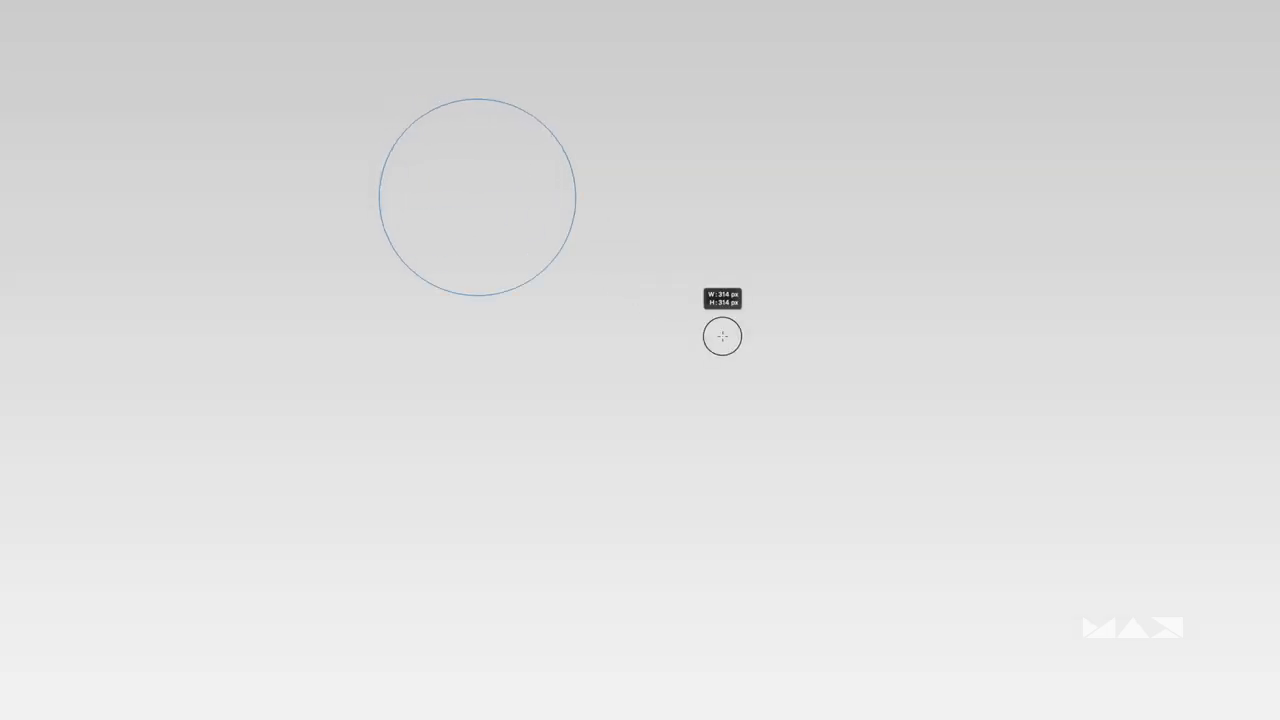
Draw a red circle with the Ellipse tool and enlarge it proportionally as a vector shape.
left_click_drag(722, 336, 1056, 620)
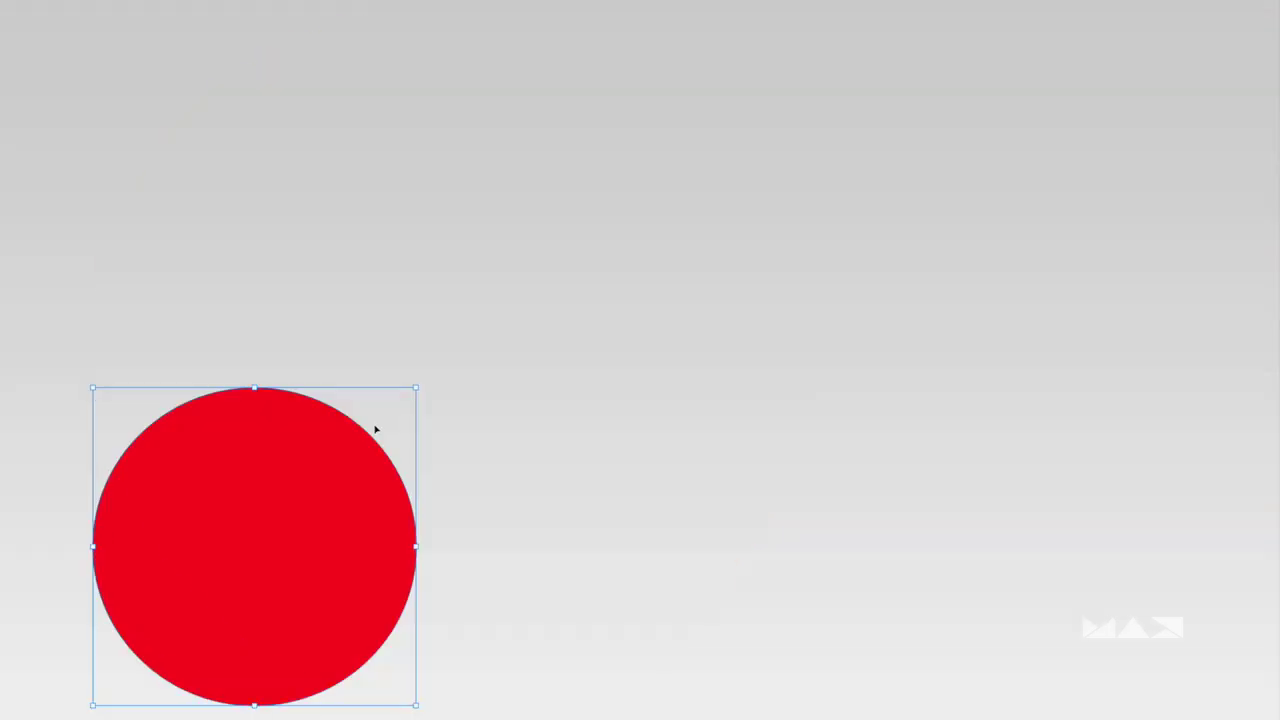
left_click_drag(415, 388, 813, 50)
Brush a red smile curve with two round eyes beside the red circle on Layer 1 and inspect the stroke's pixels.
mouse_move(806, 366)
left_mouse_down()
mouse_move(1086, 366)
mouse_move(1055, 303)
left_mouse_up()
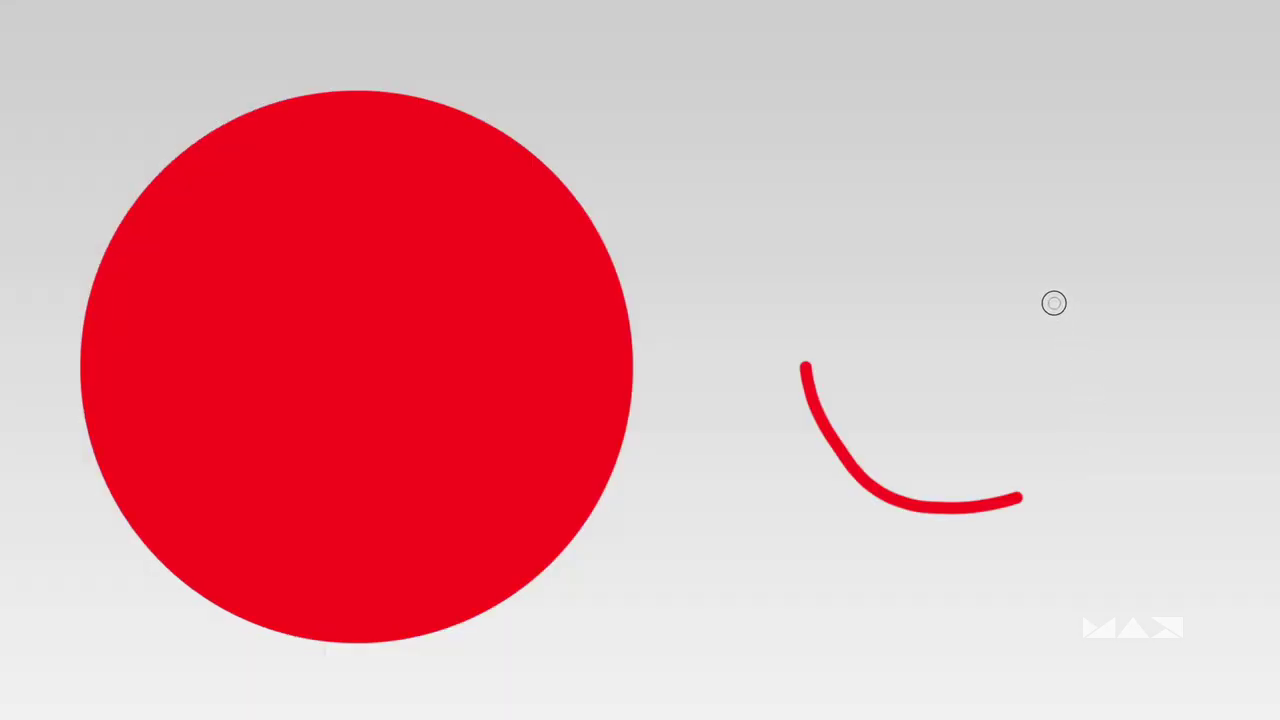
mouse_move(826, 213)
left_mouse_down()
mouse_move(869, 229)
mouse_move(855, 213)
left_mouse_up()
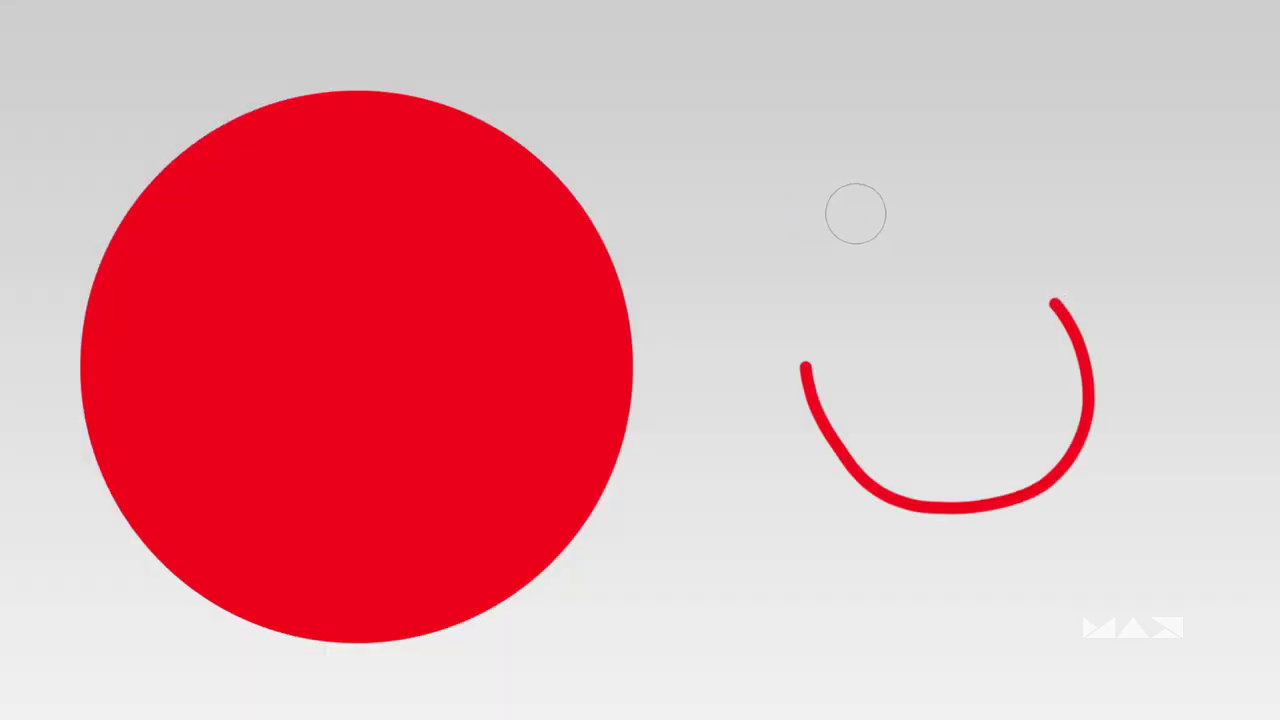
left_click(855, 213)
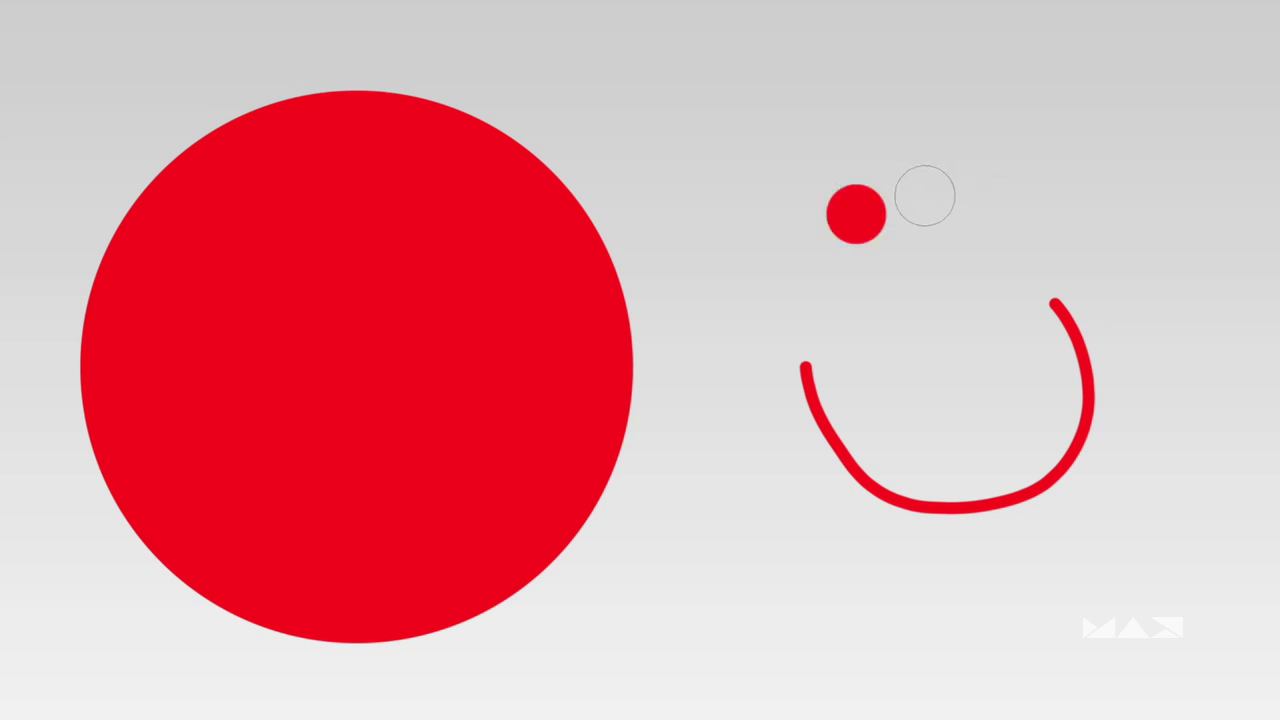
left_click(924, 195)
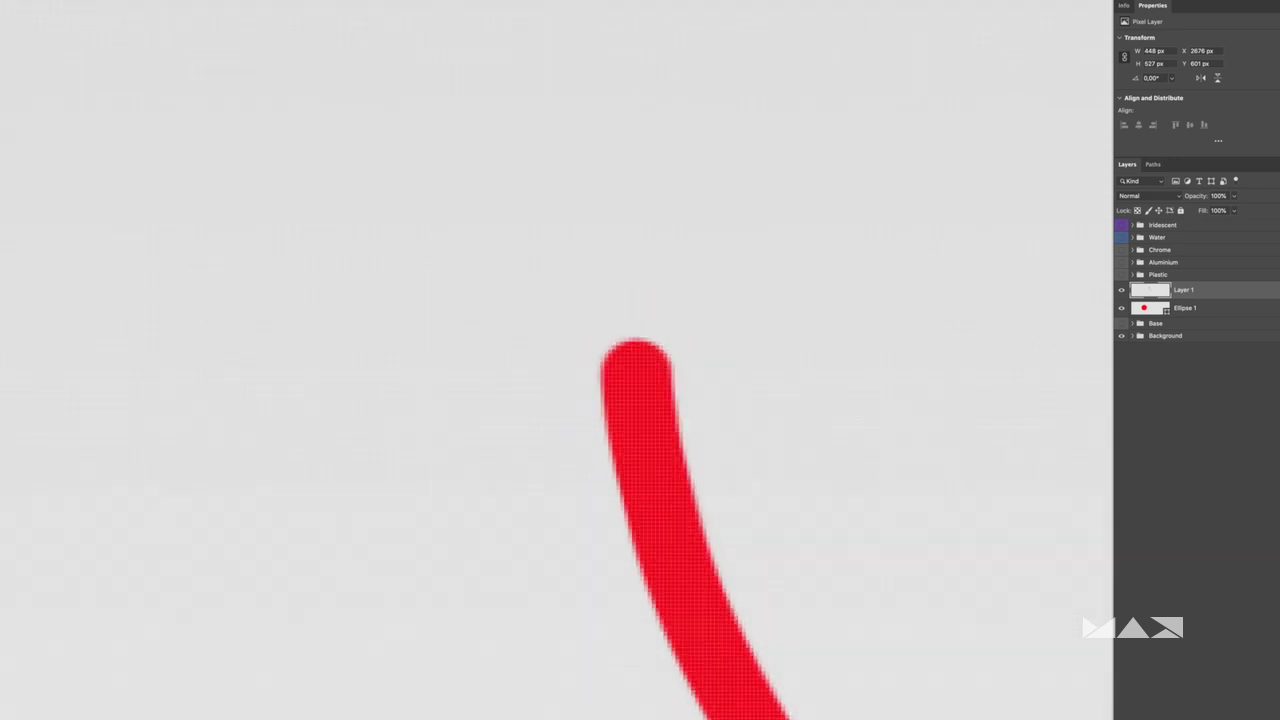
scroll(646, 383, "up", 10)
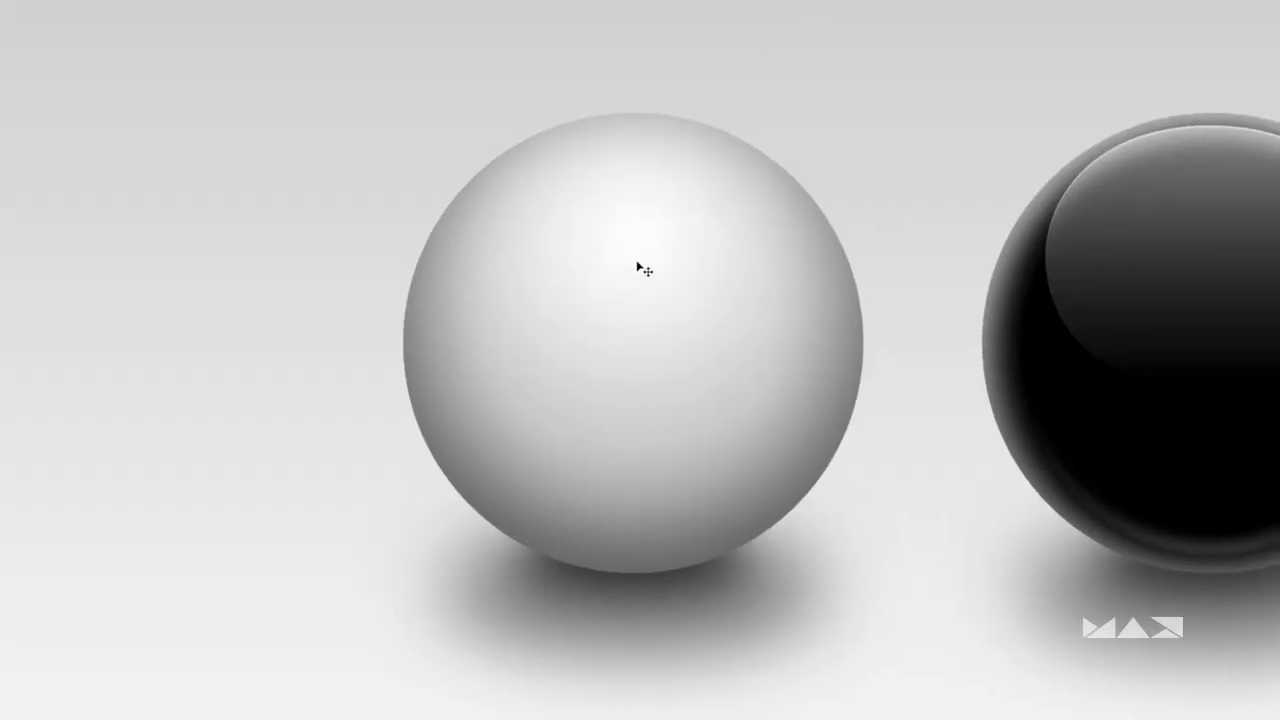
Handwrite the word RASTER in thin red brush strokes across the upper part of the white base sphere on Layer 2.
left_click(649, 223)
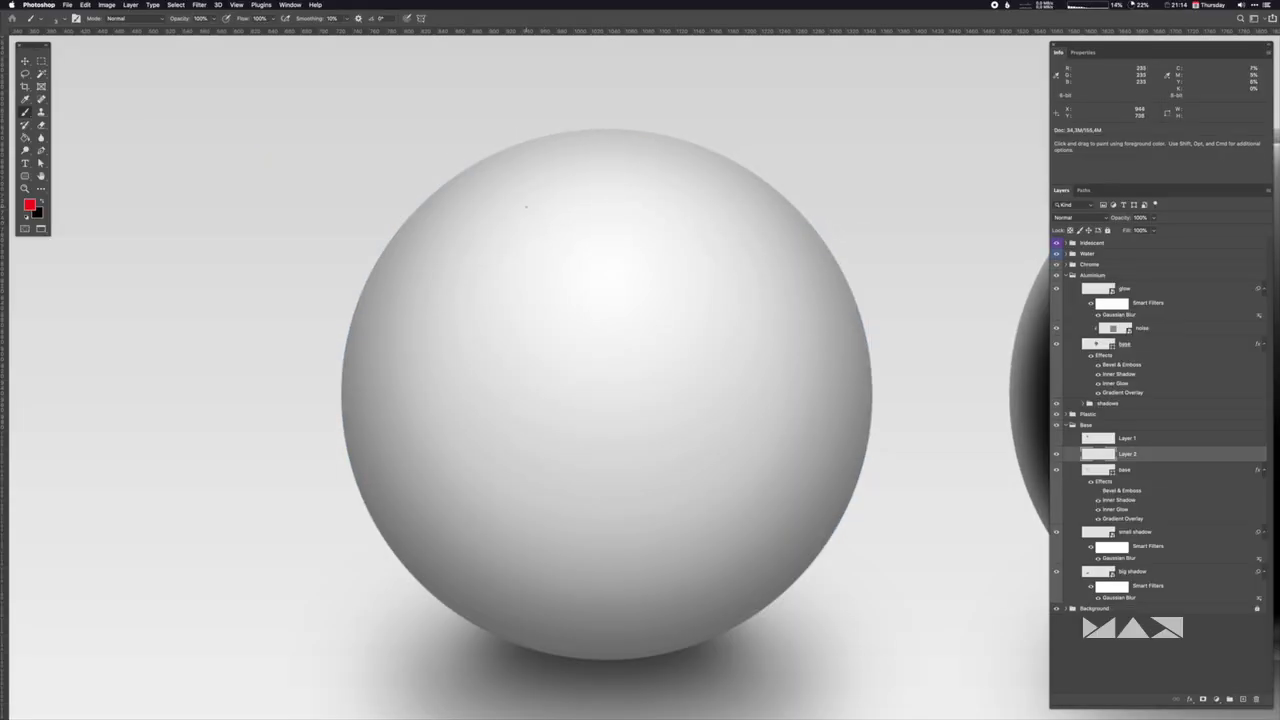
left_click_drag(430, 205, 477, 288)
mouse_move(445, 235)
left_mouse_down()
mouse_move(565, 255)
mouse_move(558, 230)
left_mouse_up()
left_click_drag(606, 194, 568, 252)
mouse_move(614, 186)
left_mouse_down()
mouse_move(648, 226)
mouse_move(674, 188)
left_mouse_up()
left_click_drag(680, 204, 642, 230)
left_click_drag(690, 245, 795, 243)
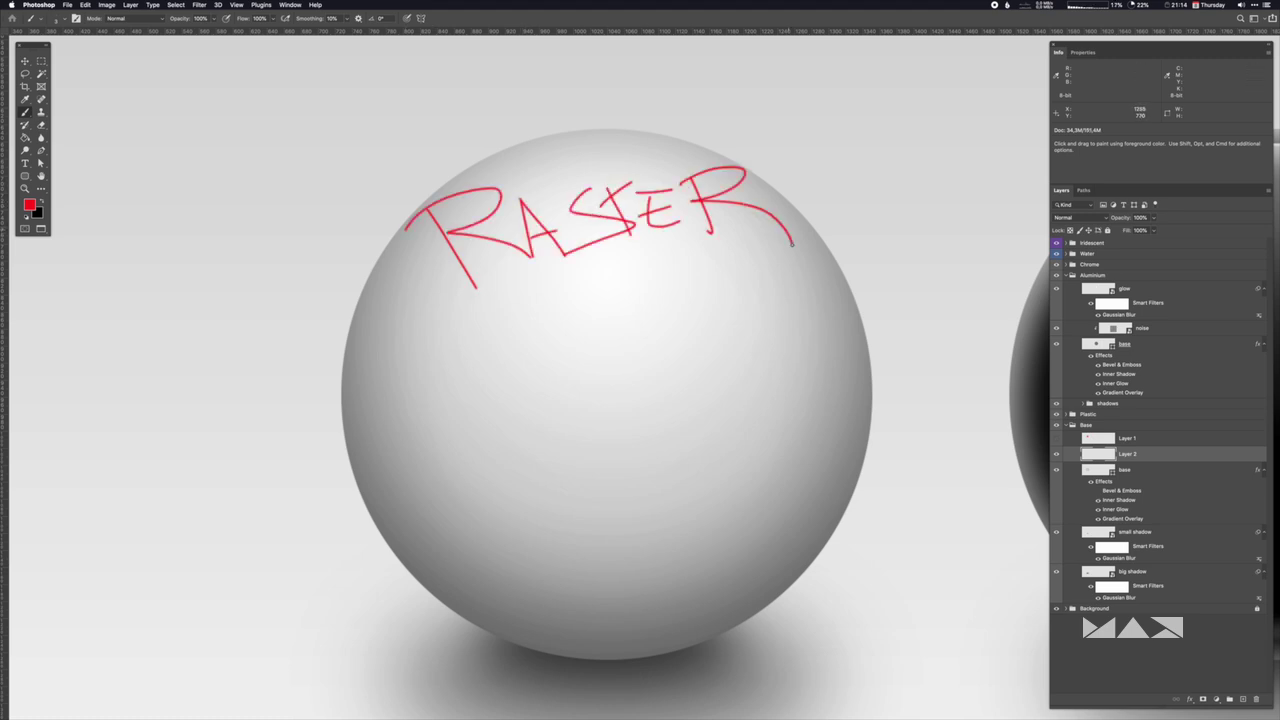
Create a new layer below the lettering and paint one large soft red dab at the base sphere's centre.
key("super+shift+alt+n")
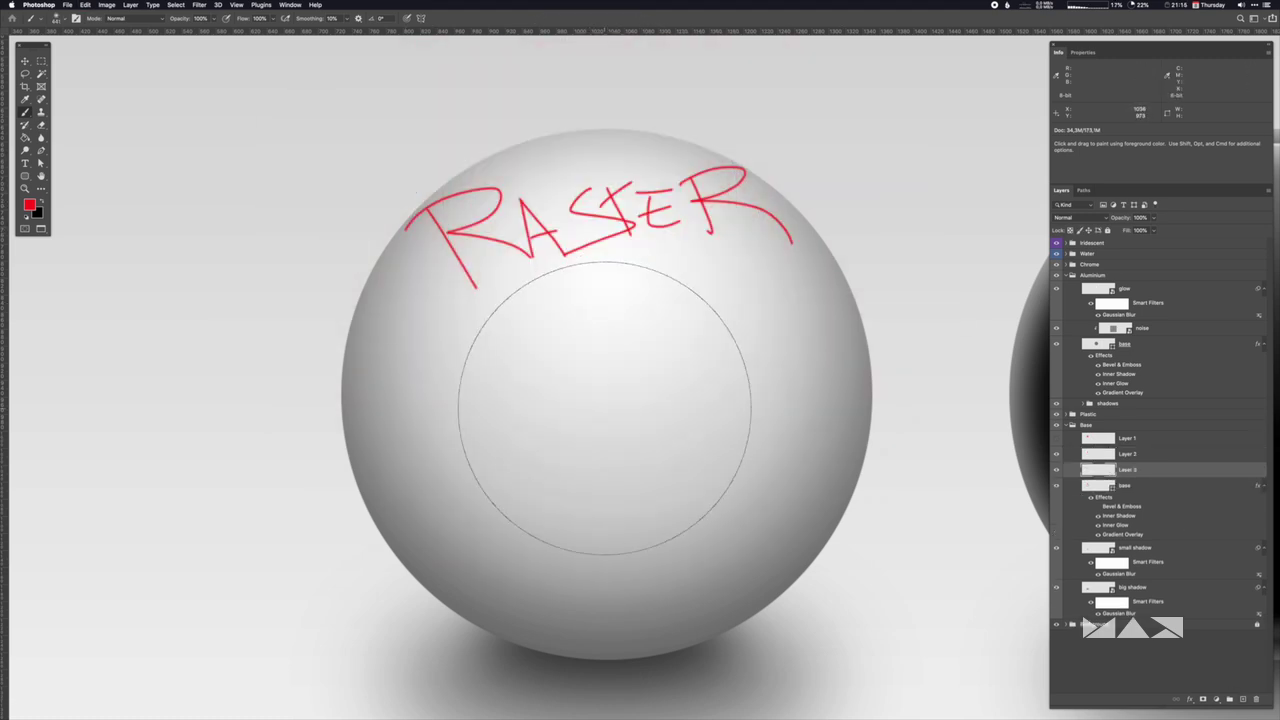
left_click(614, 375)
key("v")
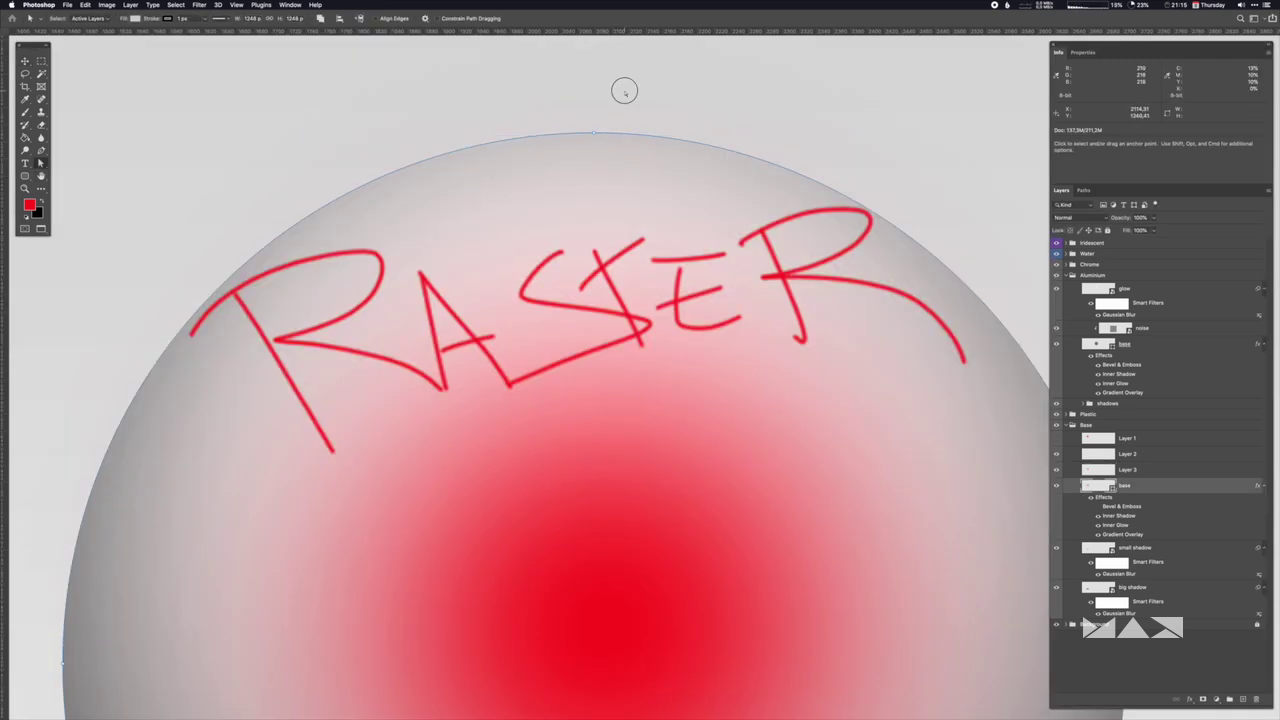
Examine the pixel edges of the RASTER brush strokes and the soft red dab in close view.
key("v")
key("super+plus")
key("super+plus")
key("super+plus")
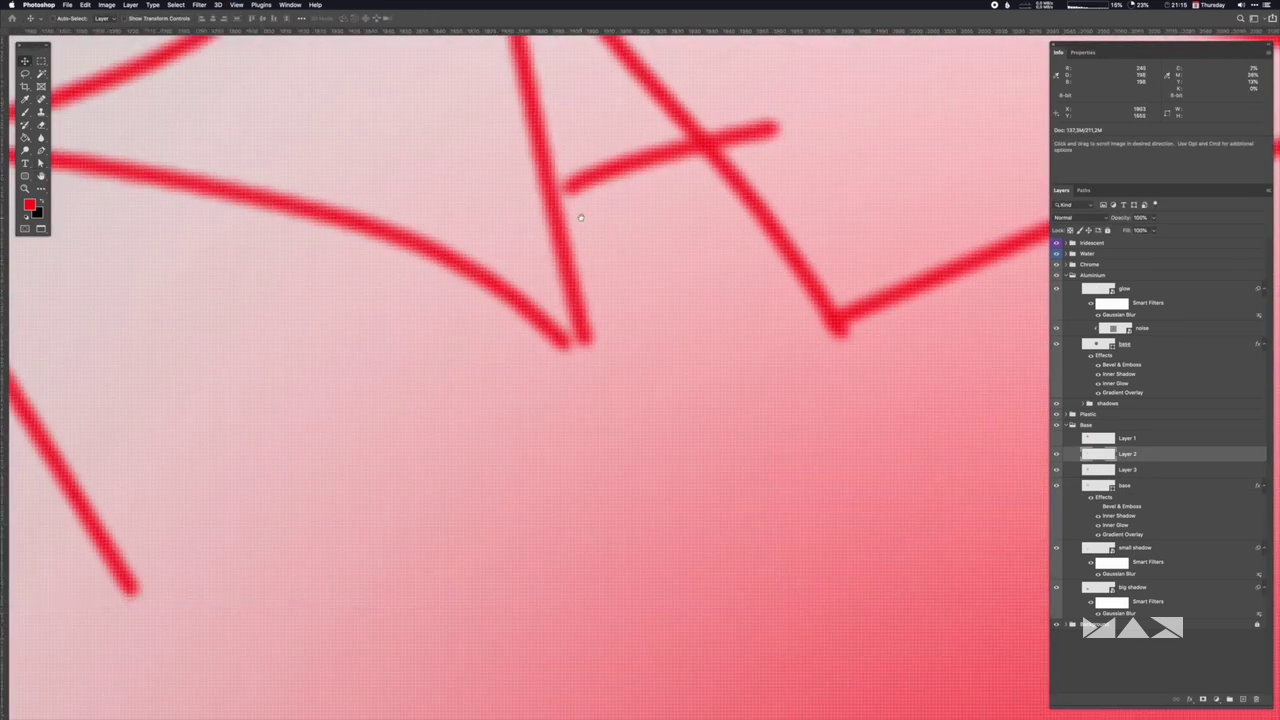
left_click_drag(581, 217, 794, 560)
key("super+minus")
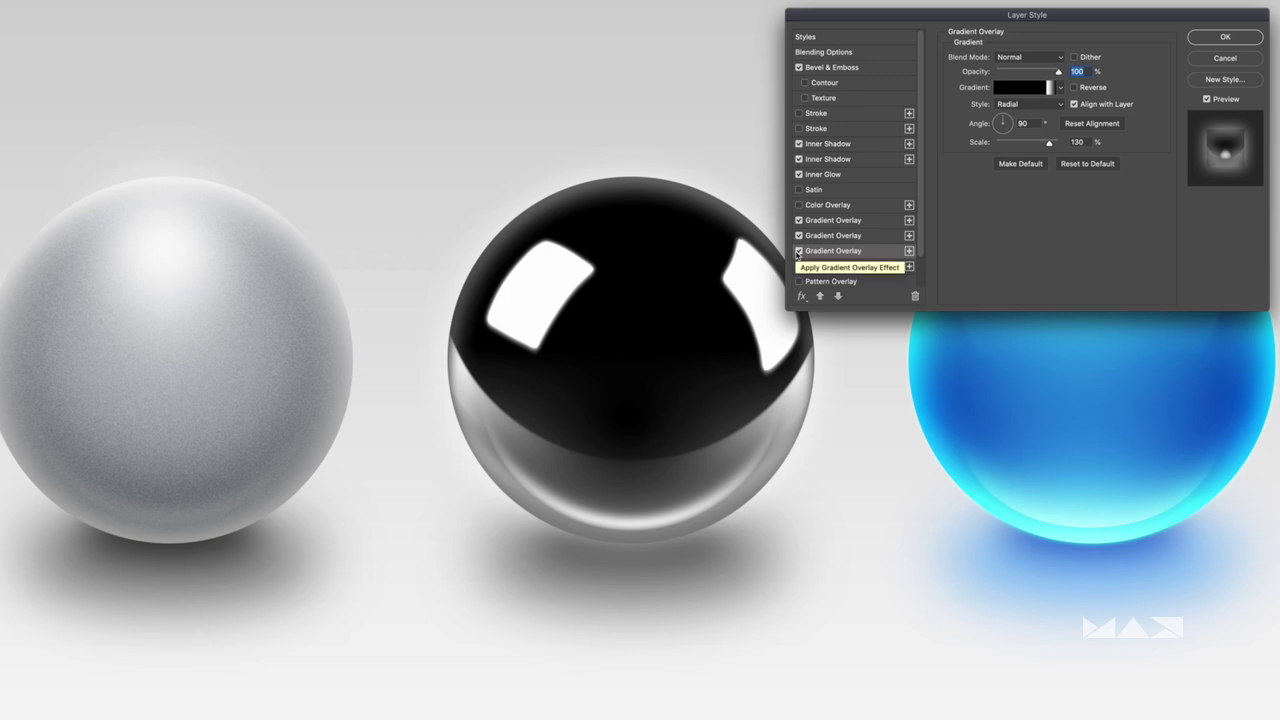
Toggle the chrome sphere's third Gradient Overlay off and on twice to compare its effect.
left_click(799, 251)
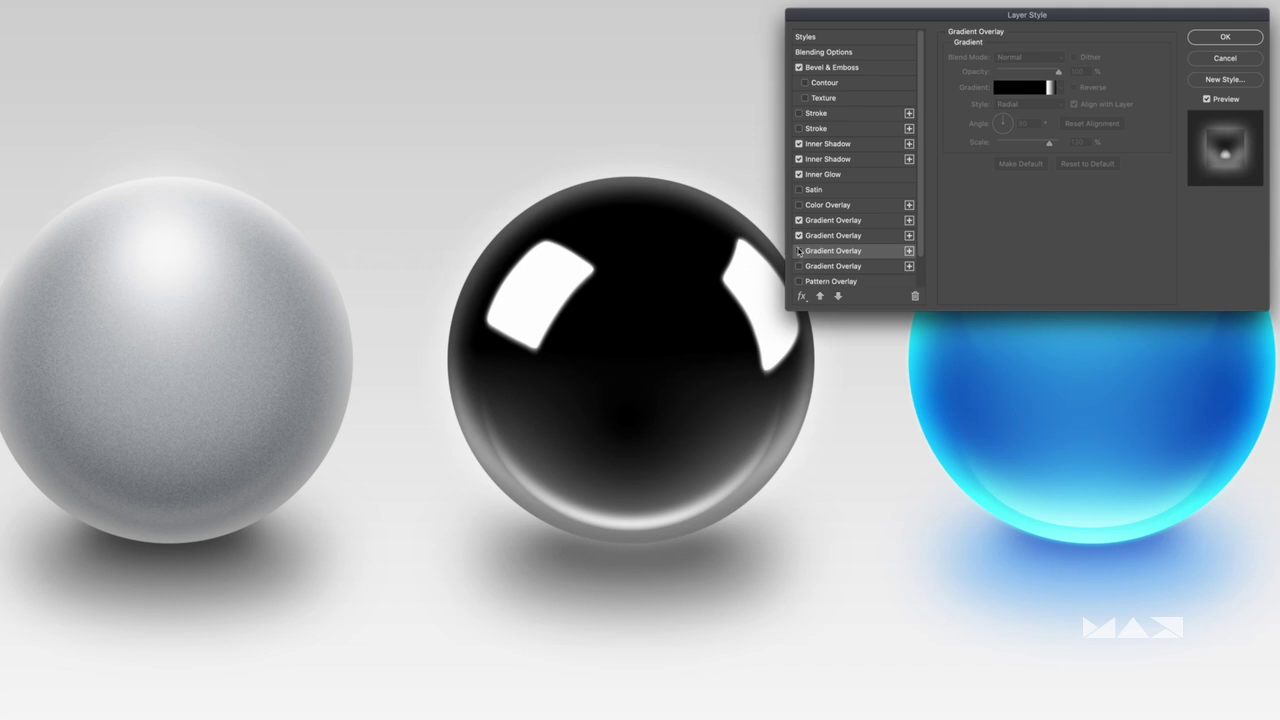
left_click(799, 251)
left_click(799, 251)
left_click(799, 251)
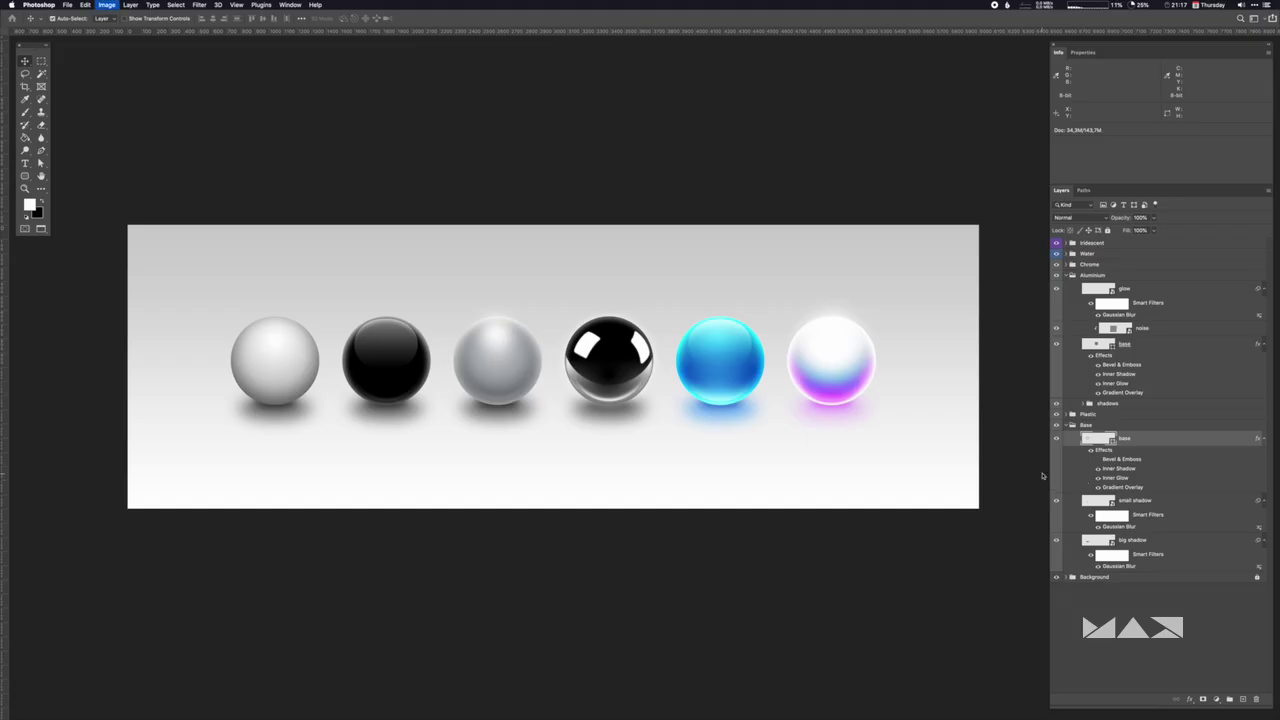
Resize the whole material spheres image to 1000 percent of its original width.
key("super+alt+i")
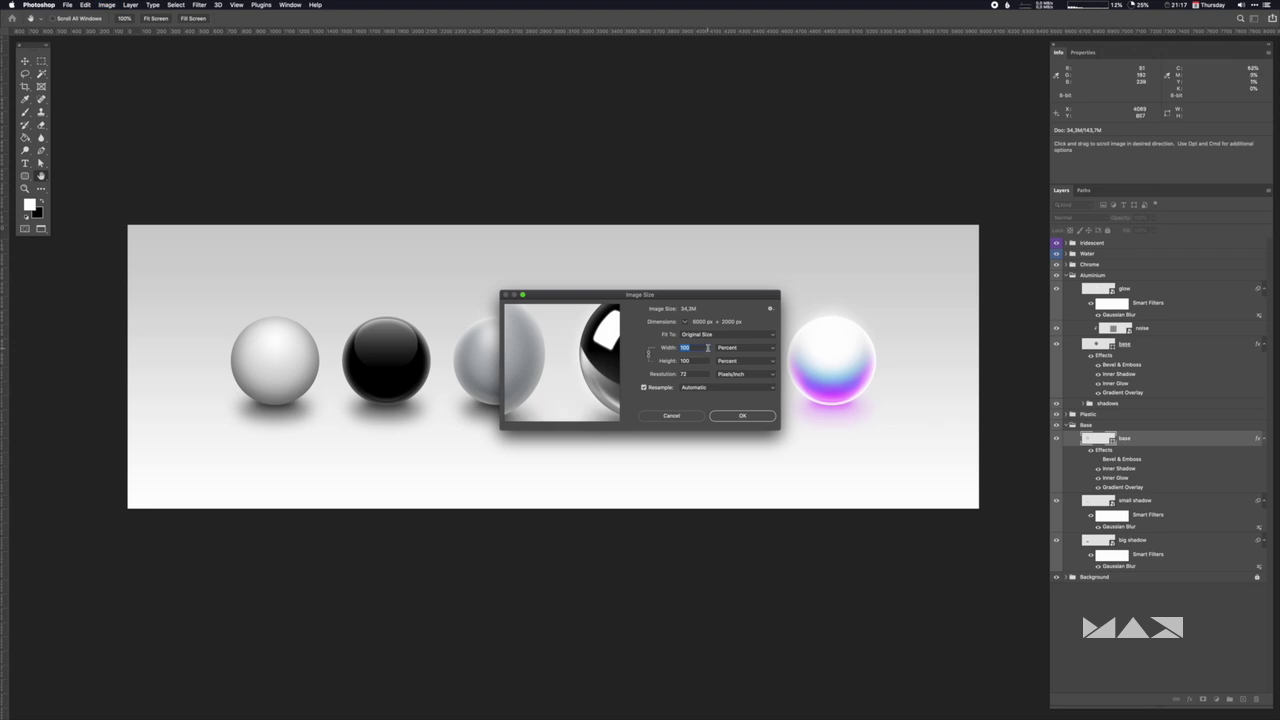
type("1000")
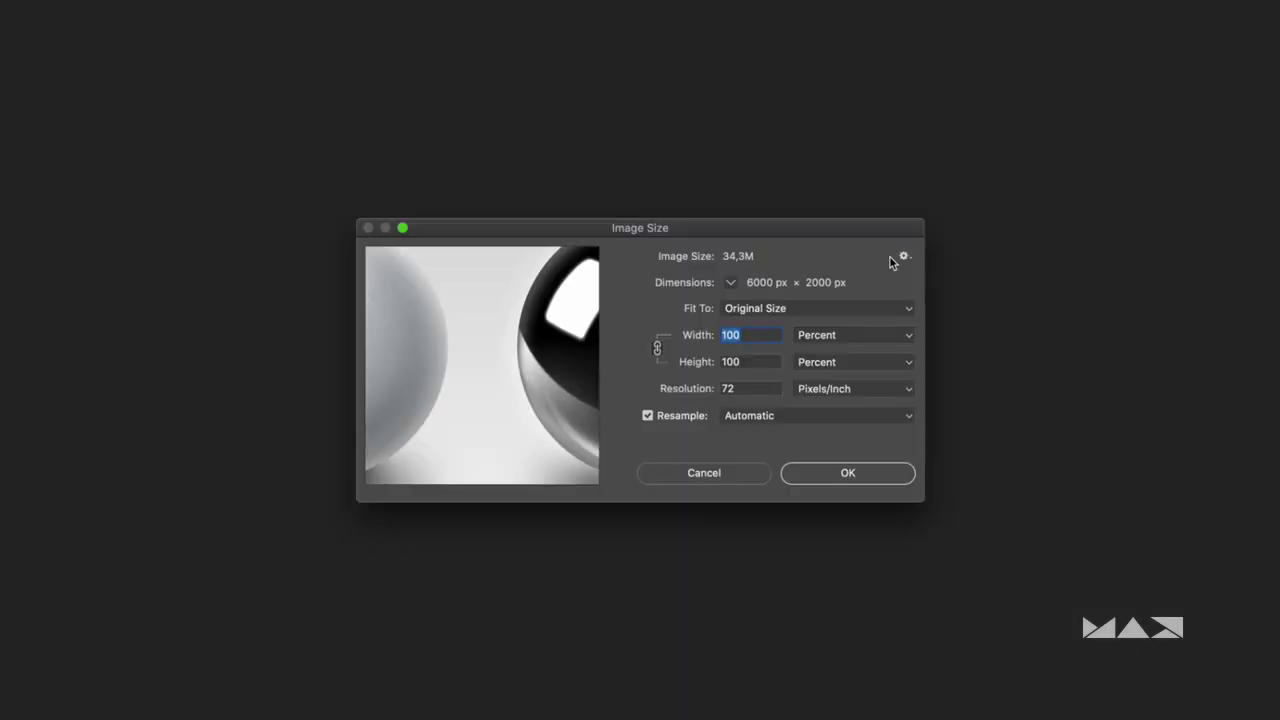
left_click(770, 308)
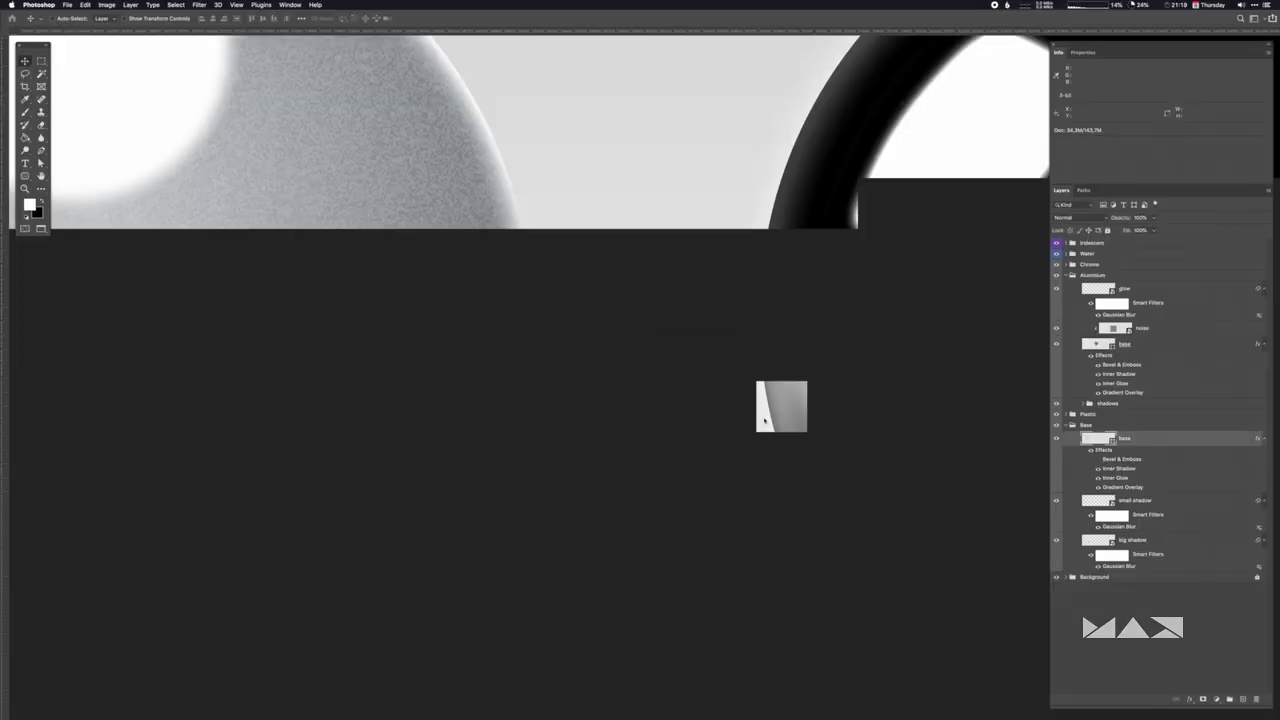
key("super+0")
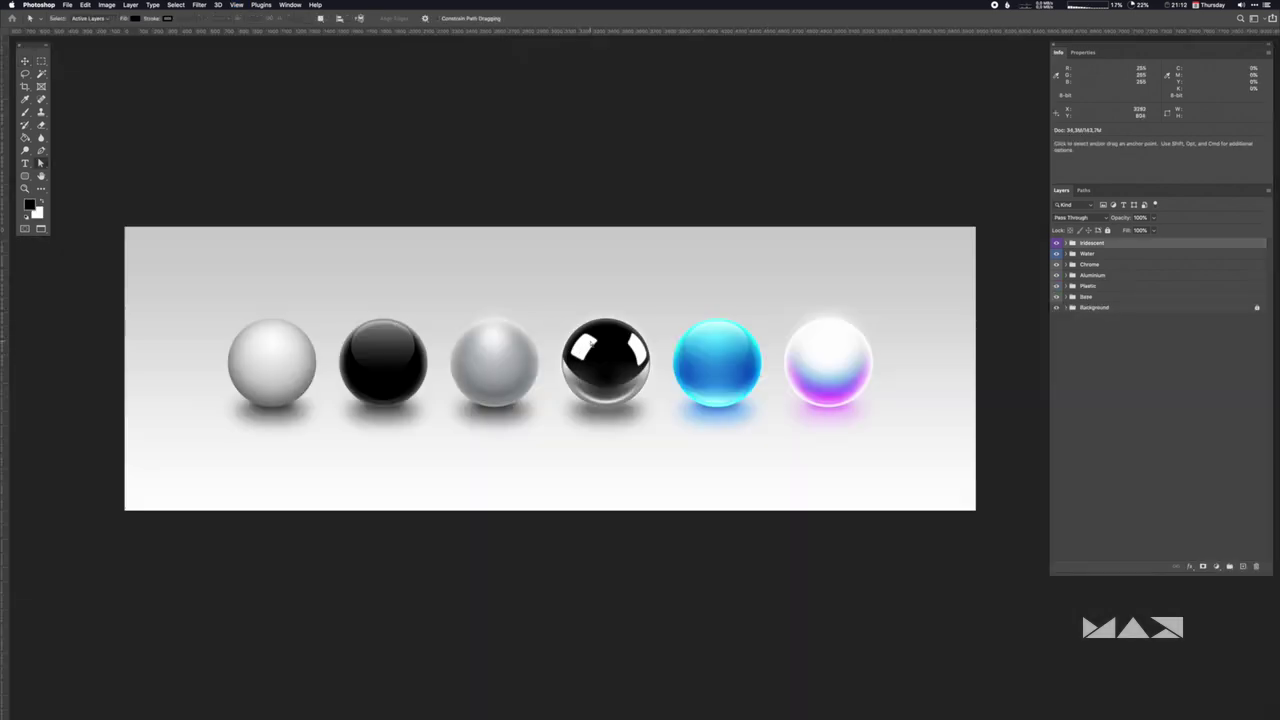
Select the chrome sphere's left window reflection shape directly on the canvas and bring it into close view.
left_click(589, 345, "super")
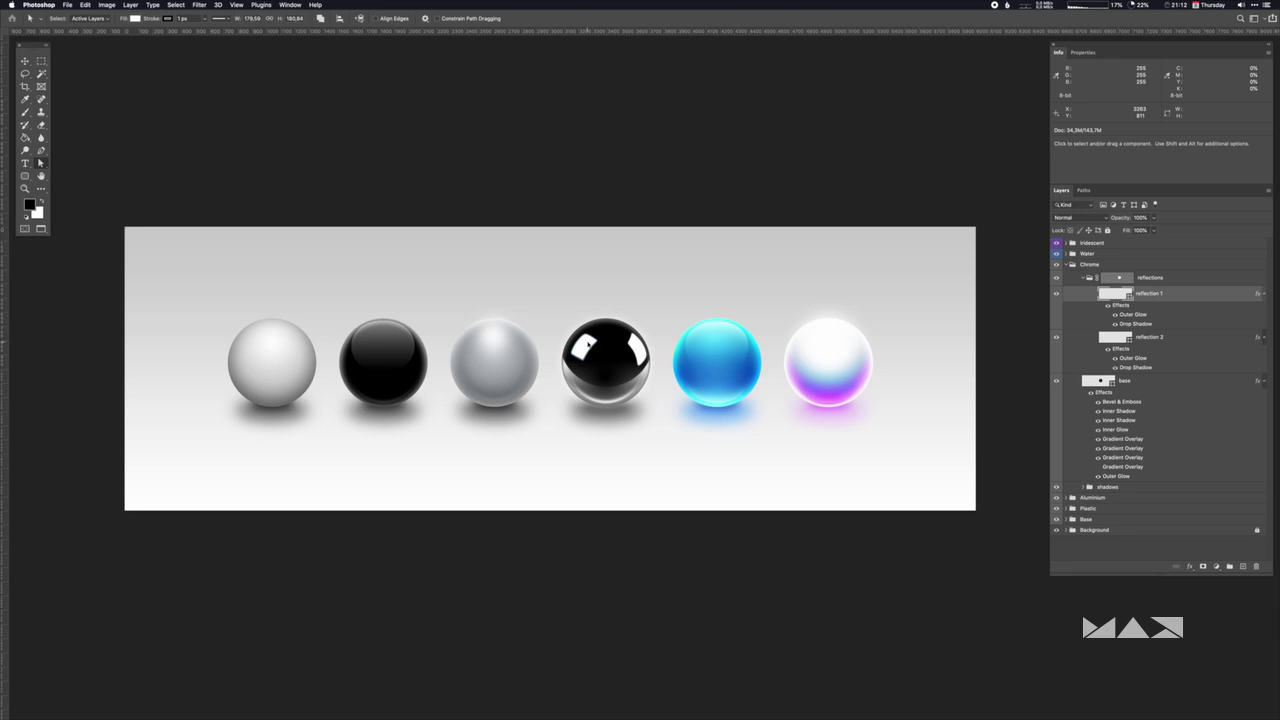
scroll(589, 345, "up", 3)
left_click_drag(586, 337, 810, 345)
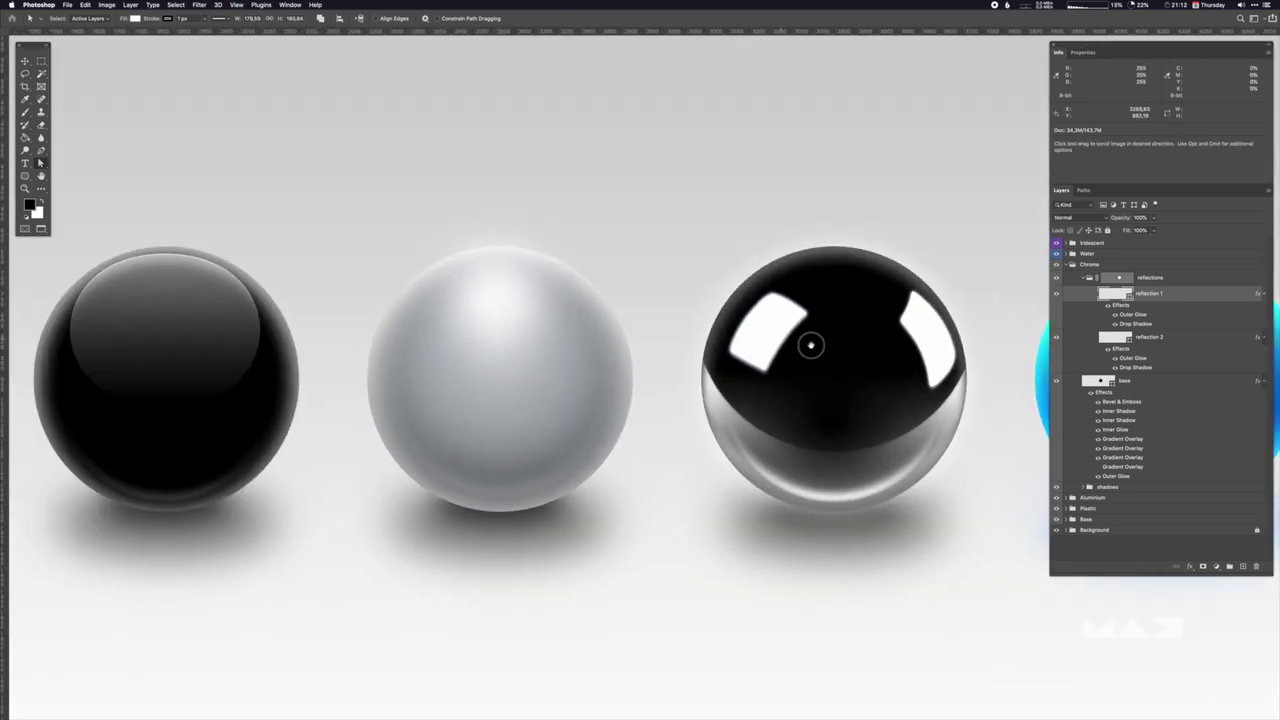